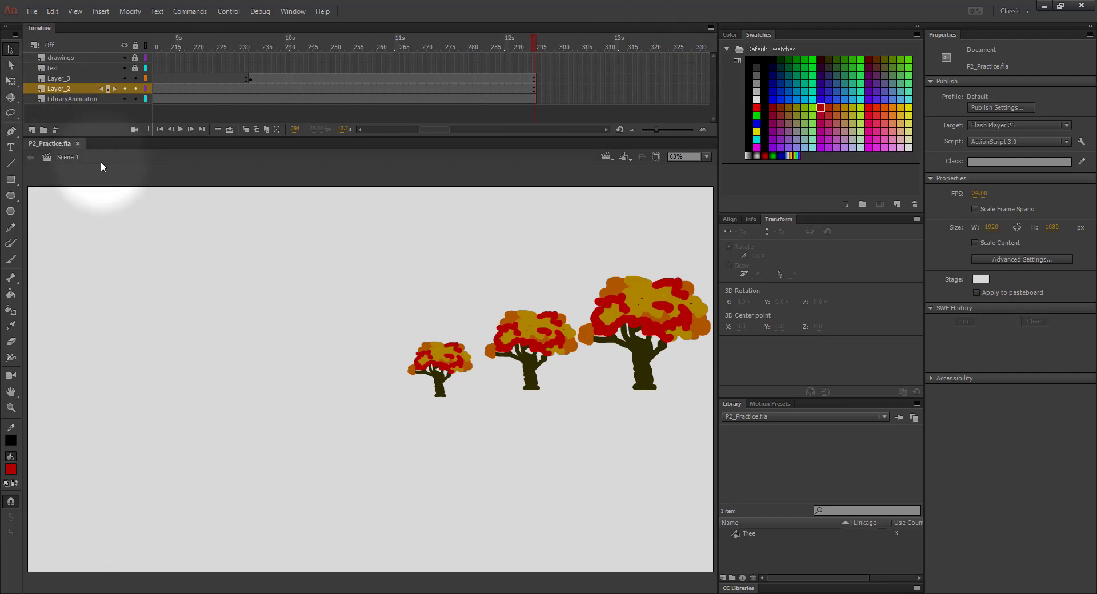
# - Create a new ActionScript 3.0 document with the default settings
pyautogui.click(32, 11)
pyautogui.moveTo(52, 11)
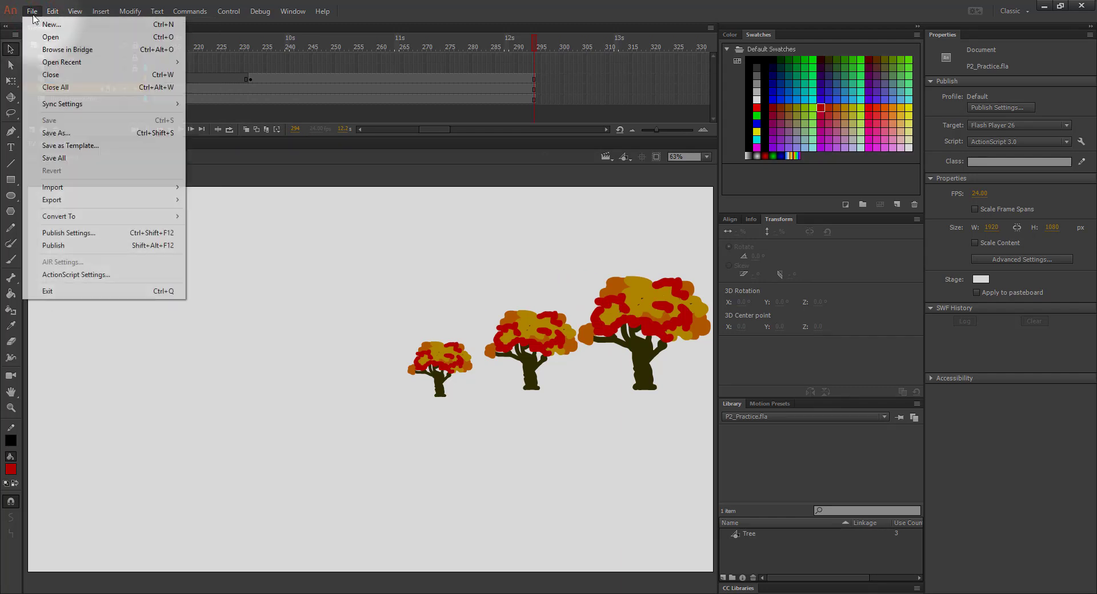
pyautogui.click(36, 24)
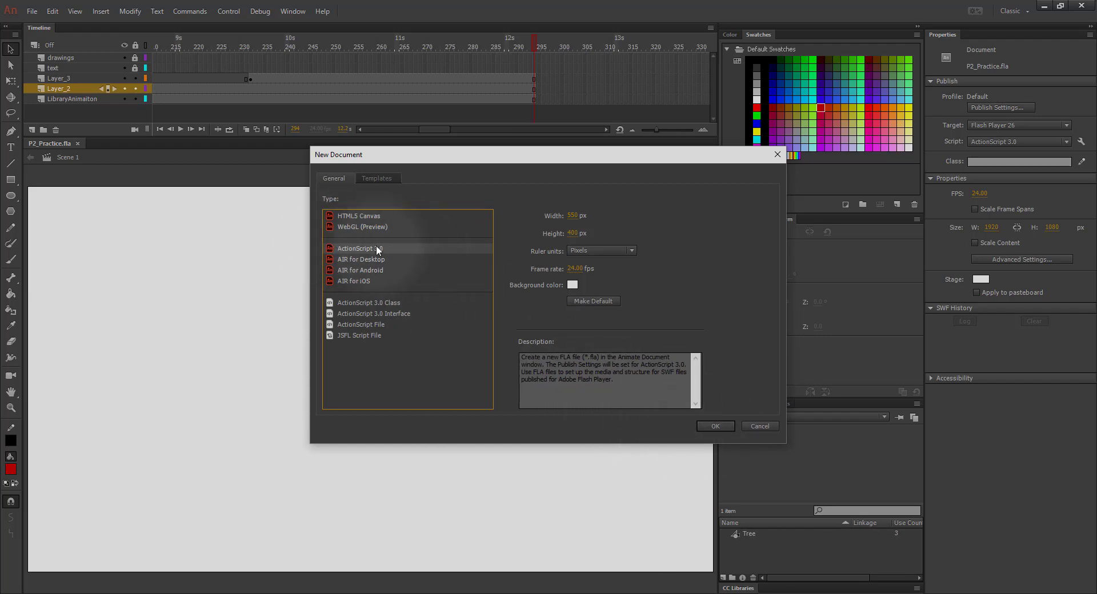
pyautogui.click(715, 427)
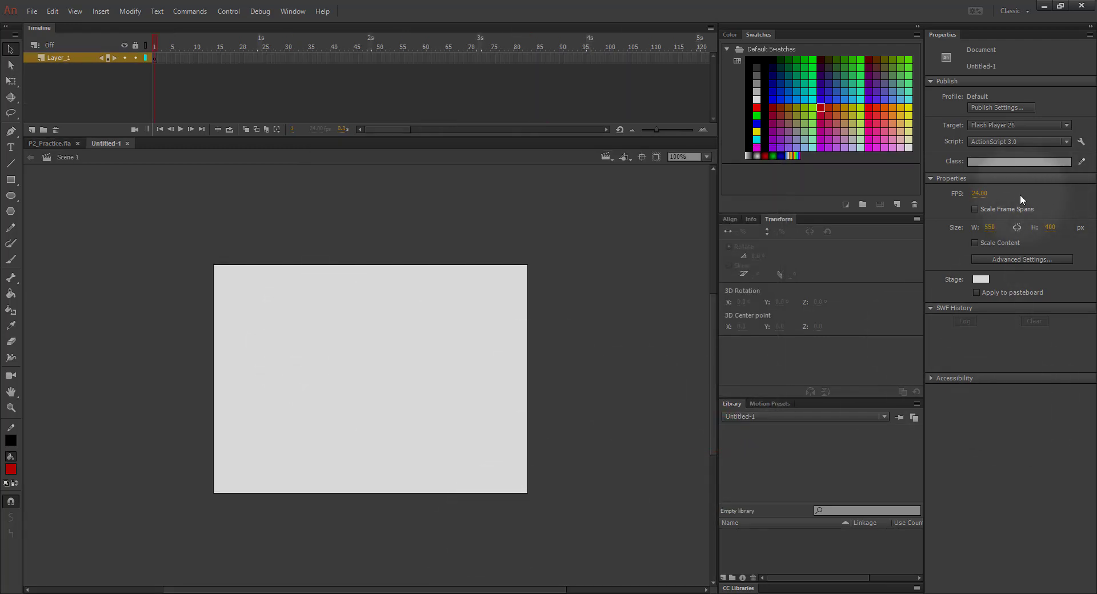
# - Set the stage size to 1920 px wide and 1080 px high
pyautogui.click(990, 228)
pyautogui.write('1920')
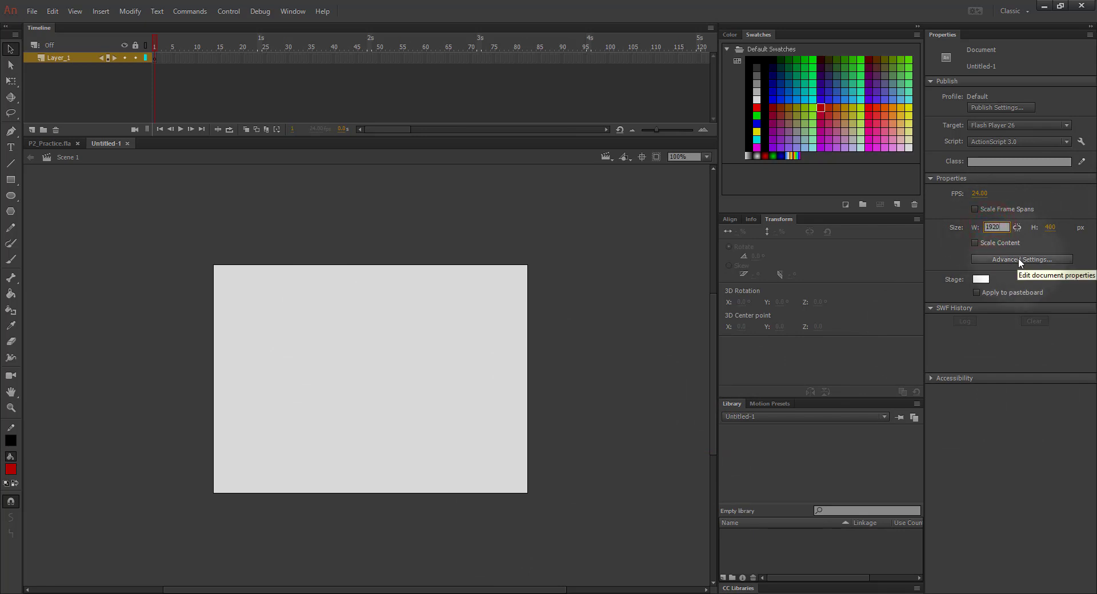
pyautogui.press('Tab')
pyautogui.write('1')
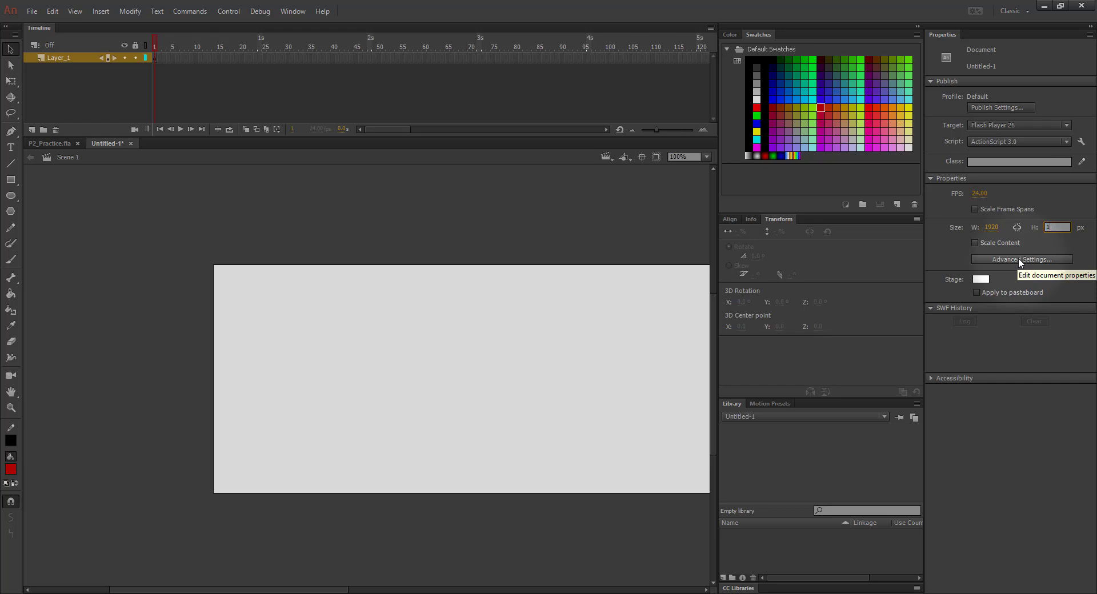
pyautogui.write('080')
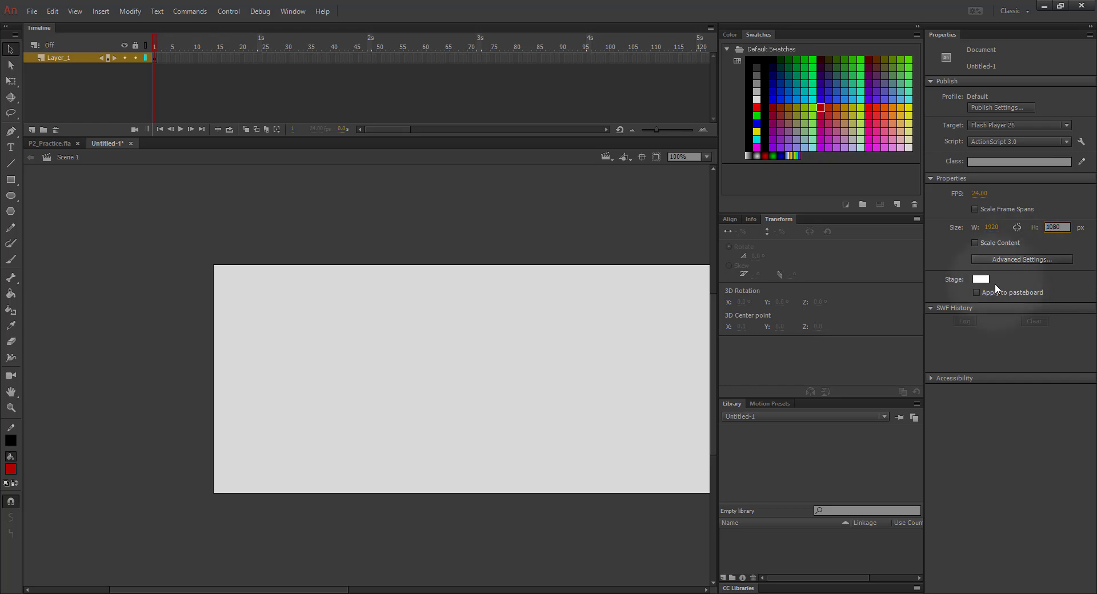
pyautogui.press('Return')
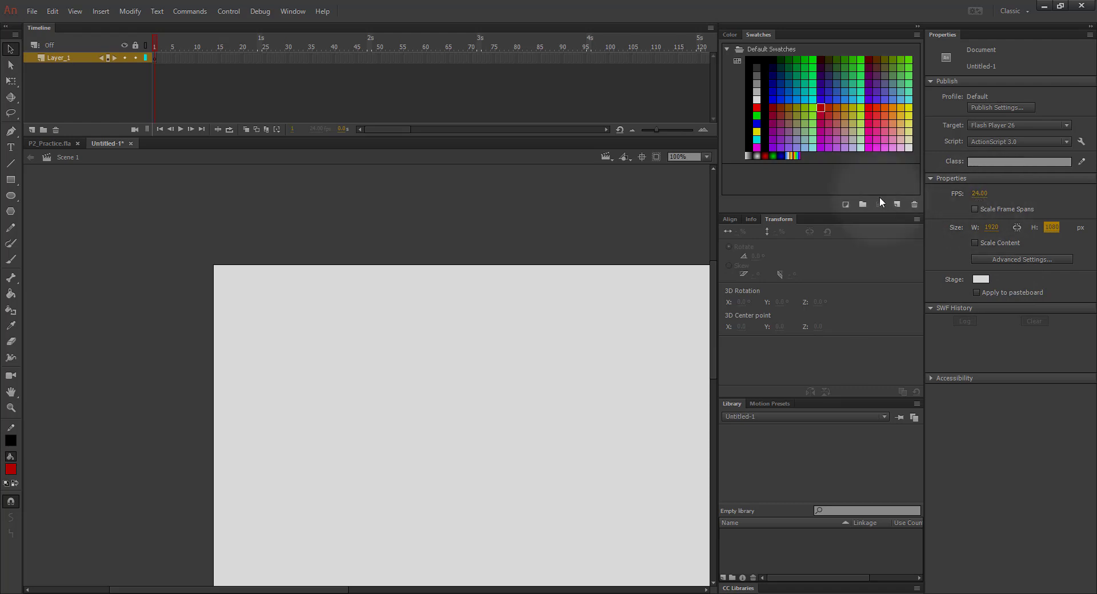
# - Add a static text object reading DESIGN in the upper part of the stage
pyautogui.click(707, 157)
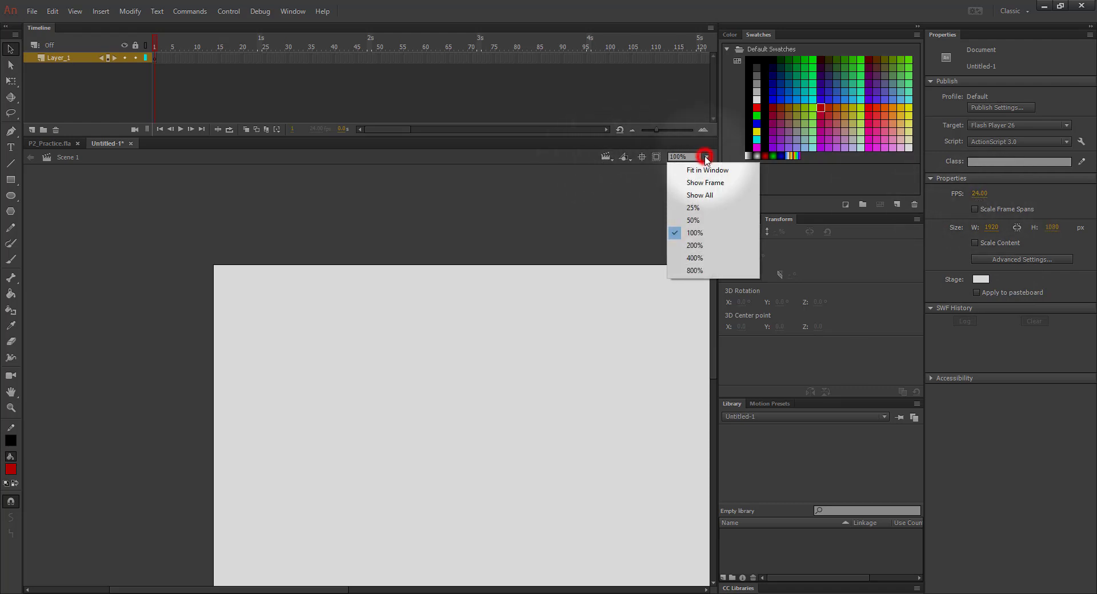
pyautogui.click(705, 172)
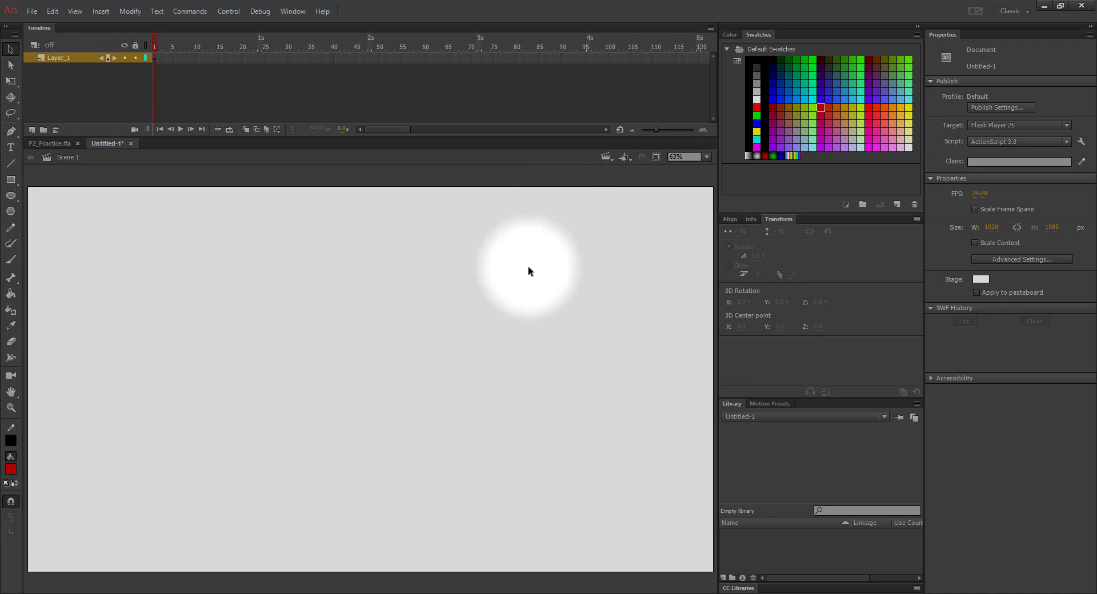
pyautogui.click(11, 147)
pyautogui.click(205, 289)
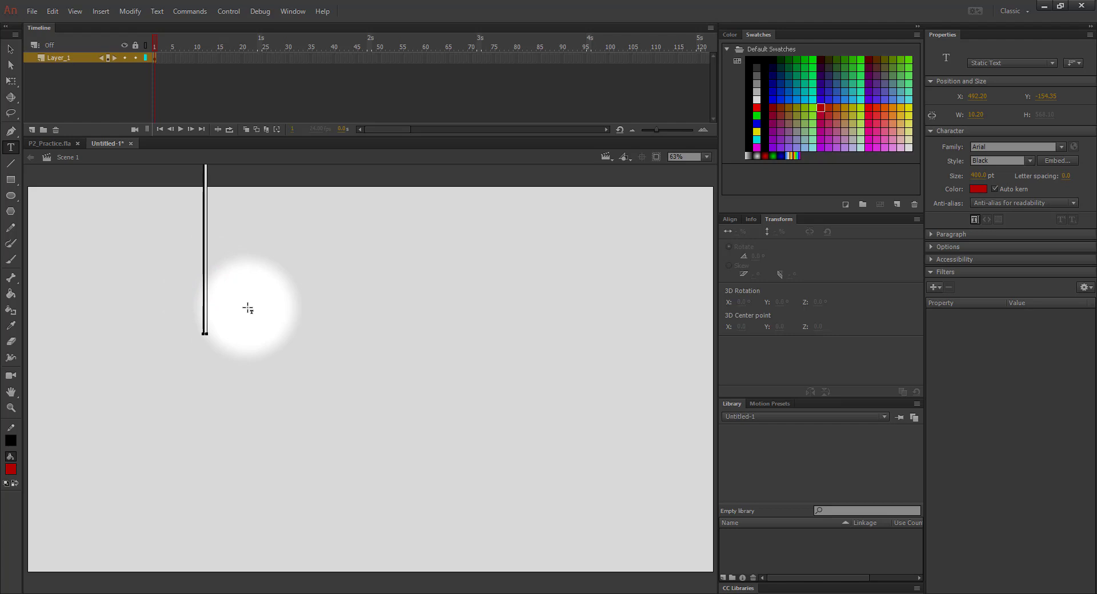
pyautogui.write('DE')
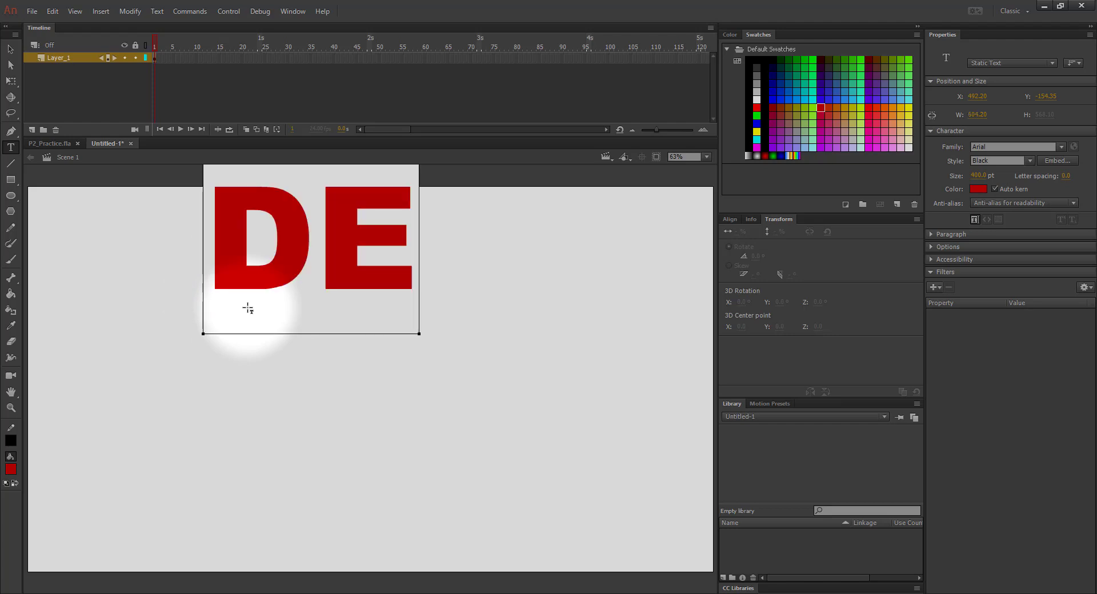
pyautogui.write('SIGN')
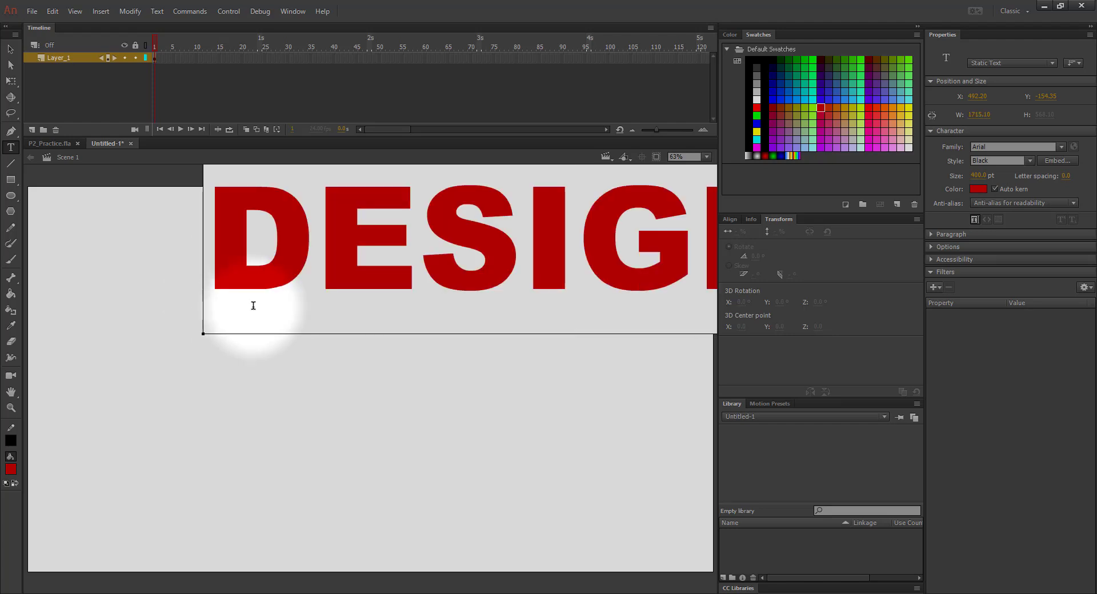
# - Move the DESIGN text to the middle of the stage, at about X 113 and Y 205
pyautogui.doubleClick(519, 252)
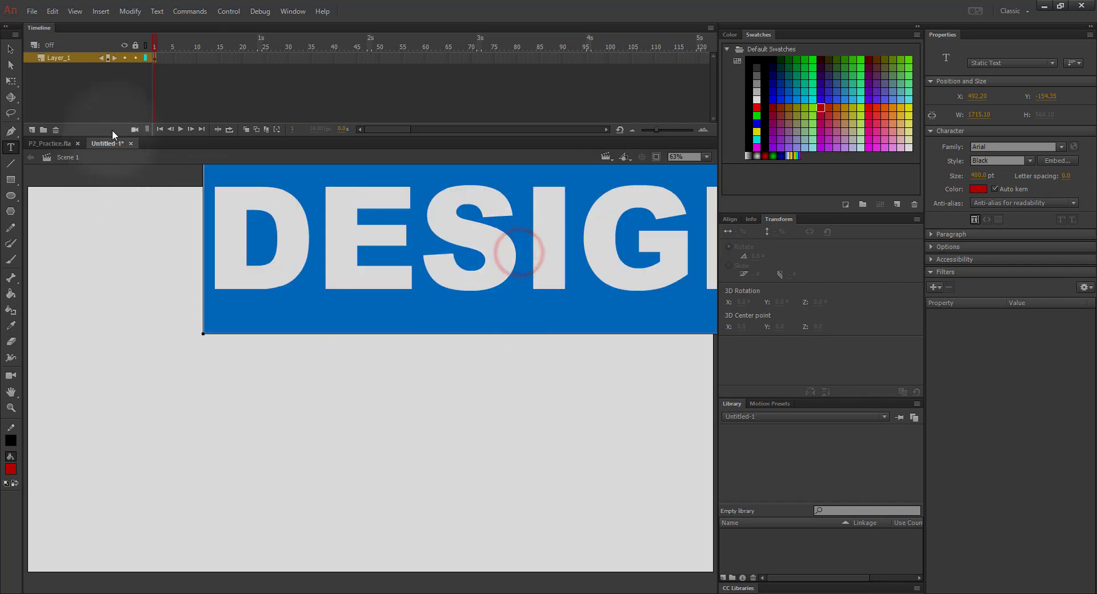
pyautogui.click(11, 50)
pyautogui.moveTo(470, 233); pyautogui.dragTo(341, 356)
# - Select all the letters of DESIGN and try the Baskerville Old Face font on them
pyautogui.press('t')
pyautogui.click(413, 386)
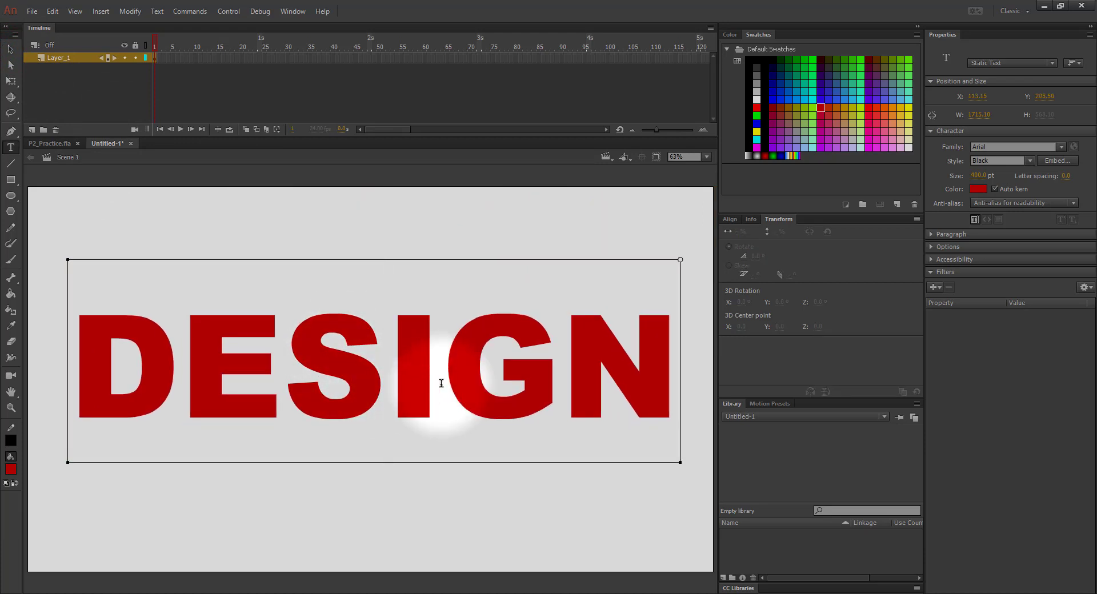
pyautogui.hotkey('ctrl', 'a')
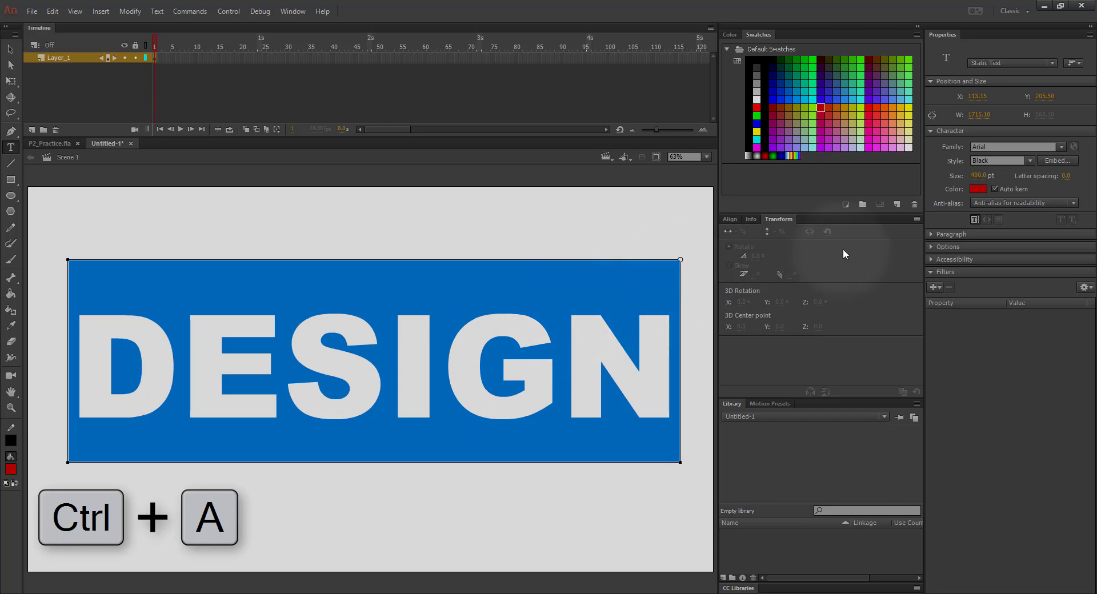
pyautogui.click(1061, 147)
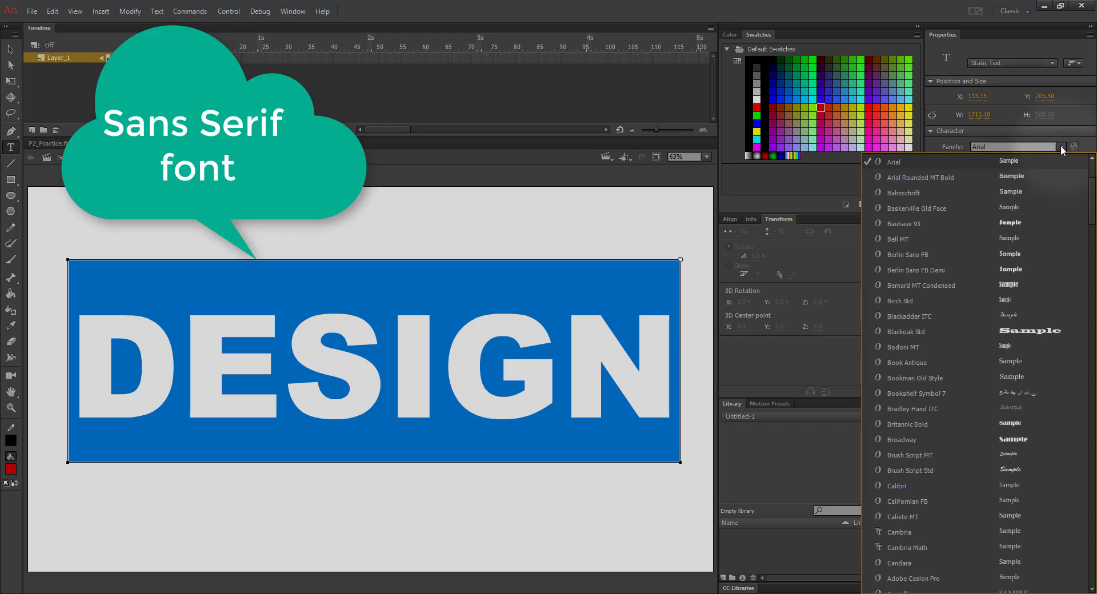
pyautogui.click(978, 208)
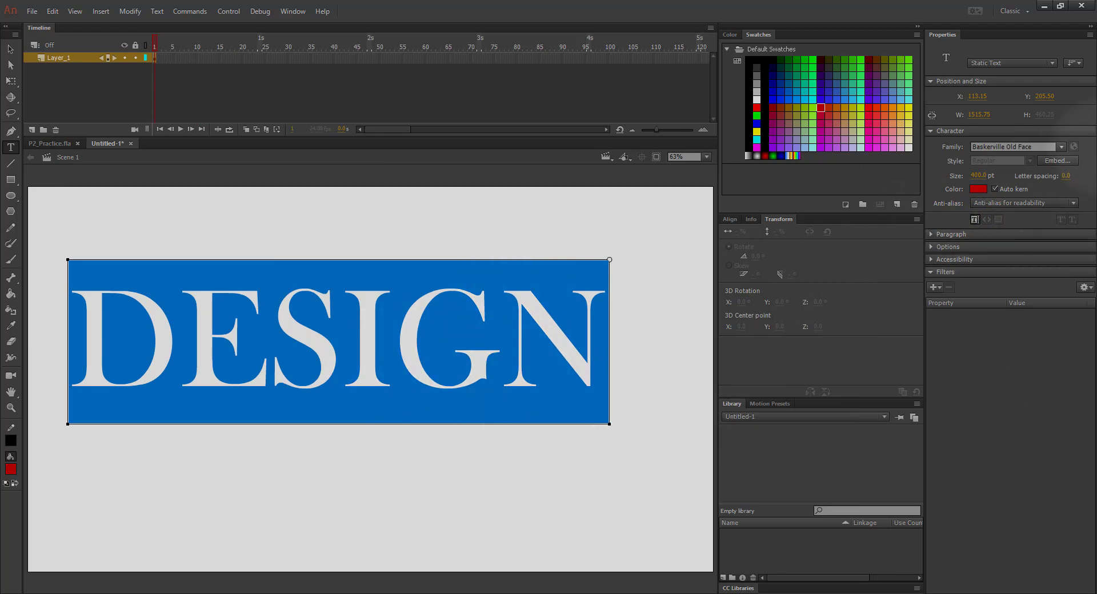
# - Set the DESIGN text's font back to Arial with the Black style
pyautogui.click(1062, 147)
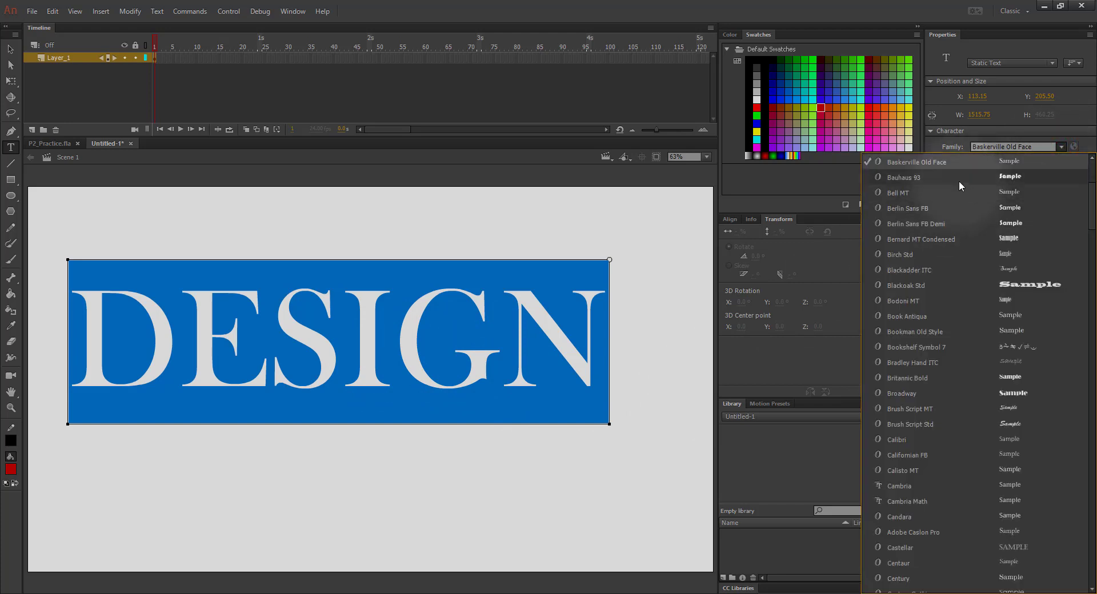
pyautogui.scroll(3, 960, 181)
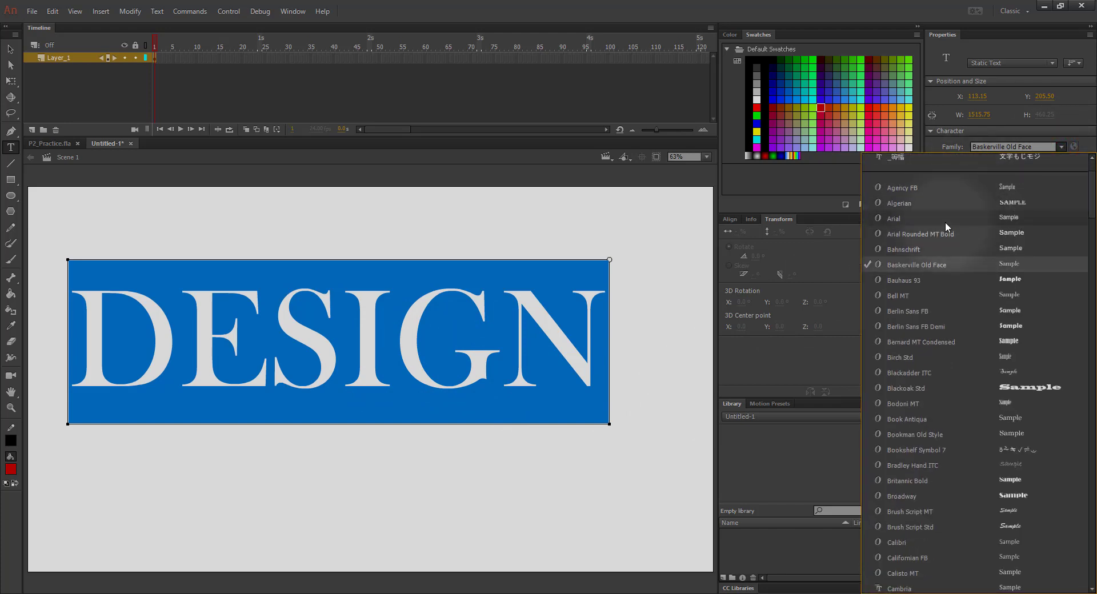
pyautogui.click(946, 221)
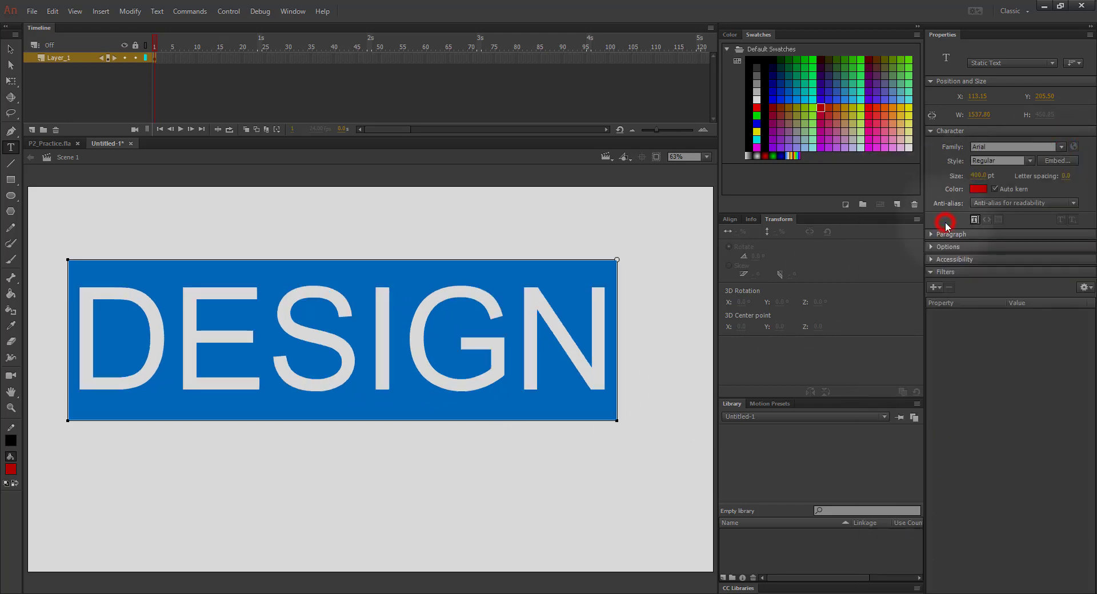
pyautogui.click(1028, 161)
pyautogui.click(998, 289)
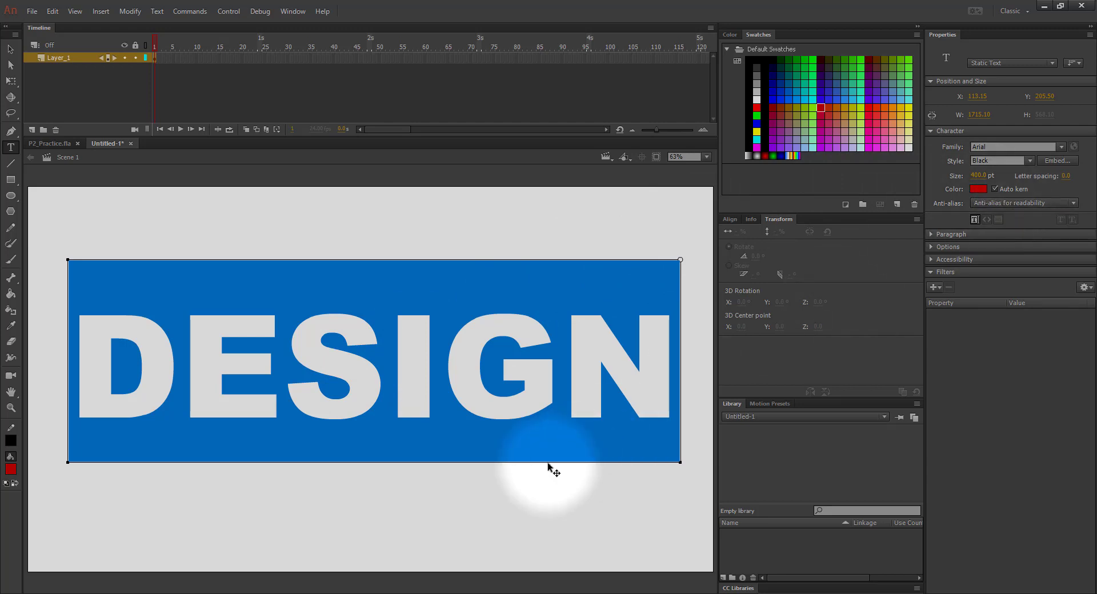
# - Try a font size of 500 pt on the DESIGN text
pyautogui.click(978, 177)
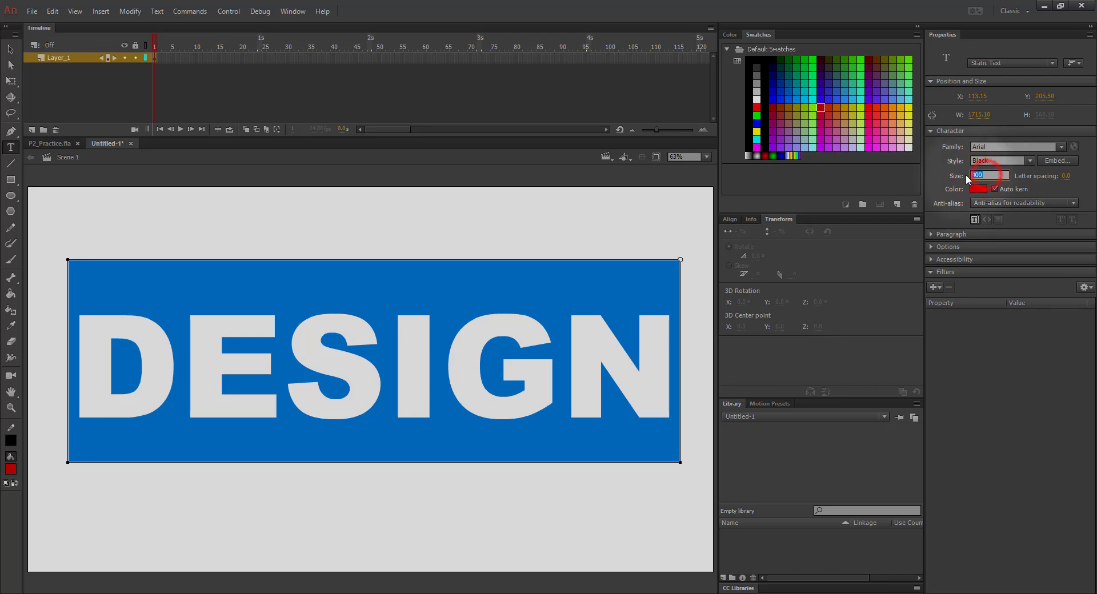
pyautogui.write('500')
pyautogui.press('Return')
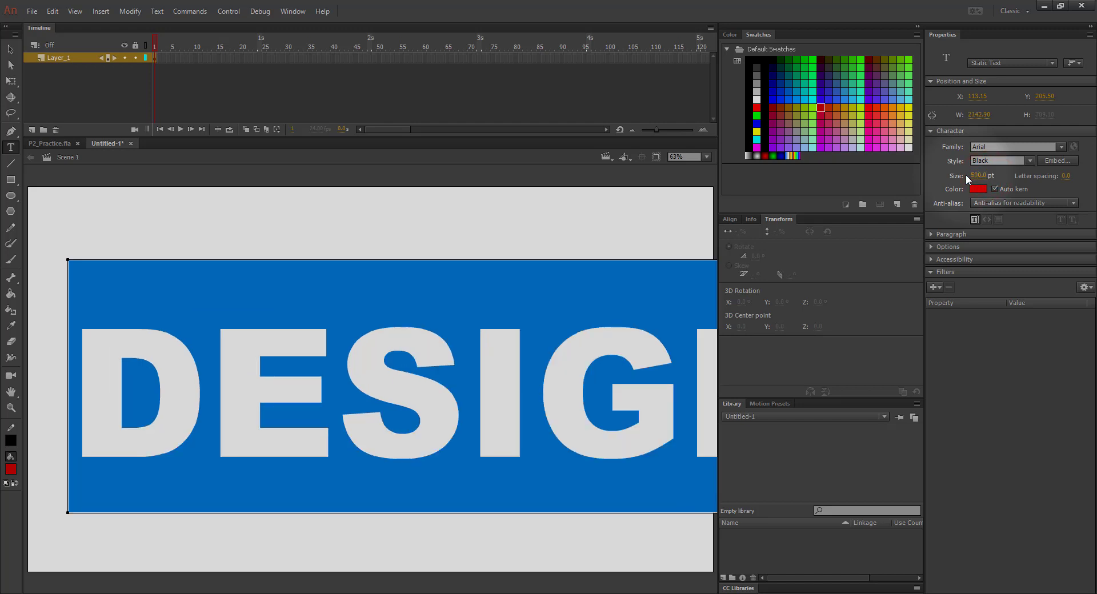
# - Set the DESIGN text's font size back to 400 pt
pyautogui.click(978, 176)
pyautogui.doubleClick(978, 175)
pyautogui.write('400')
pyautogui.press('Return')
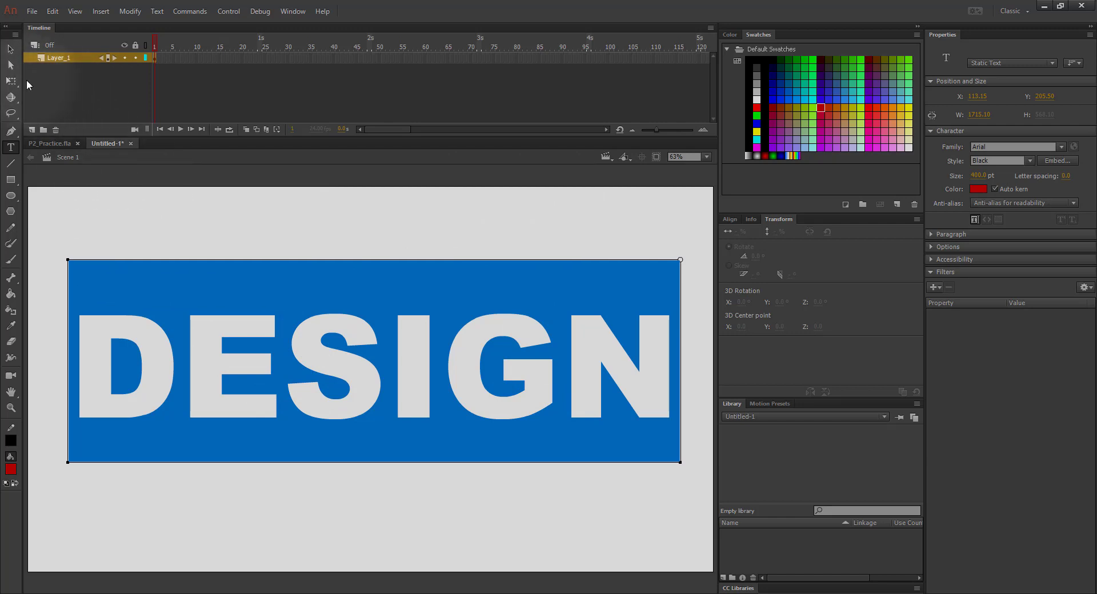
# - Move the DESIGN text slightly up to about Y 185 and break it apart twice, turning the letters into shapes
pyautogui.click(10, 48)
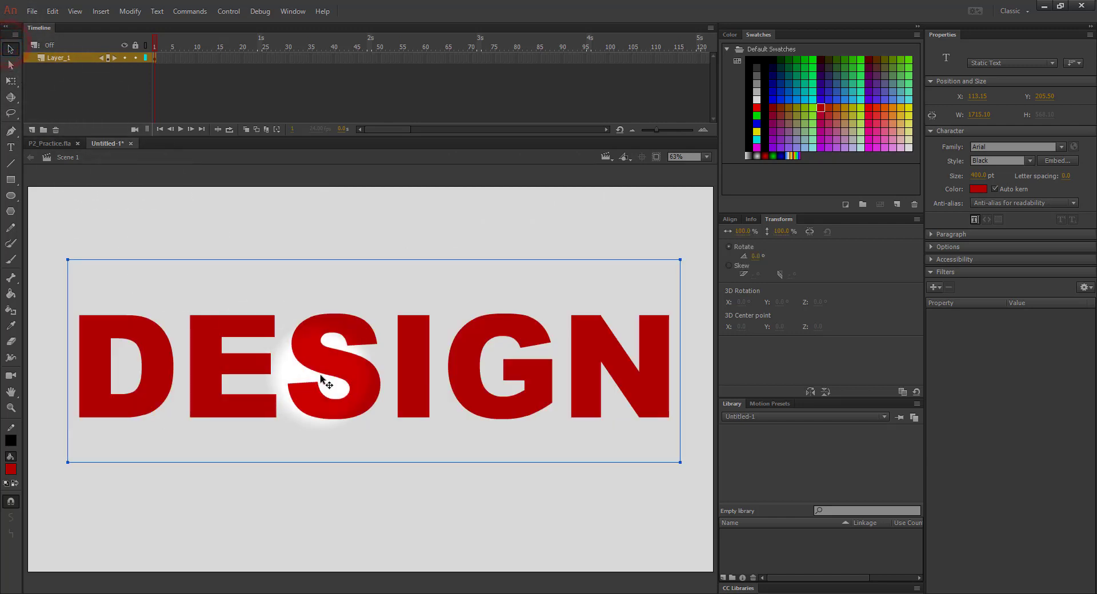
pyautogui.moveTo(321, 375); pyautogui.dragTo(350, 370)
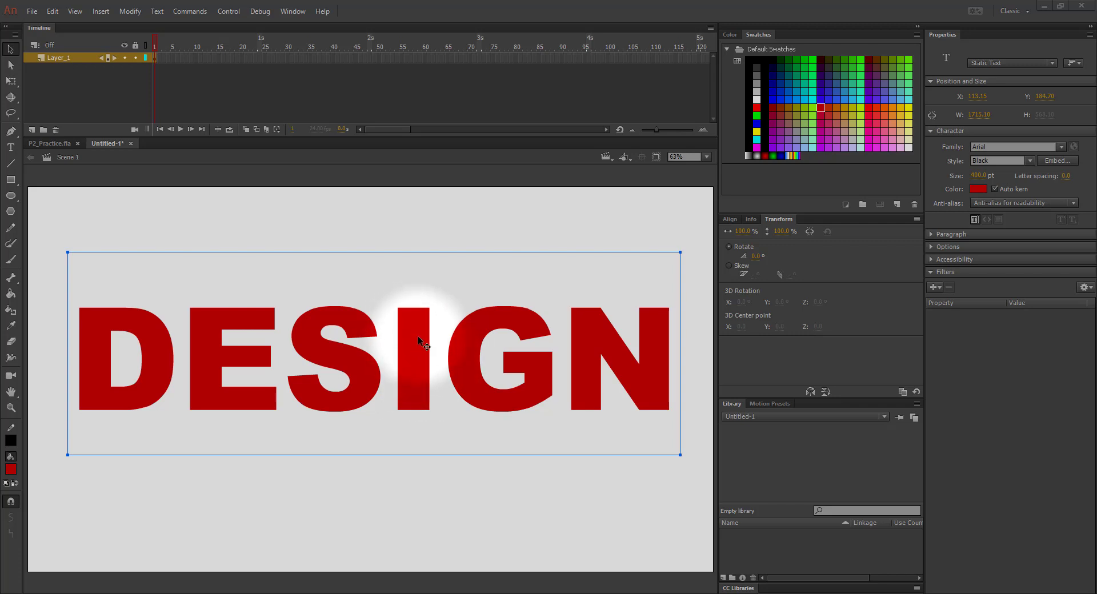
pyautogui.click(11, 49)
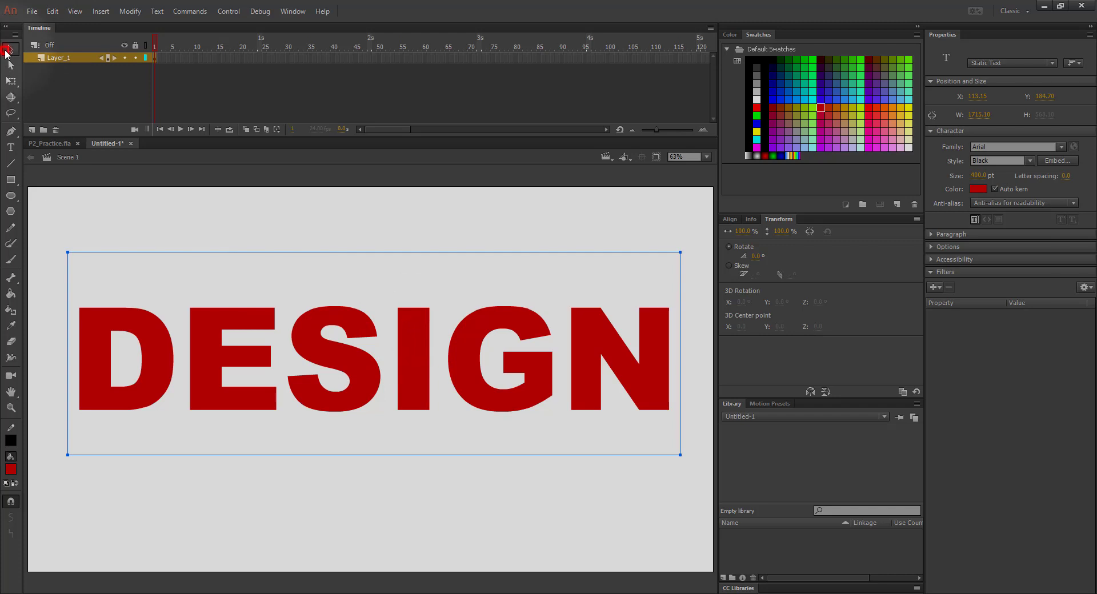
pyautogui.rightClick(349, 359)
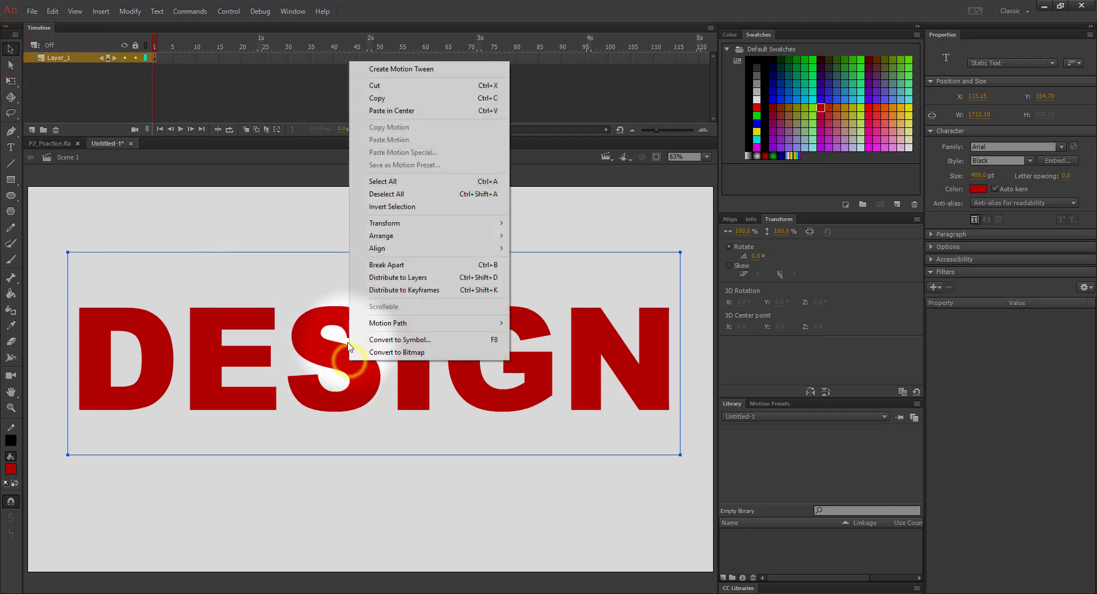
pyautogui.click(419, 266)
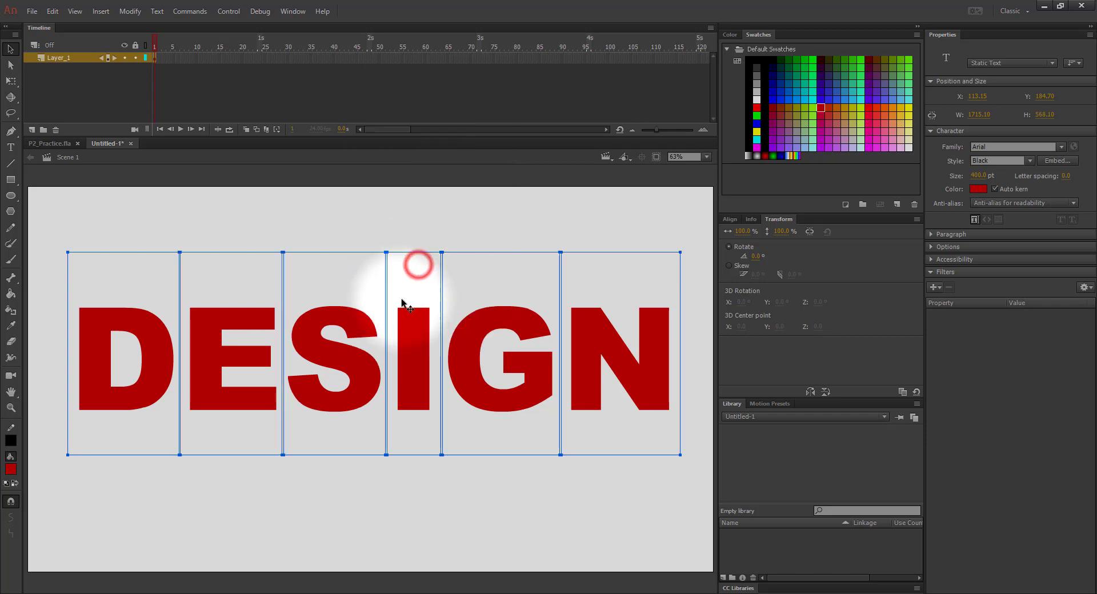
pyautogui.rightClick(328, 348)
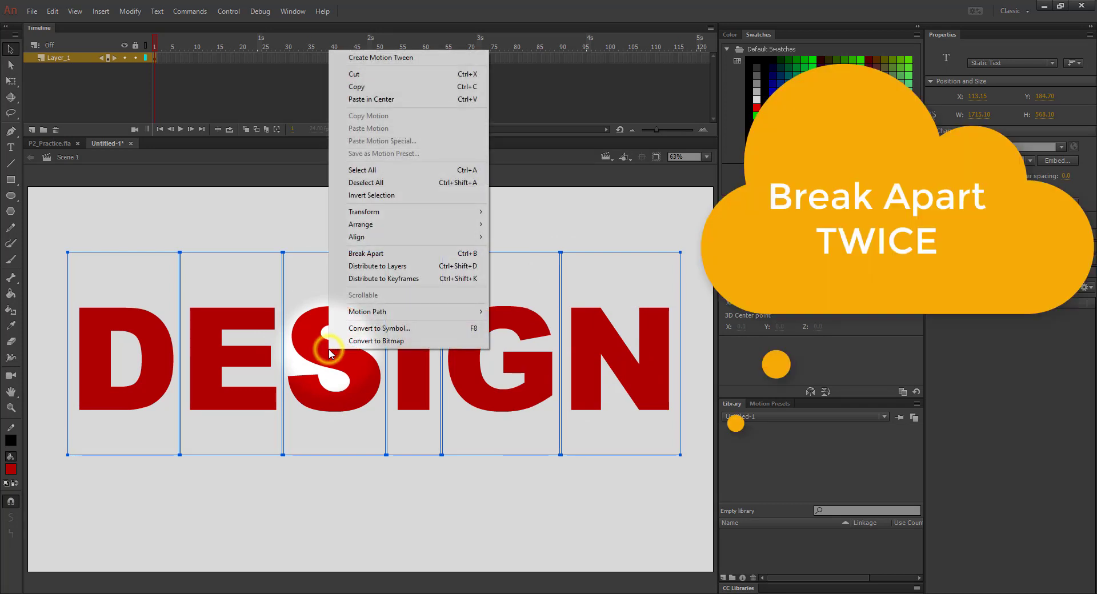
pyautogui.click(365, 254)
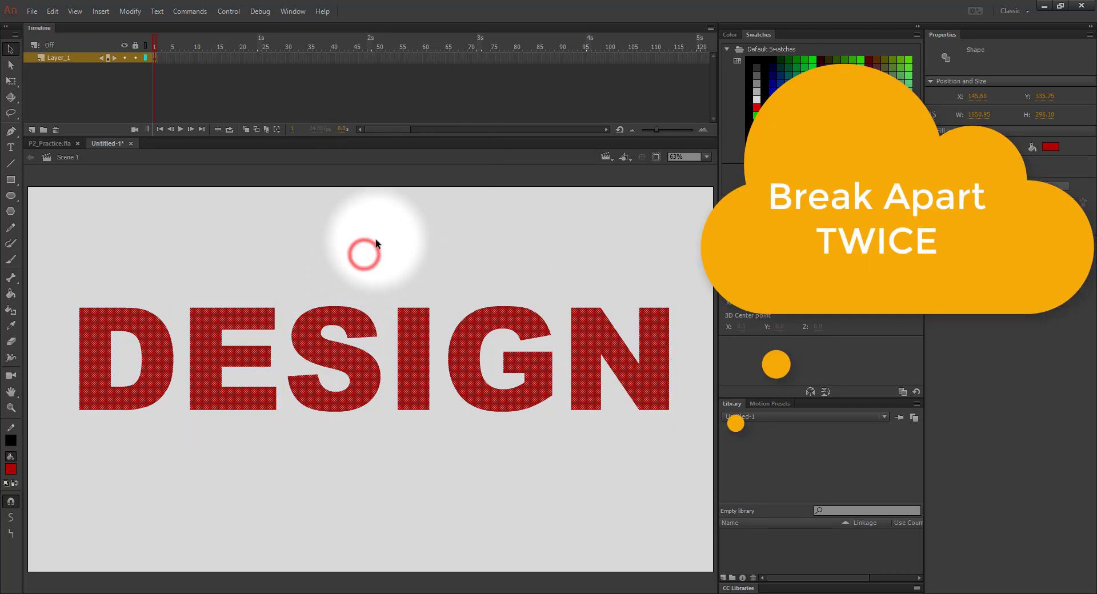
# - Select only the letter G and move it straight down to about Y 422, below the other letters
pyautogui.click(519, 504)
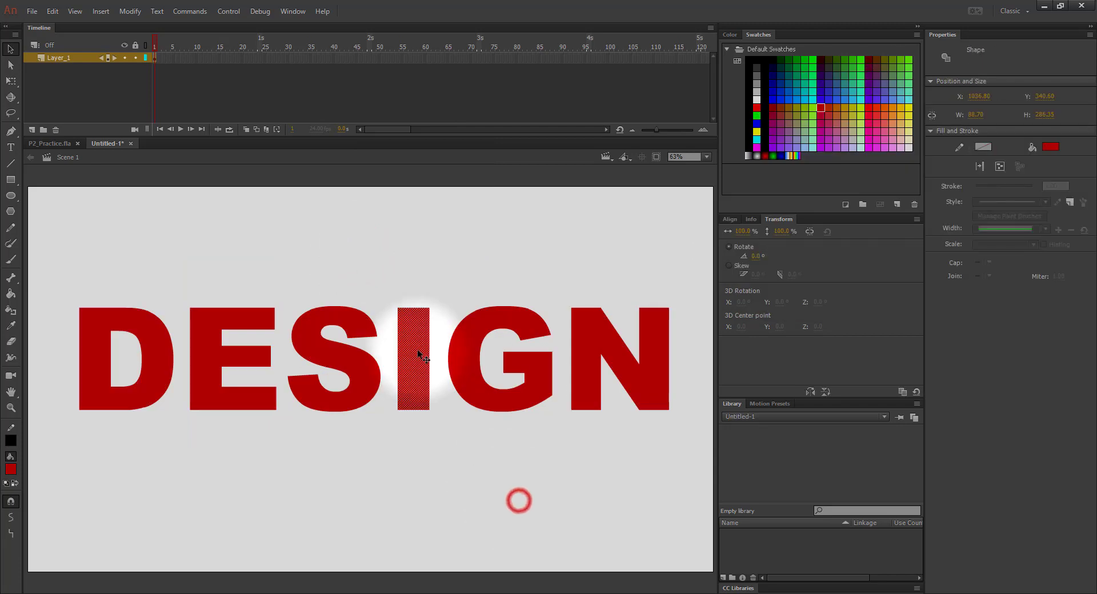
pyautogui.click(454, 360)
pyautogui.moveTo(457, 362); pyautogui.dragTo(458, 393)
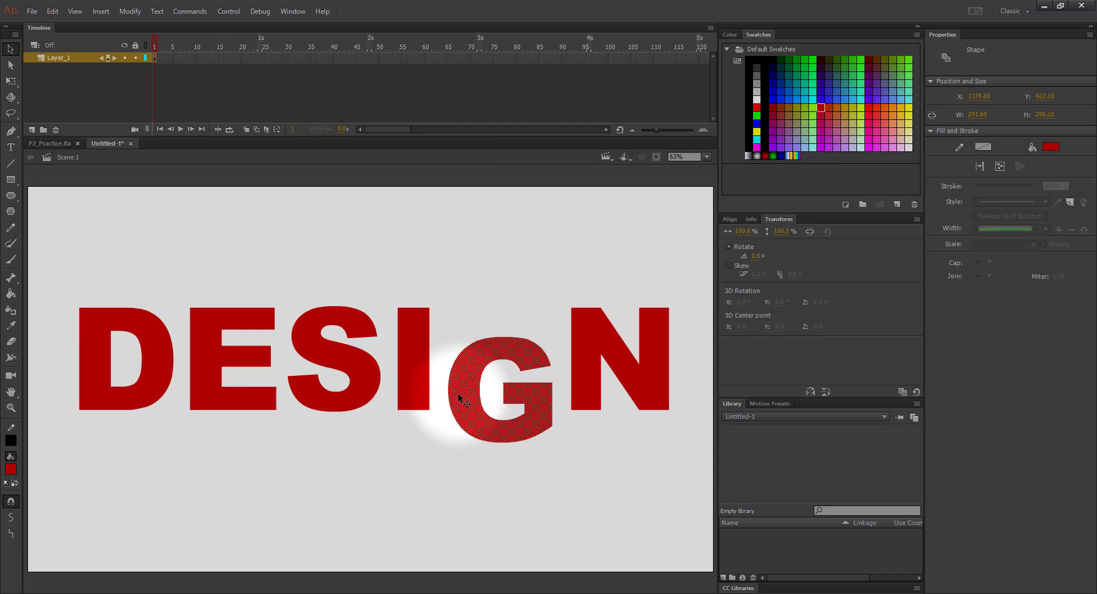
# - Save the document as P2_Tutorial.fla in the P2_Frame_Library folder
pyautogui.hotkey('ctrl', 's')
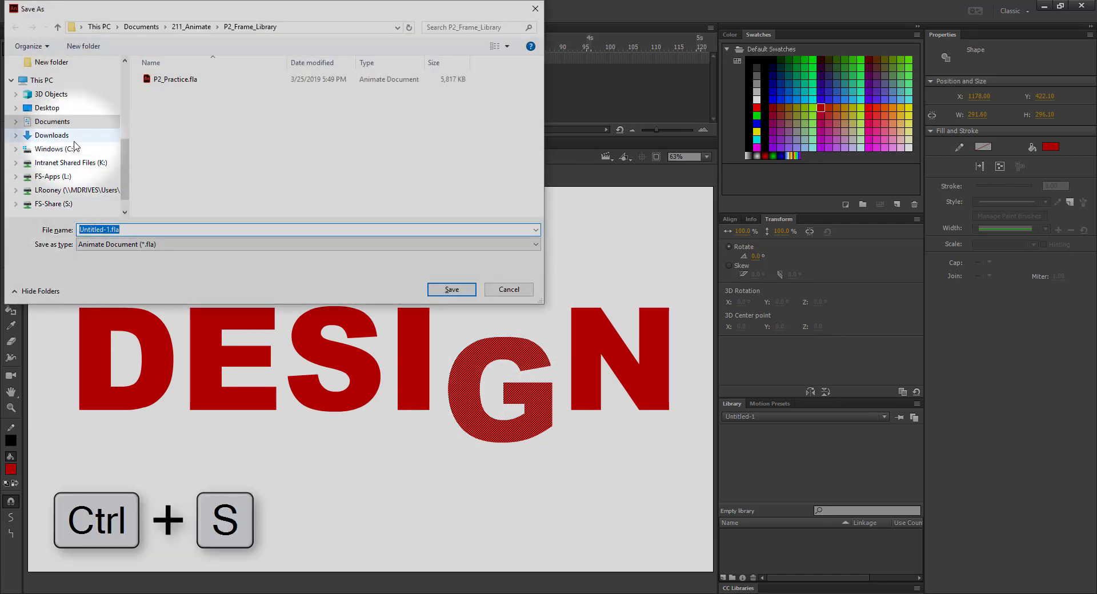
pyautogui.click(109, 230)
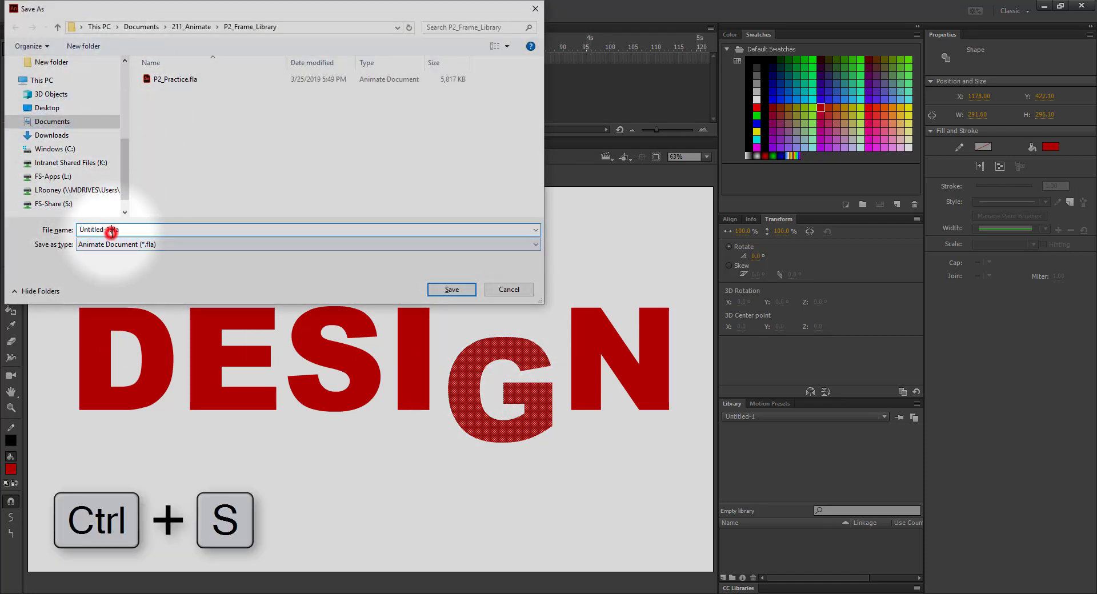
pyautogui.doubleClick(109, 231)
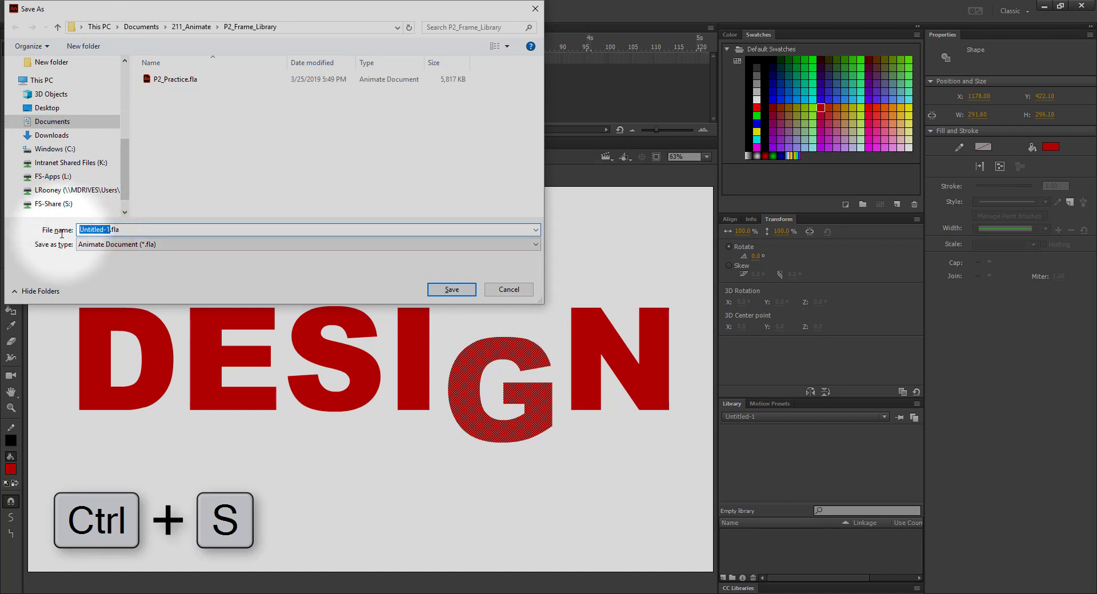
pyautogui.write('P2_Tutoria')
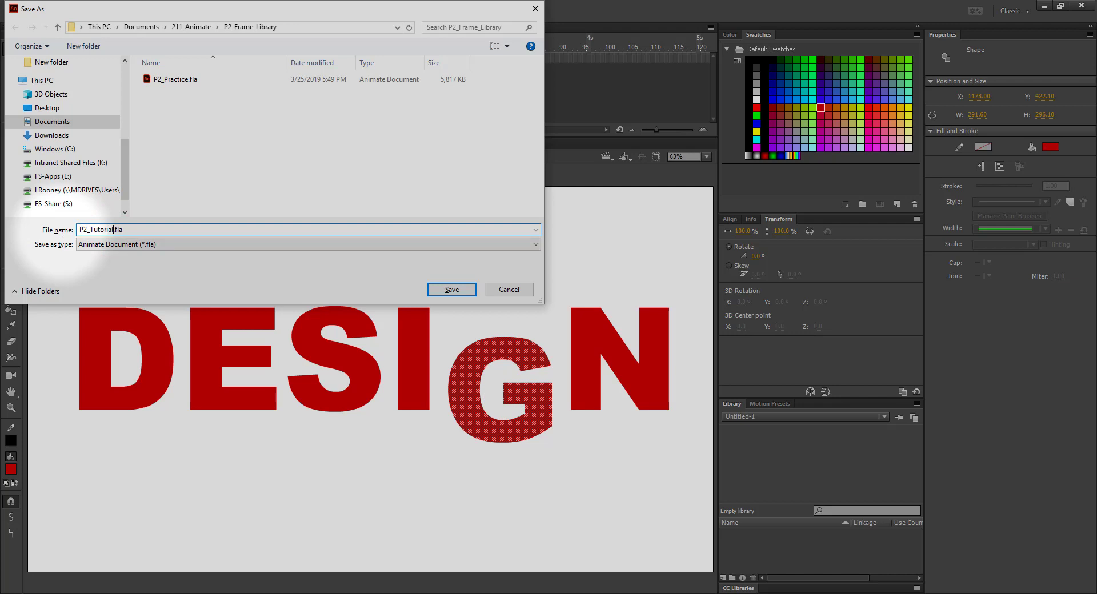
pyautogui.click(452, 290)
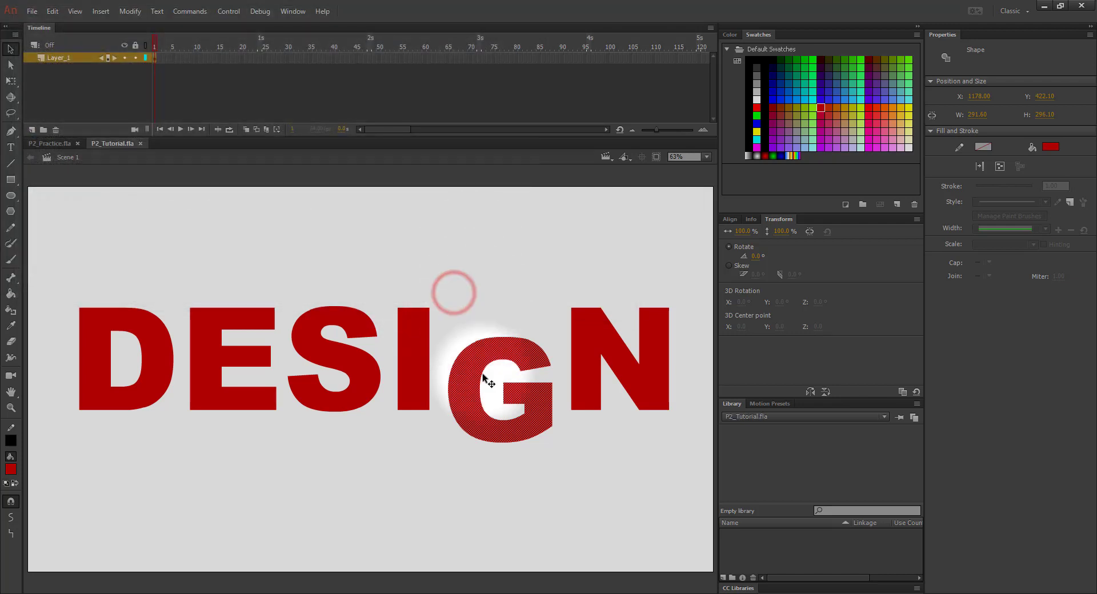
# - Move the letter G straight up to about Y 336, in line with the other letters, and deselect it
pyautogui.moveTo(474, 412); pyautogui.dragTo(474, 380)
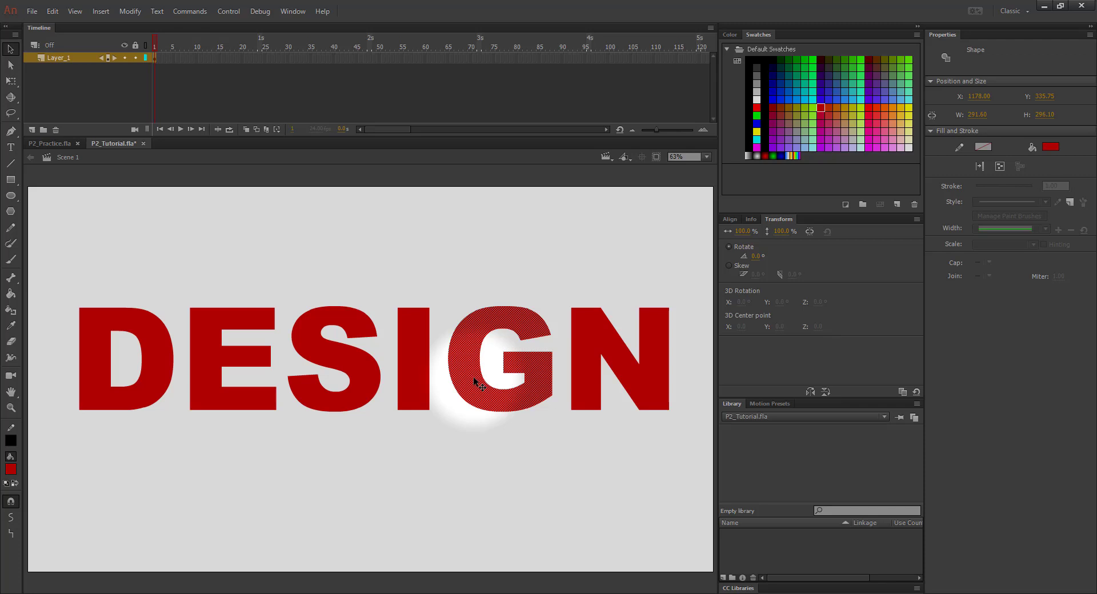
pyautogui.hotkey('ctrl', 'z')
pyautogui.hotkey('ctrl', 'z')
pyautogui.hotkey('ctrl', 'y')
pyautogui.hotkey('ctrl', 'y')
pyautogui.click(335, 480)
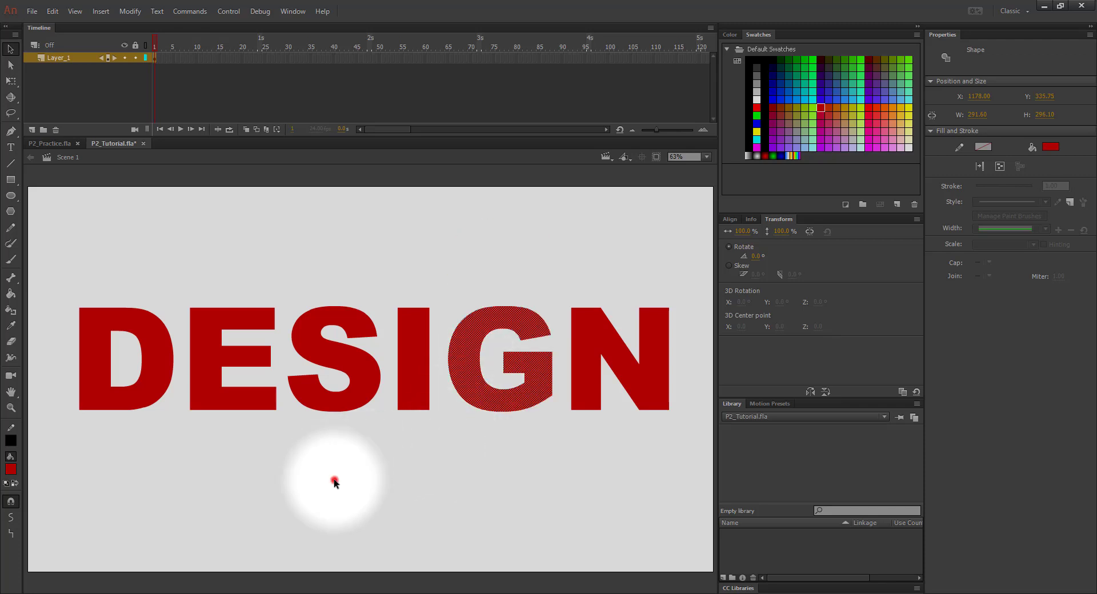
# - Try to give the letter D a green outline by setting the stroke color to #00CC00
pyautogui.click(101, 399)
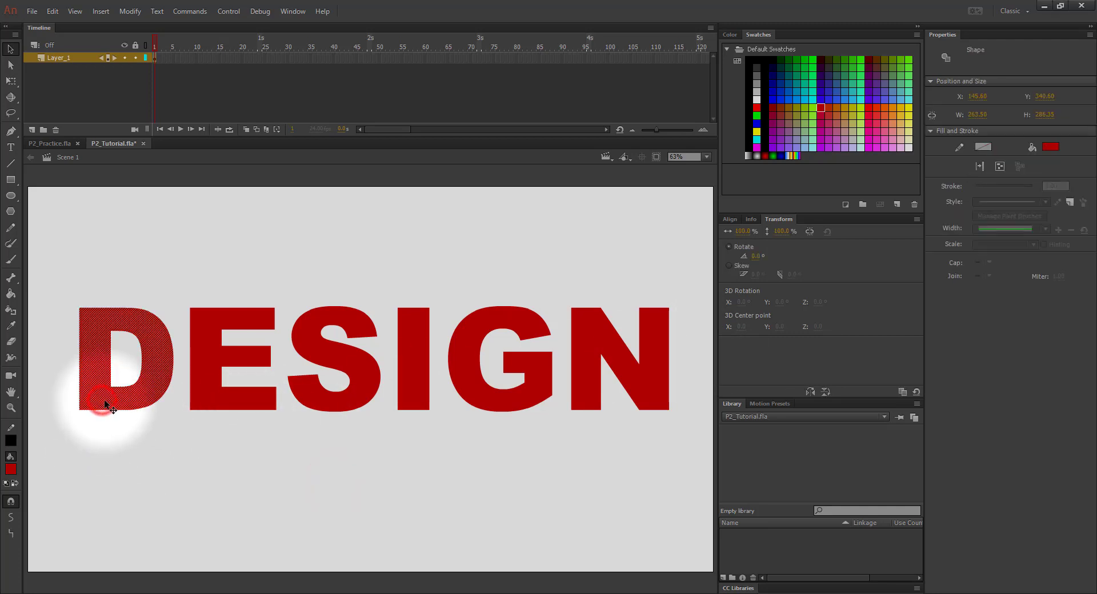
pyautogui.click(11, 441)
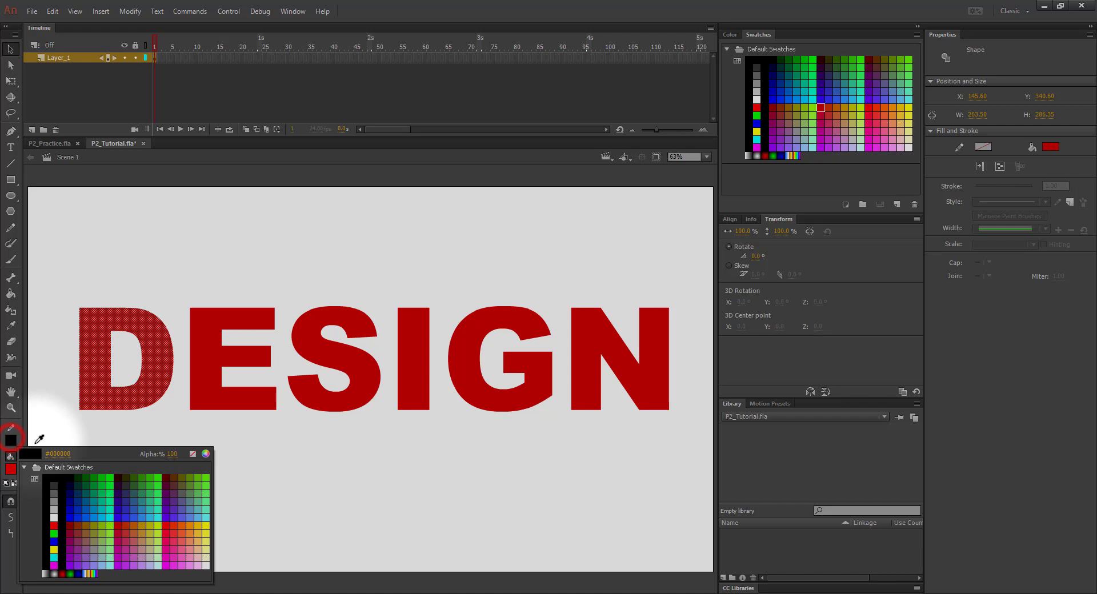
pyautogui.click(99, 482)
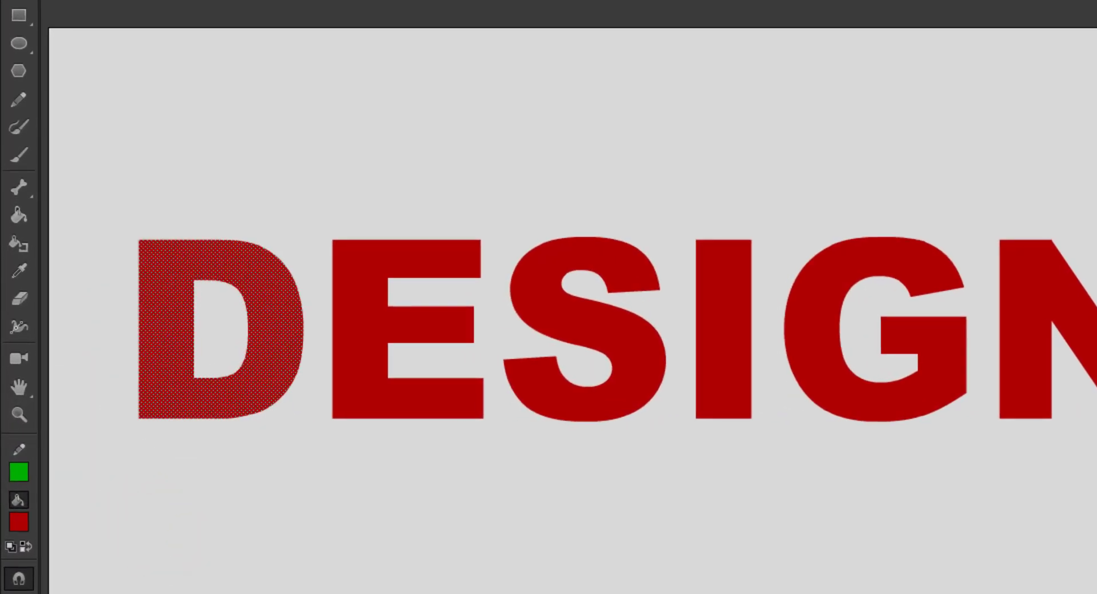
pyautogui.click(213, 350)
# - Outline the outer and inner edges of the letter D in black with the Ink Bottle tool
pyautogui.click(31, 247)
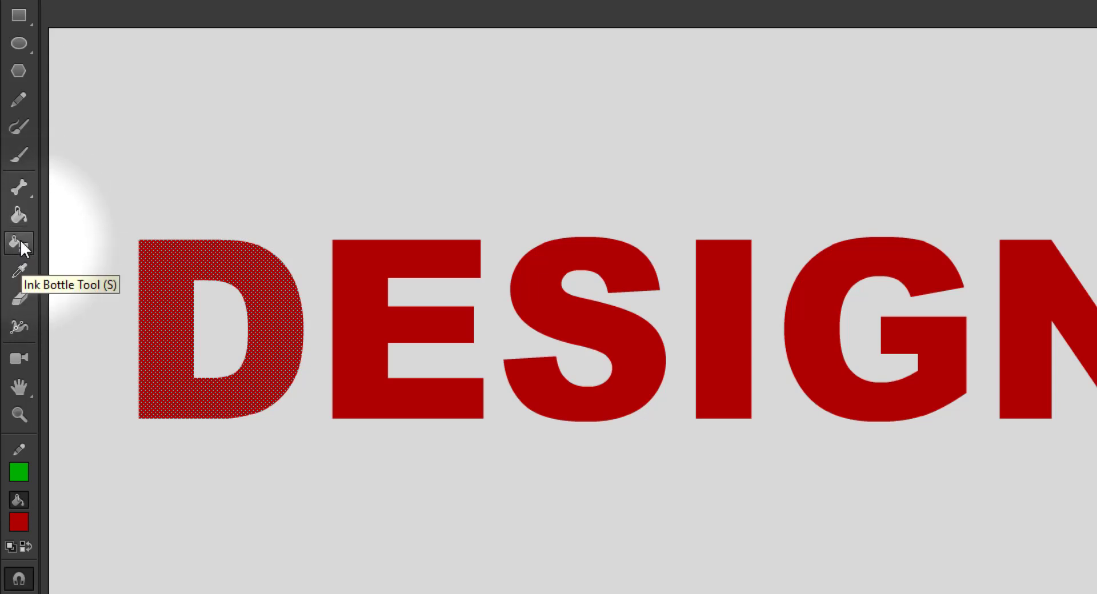
pyautogui.click(21, 241)
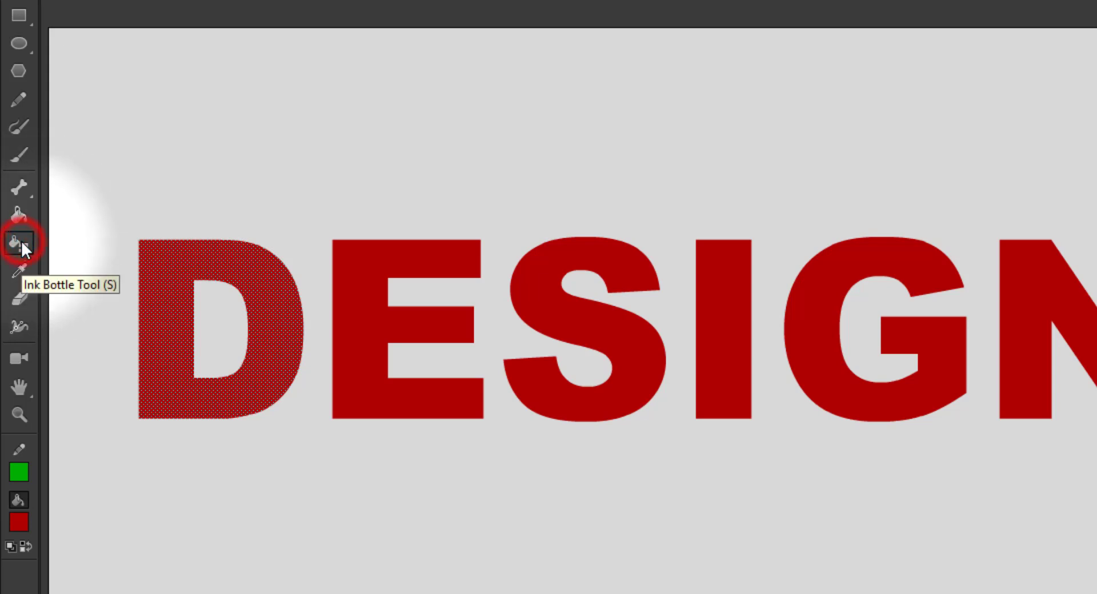
pyautogui.click(17, 470)
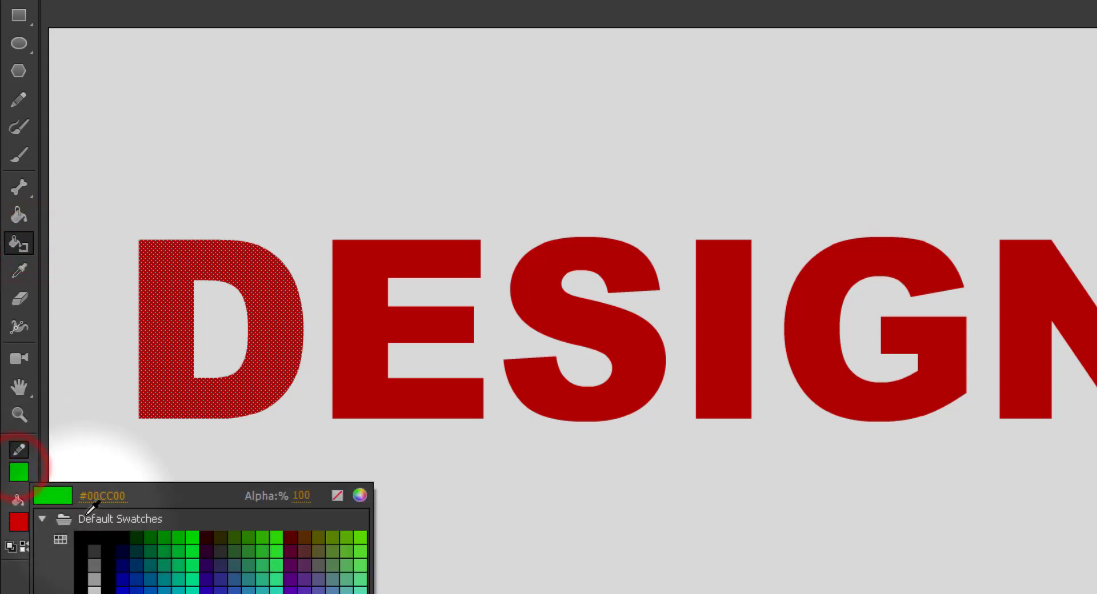
pyautogui.click(99, 538)
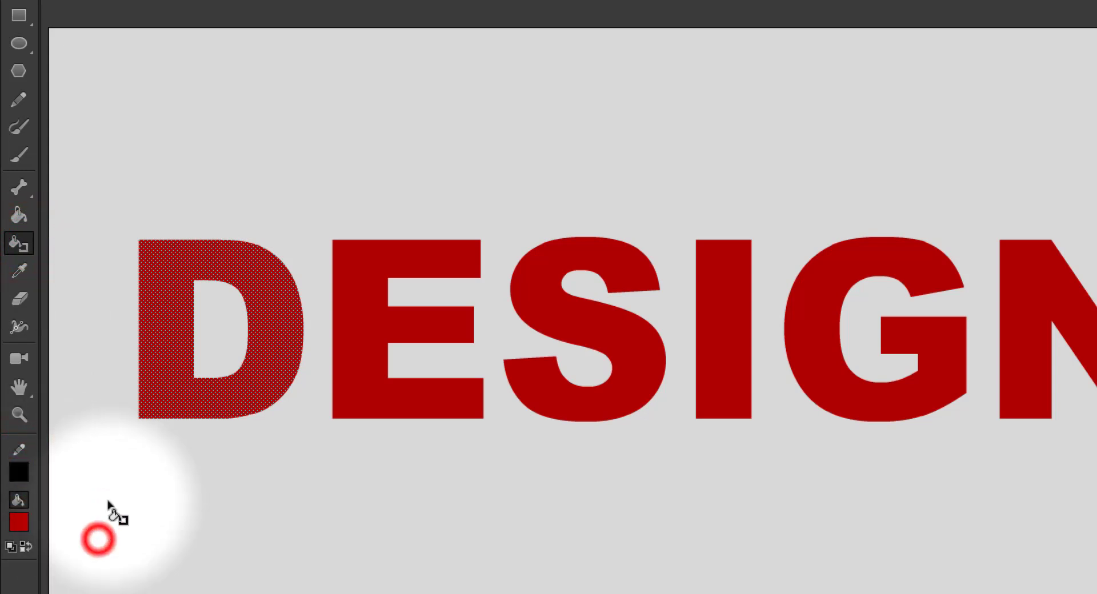
pyautogui.click(146, 419)
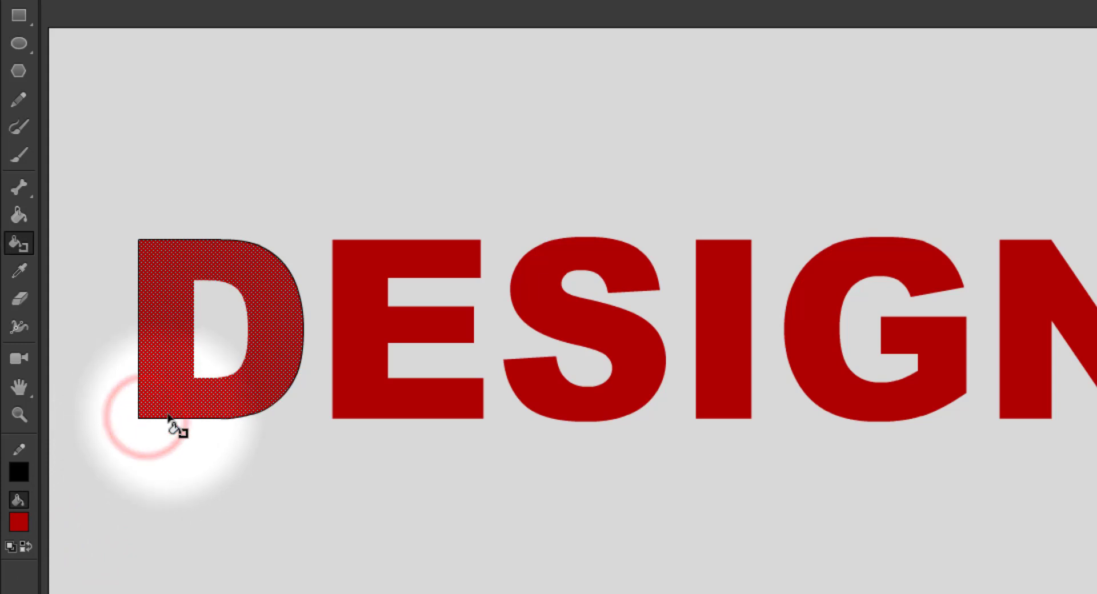
pyautogui.click(218, 379)
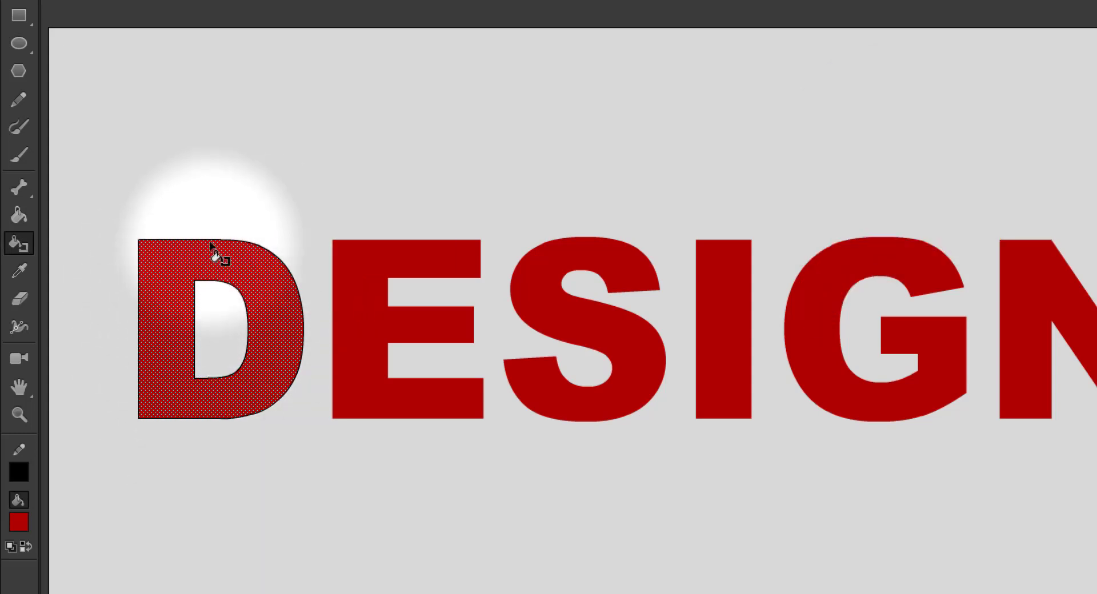
# - Add the same black outline to the letters E, S, I, G and N
pyautogui.click(402, 419)
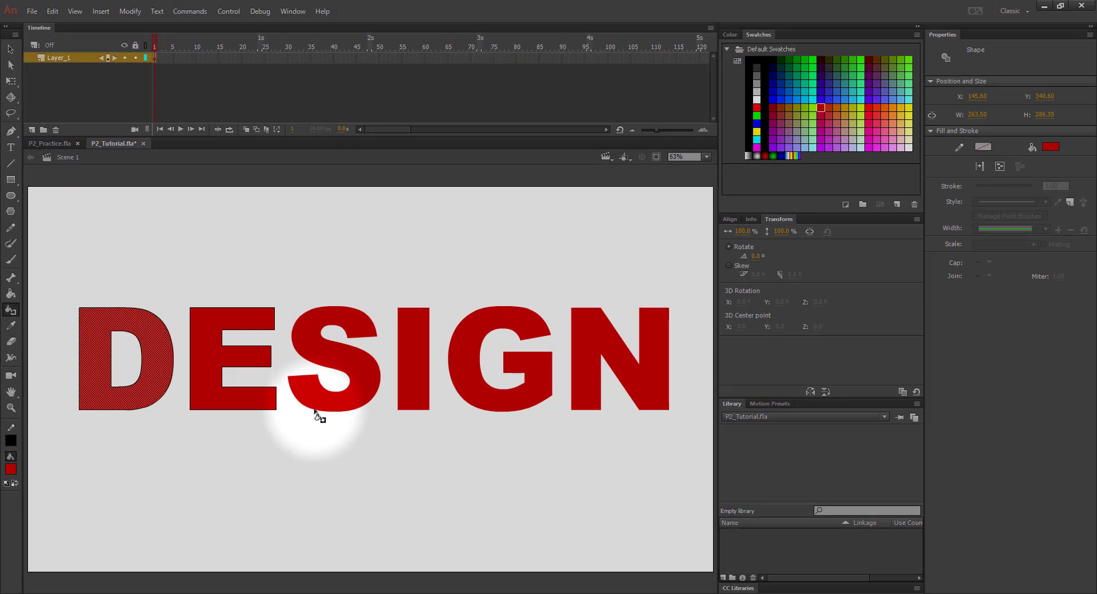
pyautogui.click(315, 409)
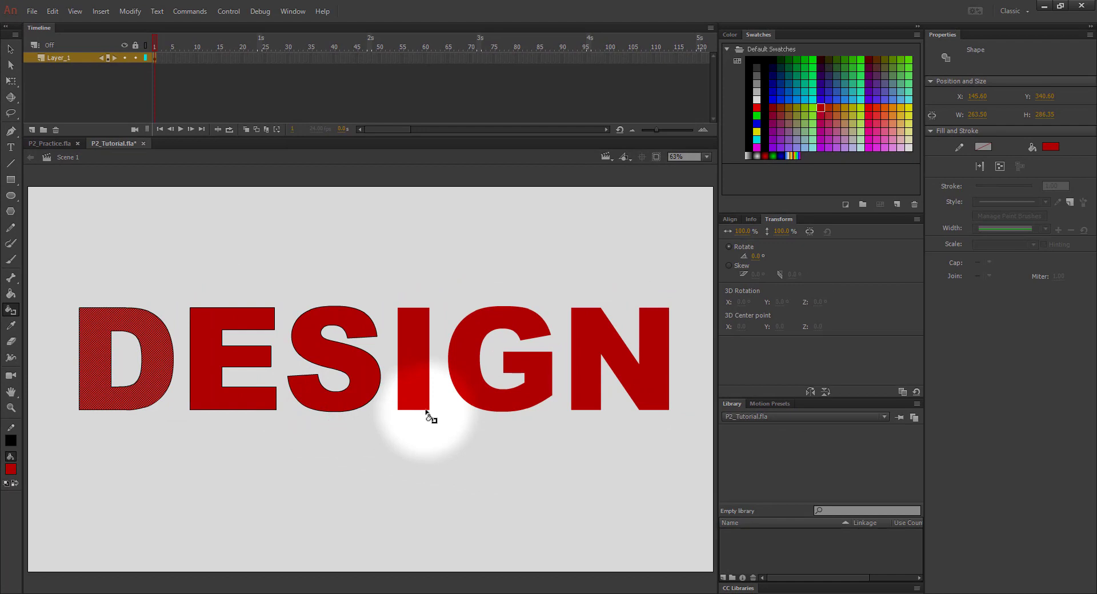
pyautogui.click(424, 410)
pyautogui.click(490, 412)
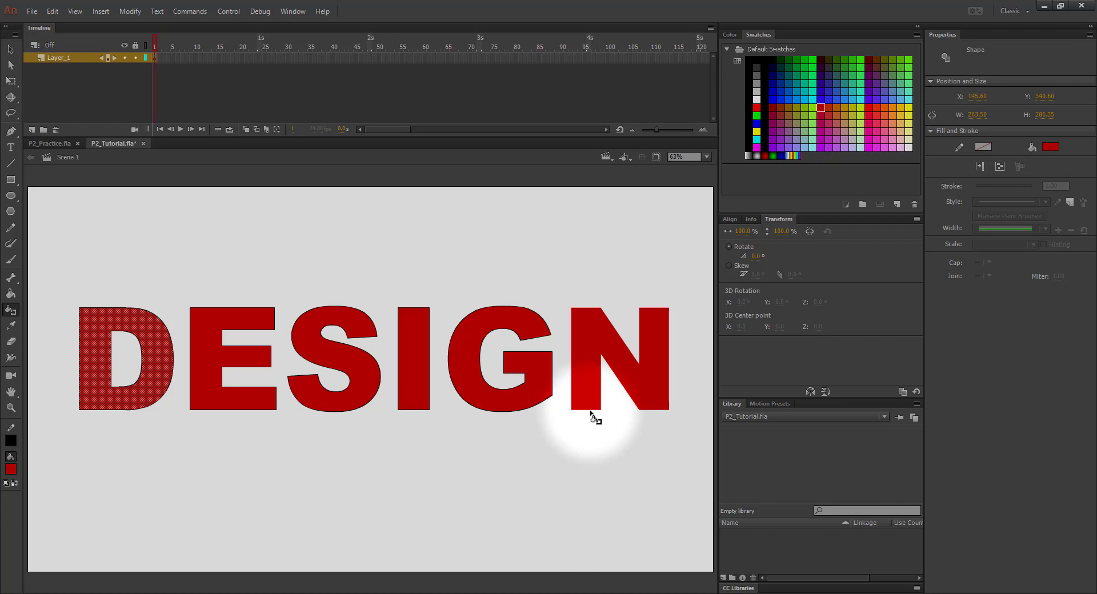
pyautogui.click(591, 413)
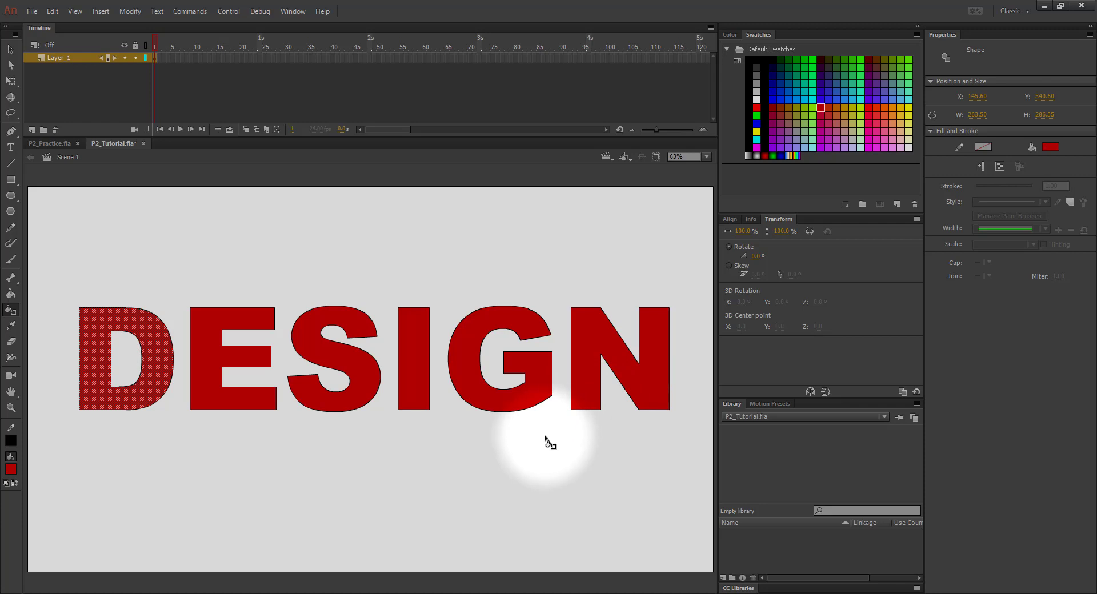
# - Set the stroke height of all the letters to 8 and remove their red fill, leaving only the outlines
pyautogui.hotkey('ctrl', 'a')
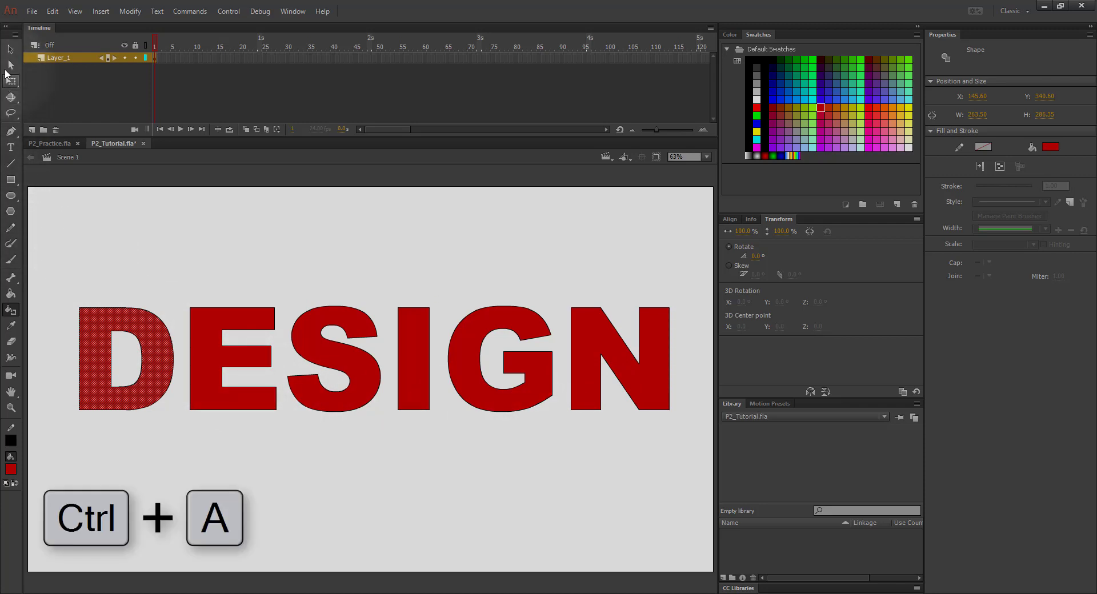
pyautogui.hotkey('ctrl', 'a')
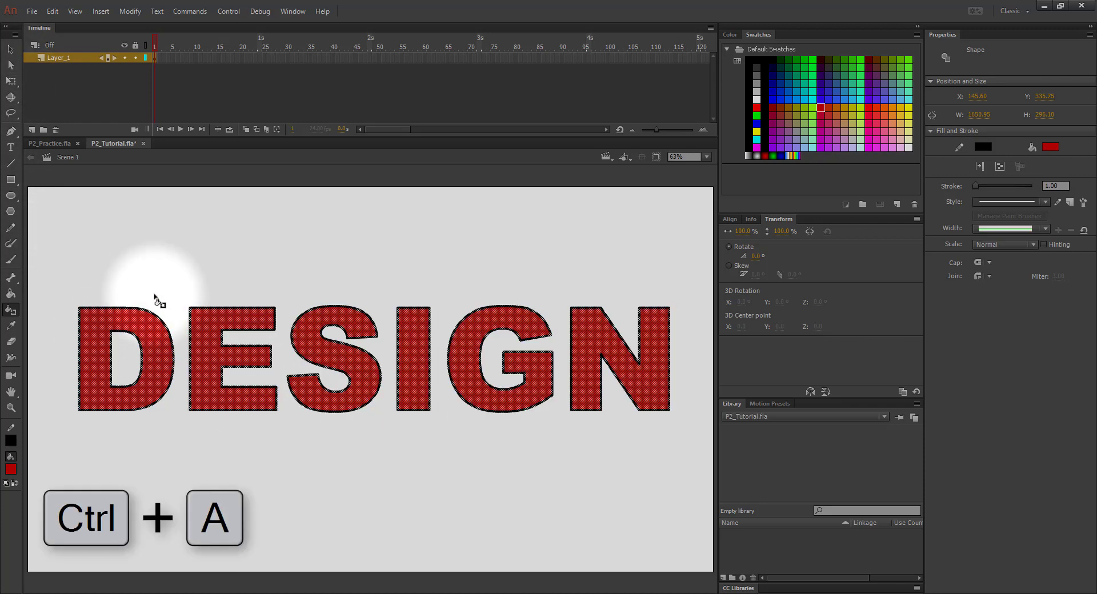
pyautogui.click(1054, 186)
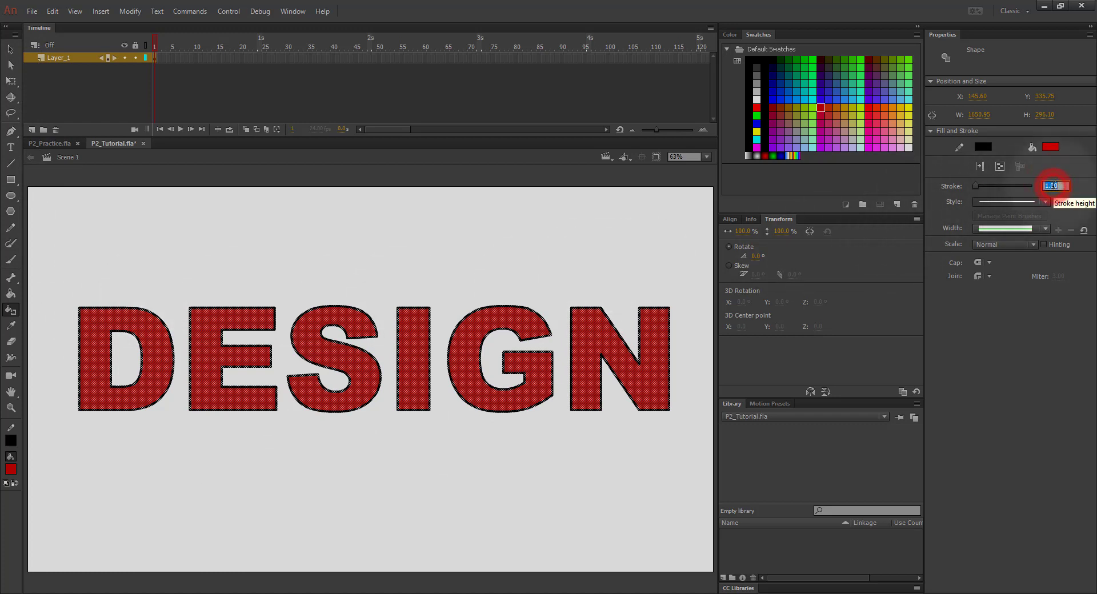
pyautogui.press('Return')
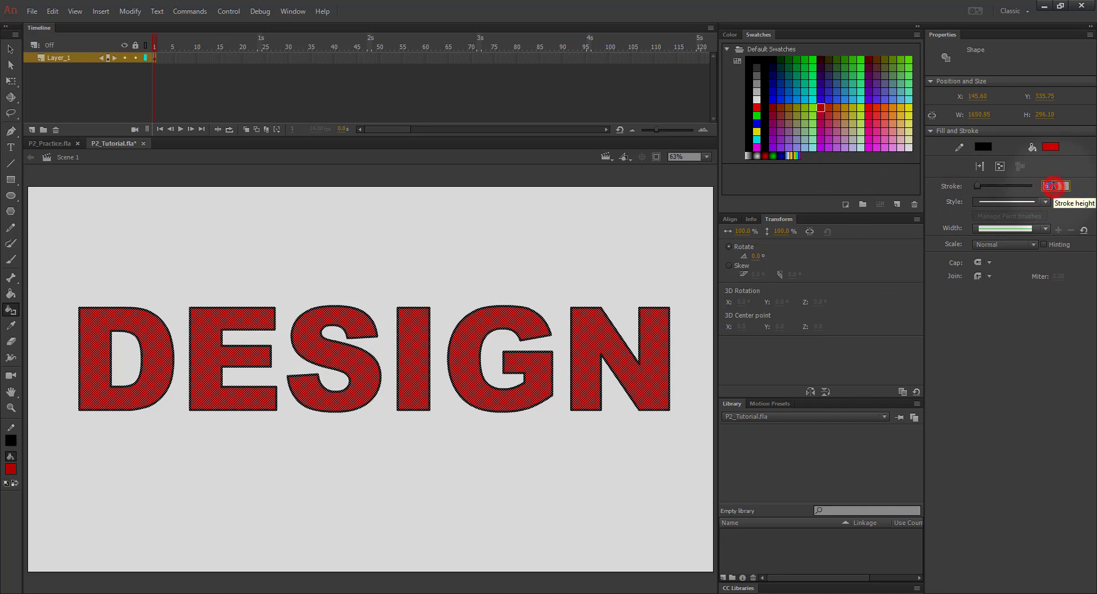
pyautogui.write('8')
pyautogui.press('Return')
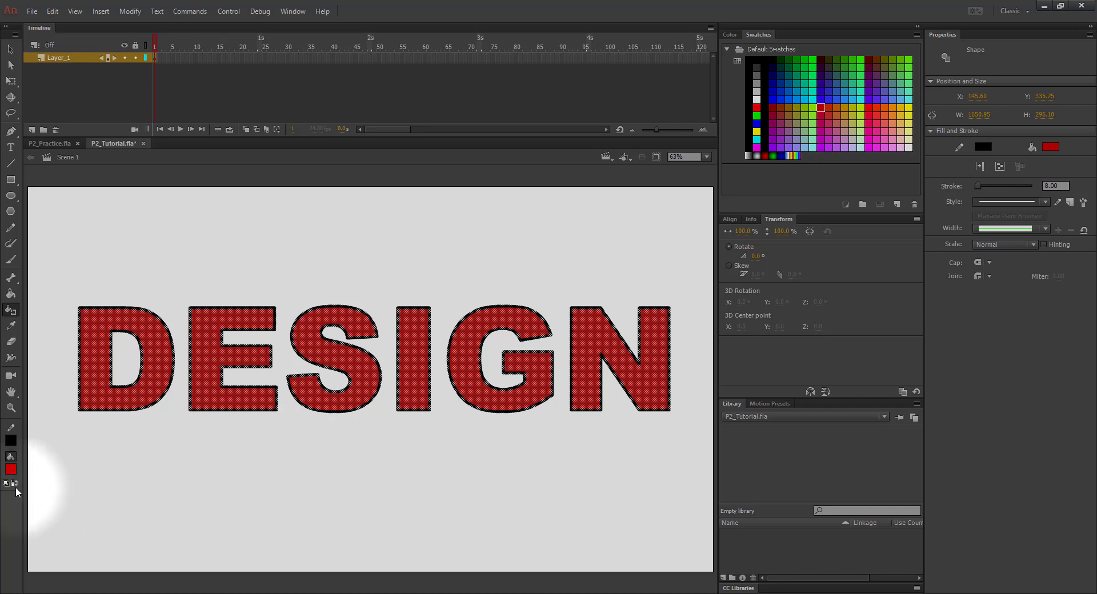
pyautogui.click(11, 471)
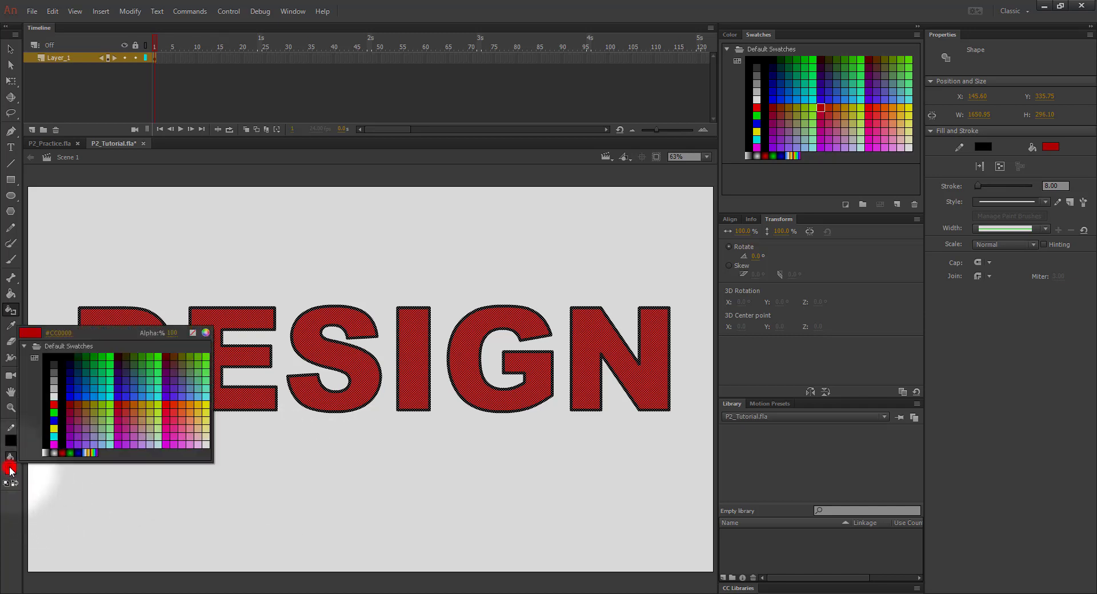
pyautogui.click(194, 334)
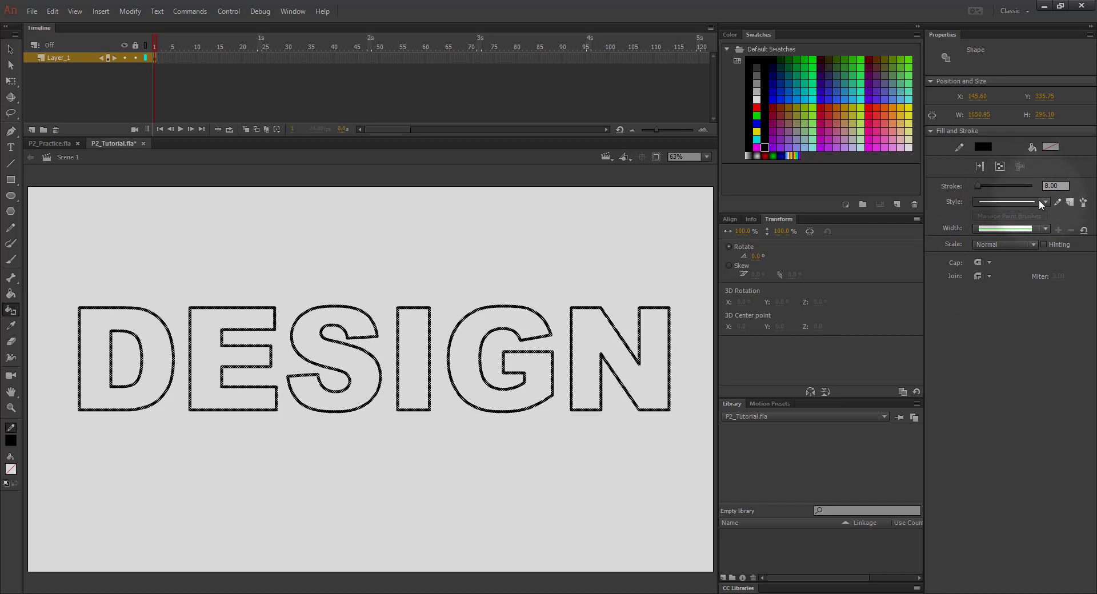
# - Try a square cap and other join styles on the letter outlines, and return the cap to Round
pyautogui.click(987, 263)
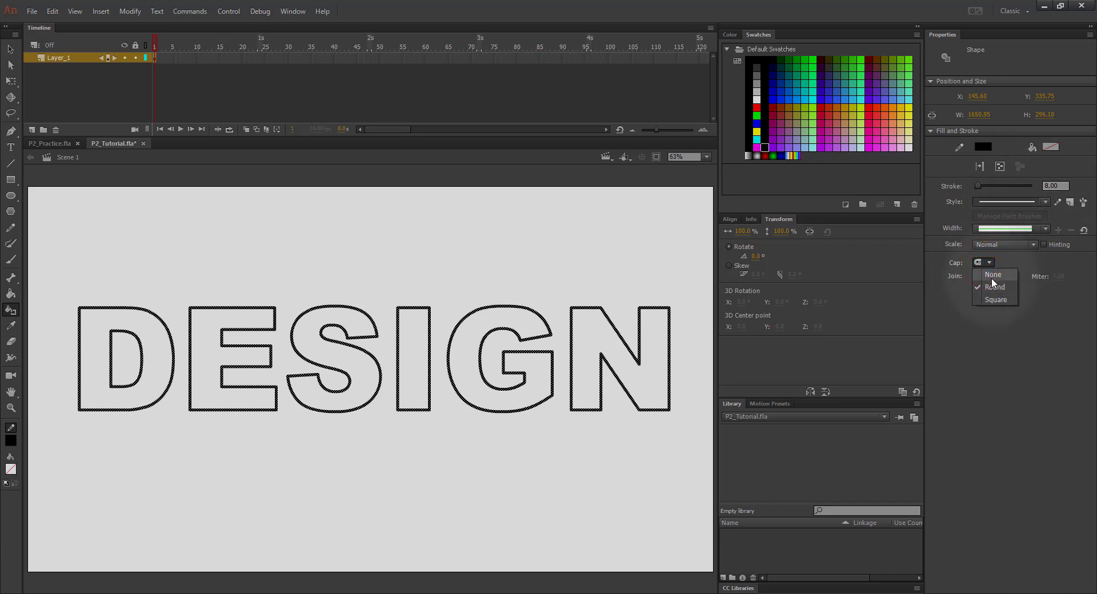
pyautogui.click(984, 303)
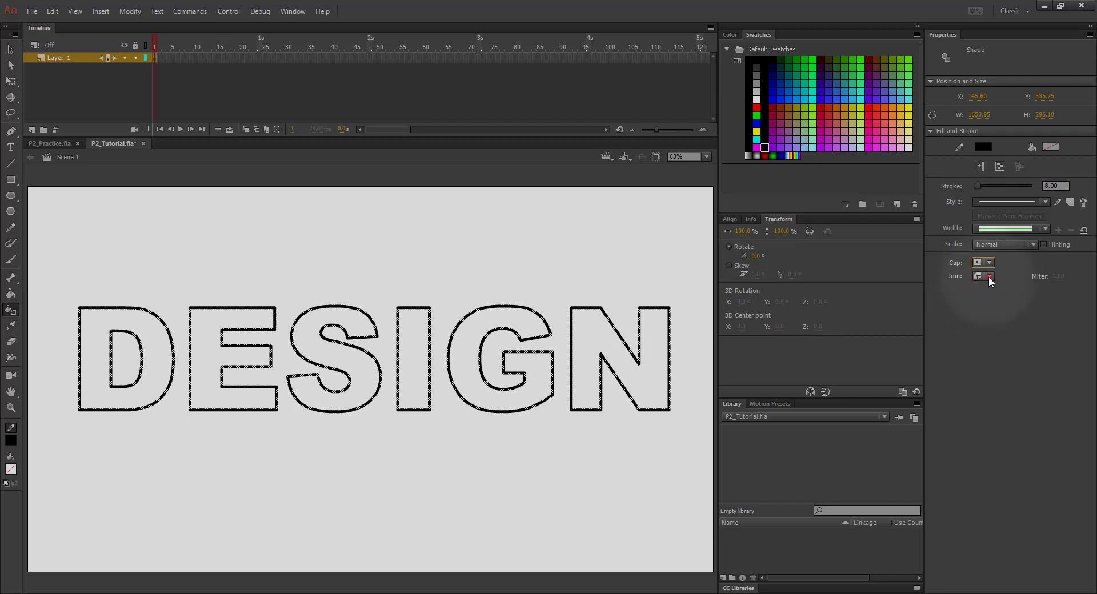
pyautogui.click(988, 277)
pyautogui.click(993, 293)
pyautogui.click(993, 276)
pyautogui.click(988, 302)
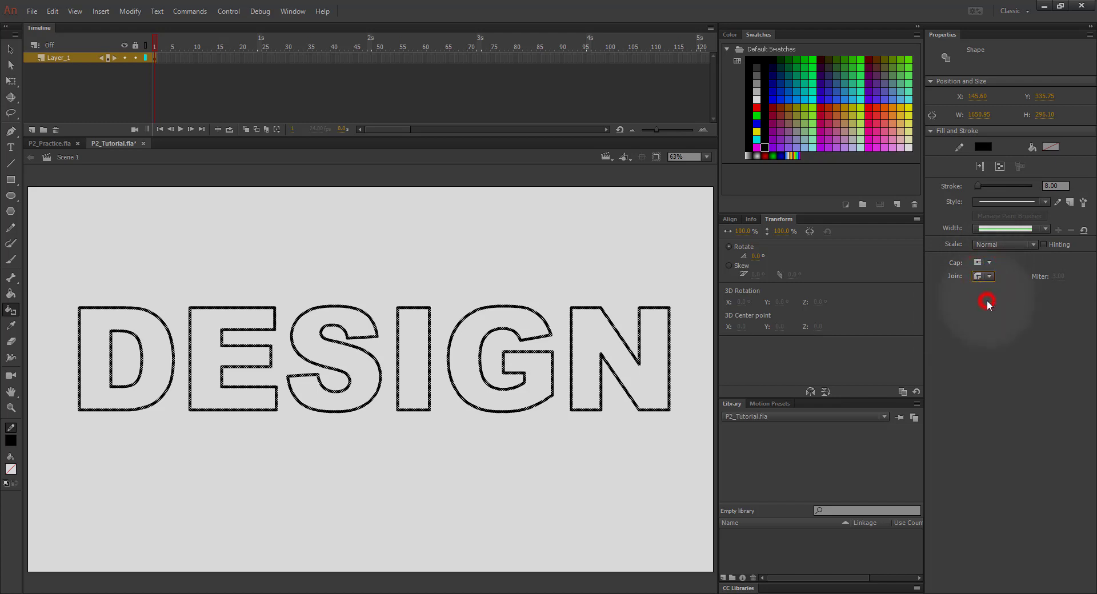
pyautogui.click(989, 263)
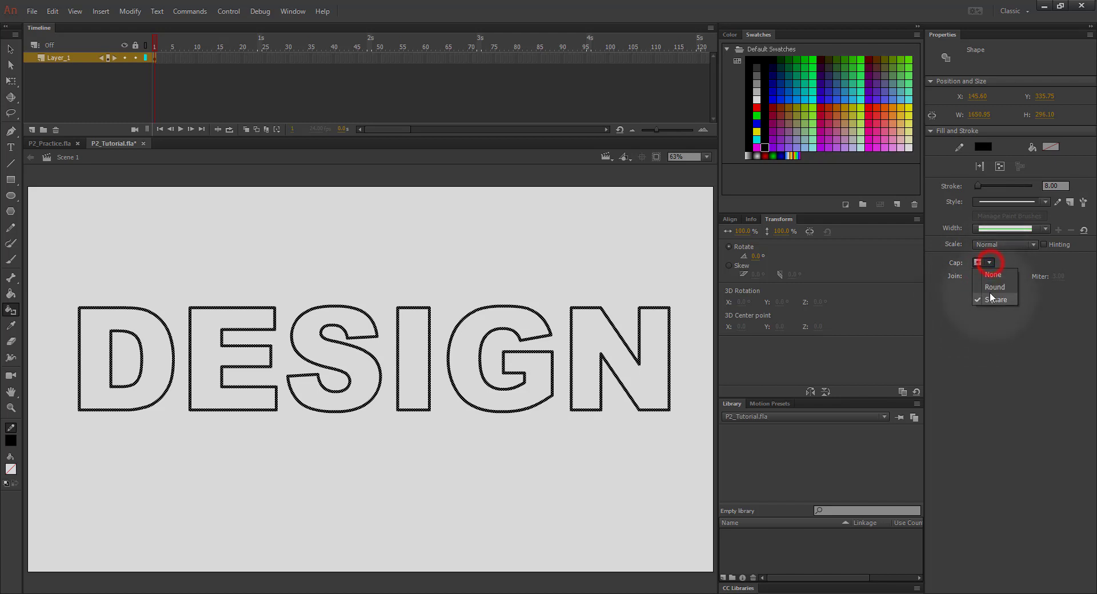
pyautogui.click(996, 287)
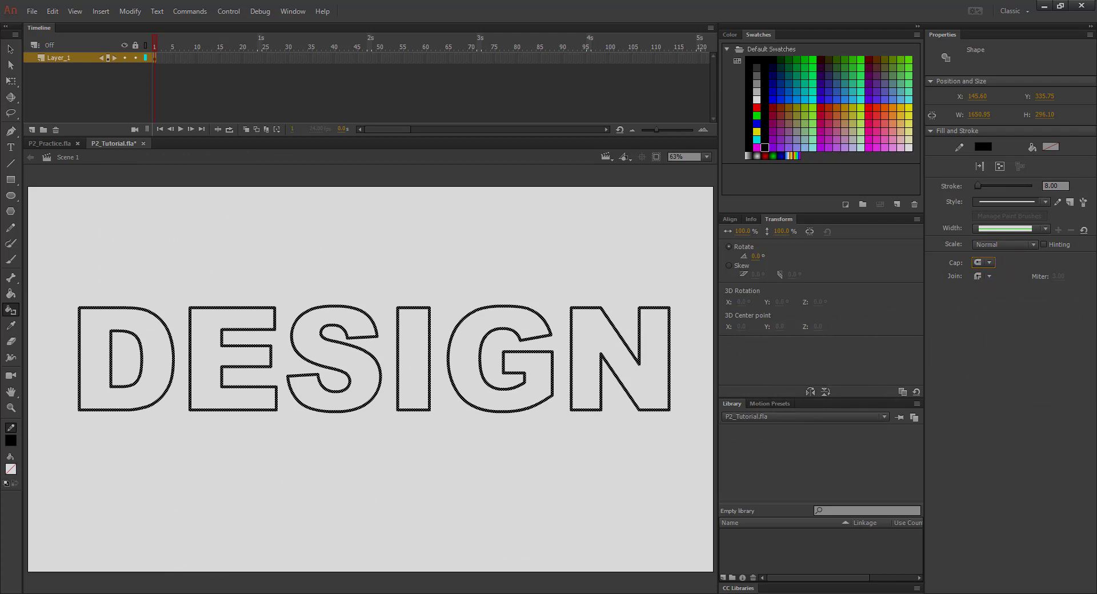
# - Deselect the letter outlines and insert a keyframe at frame 24 of Layer_1
pyautogui.click(10, 49)
pyautogui.click(270, 273)
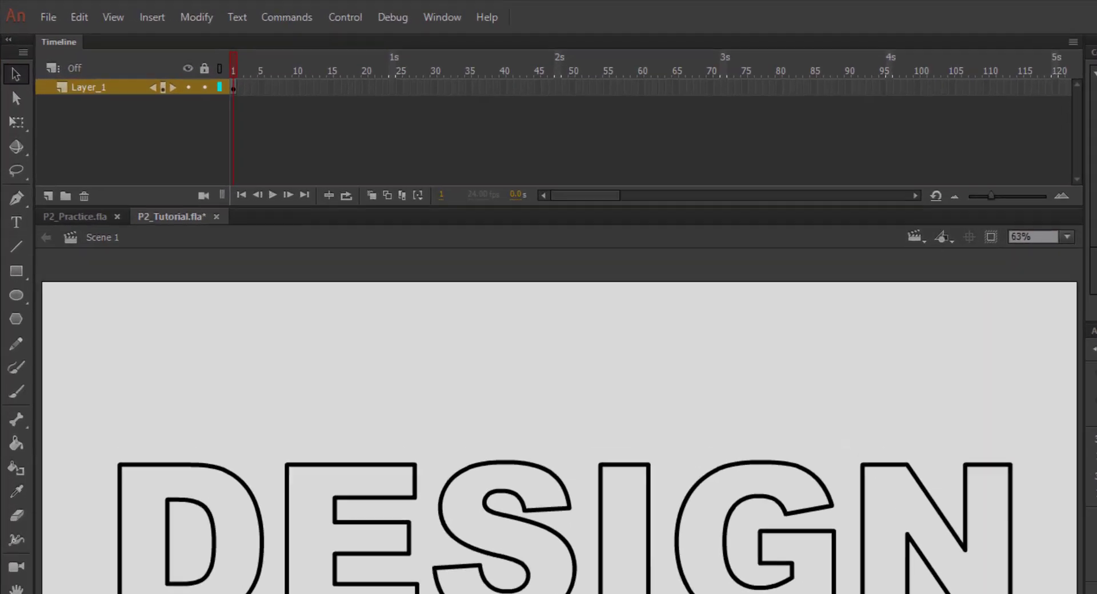
pyautogui.click(154, 58)
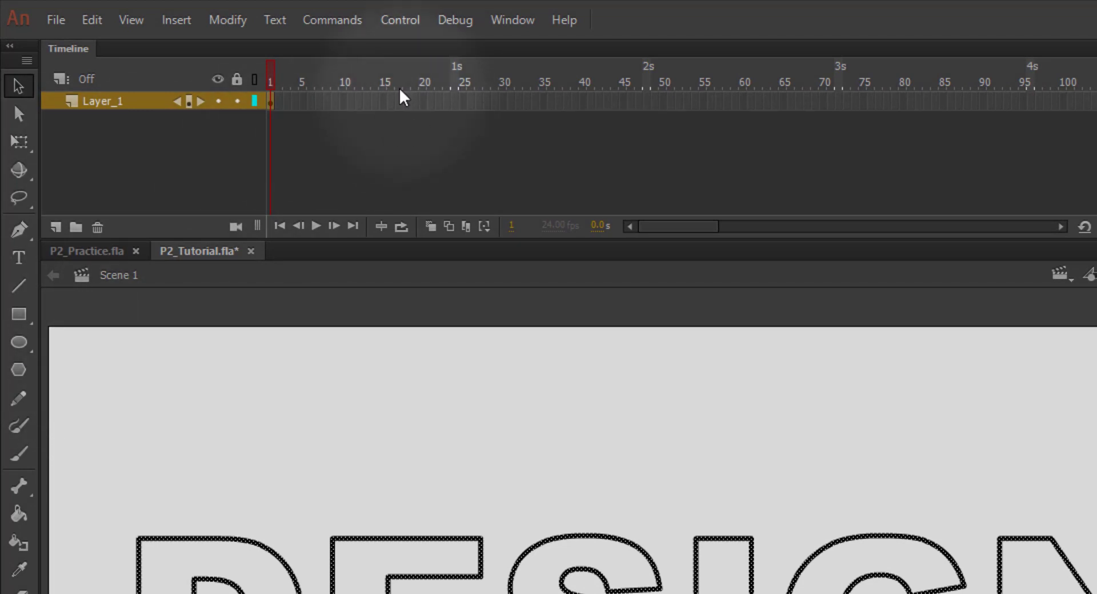
pyautogui.click(454, 103)
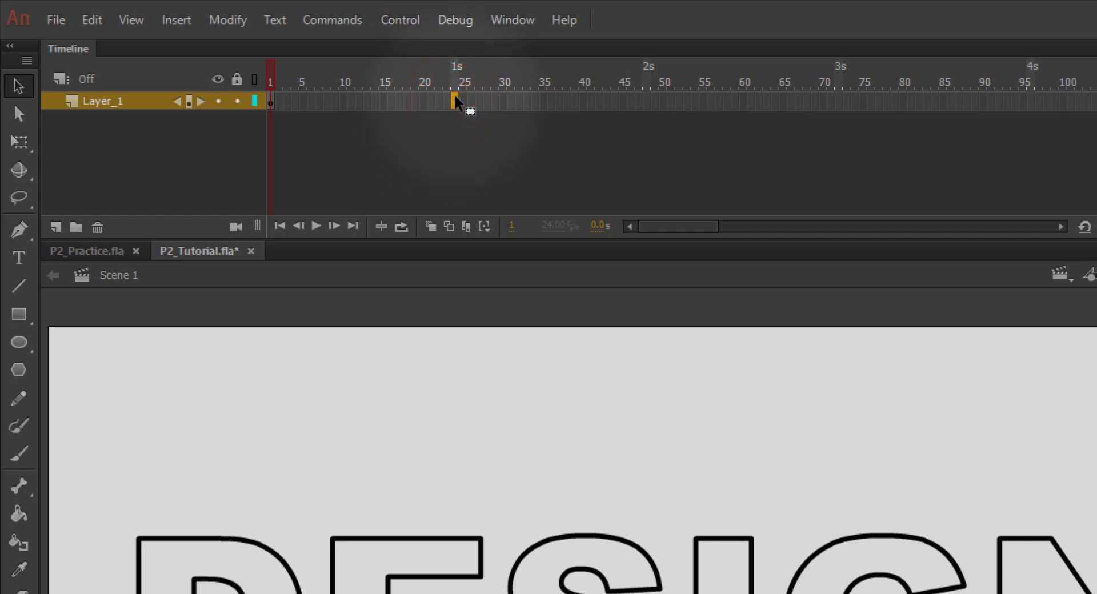
pyautogui.press('F6')
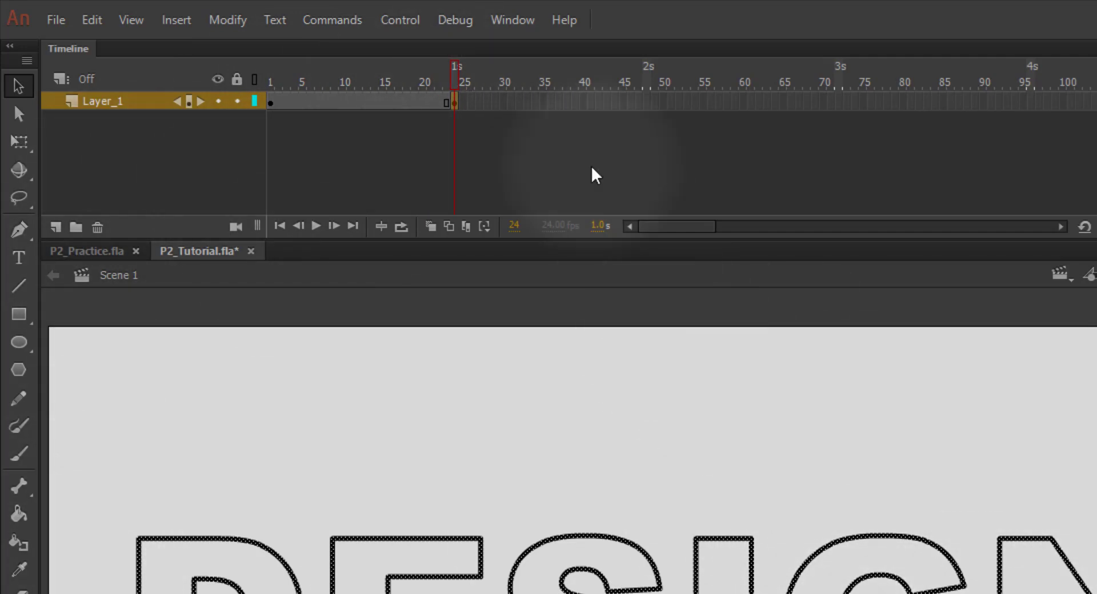
# - Scrub the playhead back and forth through the frames between the keyframes at frames 1 and 24
pyautogui.moveTo(457, 88); pyautogui.dragTo(279, 67)
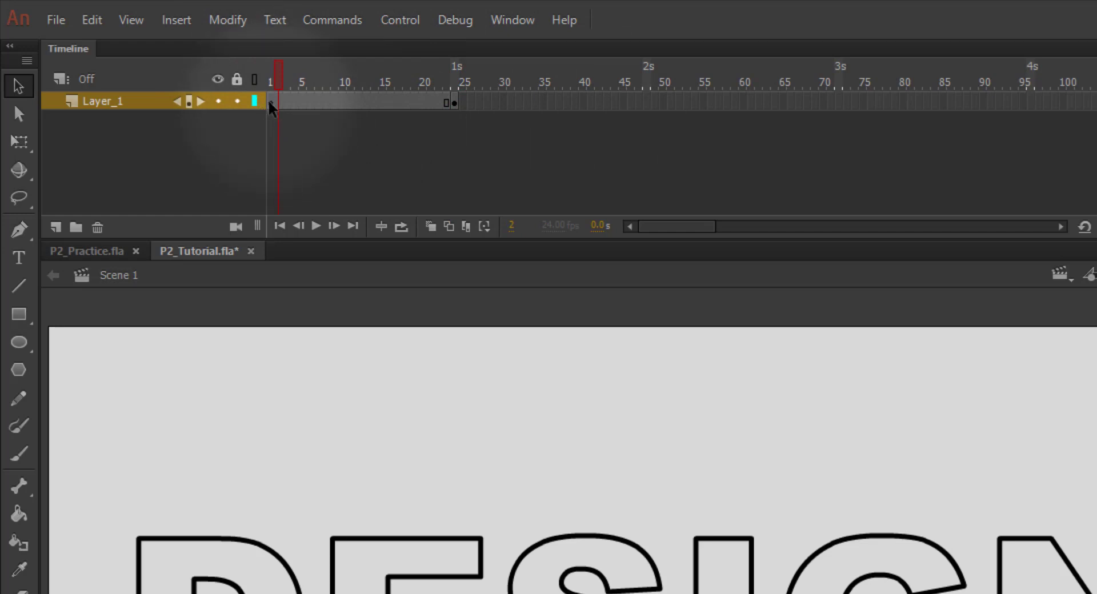
pyautogui.click(448, 105)
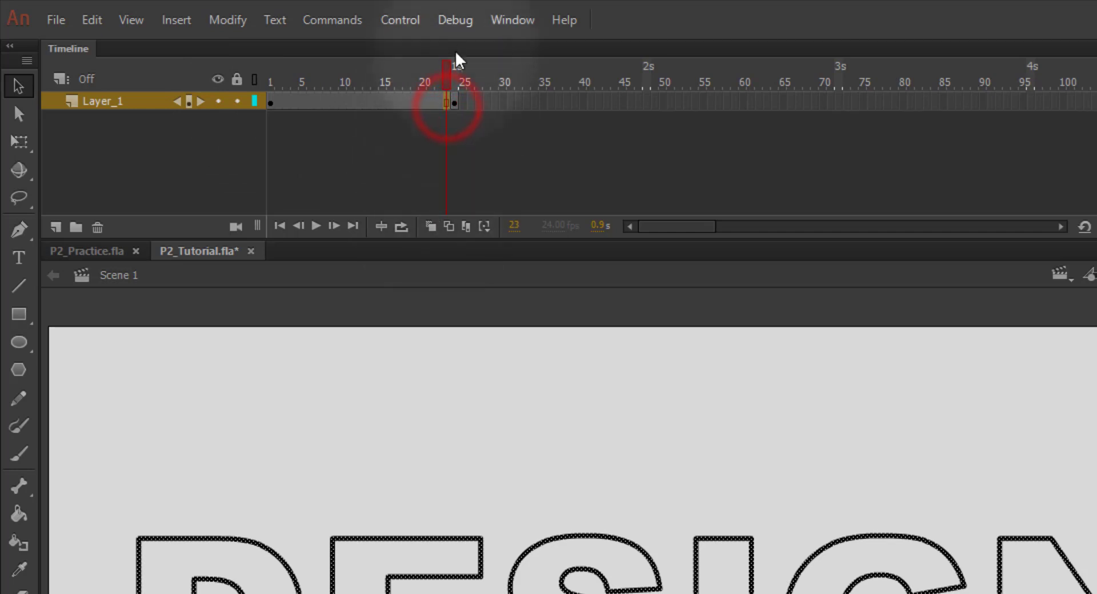
pyautogui.click(445, 67)
pyautogui.moveTo(445, 67); pyautogui.dragTo(423, 80)
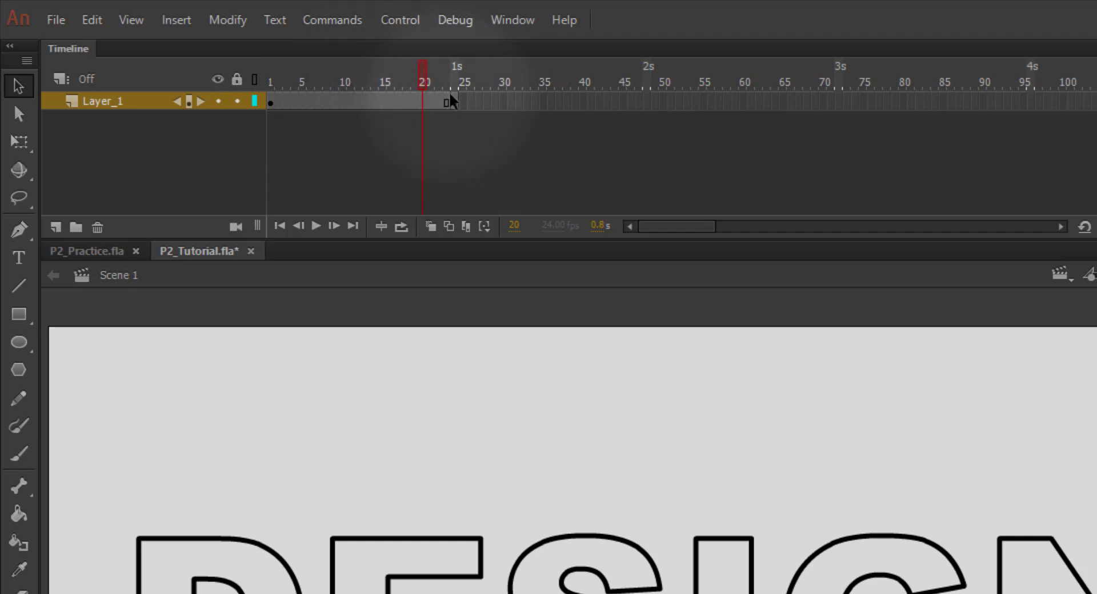
pyautogui.press('F6')
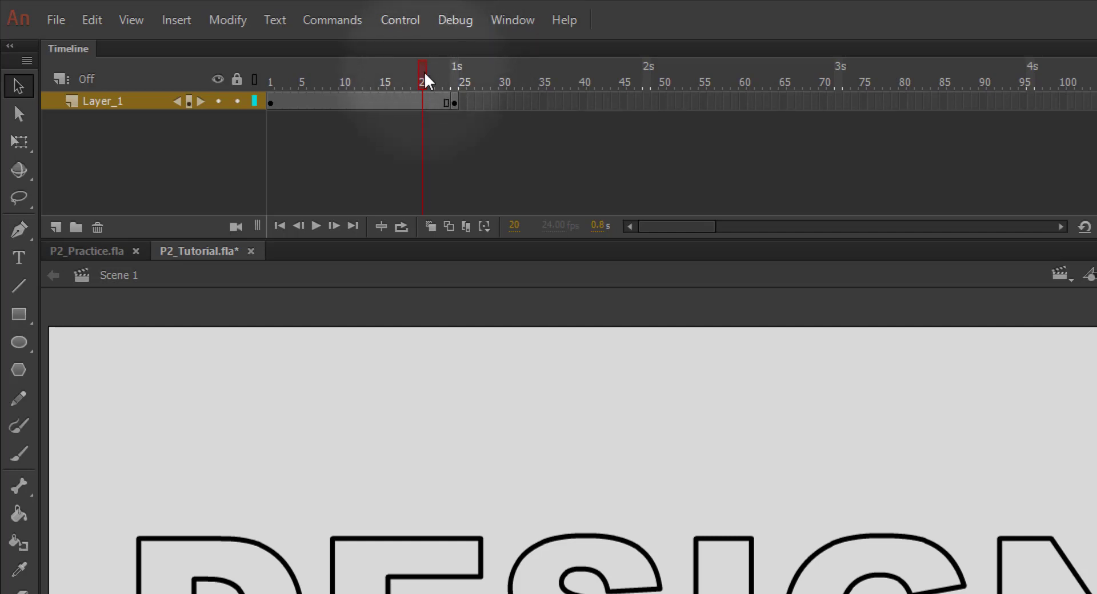
# - Insert a keyframe on every frame of Layer_1 from frame 2 through frame 23
pyautogui.moveTo(426, 80); pyautogui.dragTo(283, 94)
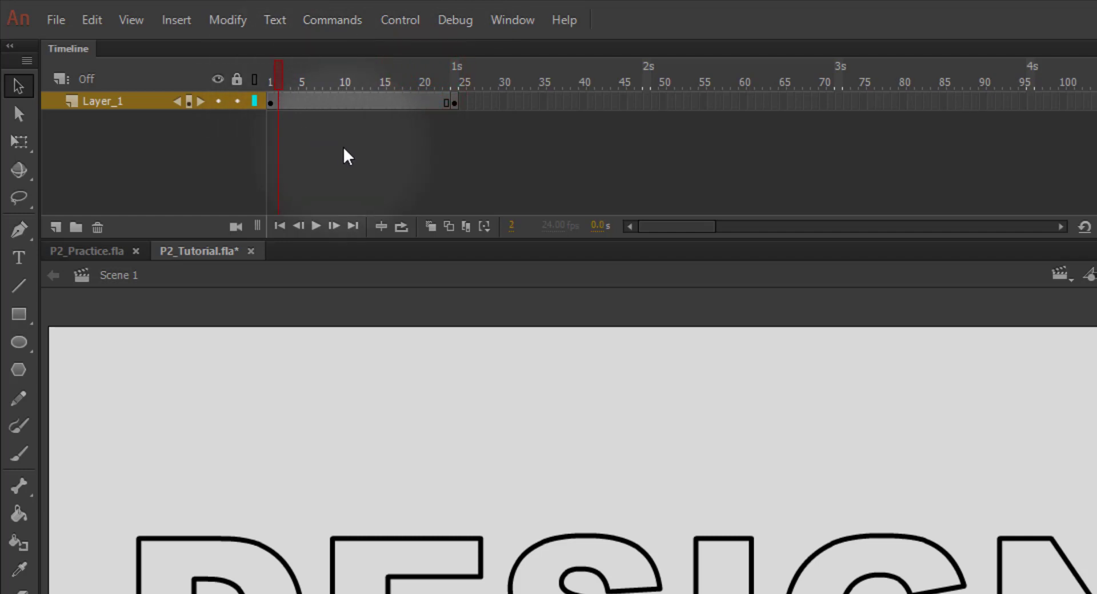
pyautogui.press('F6')
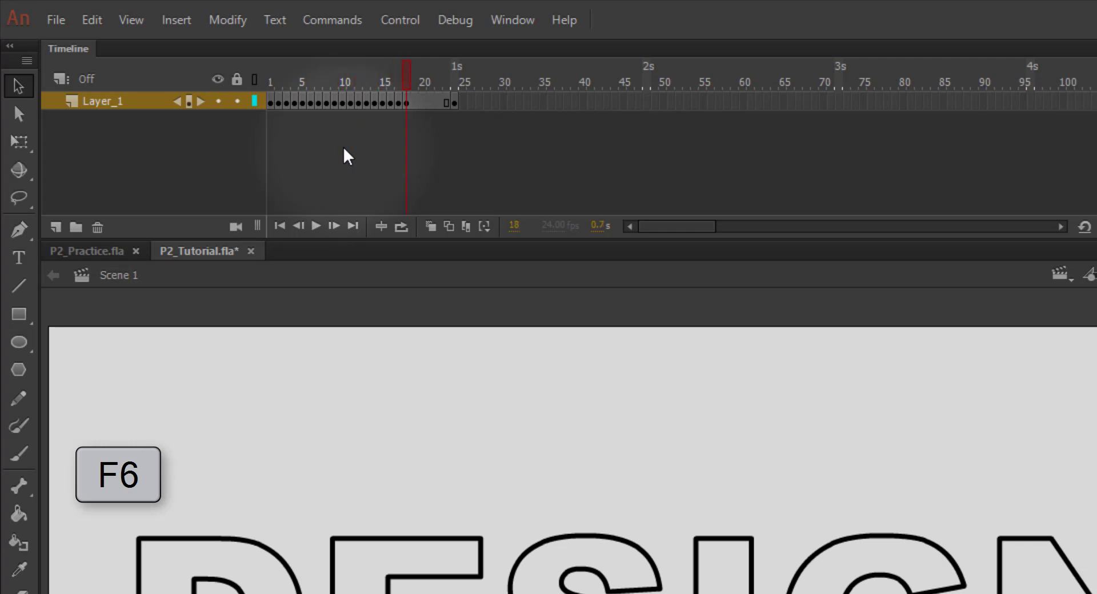
pyautogui.press('F6')
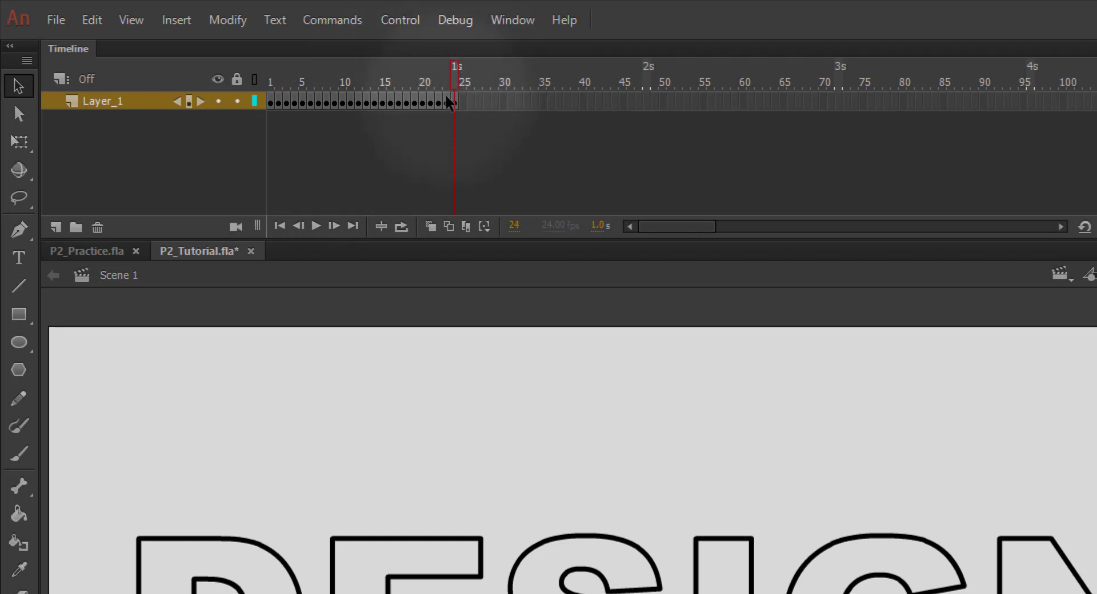
pyautogui.click(453, 79)
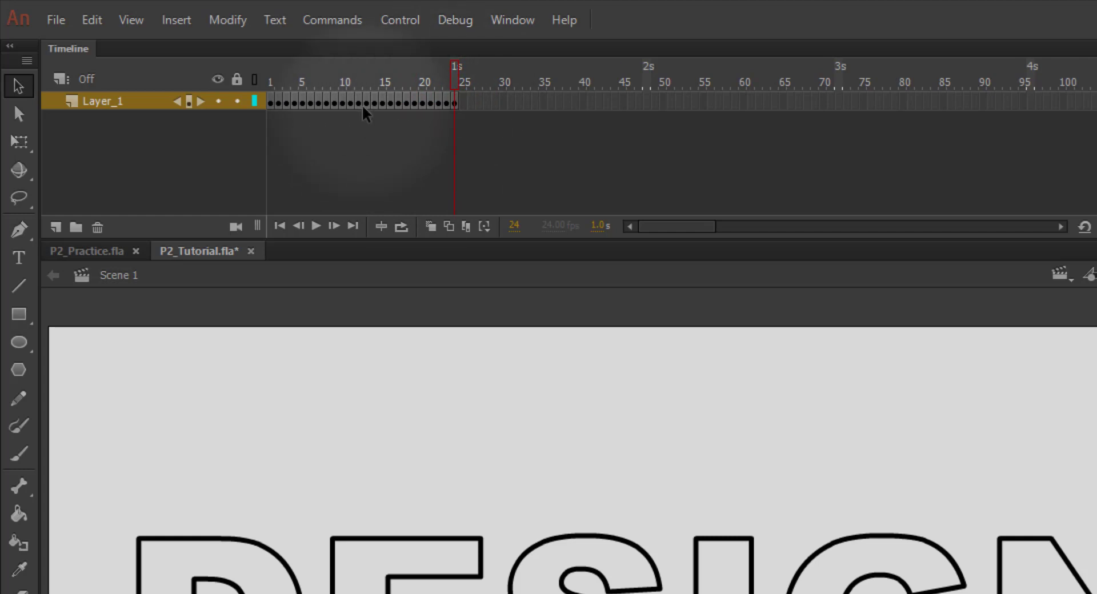
# - Clear the keyframe at frame 15 of Layer_1
pyautogui.click(338, 105)
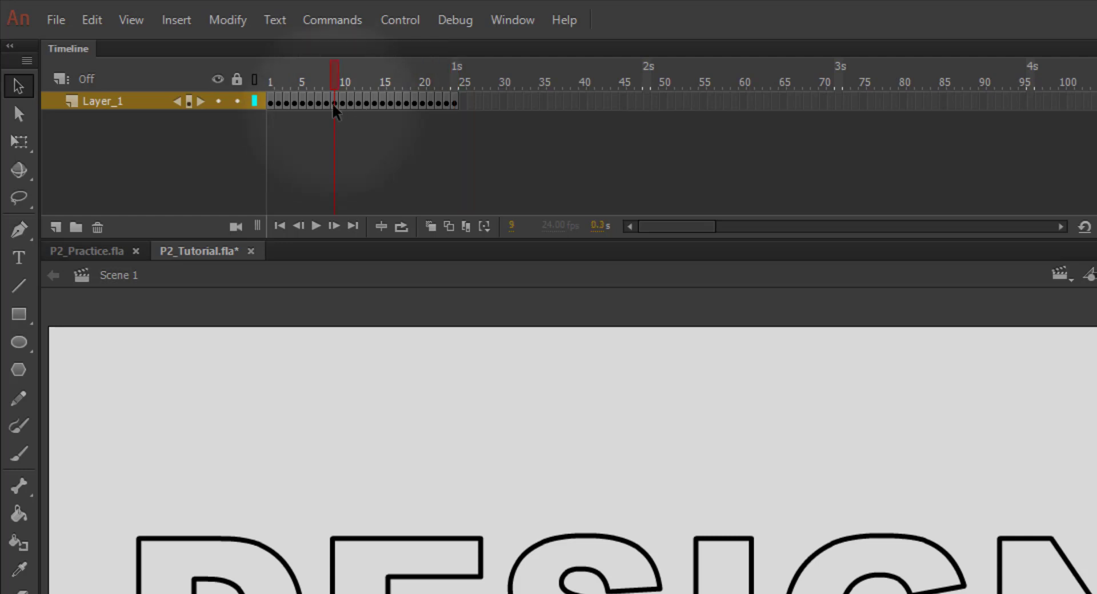
pyautogui.click(383, 103)
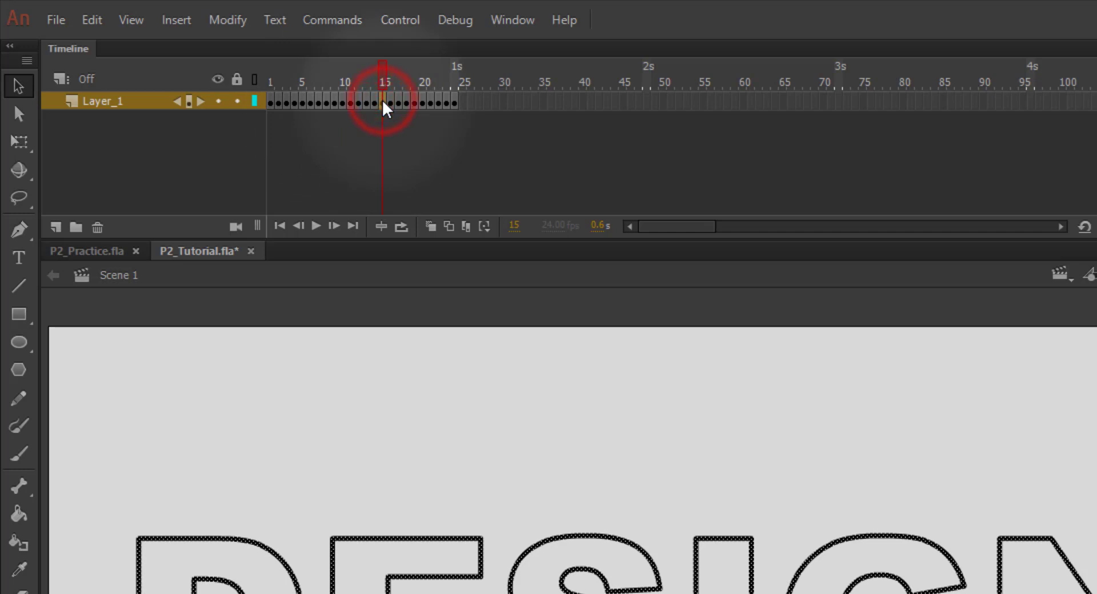
pyautogui.rightClick(382, 101)
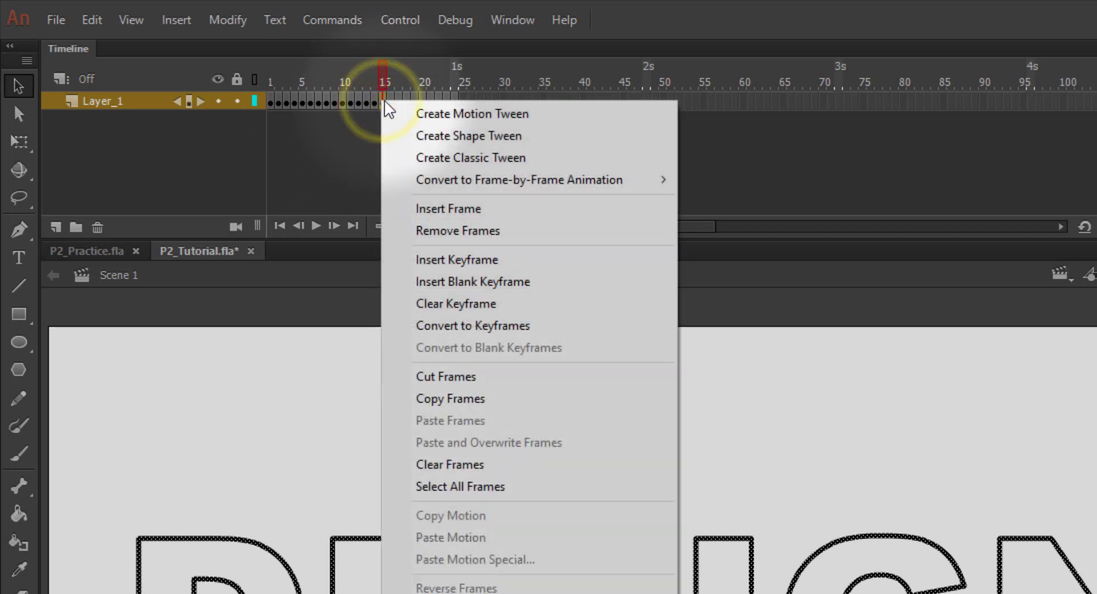
pyautogui.click(574, 307)
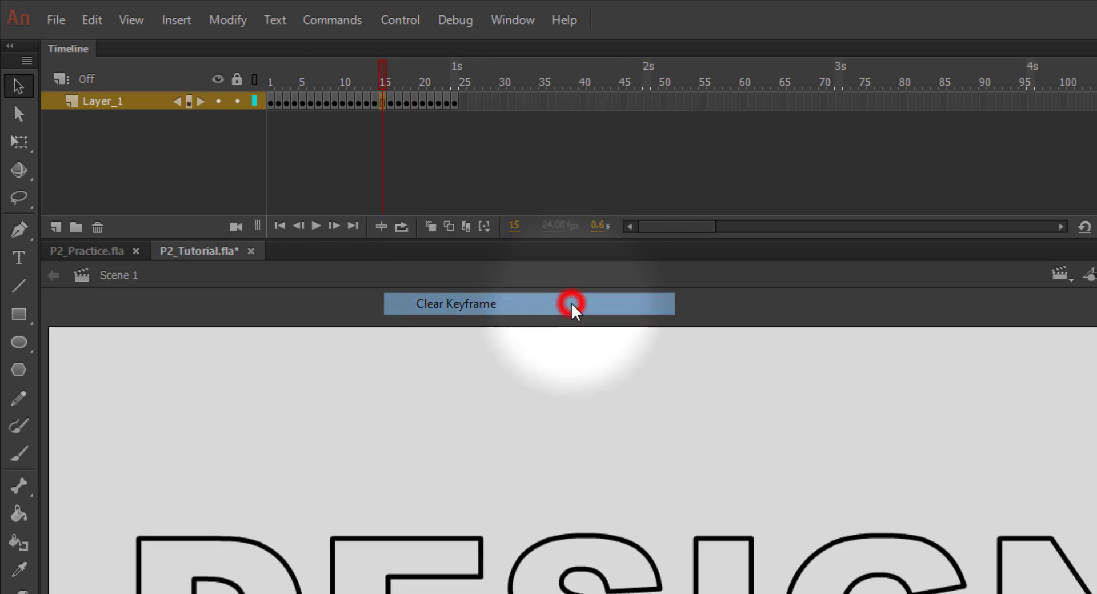
# - Scrub back through the earlier keyframes and remove frame 24 from Layer_1
pyautogui.moveTo(383, 73); pyautogui.dragTo(367, 73)
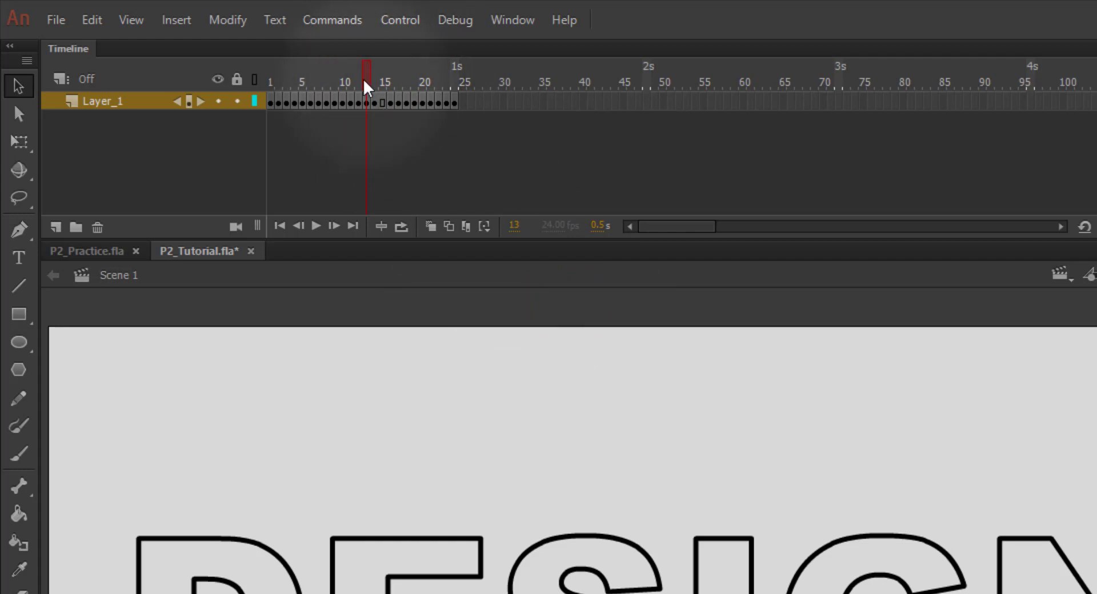
pyautogui.moveTo(367, 87); pyautogui.dragTo(294, 74)
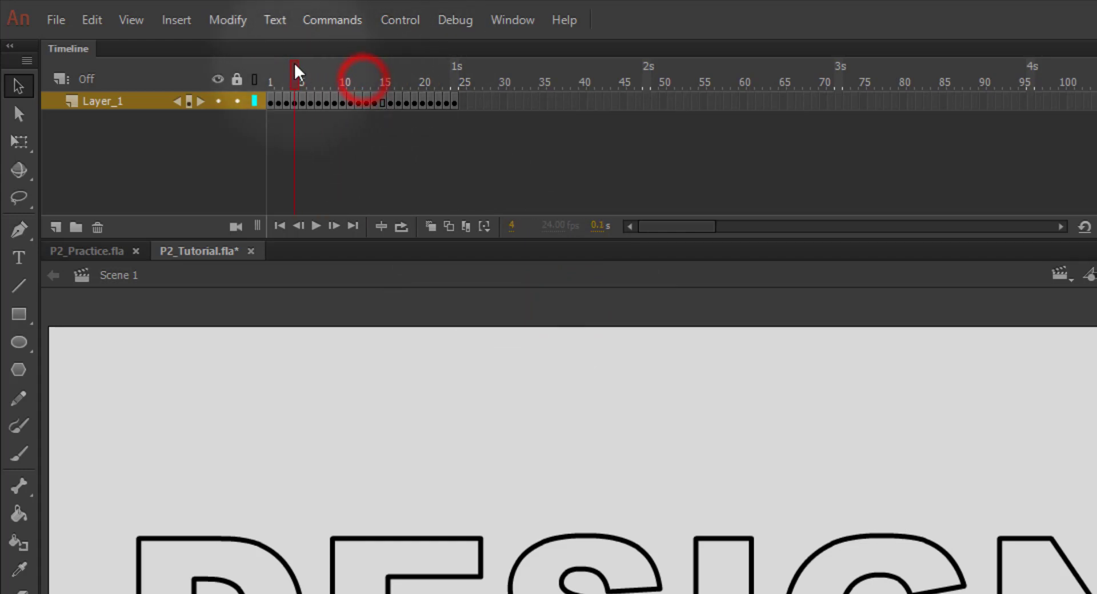
pyautogui.rightClick(456, 102)
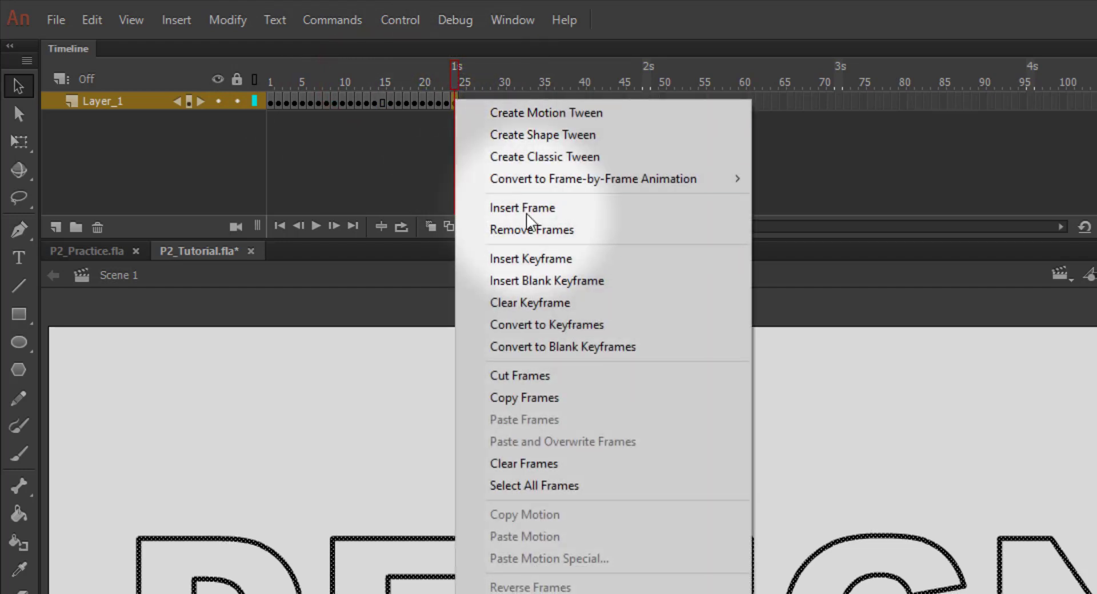
pyautogui.click(537, 229)
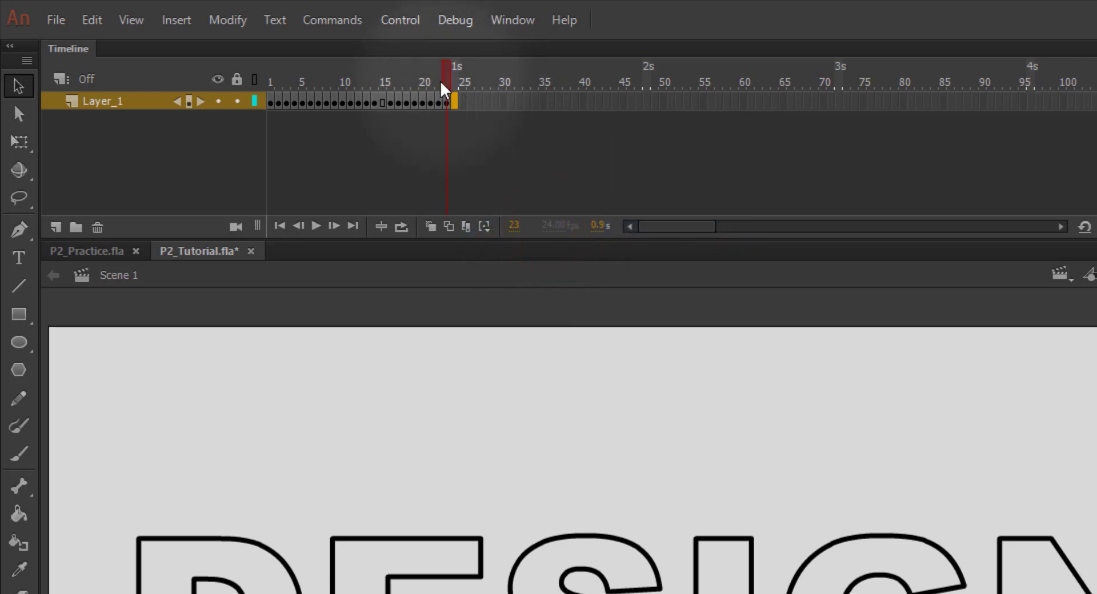
# - Remove frames 2 through 23 from Layer_1, leaving only the first keyframe
pyautogui.click(434, 102)
pyautogui.click(448, 103)
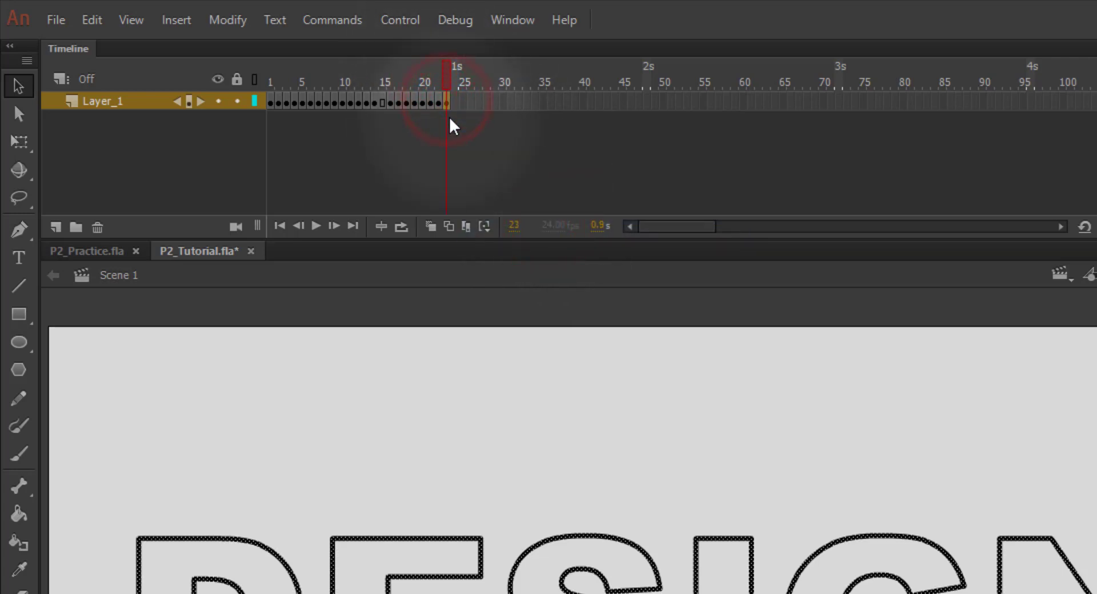
pyautogui.click(278, 103)
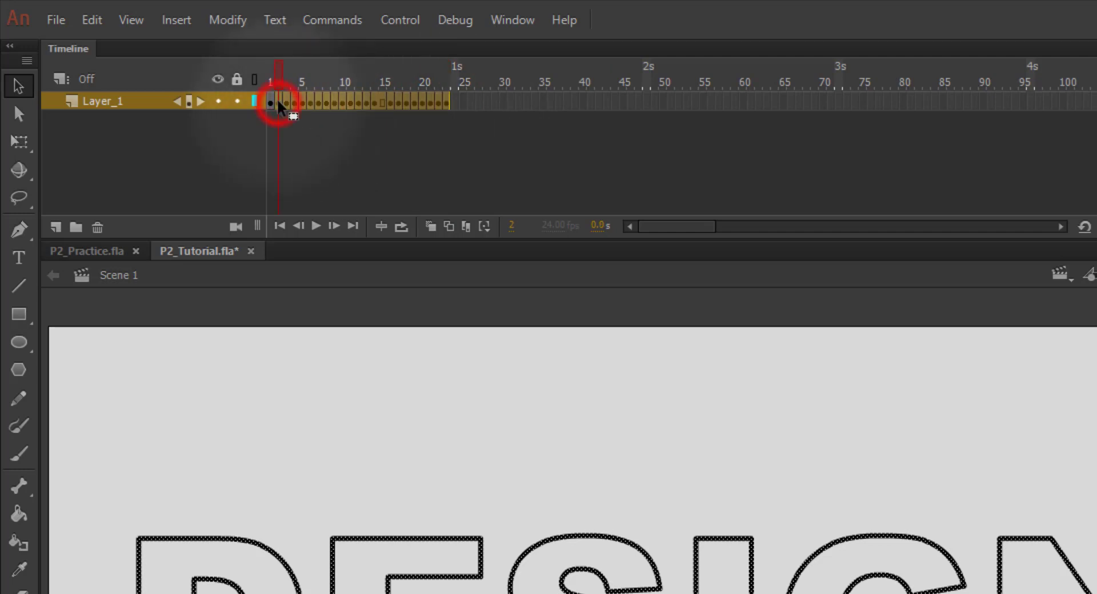
pyautogui.rightClick(333, 102)
pyautogui.click(436, 225)
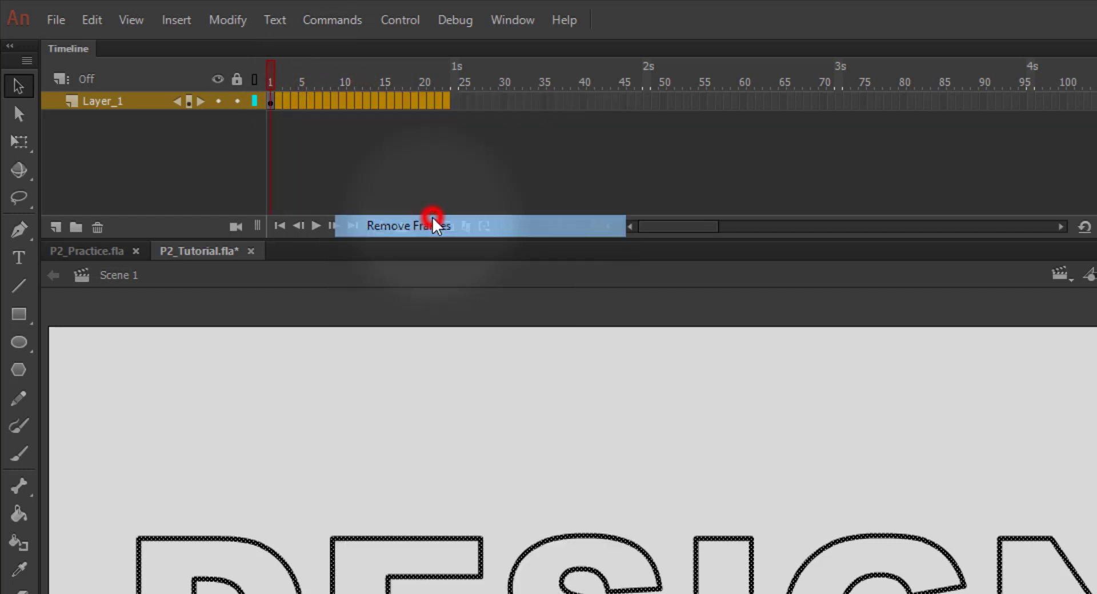
# - Insert a keyframe at frame 2 of Layer_1 with the same letter outlines
pyautogui.click(359, 100)
pyautogui.click(430, 101)
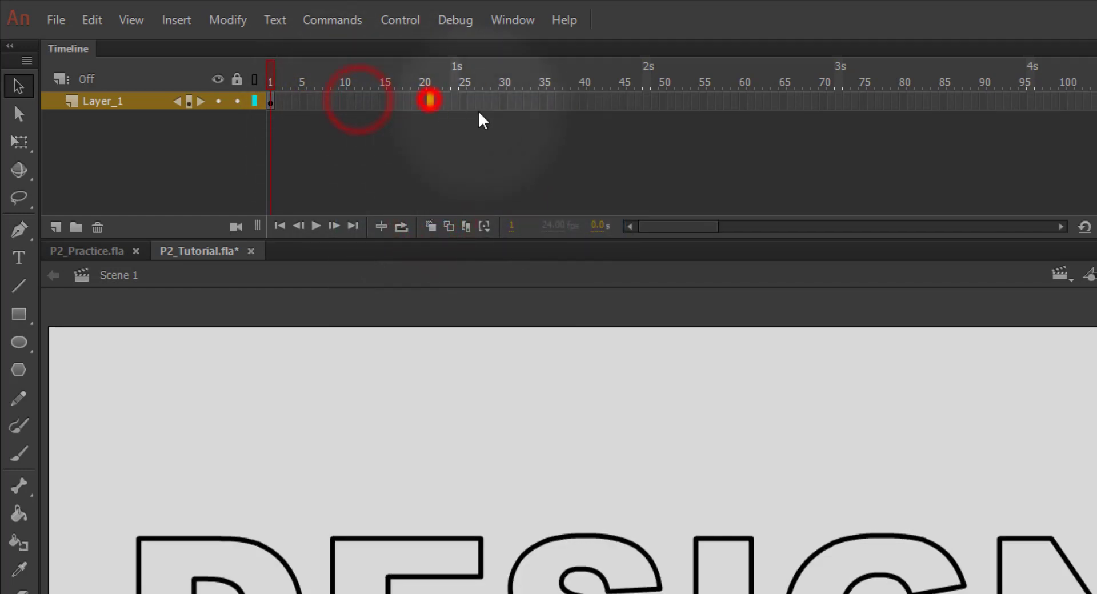
pyautogui.click(489, 110)
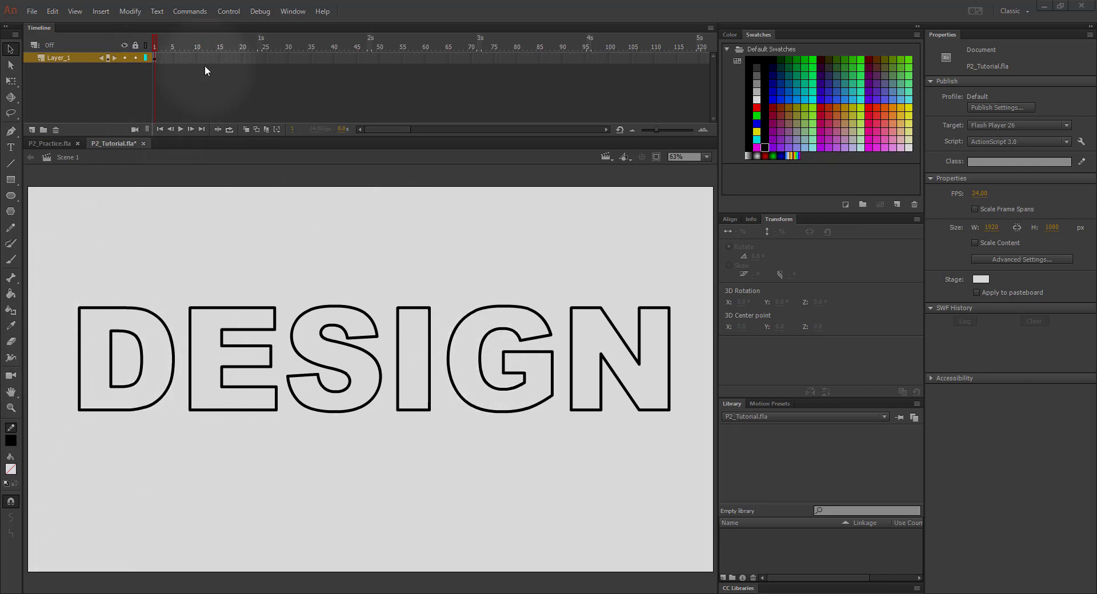
pyautogui.click(159, 59)
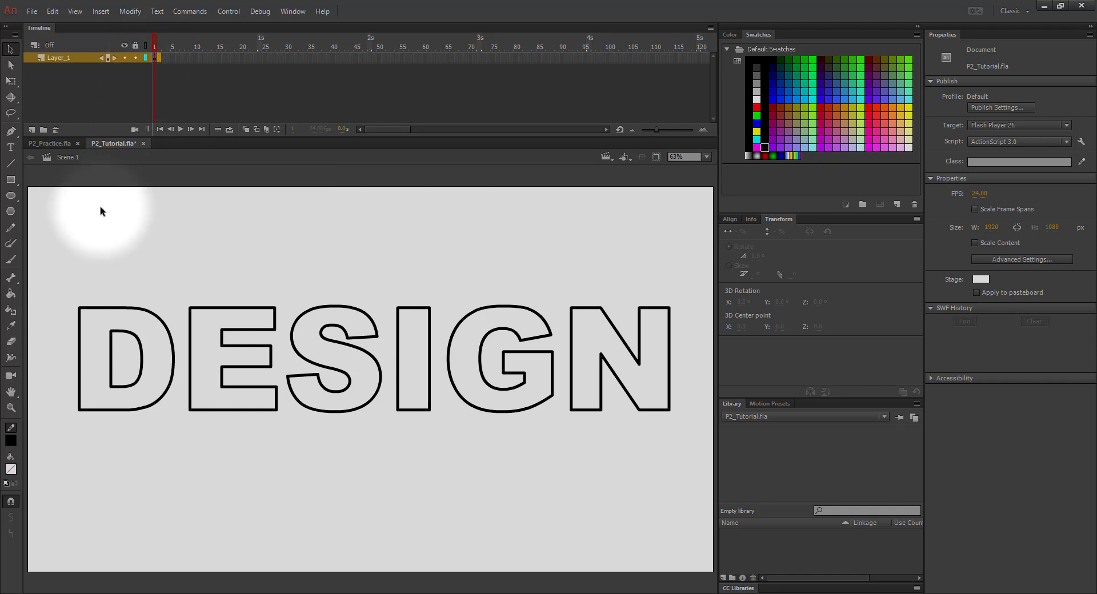
pyautogui.press('F6')
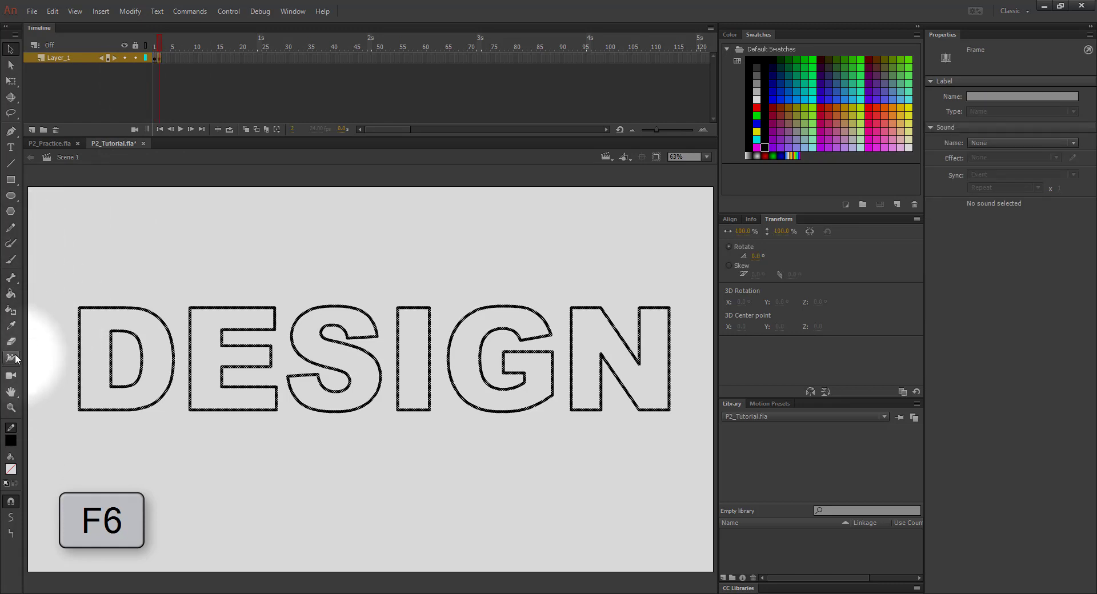
# - Fill the letter D on frame 2 with a reddish-brown swatch using the Paint Bucket tool
pyautogui.click(13, 292)
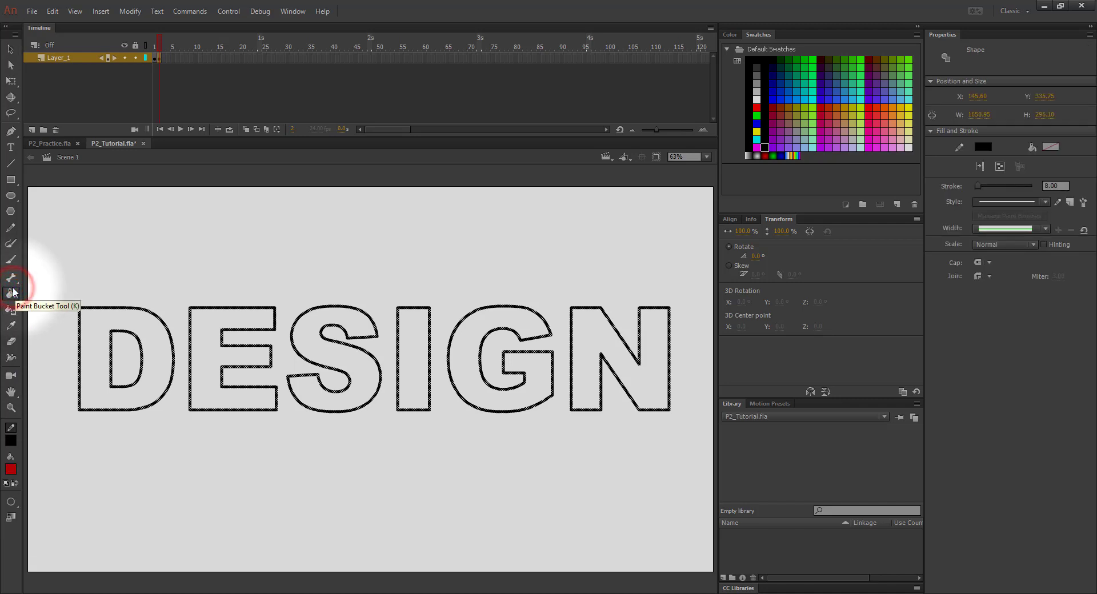
pyautogui.click(11, 469)
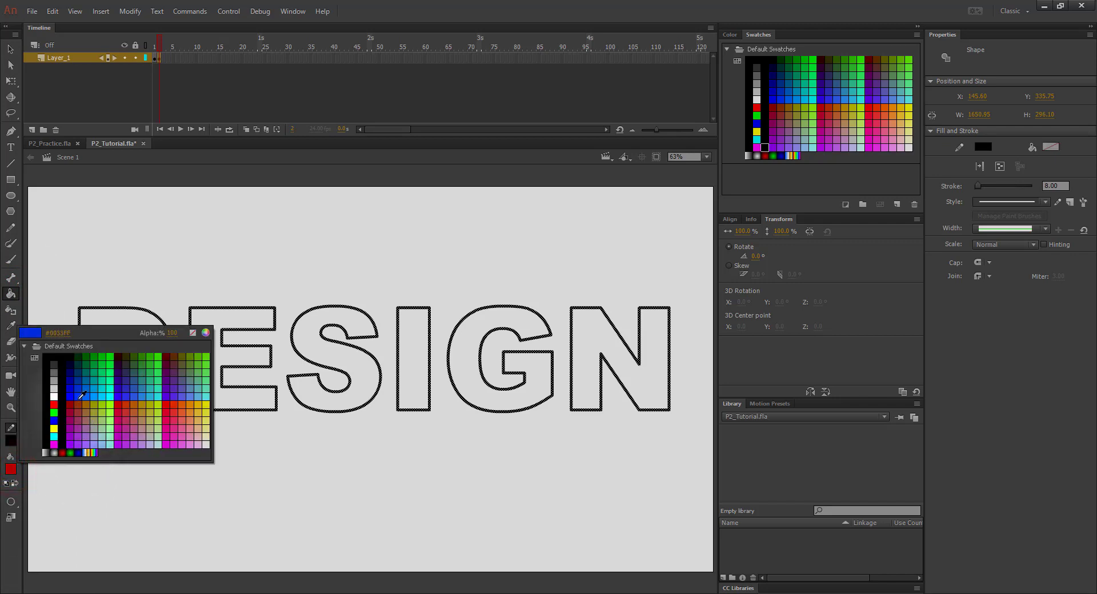
pyautogui.click(79, 402)
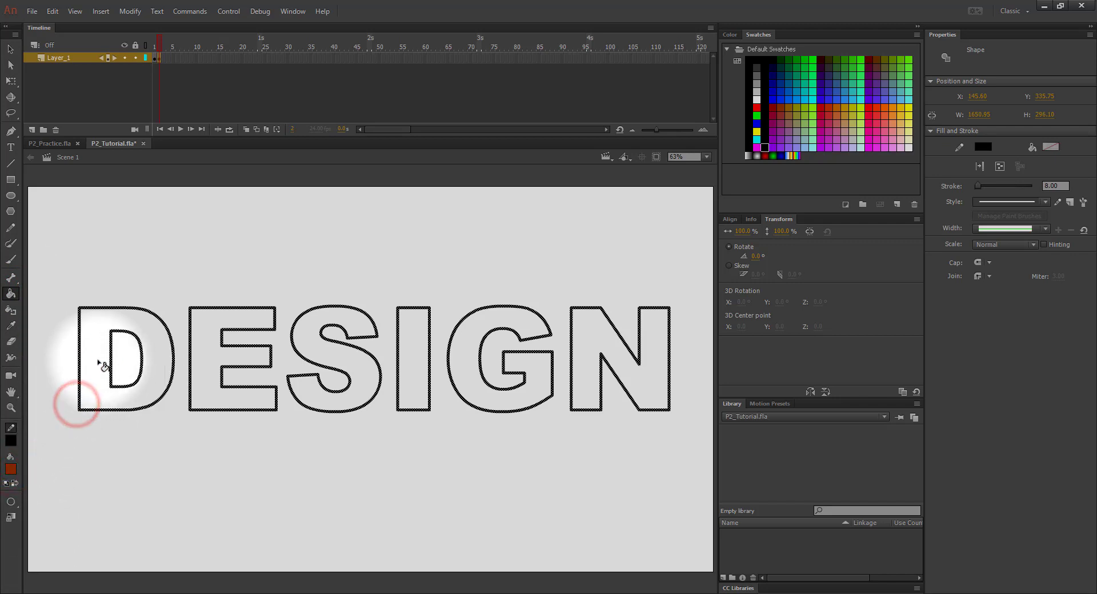
pyautogui.click(98, 362)
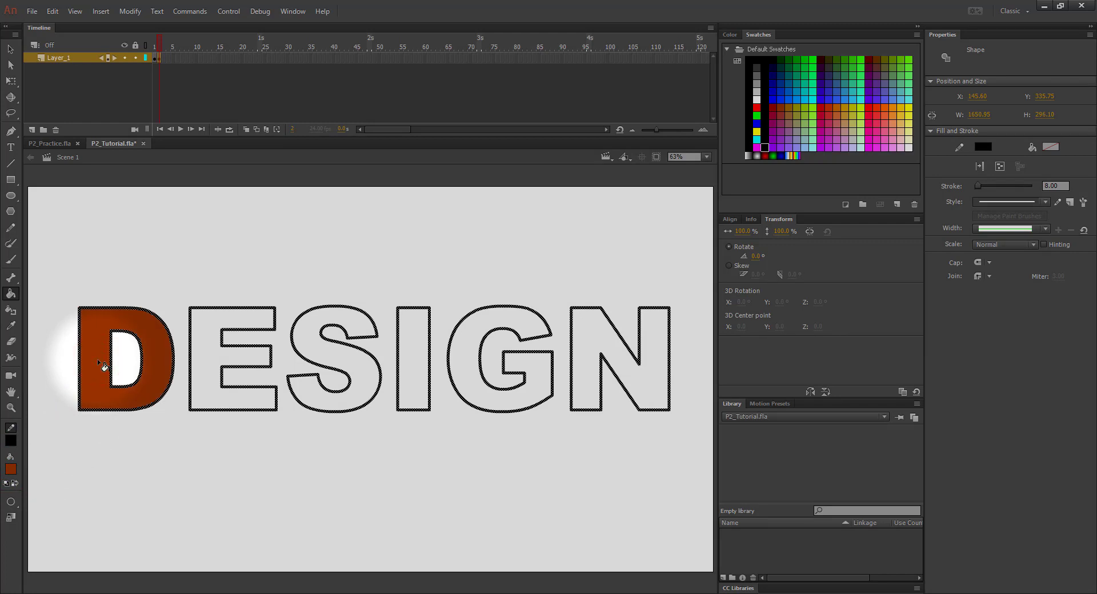
# - Insert a keyframe at frame 3 of Layer_1 and deselect all the artwork
pyautogui.press('F6')
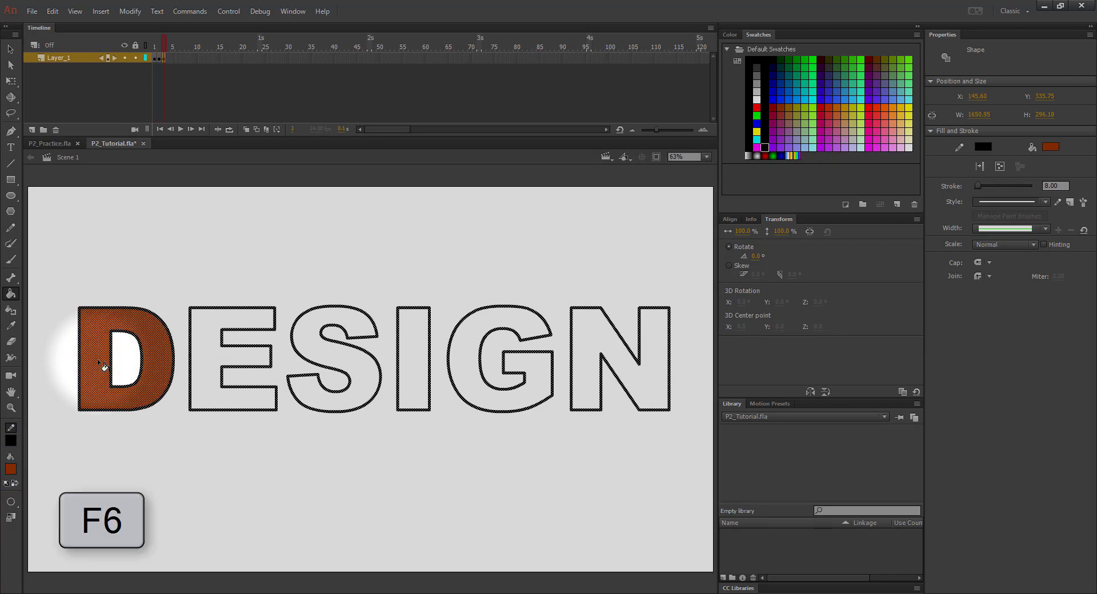
pyautogui.click(11, 50)
pyautogui.click(134, 270)
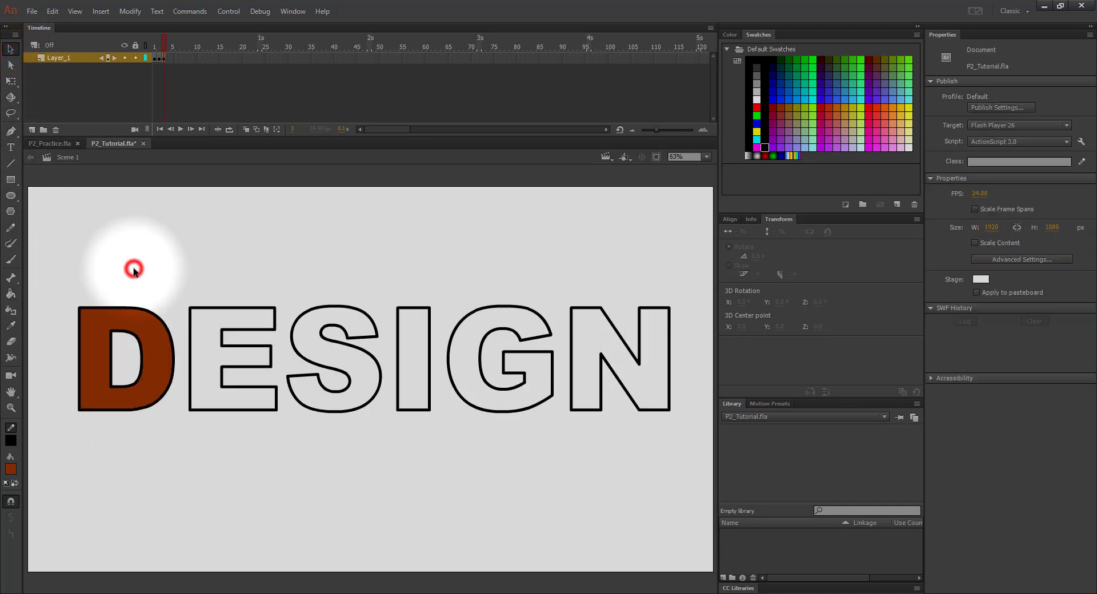
pyautogui.click(57, 10)
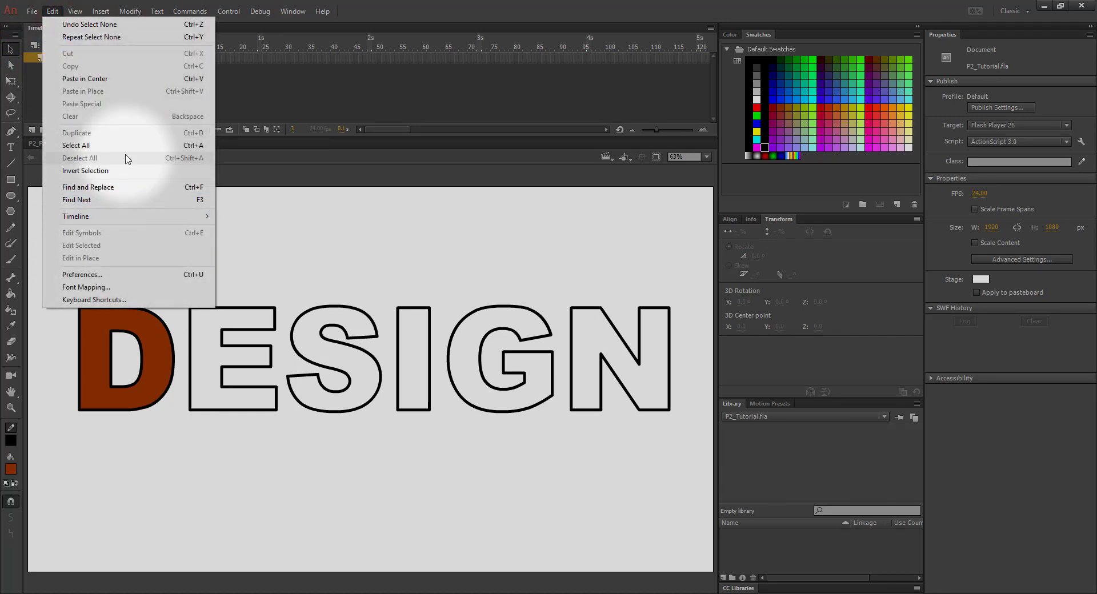
pyautogui.press('Escape')
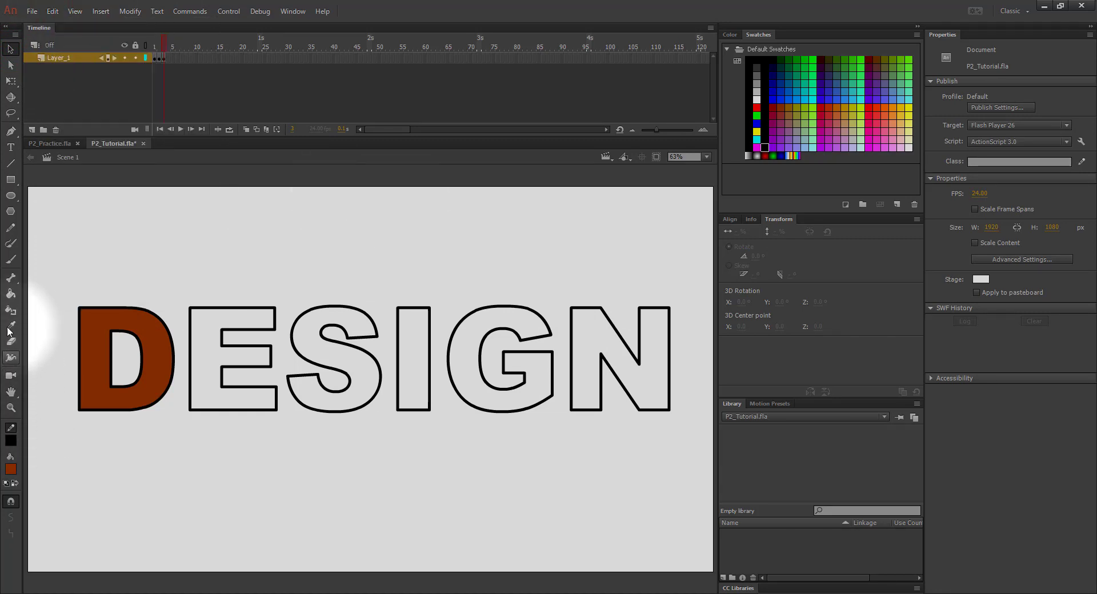
# - Try an olive fill on the letter E of frame 3 with the Paint Bucket tool and undo it
pyautogui.click(11, 296)
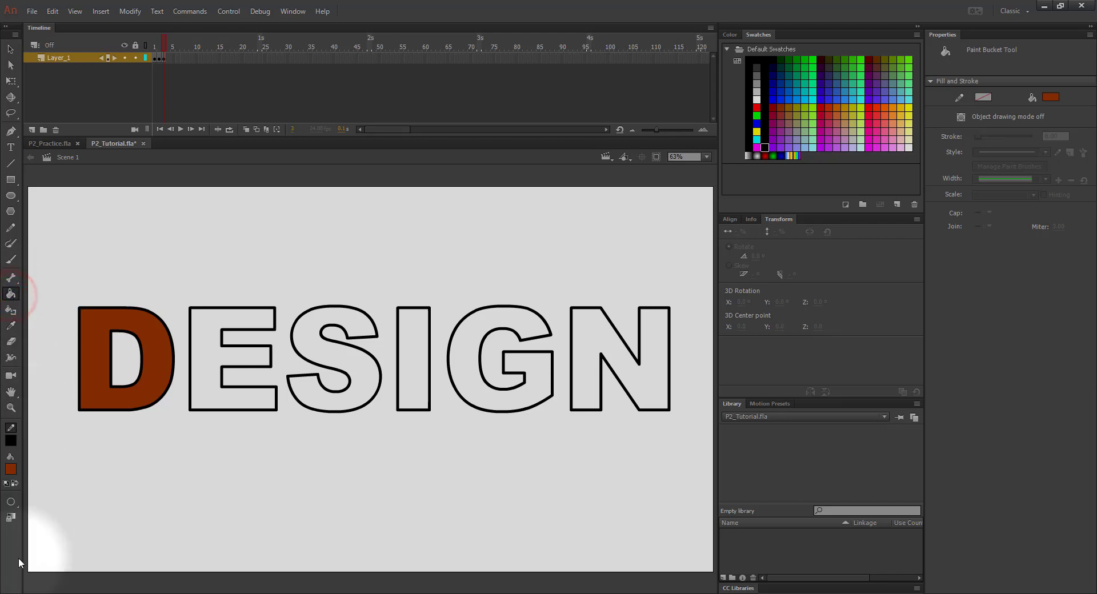
pyautogui.click(9, 476)
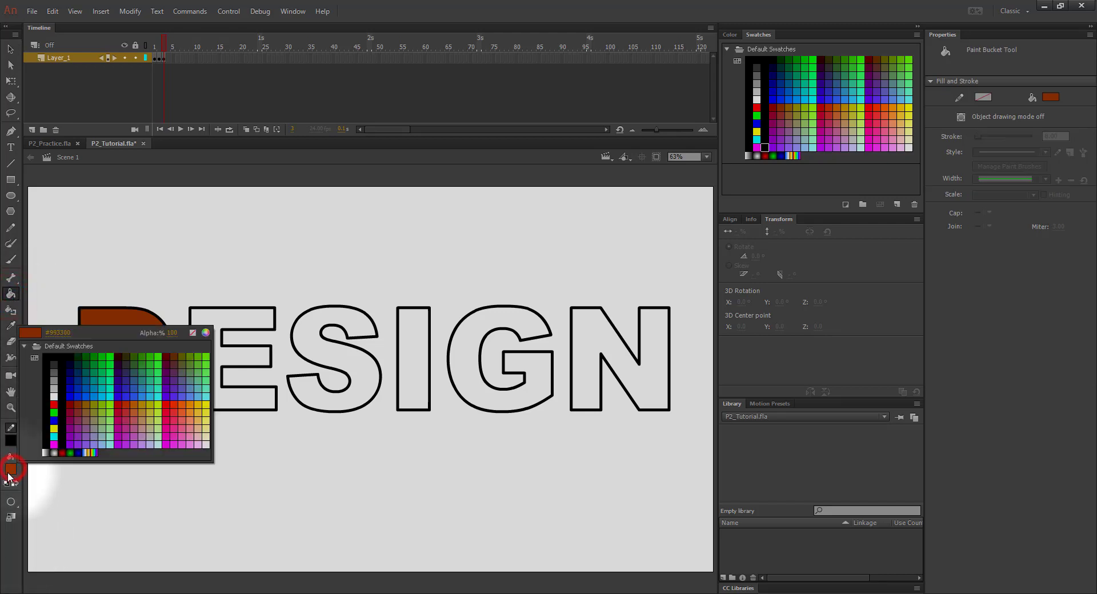
pyautogui.click(97, 402)
pyautogui.click(206, 372)
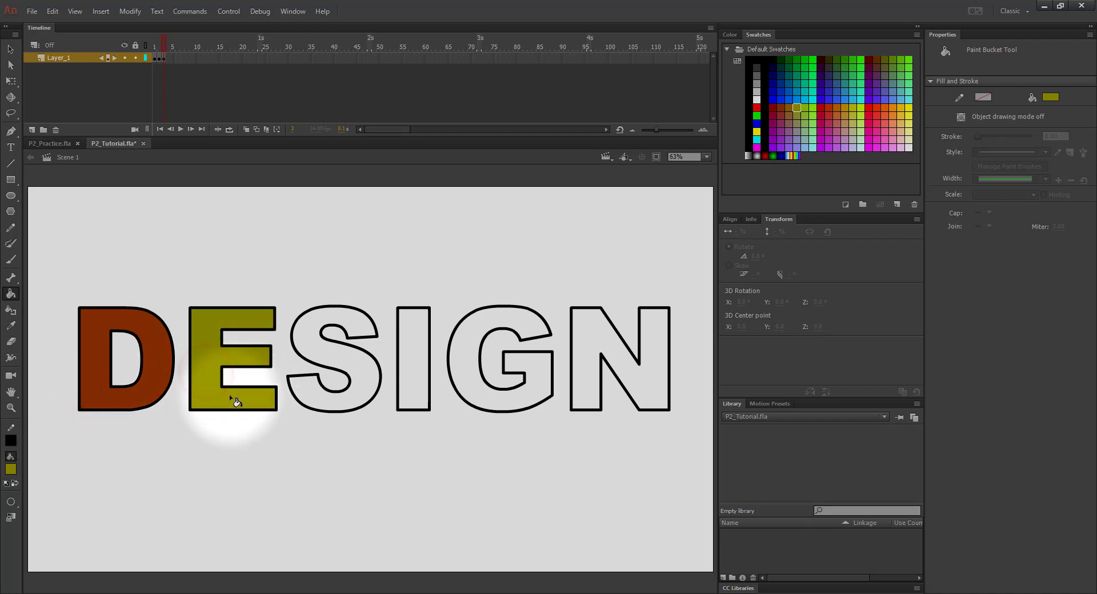
pyautogui.hotkey('ctrl', 'z')
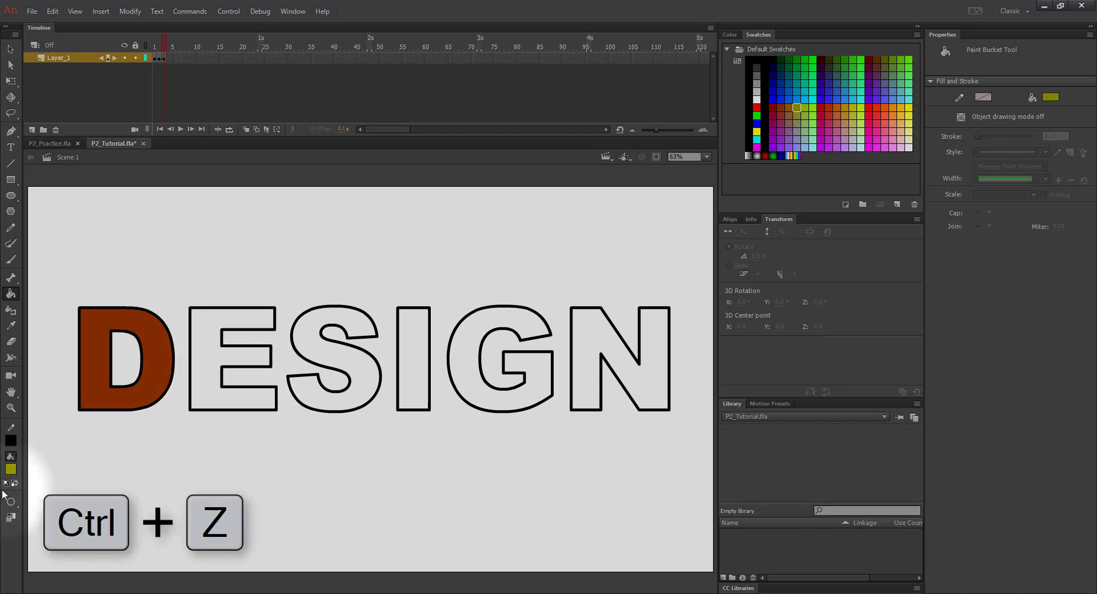
# - Fill the letter E on frame 3 with the bright yellow-green swatch #CCFF00
pyautogui.click(12, 476)
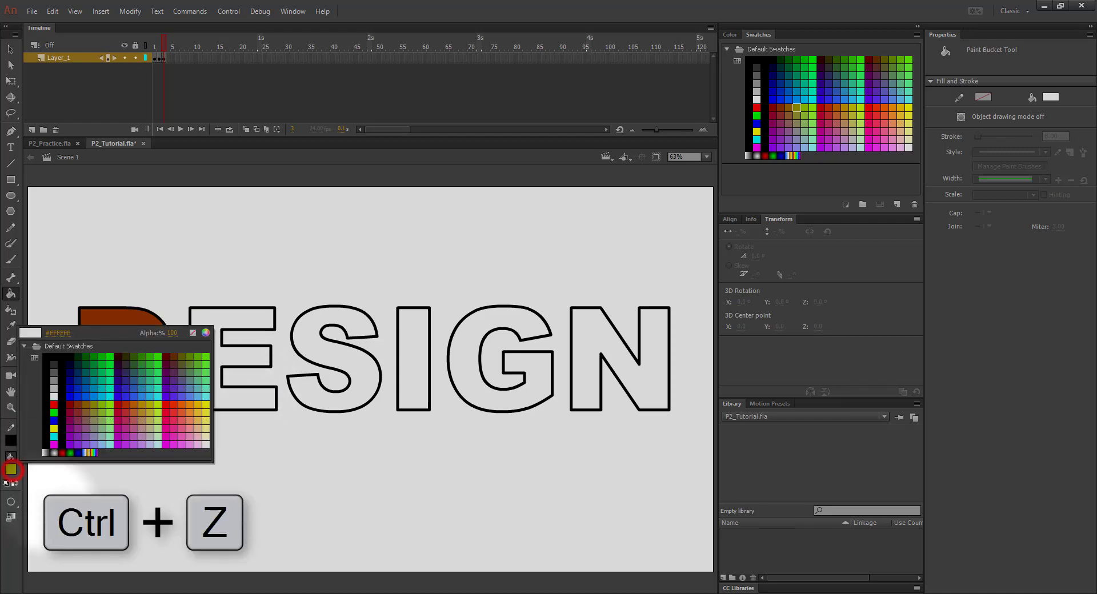
pyautogui.click(162, 404)
pyautogui.click(219, 355)
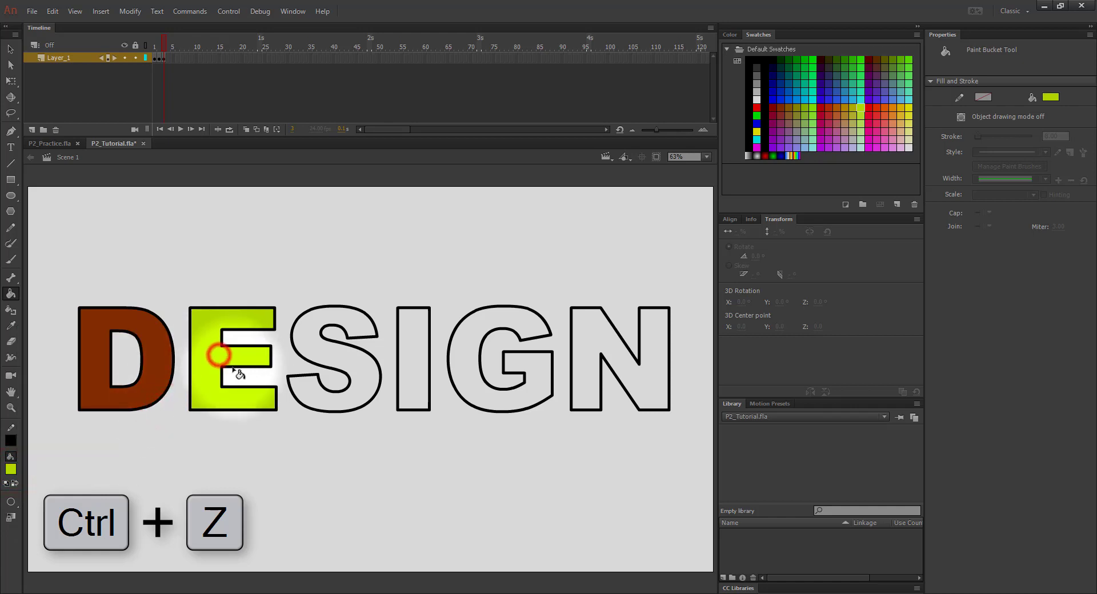
# - Insert a keyframe at frame 4 of Layer_1 and fill the letter S with a pink swatch
pyautogui.press('F6')
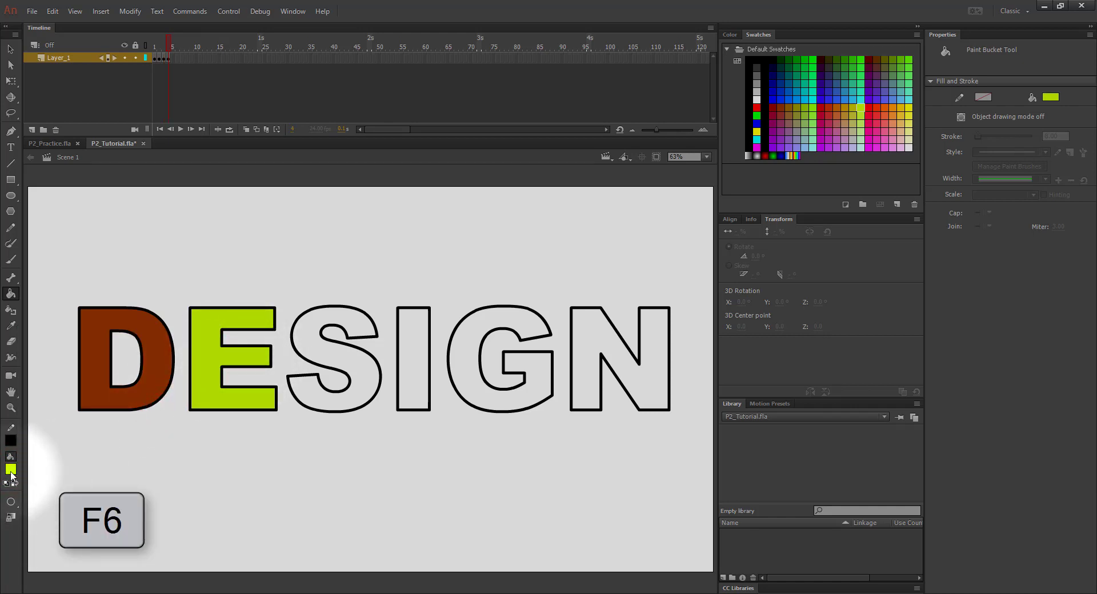
pyautogui.click(12, 474)
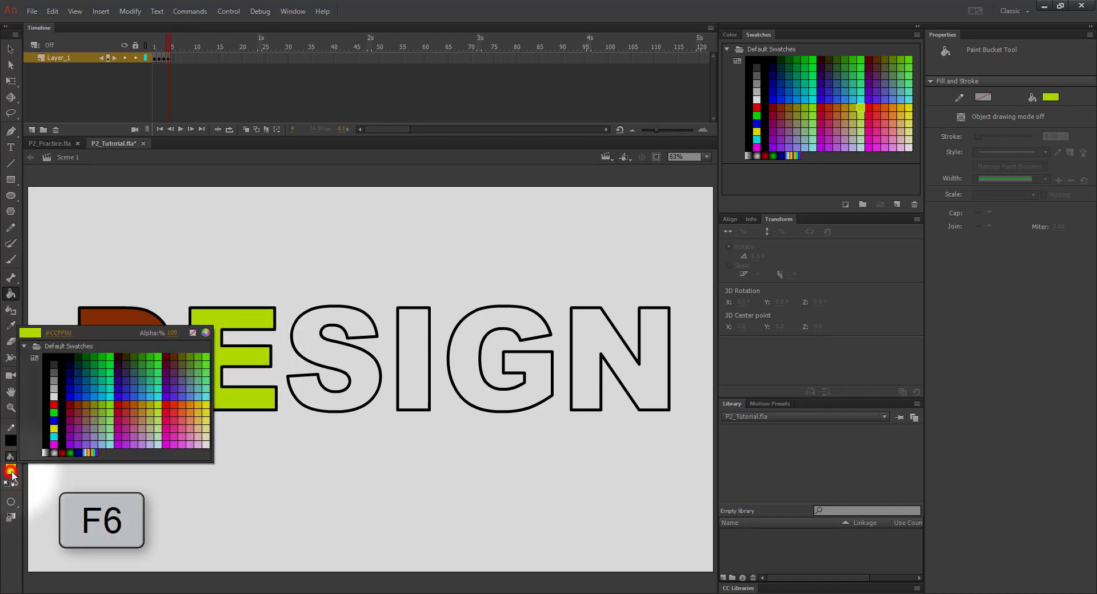
pyautogui.click(184, 426)
pyautogui.press('F6')
pyautogui.click(335, 350)
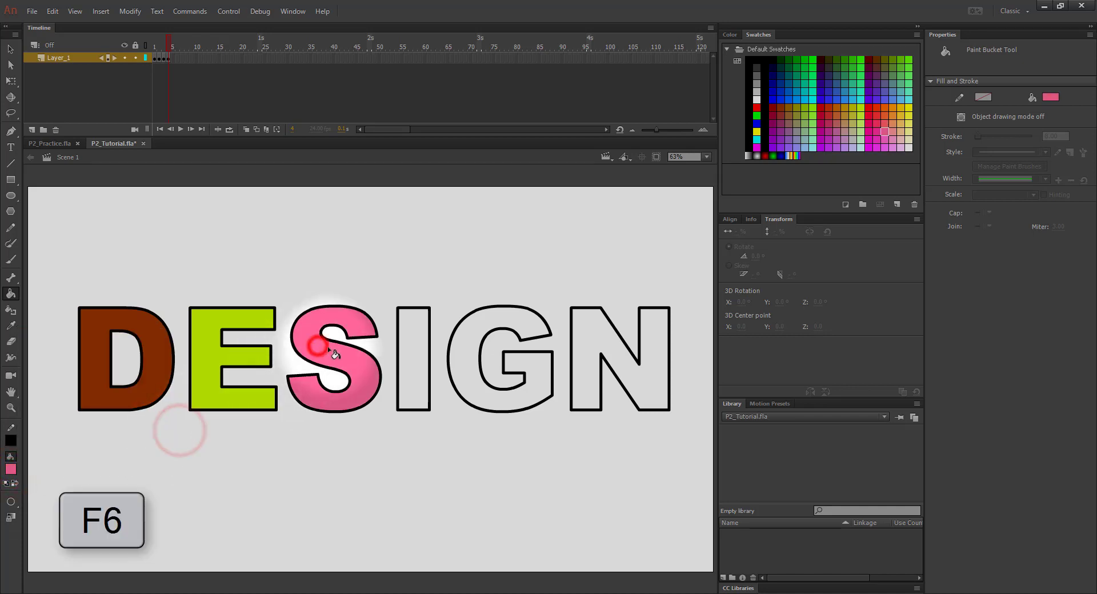
# - Insert a keyframe at frame 5 and fill the letter I with the cream swatch #FFFFCC
pyautogui.press('F6')
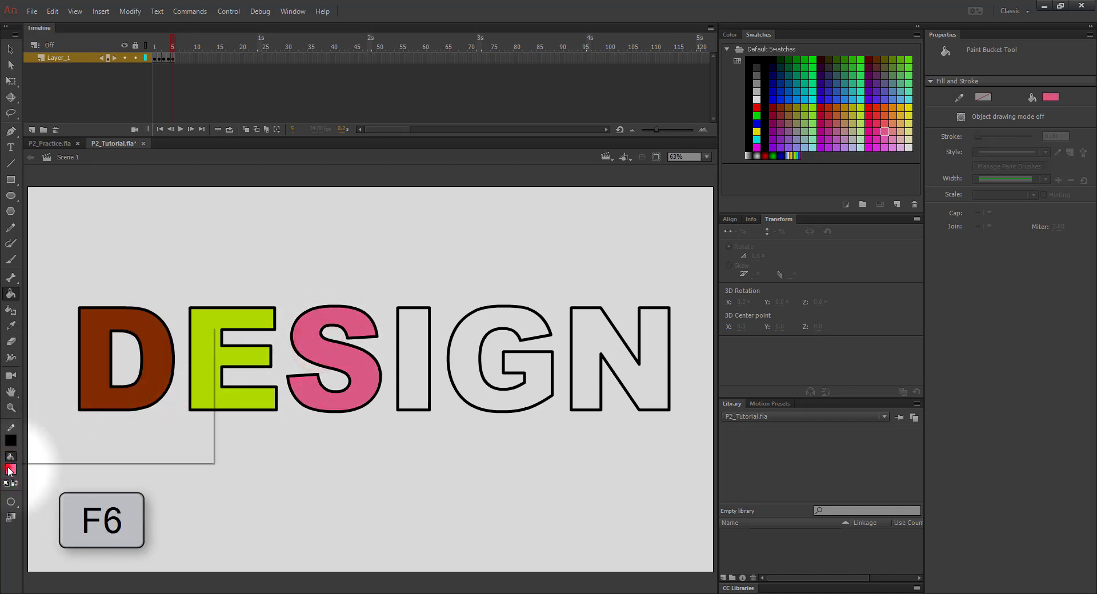
pyautogui.click(12, 470)
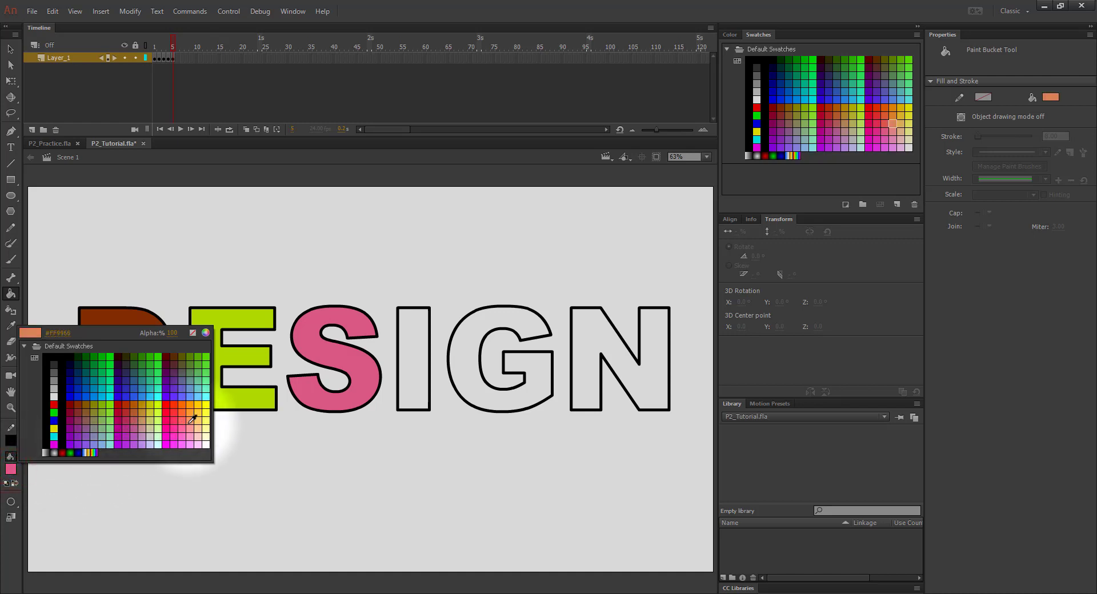
pyautogui.click(204, 437)
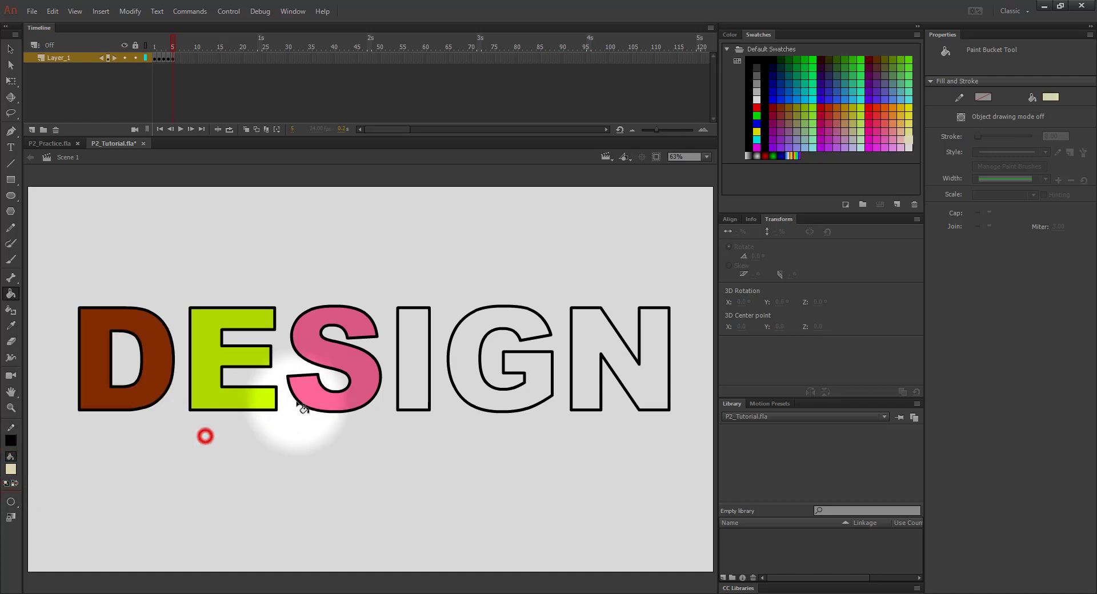
pyautogui.click(410, 365)
# - Insert a keyframe at frame 6 and fill the letter G with a light purple swatch
pyautogui.press('F6')
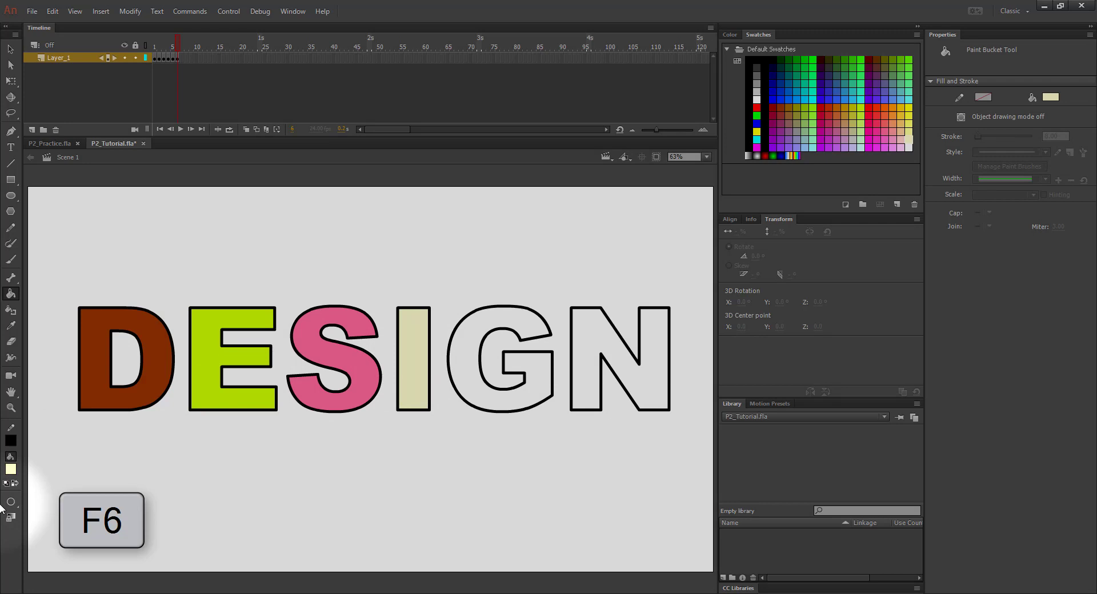
pyautogui.click(12, 471)
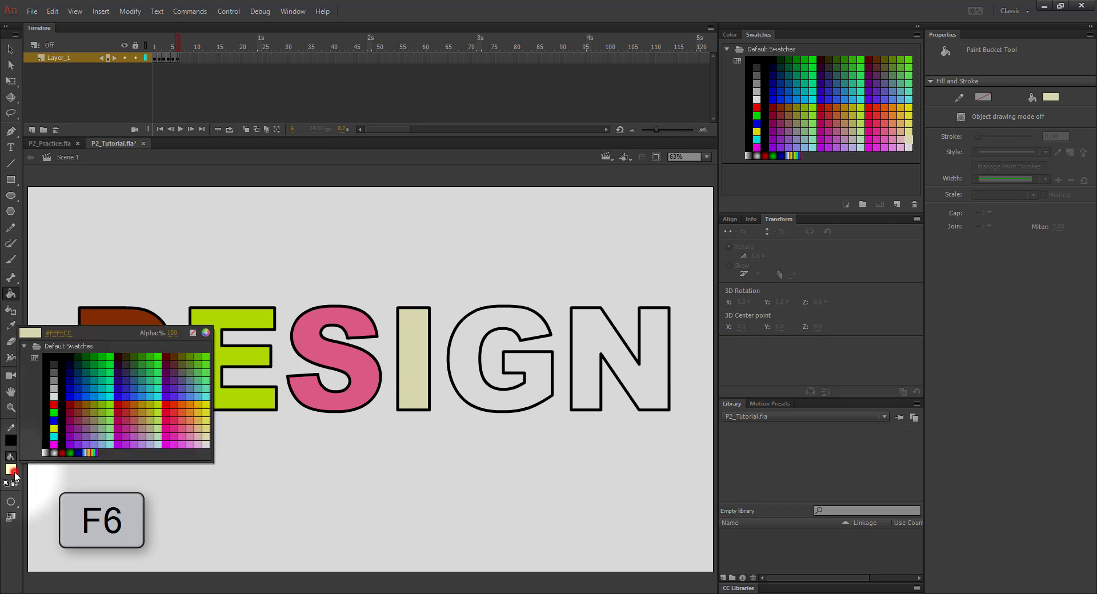
pyautogui.click(90, 444)
pyautogui.click(480, 363)
# - Insert a keyframe at frame 7 and fill the letter N with a magenta-purple swatch
pyautogui.press('F6')
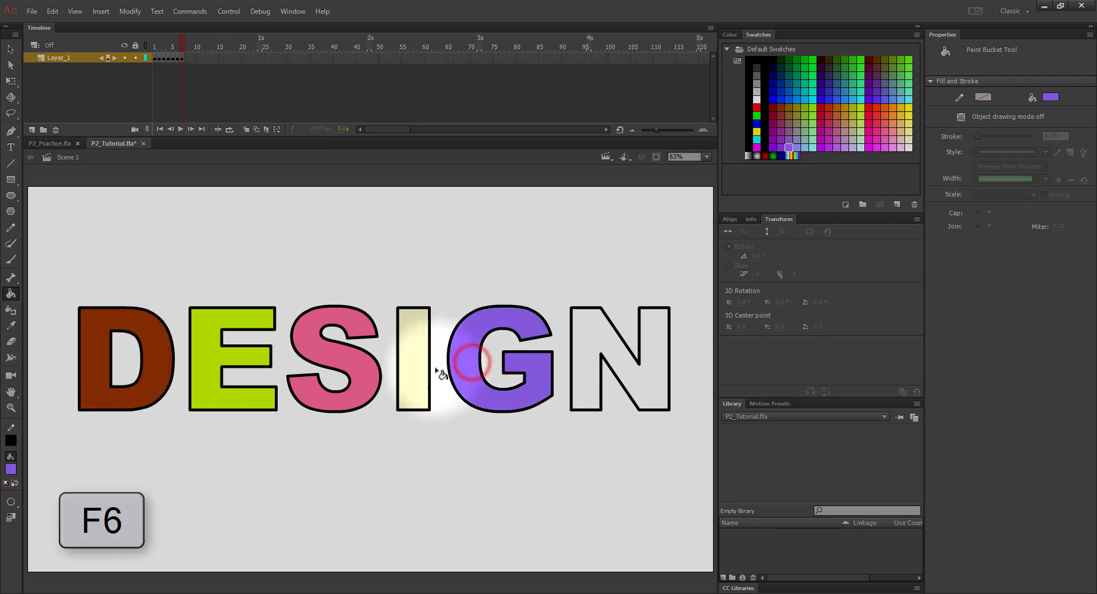
pyautogui.click(12, 470)
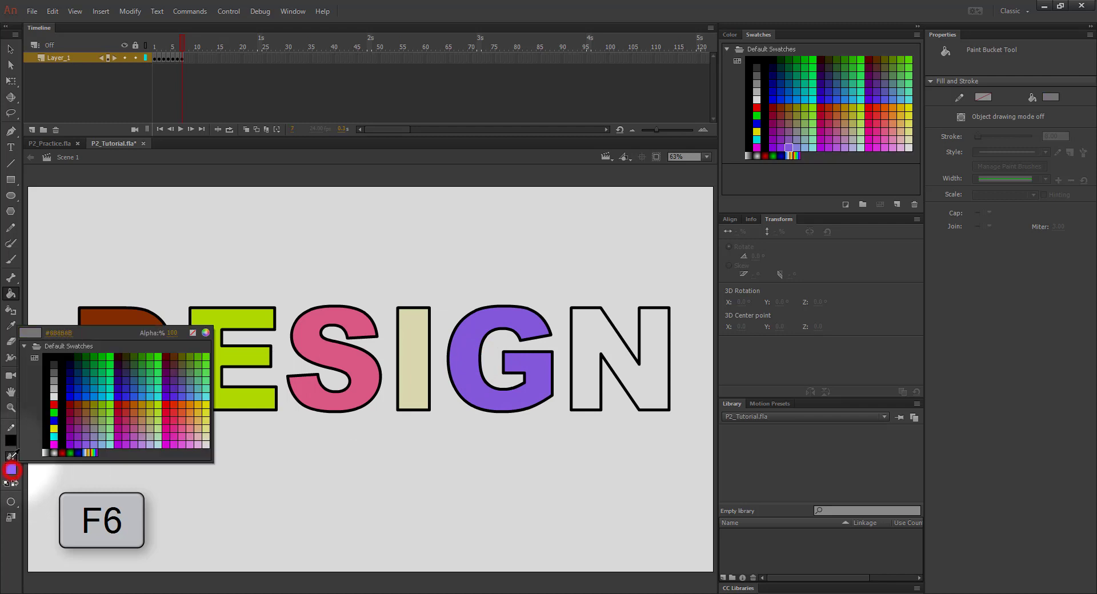
pyautogui.click(131, 432)
pyautogui.click(577, 346)
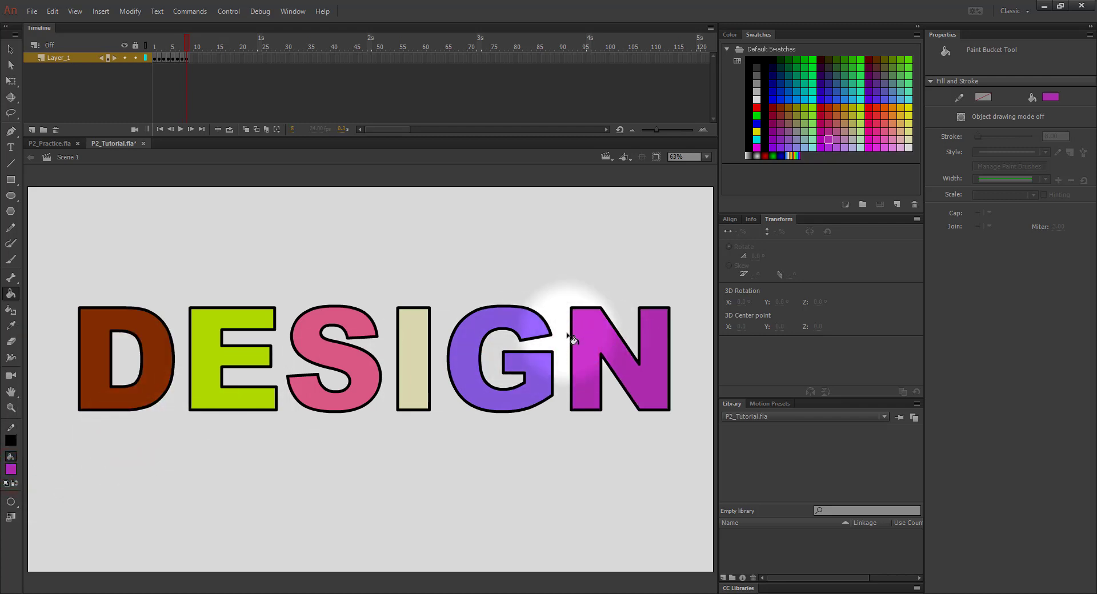
# - Insert a keyframe at frame 8 of Layer_1 and recolor the letter D with a dark green swatch
pyautogui.press('F6')
pyautogui.moveTo(188, 40)
pyautogui.mouseDown()
pyautogui.moveTo(144, 43)
pyautogui.moveTo(211, 40)
pyautogui.mouseUp()
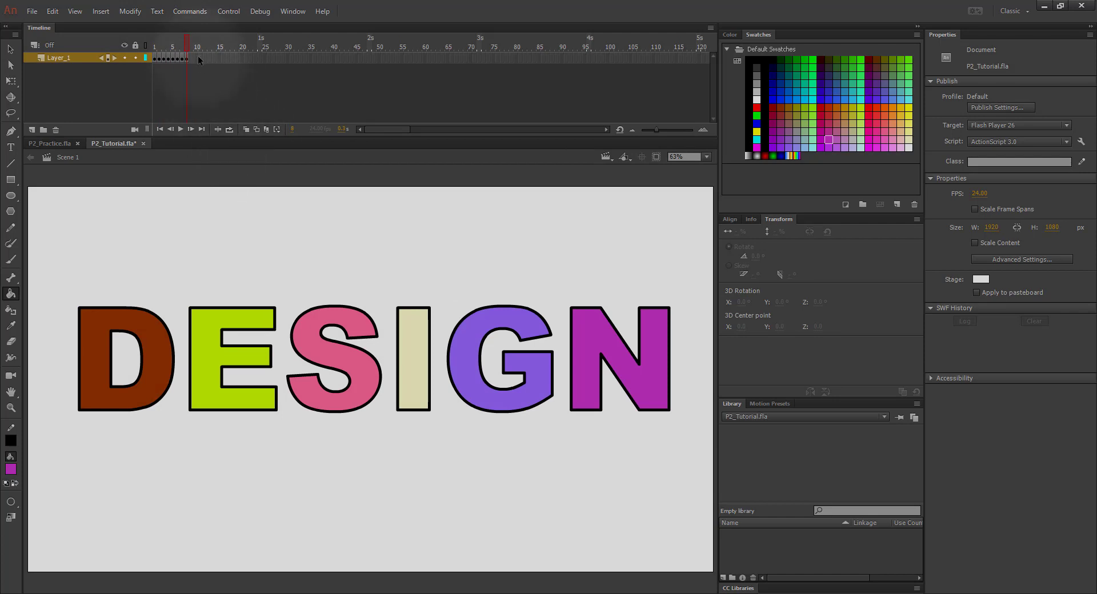
pyautogui.click(10, 470)
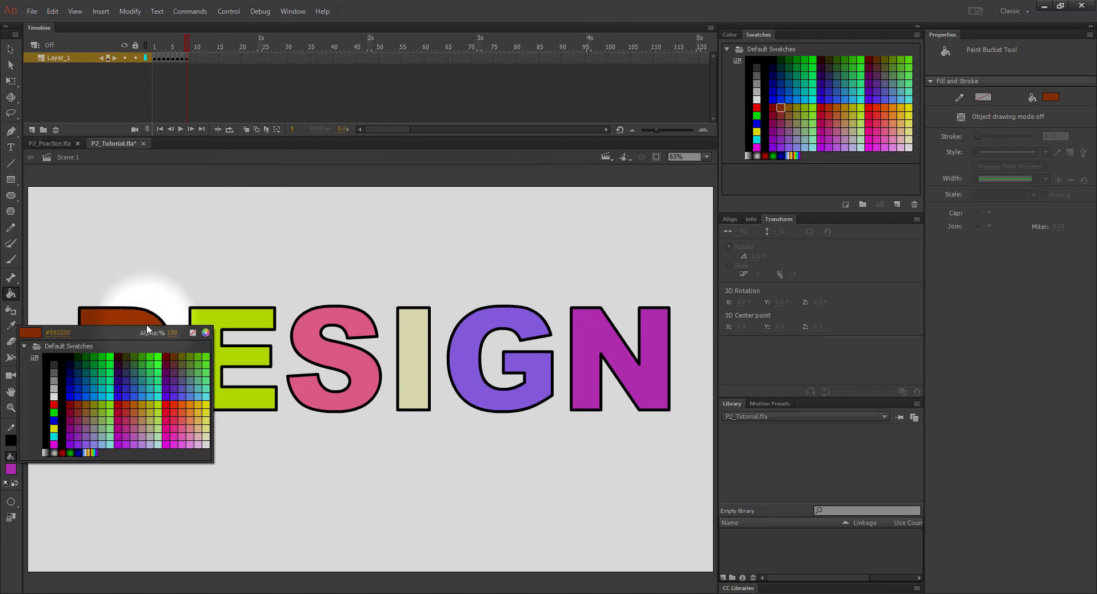
pyautogui.click(88, 356)
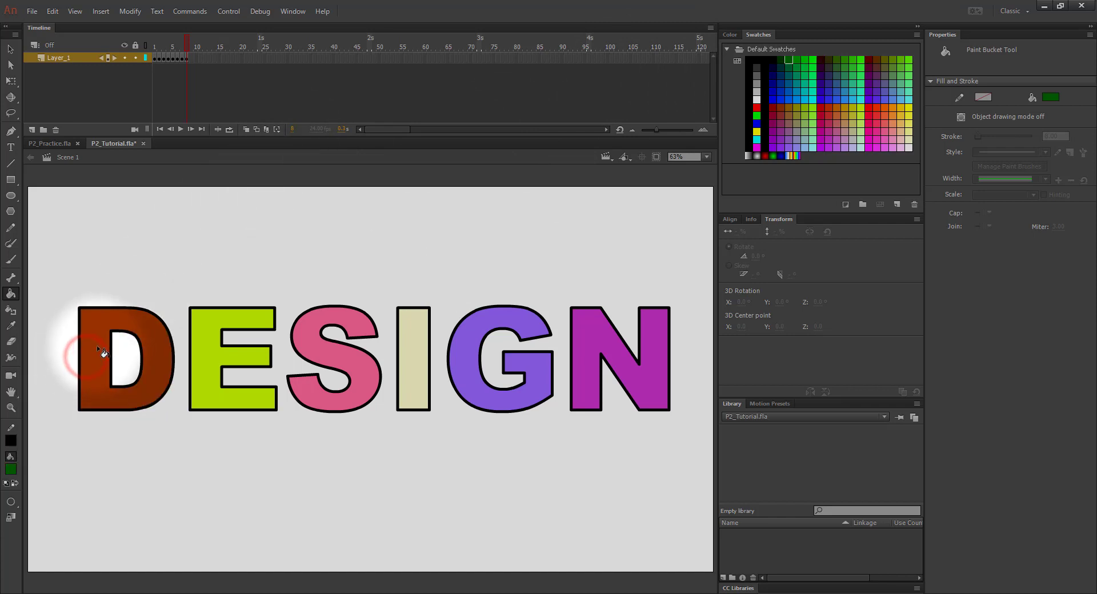
pyautogui.click(97, 347)
# - Insert a keyframe at frame 9 and recolor the letter E with the medium green swatch #009900
pyautogui.press('F6')
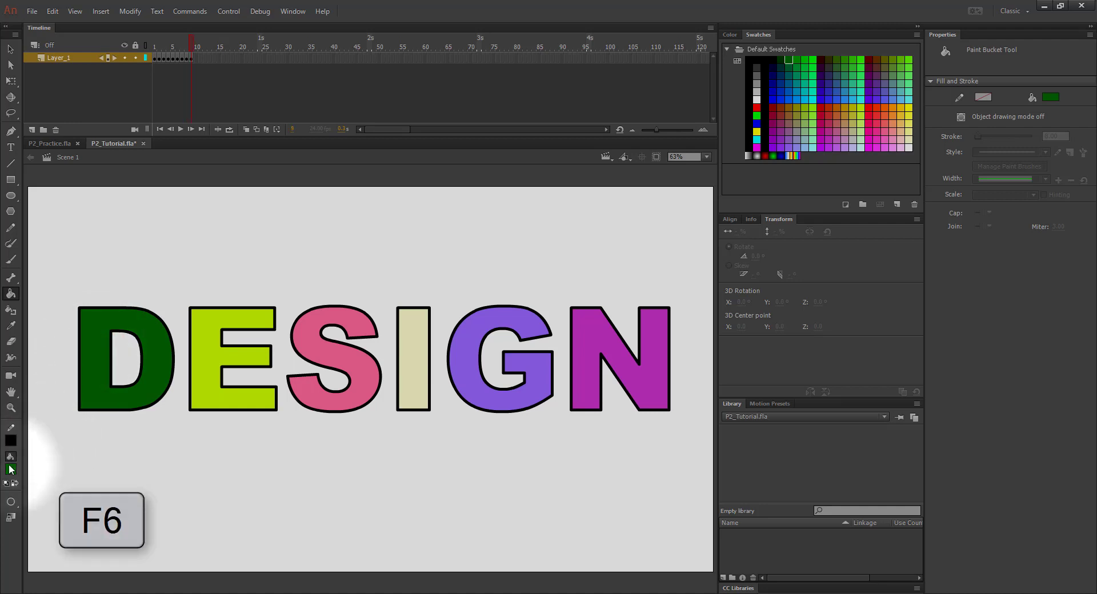
pyautogui.click(11, 467)
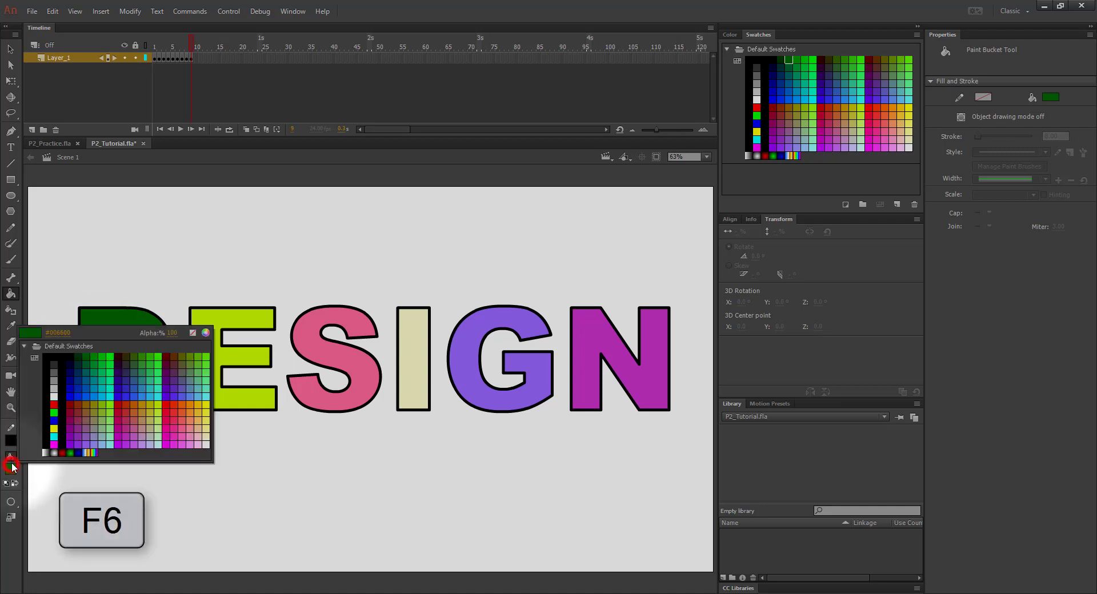
pyautogui.click(91, 354)
pyautogui.click(203, 348)
# - Insert a keyframe at frame 10 and recolor the letter S with a brighter green swatch
pyautogui.press('F6')
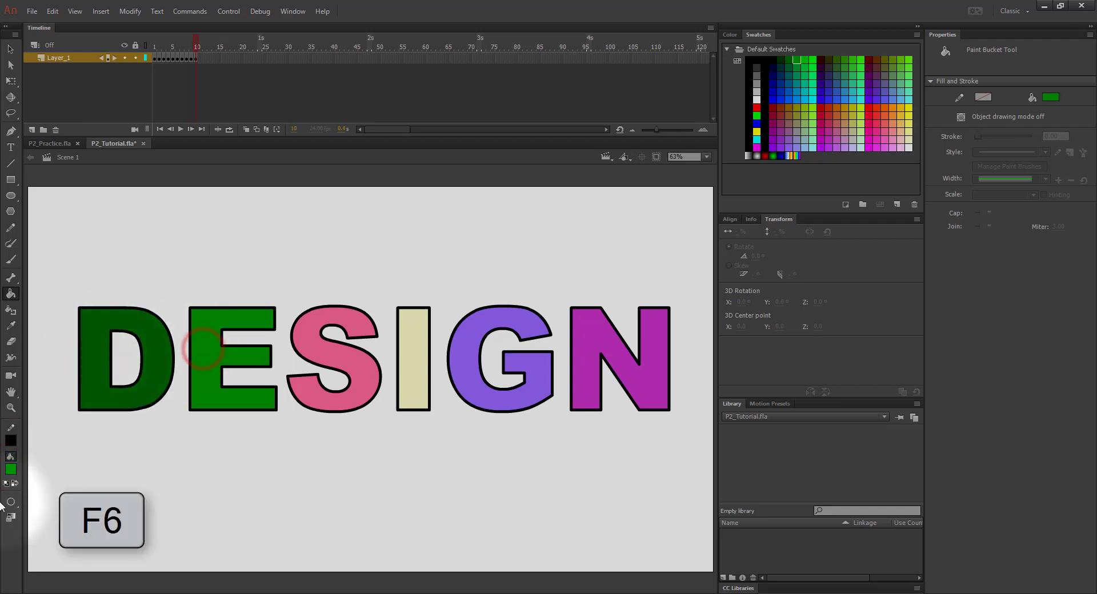
pyautogui.click(10, 469)
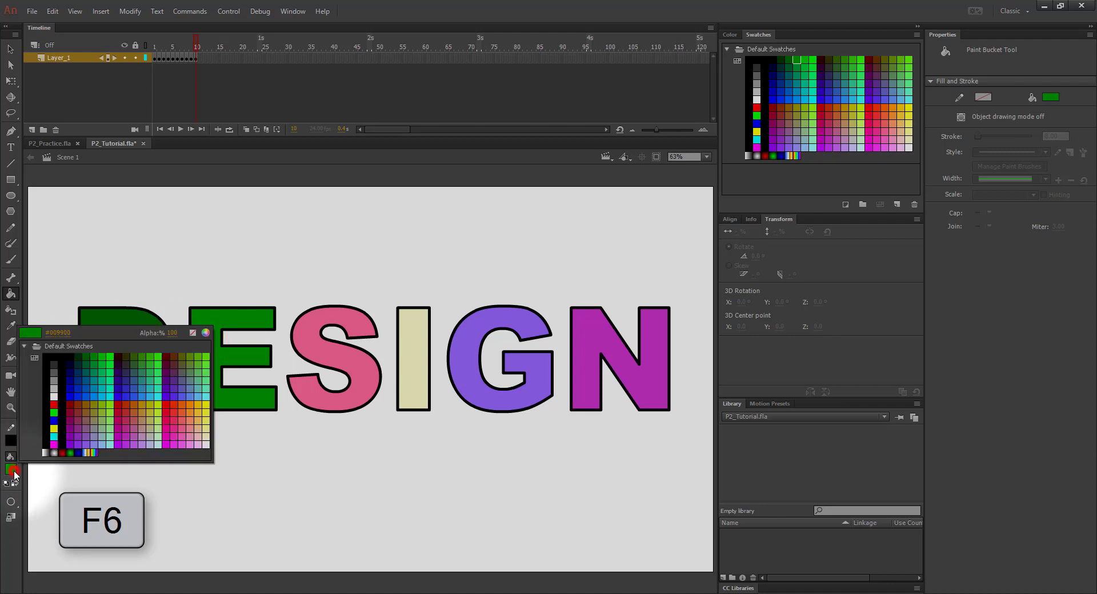
pyautogui.click(103, 357)
pyautogui.click(317, 355)
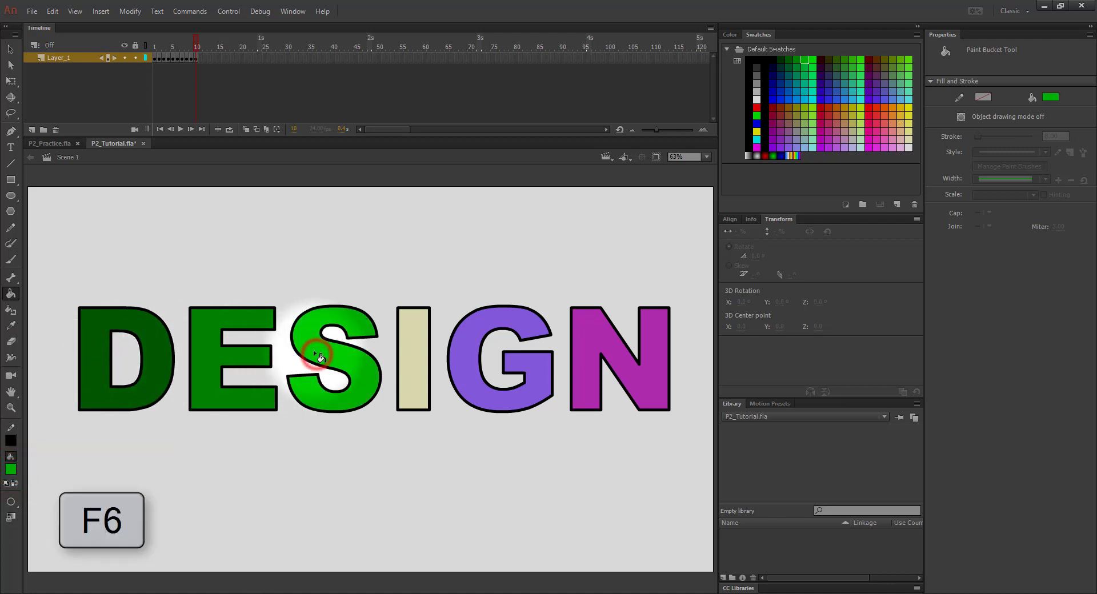
# - Insert a keyframe at frame 11 and recolor the letter I with the bright yellow-green swatch
pyautogui.press('F6')
pyautogui.click(11, 469)
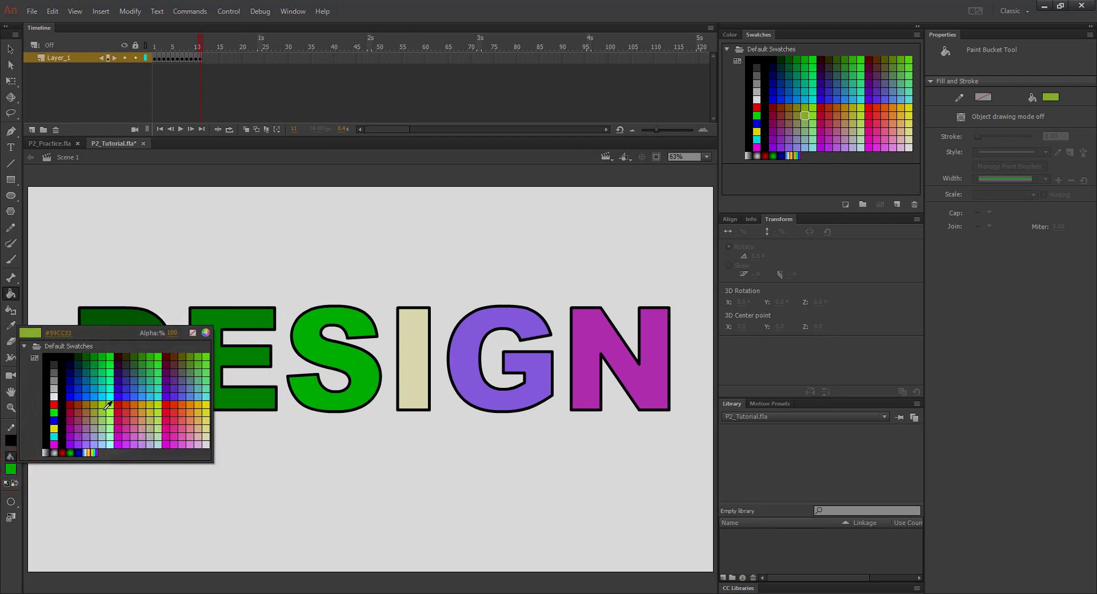
pyautogui.click(161, 404)
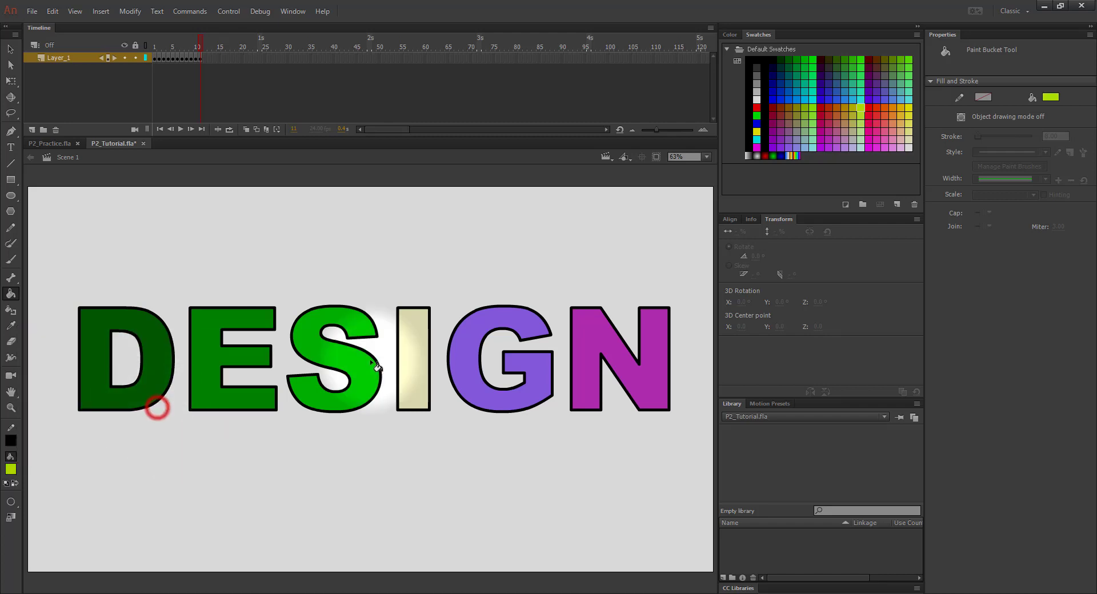
pyautogui.click(418, 360)
# - Insert a keyframe at frame 12 and recolor the letter G with a light yellow swatch
pyautogui.press('F6')
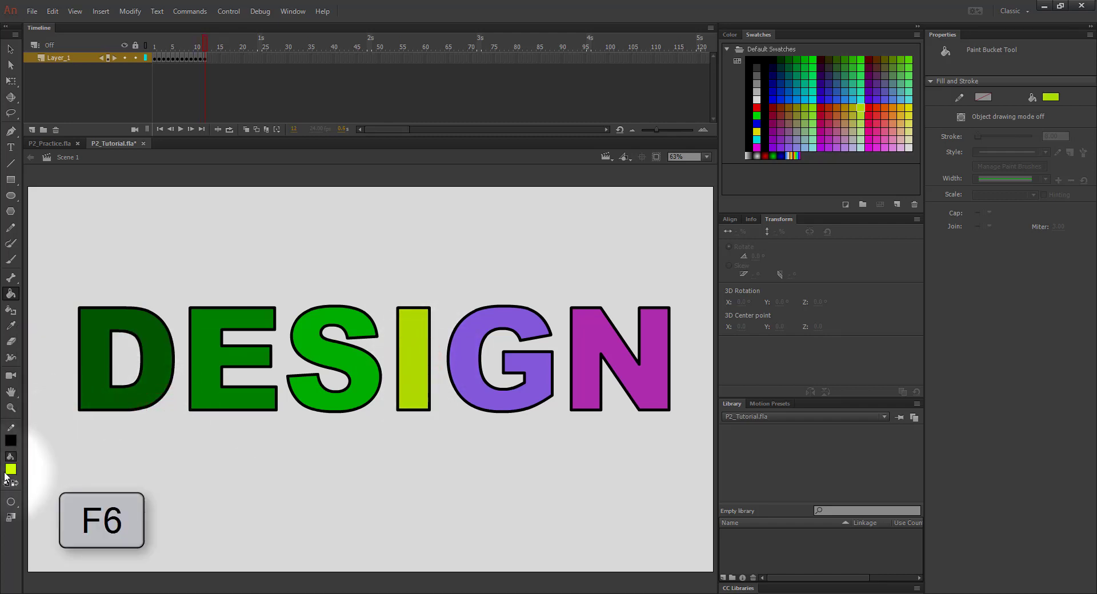
pyautogui.click(10, 469)
pyautogui.click(208, 421)
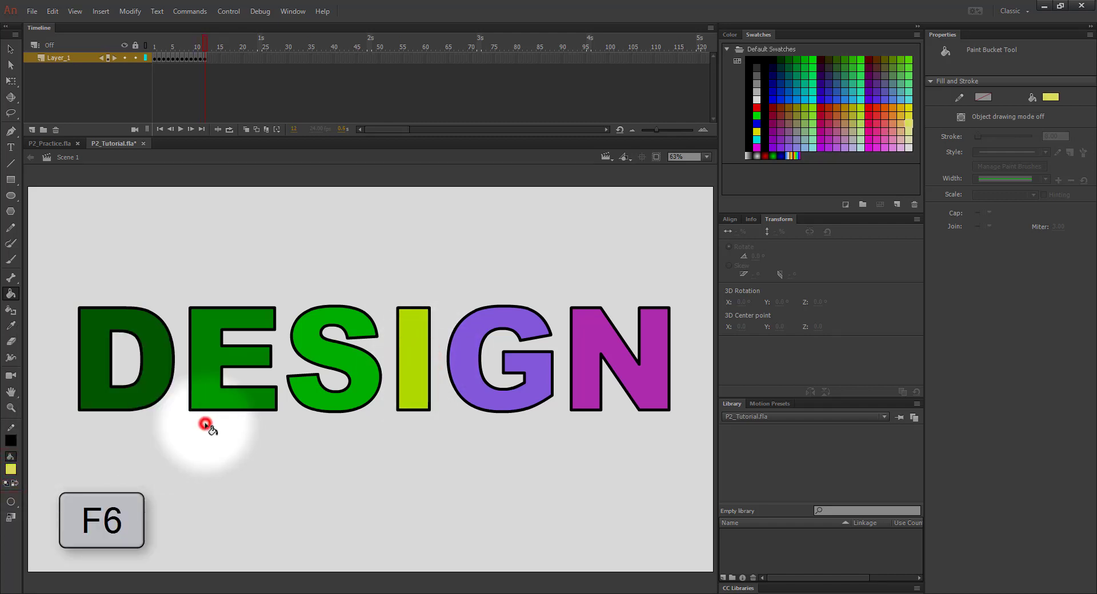
pyautogui.click(463, 348)
# - Insert a keyframe at frame 13 and recolor the letter N with a pale yellow swatch
pyautogui.press('F6')
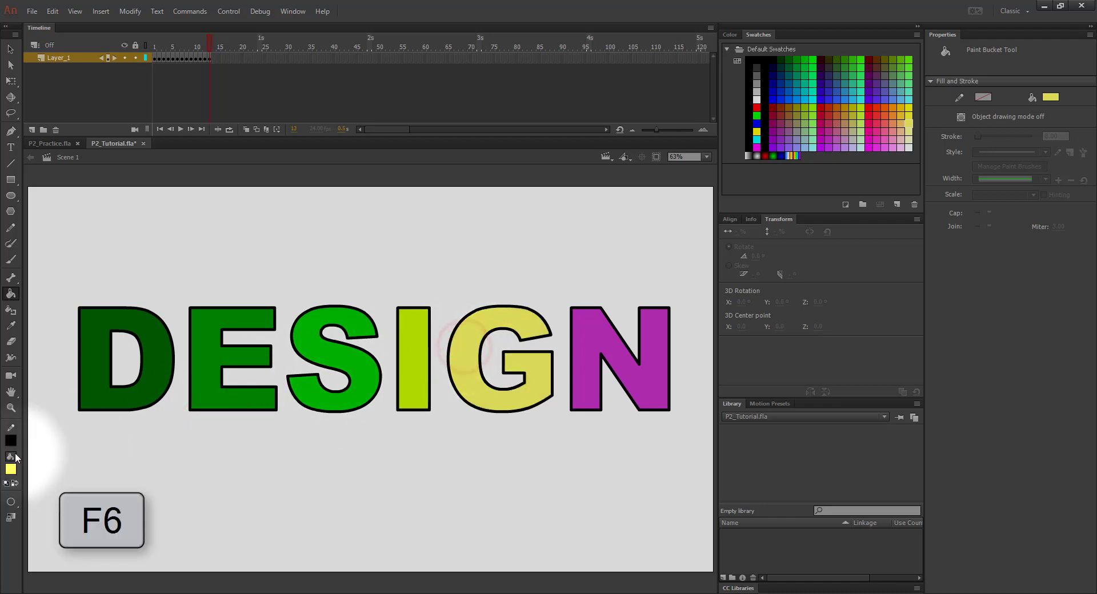
pyautogui.click(10, 469)
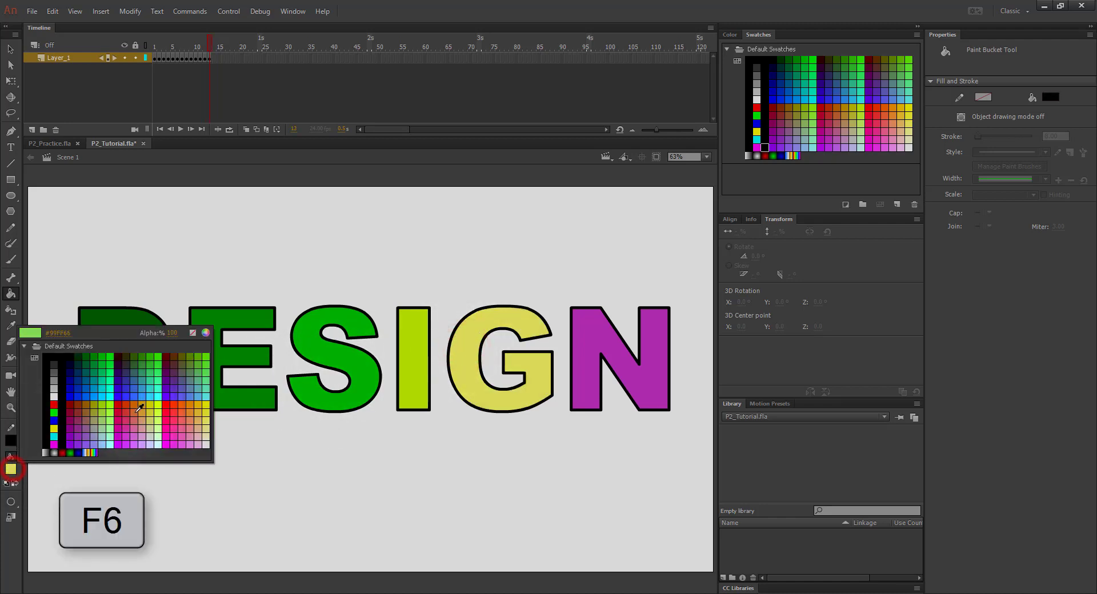
pyautogui.click(207, 430)
pyautogui.click(592, 355)
# - Insert a keyframe at frame 14 of Layer_1 that keeps the green-to-yellow lettering
pyautogui.press('F6')
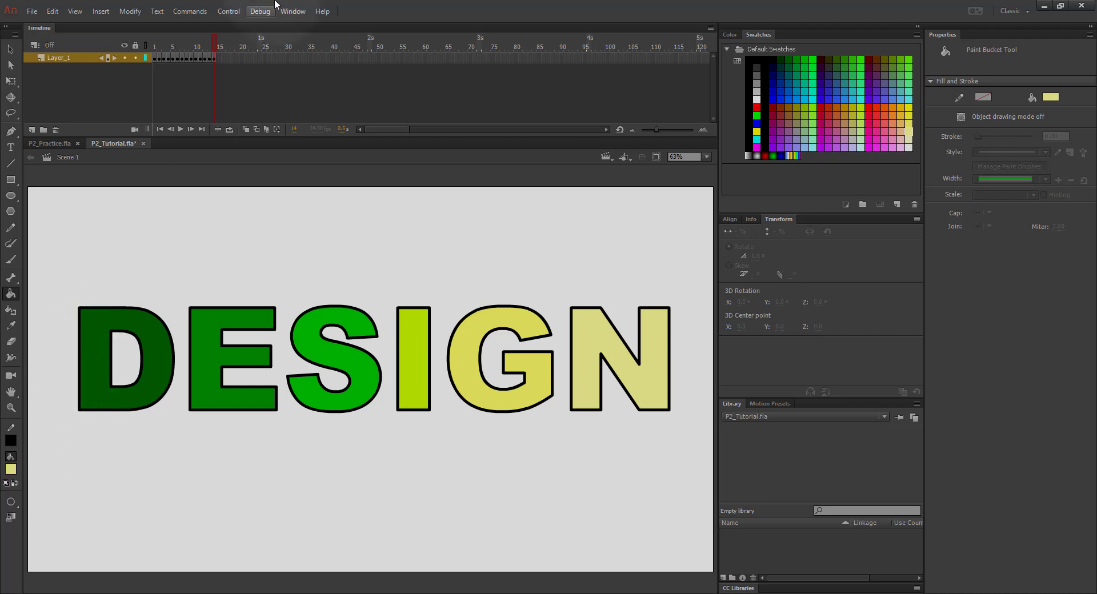
pyautogui.moveTo(216, 44)
pyautogui.mouseDown()
pyautogui.moveTo(153, 43)
pyautogui.moveTo(235, 35)
pyautogui.moveTo(150, 53)
pyautogui.moveTo(250, 36)
pyautogui.moveTo(150, 41)
pyautogui.moveTo(267, 40)
pyautogui.moveTo(150, 53)
pyautogui.moveTo(214, 43)
pyautogui.mouseUp()
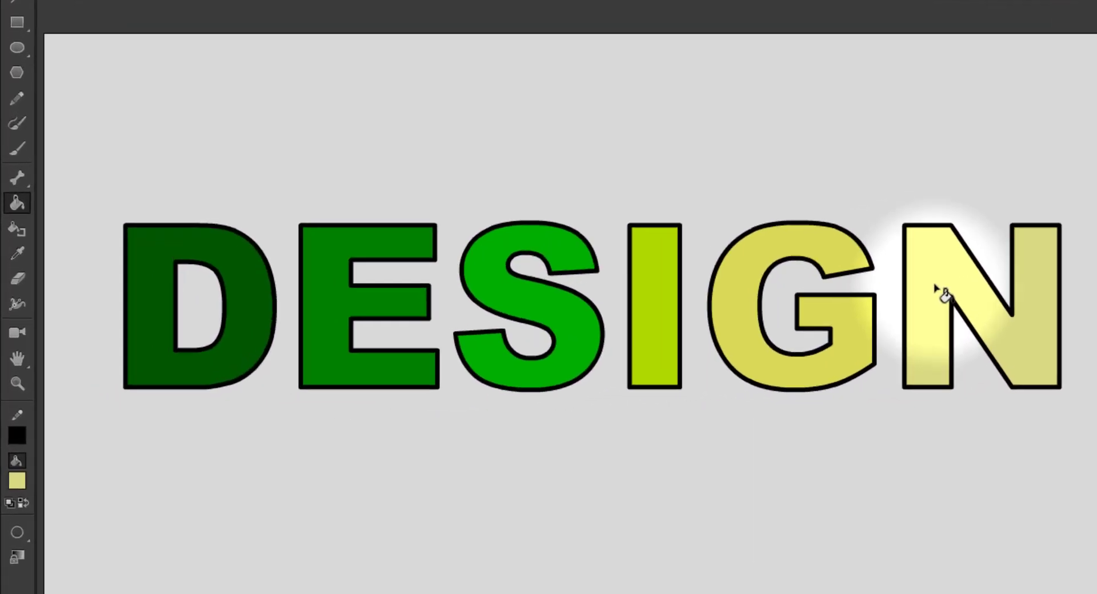
pyautogui.click(709, 207)
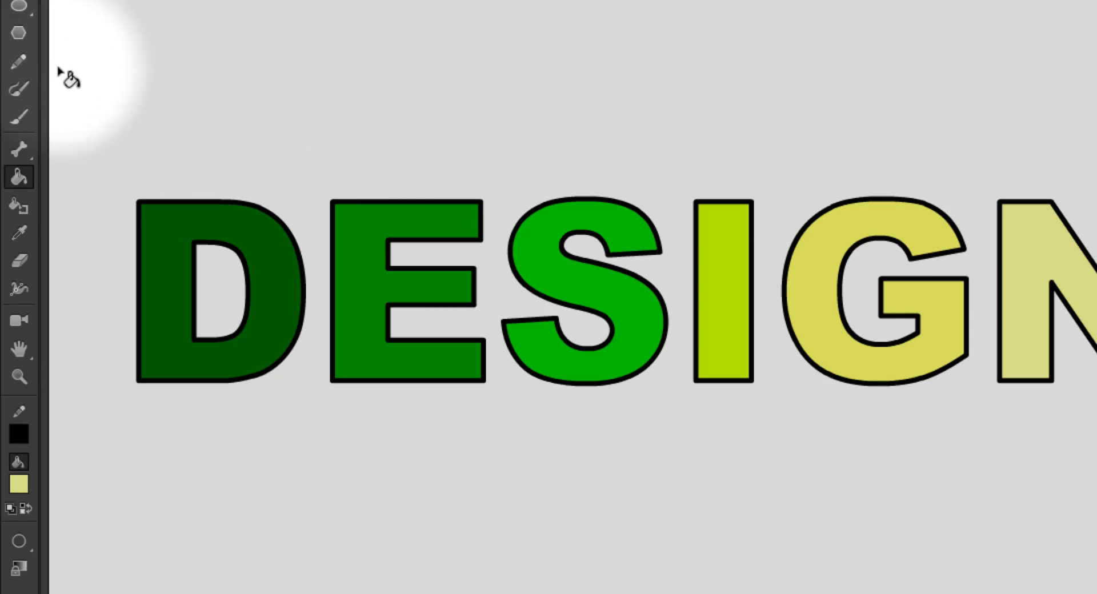
# - Set the Brush tool to no stroke and a black fill, and insert a keyframe at frame 15
pyautogui.click(26, 117)
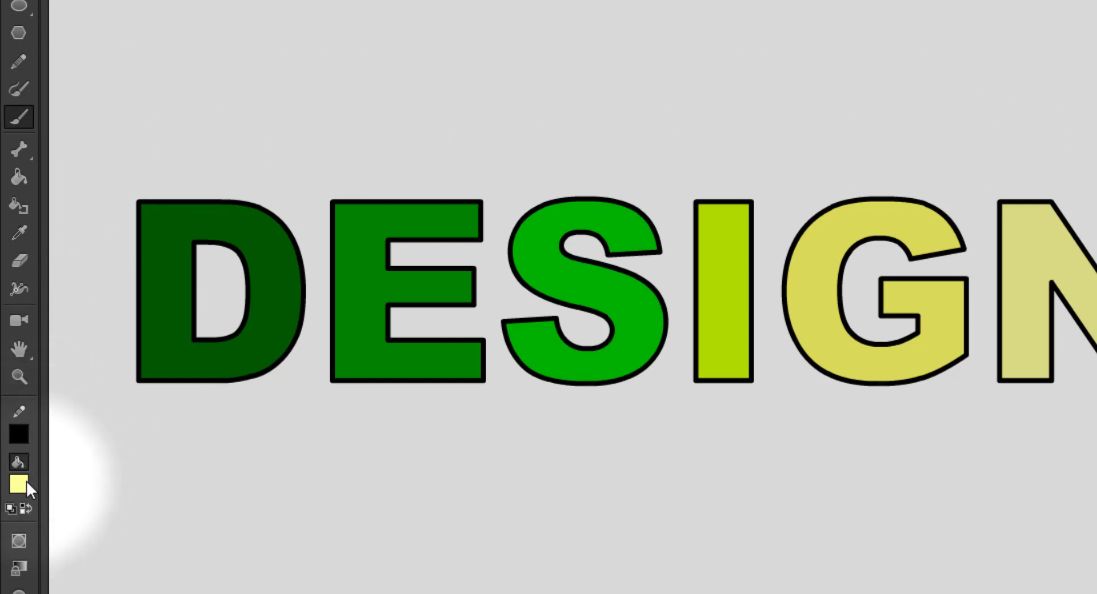
pyautogui.click(17, 434)
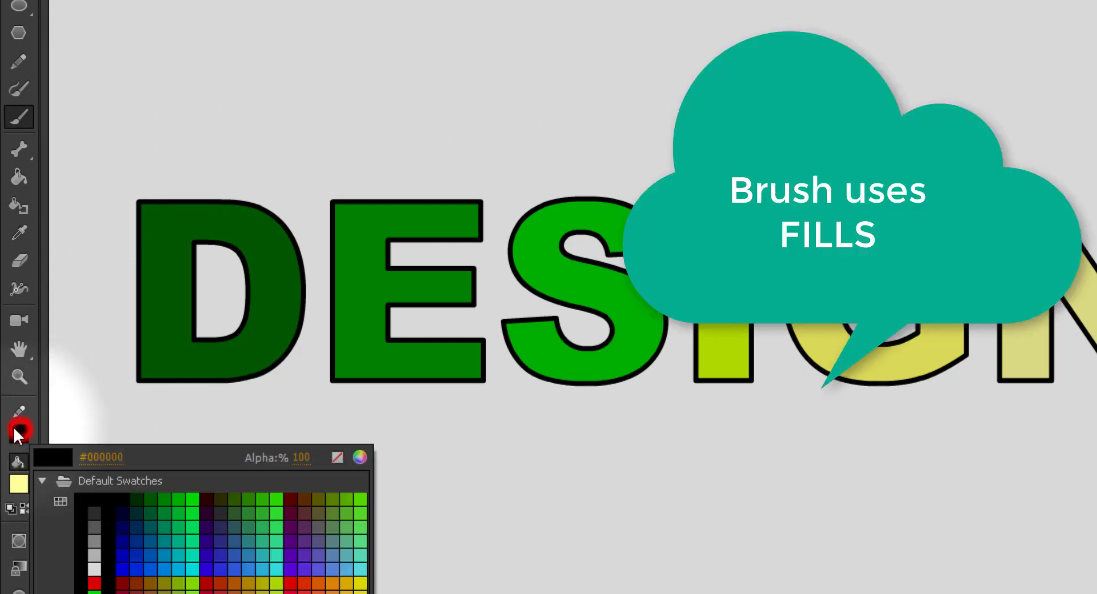
pyautogui.click(337, 456)
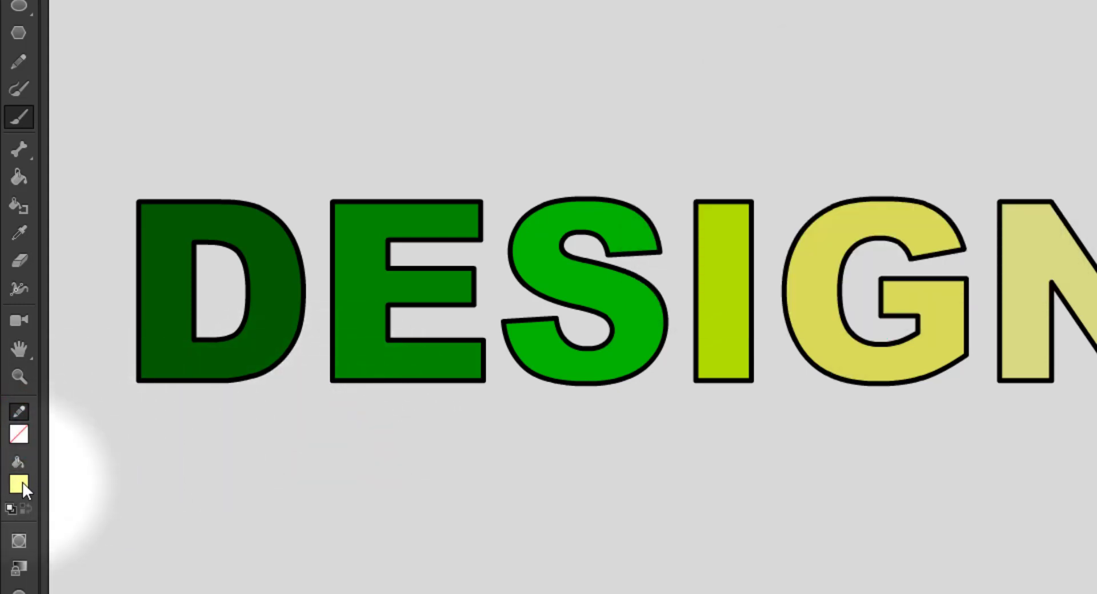
pyautogui.click(22, 483)
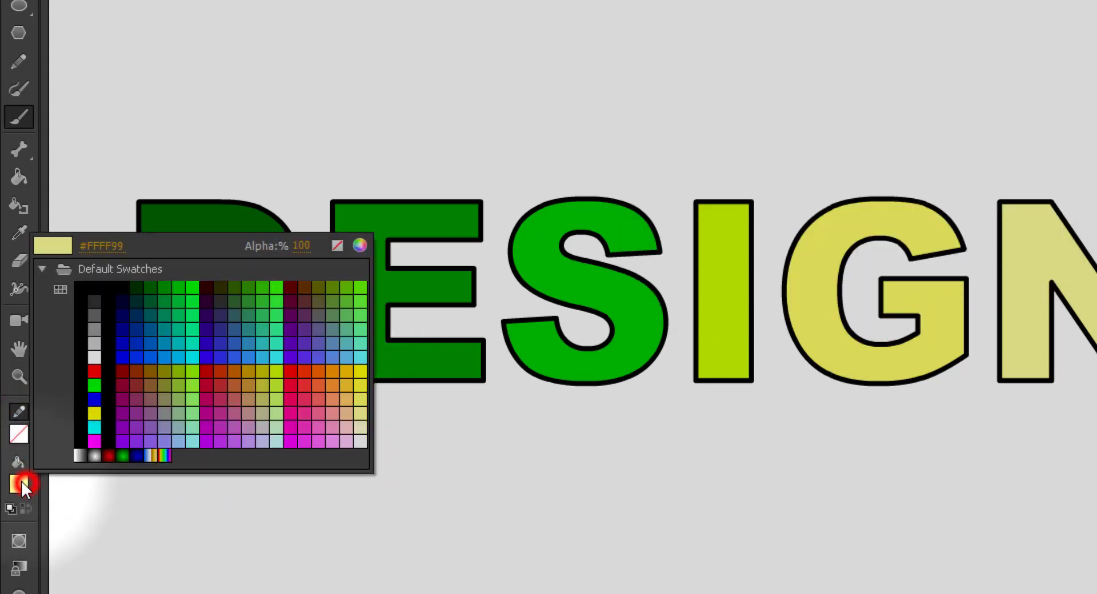
pyautogui.click(98, 303)
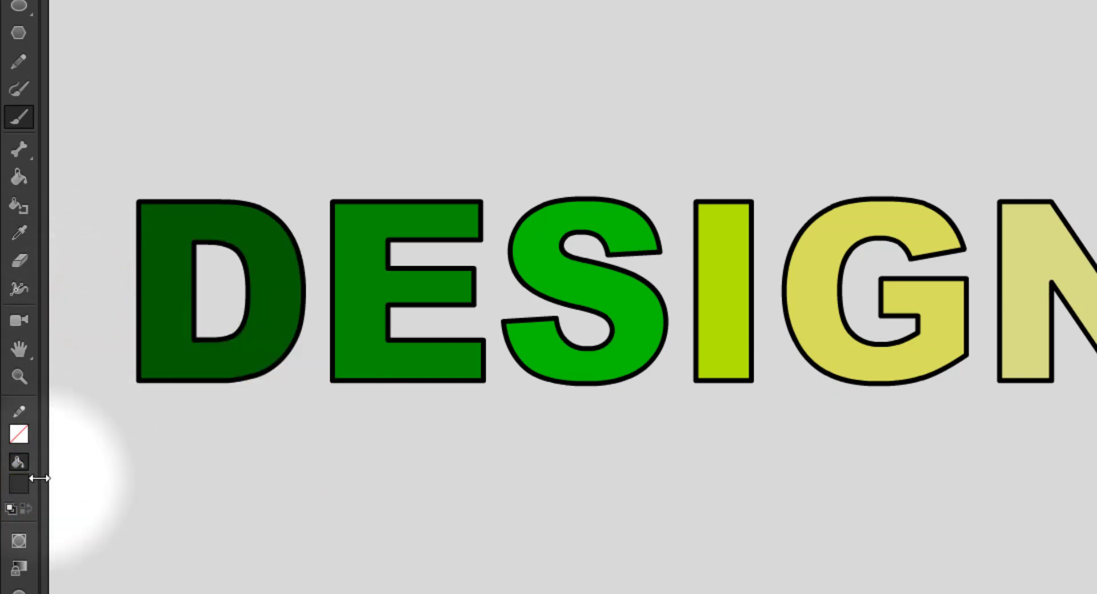
pyautogui.click(20, 484)
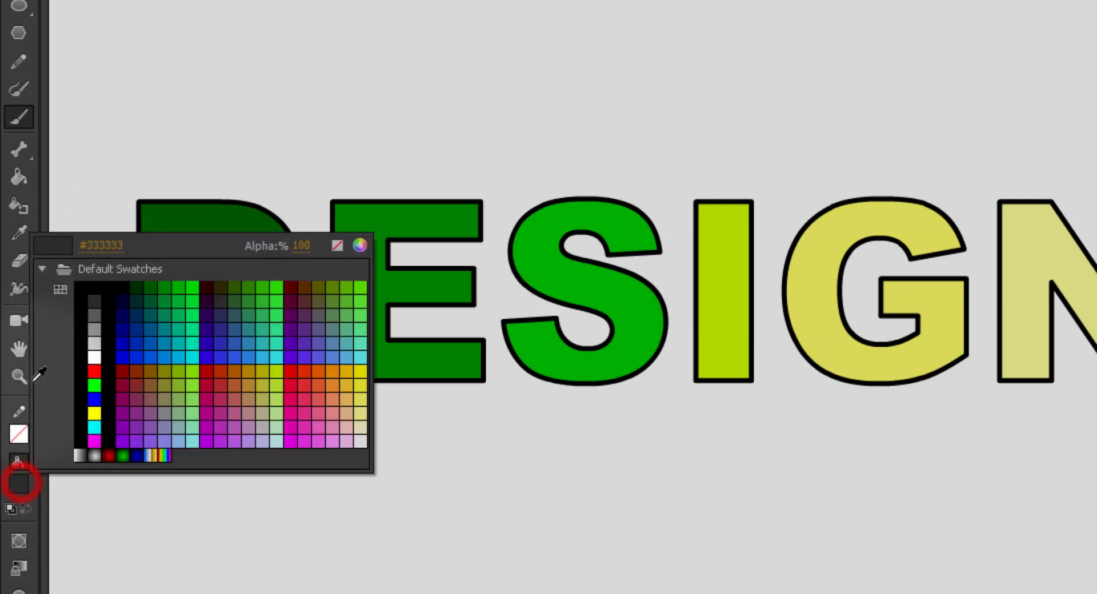
pyautogui.click(100, 284)
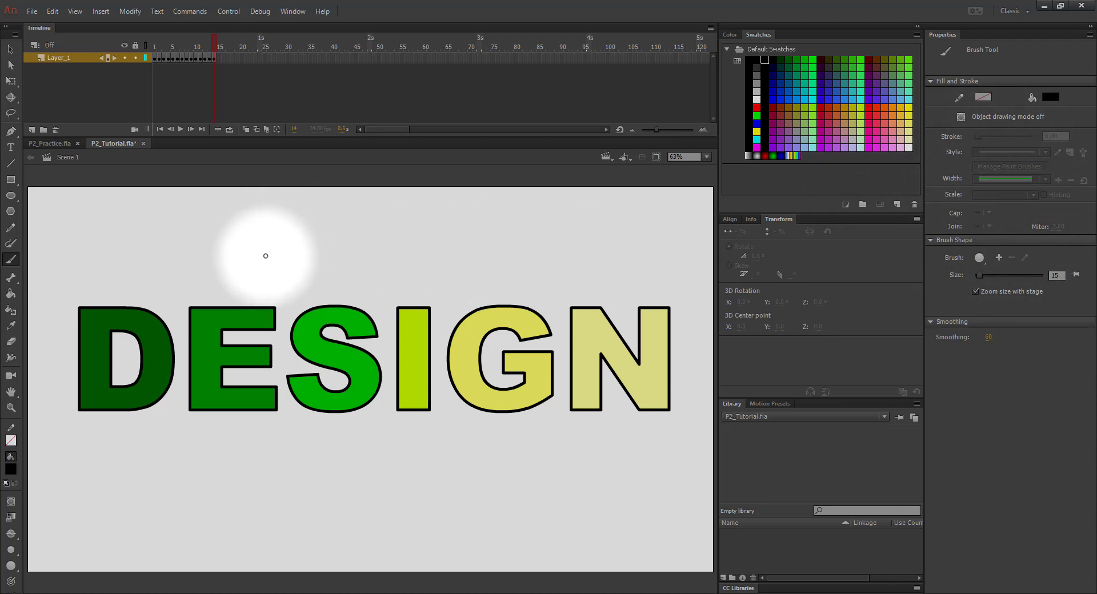
pyautogui.press('F6')
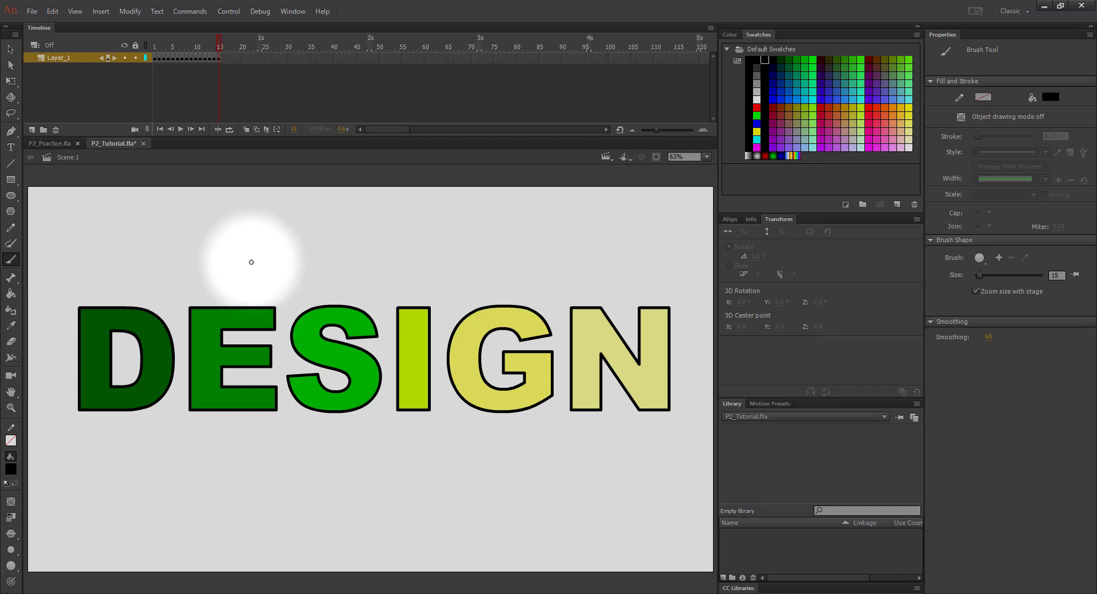
# - Paint a small closed loop above the letters E and S, move it left over the E, and undo the move
pyautogui.moveTo(260, 267)
pyautogui.mouseDown()
pyautogui.moveTo(260, 242)
pyautogui.moveTo(294, 241)
pyautogui.moveTo(296, 259)
pyautogui.moveTo(263, 268)
pyautogui.mouseUp()
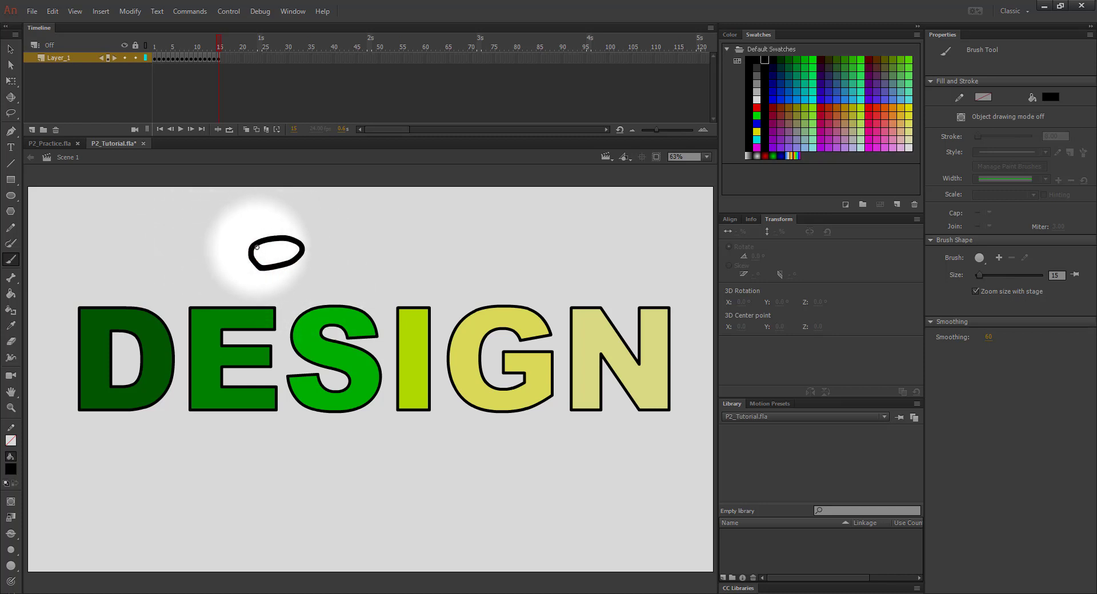
pyautogui.press('v')
pyautogui.click(273, 251)
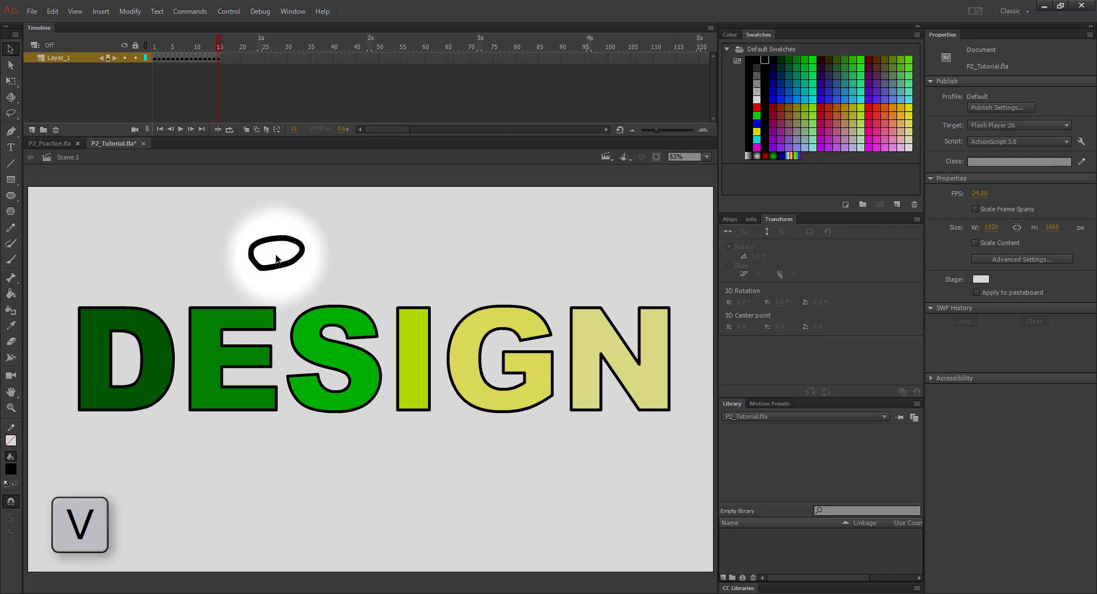
pyautogui.click(278, 266)
pyautogui.moveTo(277, 266)
pyautogui.mouseDown()
pyautogui.moveTo(309, 259)
pyautogui.moveTo(205, 266)
pyautogui.mouseUp()
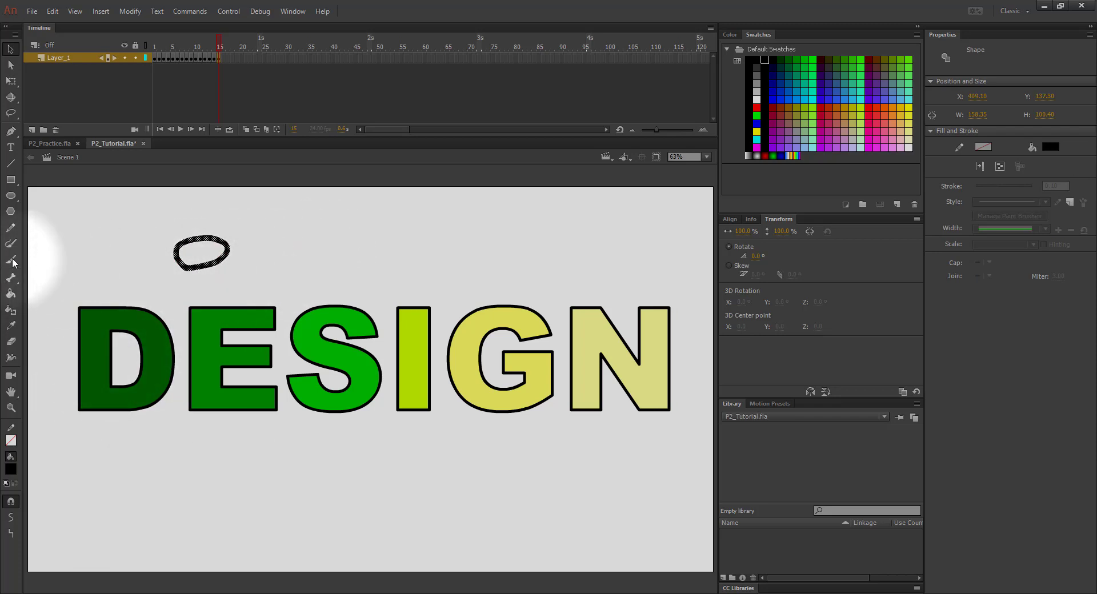
pyautogui.click(72, 263)
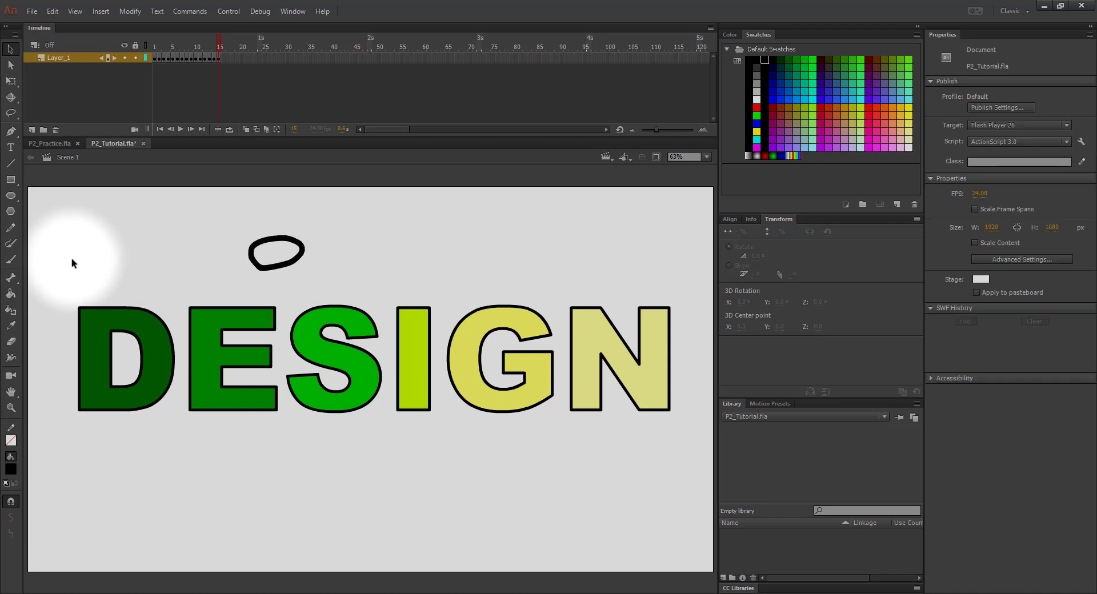
# - With object drawing mode on, paint crossing brush strokes above the E and move the individual strokes apart
pyautogui.click(11, 261)
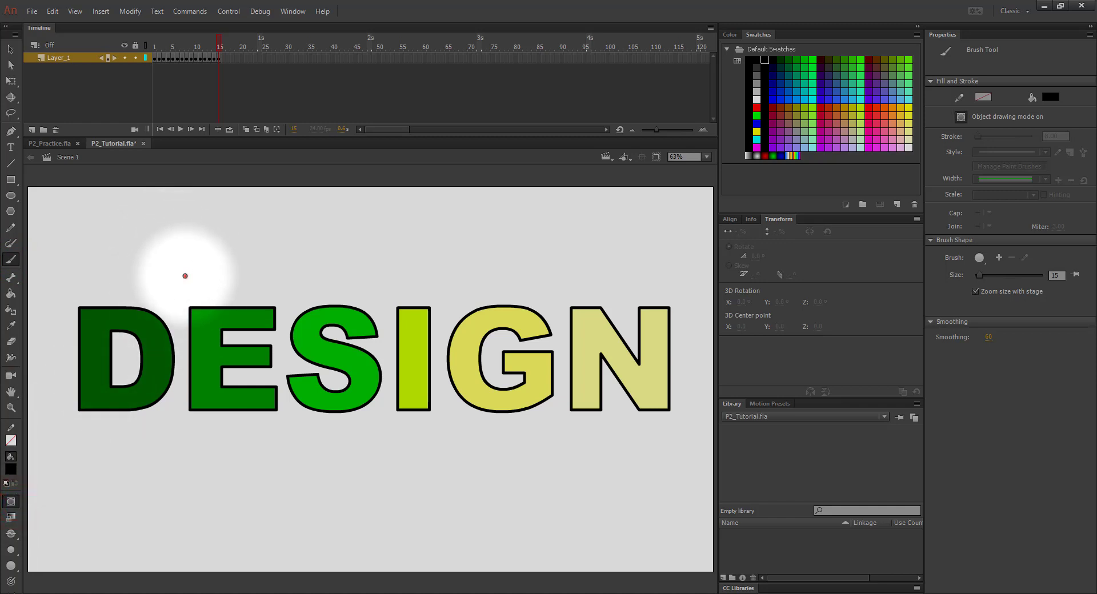
pyautogui.moveTo(184, 275); pyautogui.dragTo(282, 230)
pyautogui.moveTo(208, 238); pyautogui.dragTo(297, 250)
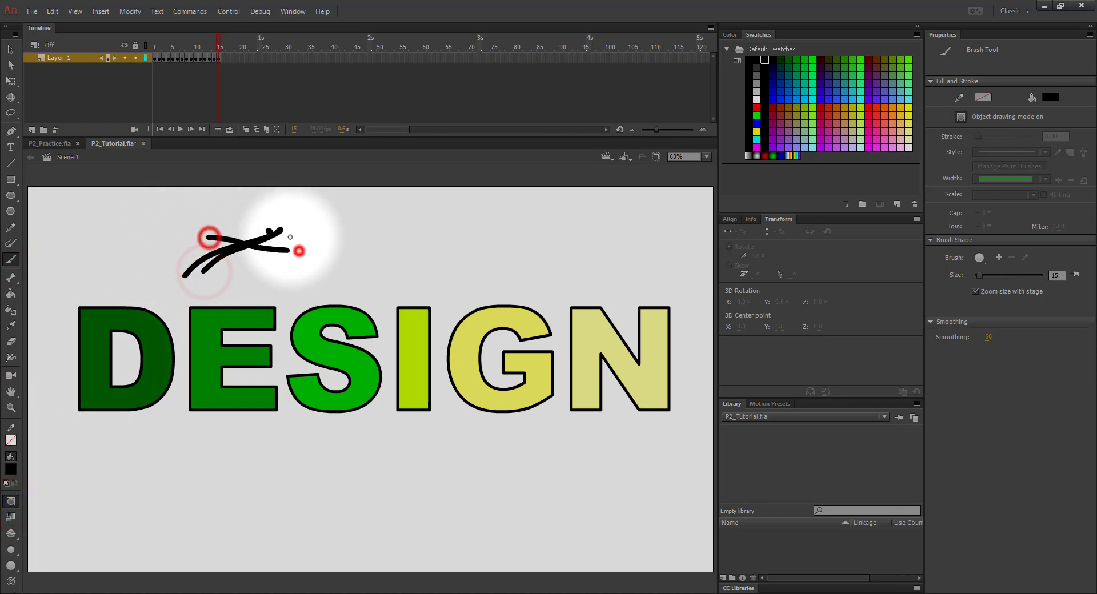
pyautogui.moveTo(240, 226)
pyautogui.mouseDown()
pyautogui.moveTo(250, 246)
pyautogui.moveTo(228, 254)
pyautogui.moveTo(269, 259)
pyautogui.moveTo(318, 259)
pyautogui.moveTo(324, 231)
pyautogui.moveTo(261, 271)
pyautogui.mouseUp()
pyautogui.press('v')
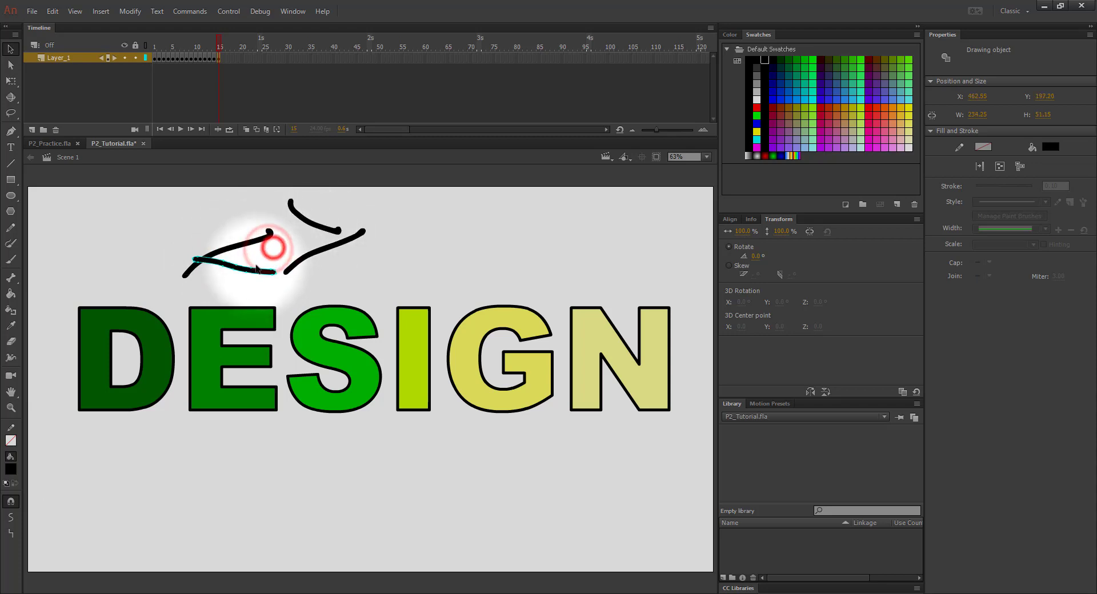
pyautogui.click(330, 255)
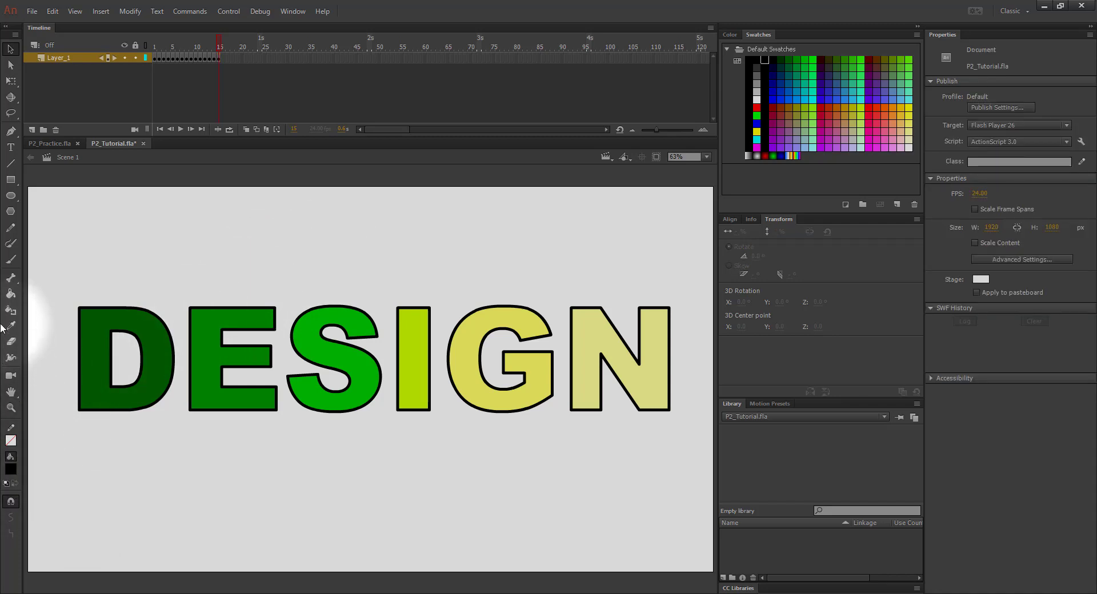
# - With object drawing mode off, paint overlapping brush strokes above the S and move the merged shape slightly down
pyautogui.click(10, 259)
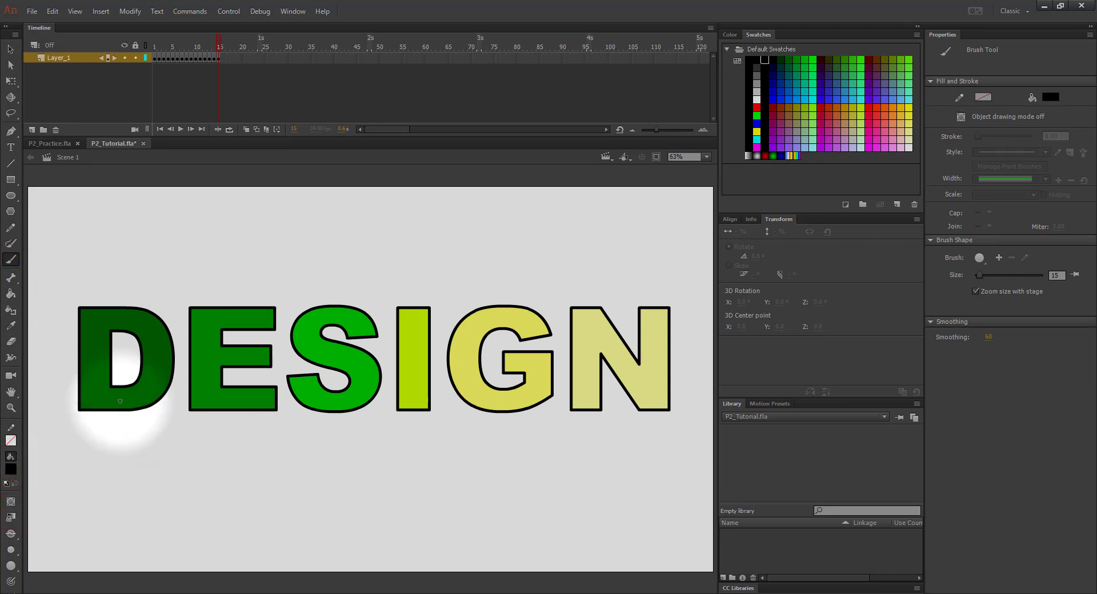
pyautogui.moveTo(289, 264)
pyautogui.mouseDown()
pyautogui.moveTo(347, 240)
pyautogui.moveTo(344, 231)
pyautogui.moveTo(376, 229)
pyautogui.mouseUp()
pyautogui.moveTo(301, 235); pyautogui.dragTo(381, 245)
pyautogui.moveTo(328, 225)
pyautogui.mouseDown()
pyautogui.moveTo(391, 239)
pyautogui.moveTo(361, 245)
pyautogui.mouseUp()
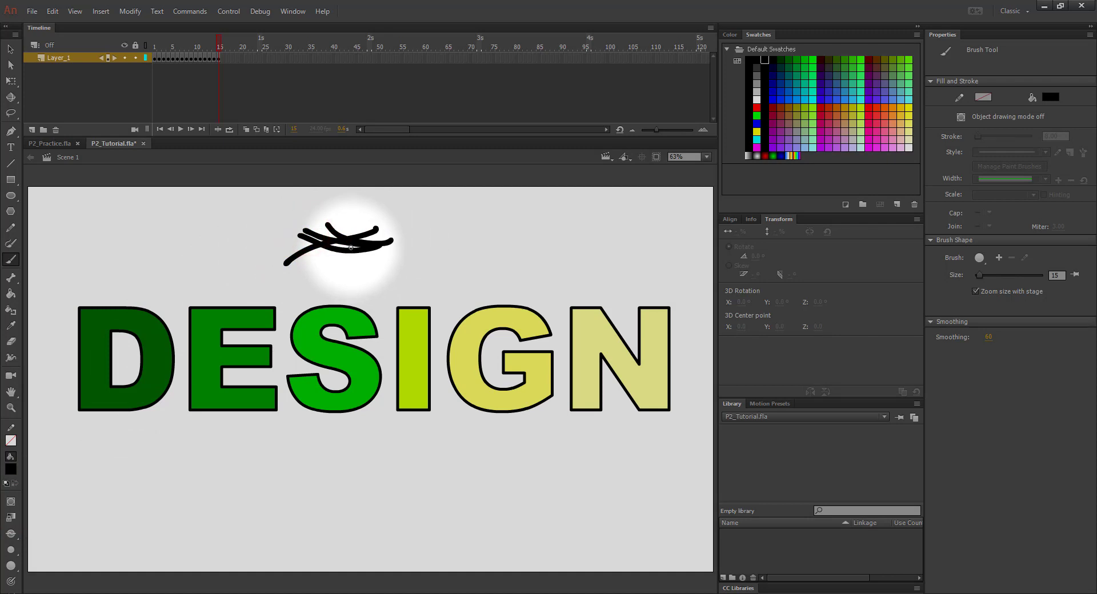
pyautogui.press('v')
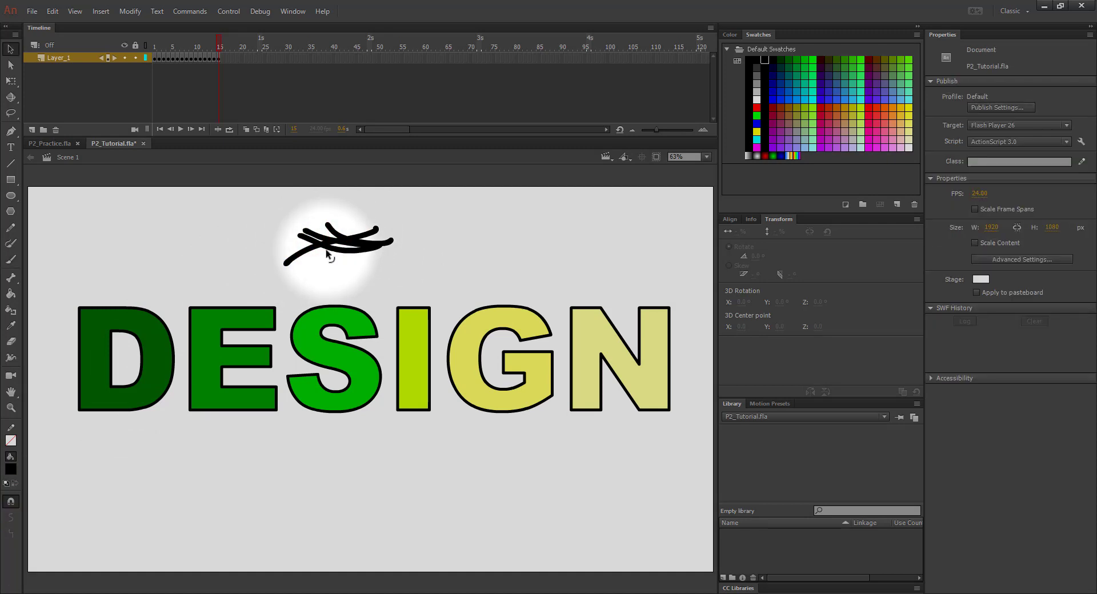
pyautogui.moveTo(330, 249)
pyautogui.mouseDown()
pyautogui.moveTo(399, 248)
pyautogui.moveTo(350, 249)
pyautogui.moveTo(337, 263)
pyautogui.mouseUp()
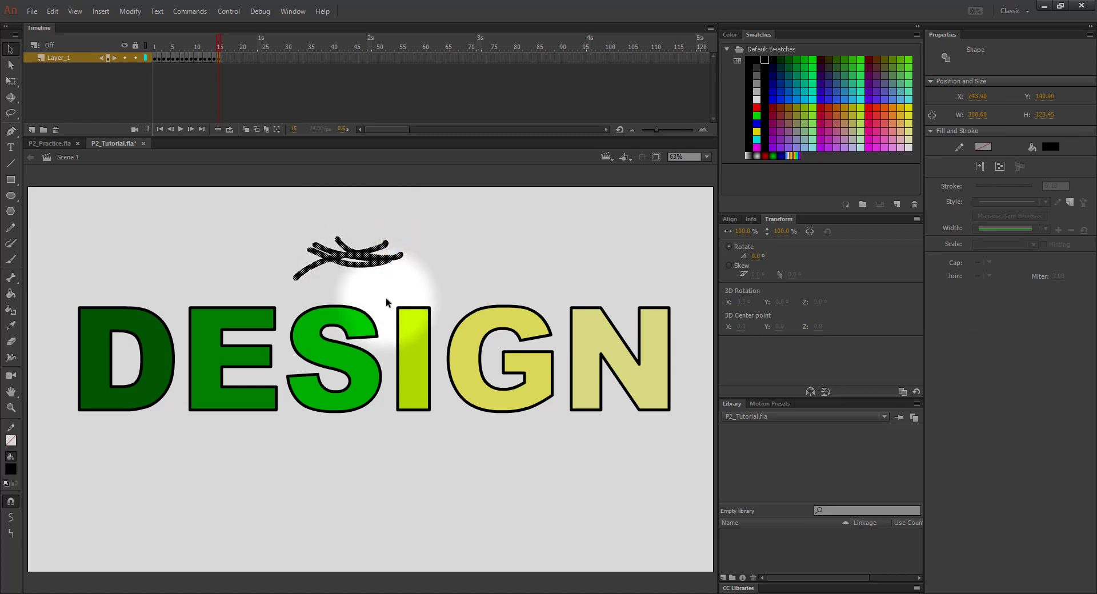
# - Undo the move and all the test brush strokes above the S
pyautogui.hotkey('ctrl', 'z')
pyautogui.hotkey('ctrl', 'z')
pyautogui.hotkey('ctrl', 'z')
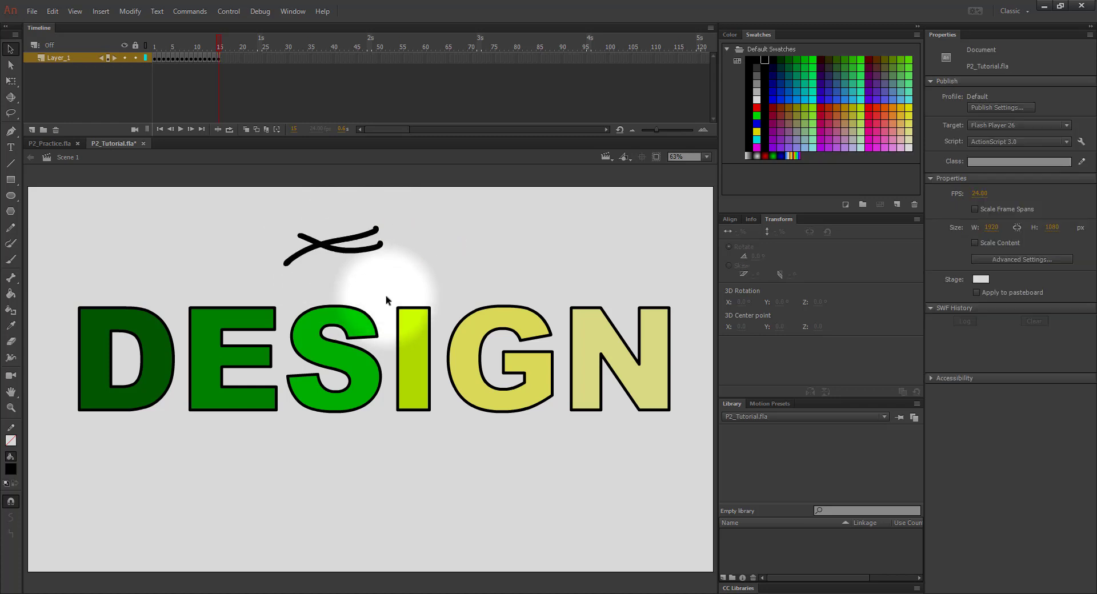
pyautogui.hotkey('ctrl', 'z')
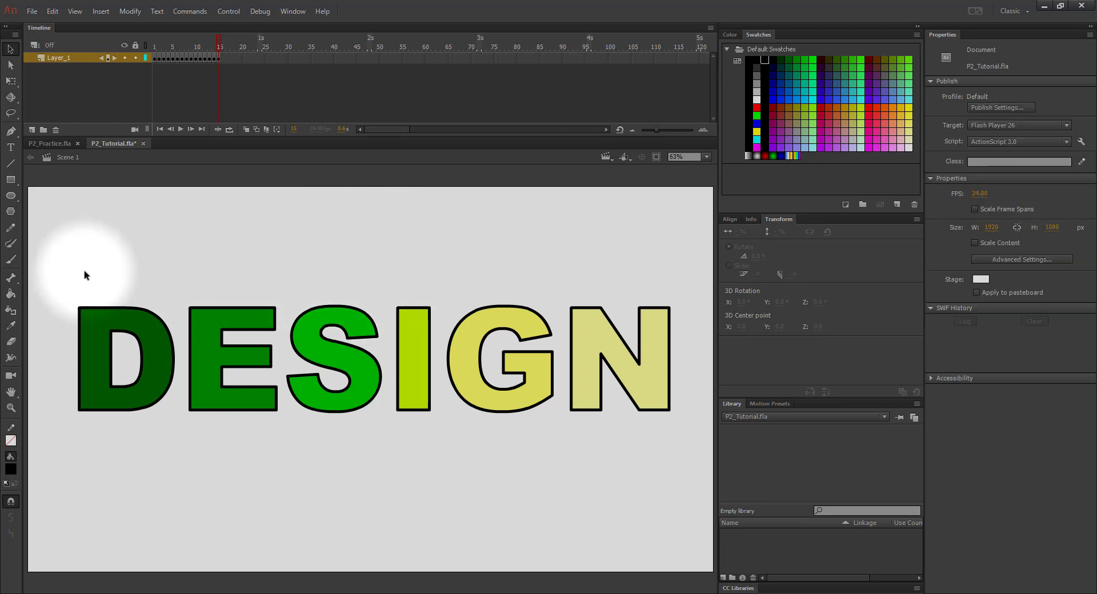
# - Enlarge the brush size to 19 and paint a slanted test stroke above the letter N
pyautogui.click(10, 259)
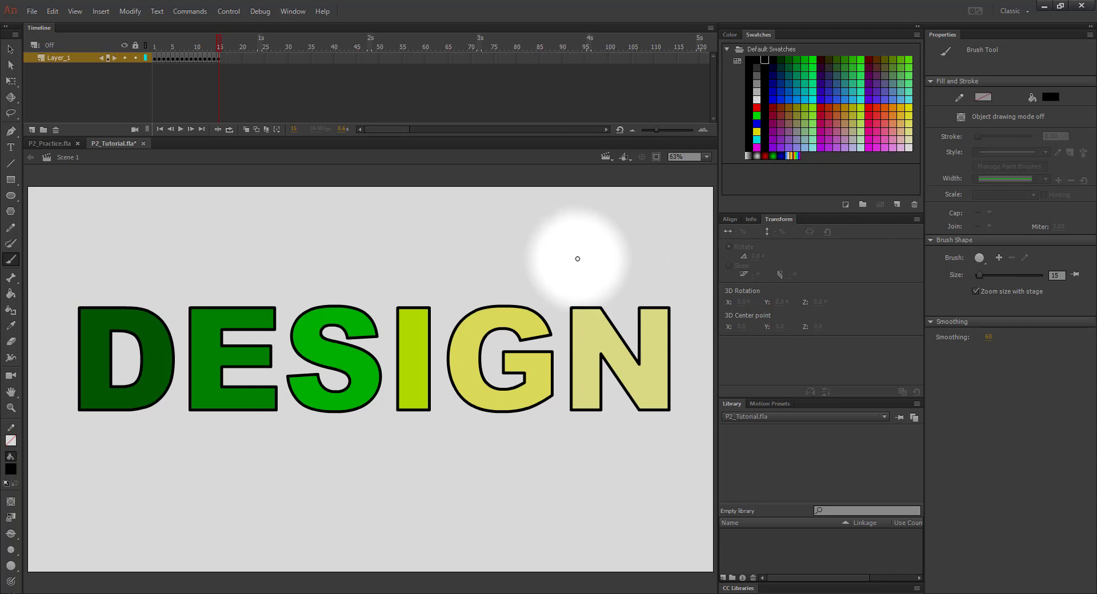
pyautogui.press(']')
pyautogui.press(']')
pyautogui.press(']')
pyautogui.press(']')
pyautogui.press(']')
pyautogui.press(']')
pyautogui.press(']')
pyautogui.press(']')
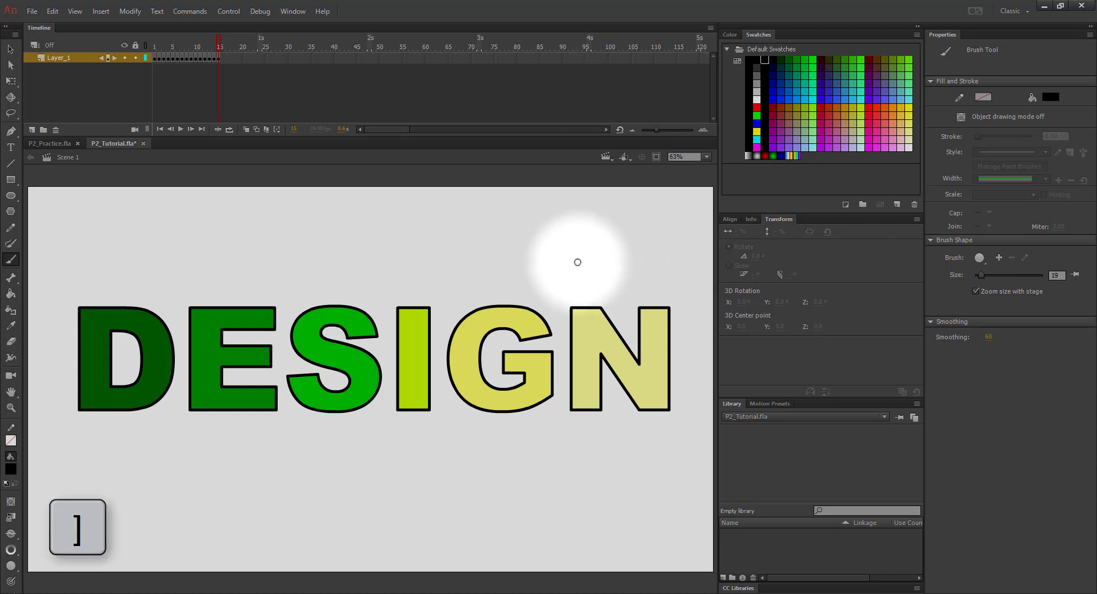
pyautogui.moveTo(560, 275); pyautogui.dragTo(625, 237)
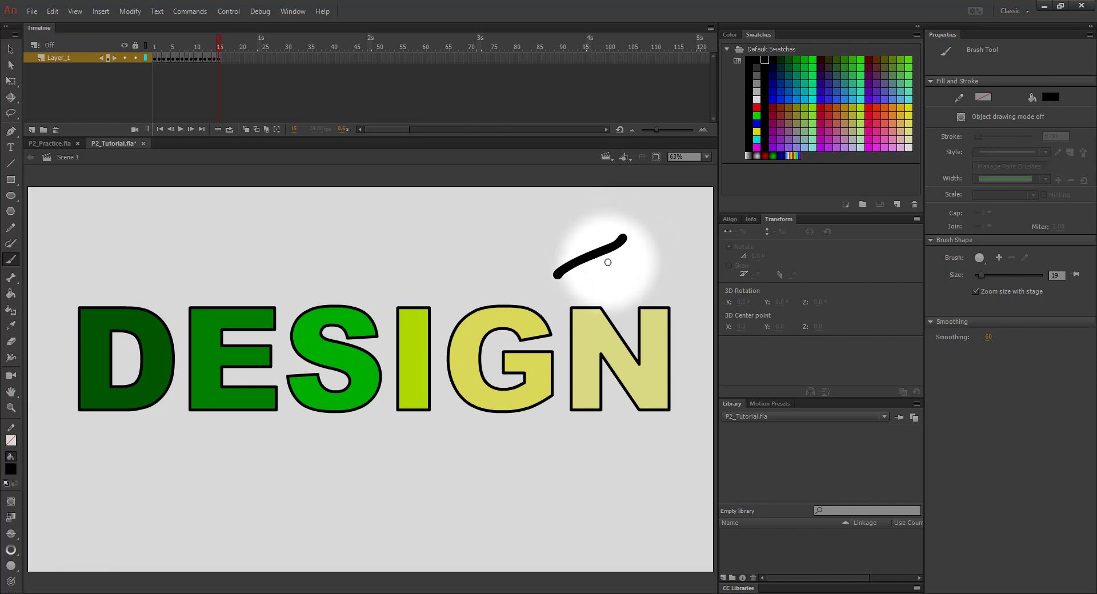
# - Reduce the brush size to 14 and paint another test stroke above the letter N
pyautogui.press('[')
pyautogui.press('[')
pyautogui.press('[')
pyautogui.press('[')
pyautogui.press('[')
pyautogui.press('[')
pyautogui.press('[')
pyautogui.press('[')
pyautogui.moveTo(591, 264); pyautogui.dragTo(656, 269)
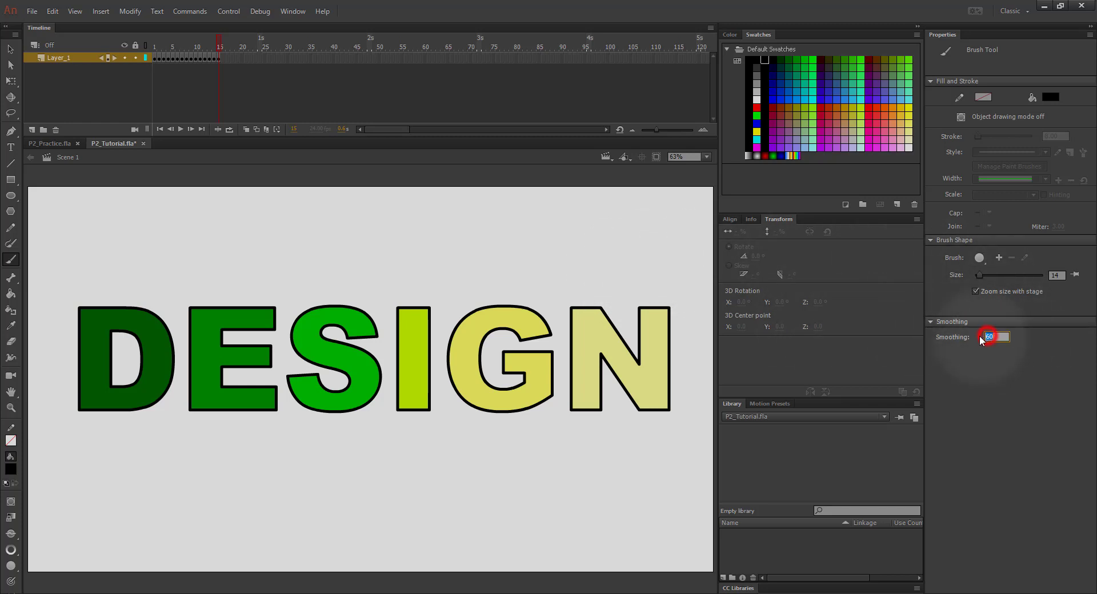
# - Set the brush smoothing to 20 and paint a wavy test stroke above the letters I and G
pyautogui.write('20')
pyautogui.press('Return')
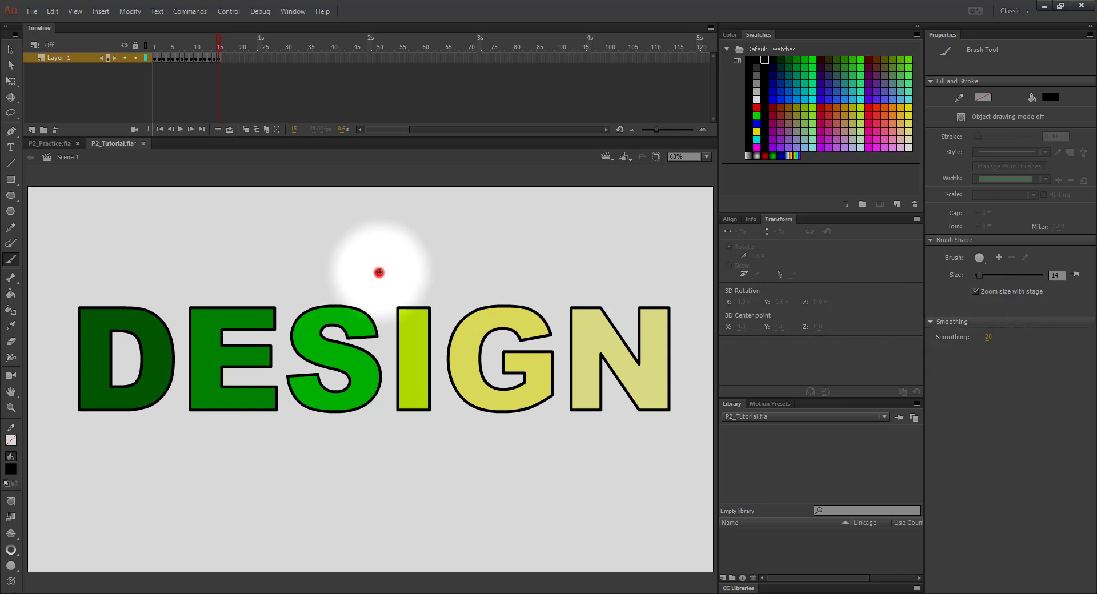
pyautogui.moveTo(379, 272); pyautogui.dragTo(487, 241)
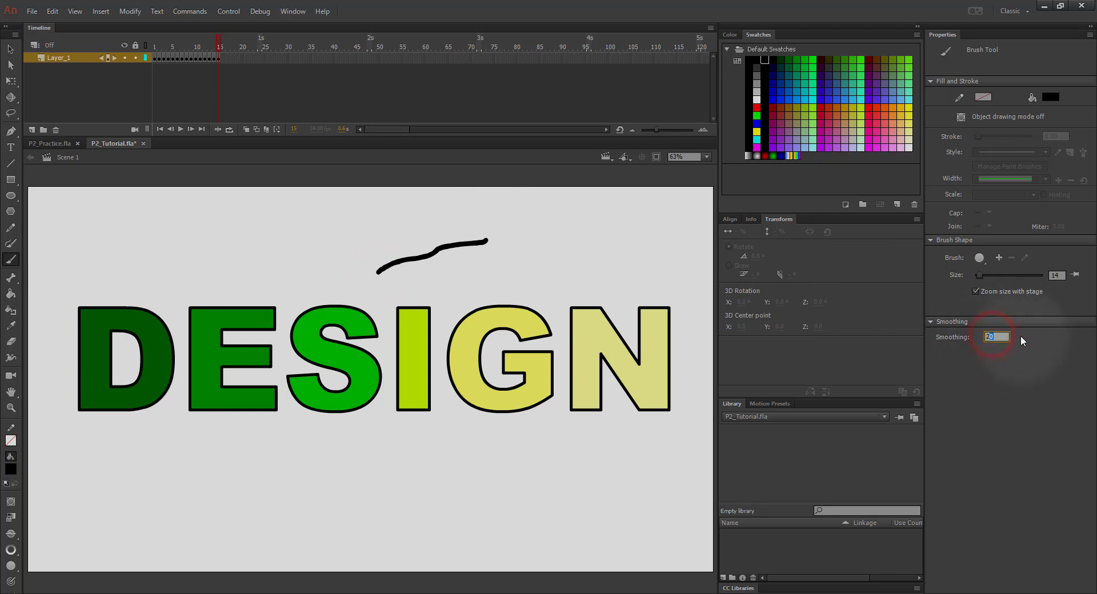
# - Set the brush smoothing to 100 and paint a slanted line above the G and a small circle above the N
pyautogui.click(1000, 336)
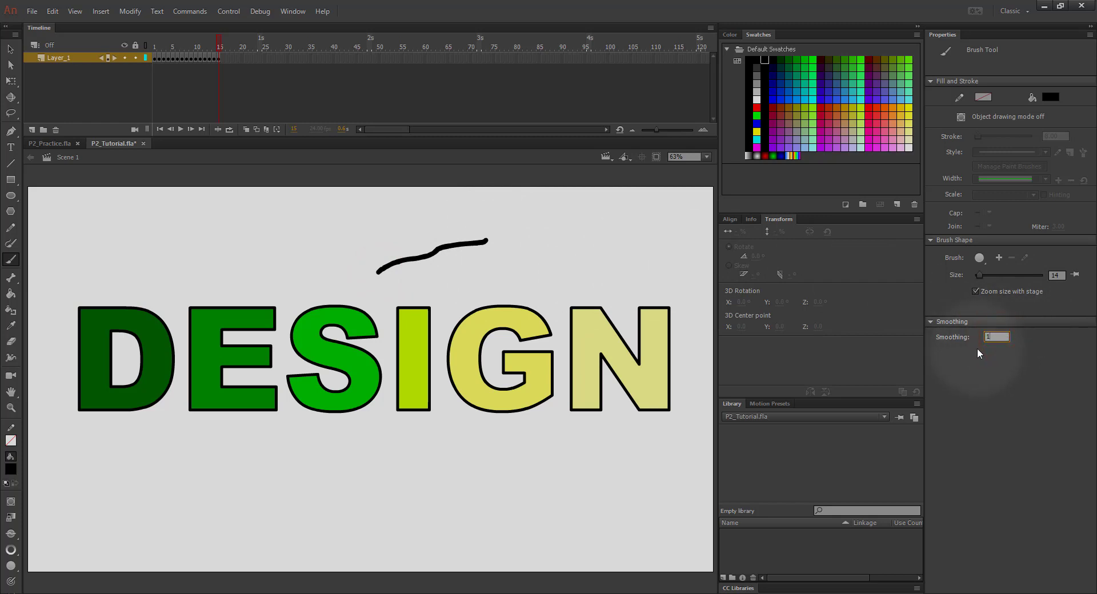
pyautogui.write('100')
pyautogui.moveTo(477, 283); pyautogui.dragTo(597, 232)
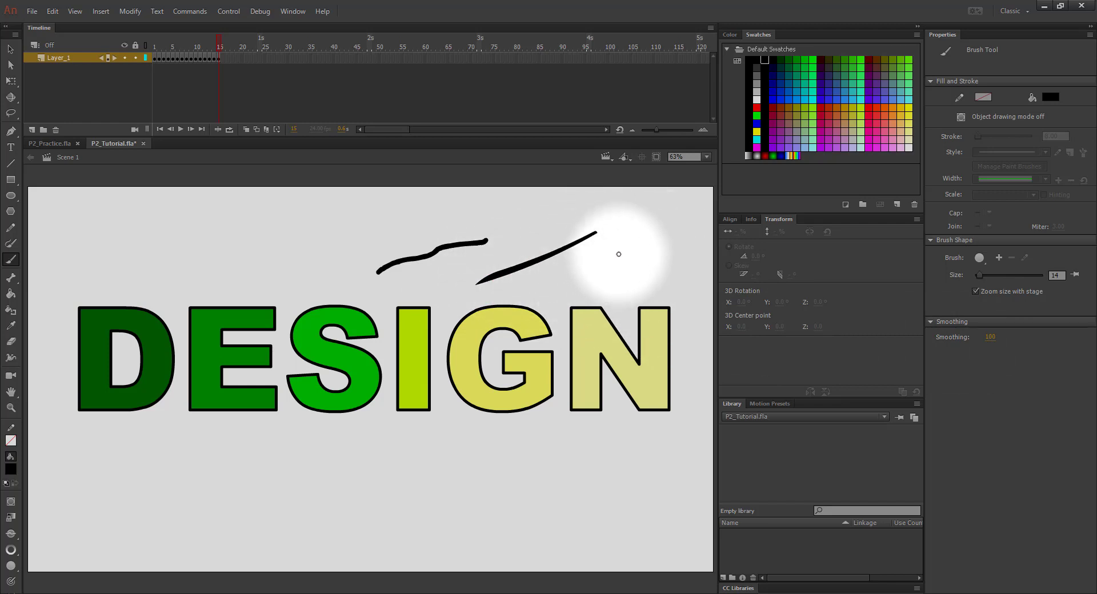
pyautogui.moveTo(629, 241)
pyautogui.mouseDown()
pyautogui.moveTo(618, 249)
pyautogui.moveTo(626, 273)
pyautogui.moveTo(649, 265)
pyautogui.moveTo(642, 244)
pyautogui.mouseUp()
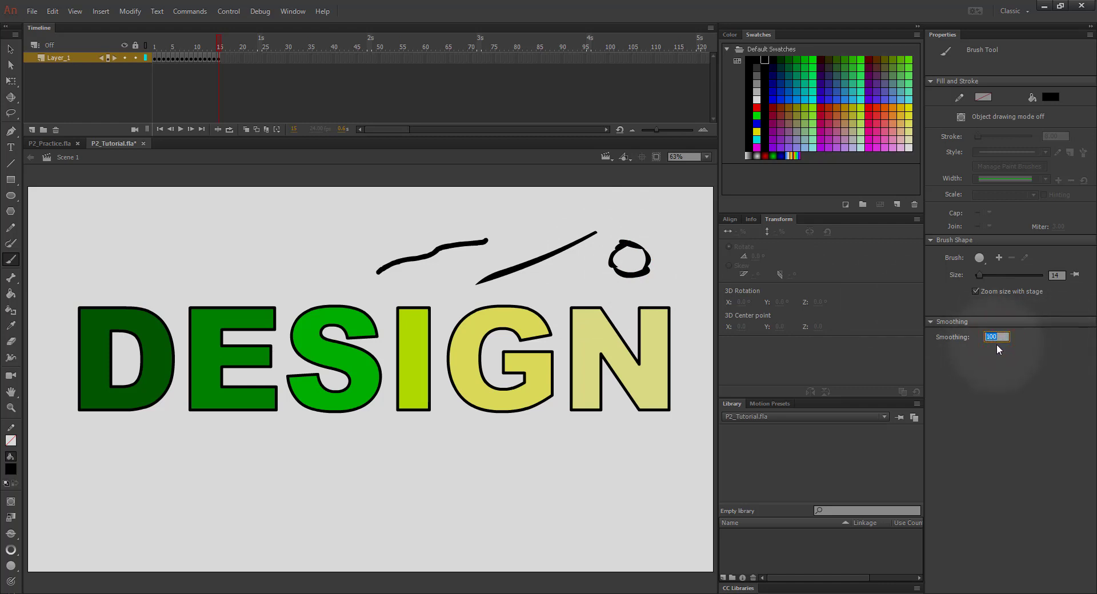
# - Set the brush smoothing to 60 and delete the three test strokes above the lettering
pyautogui.press('Return')
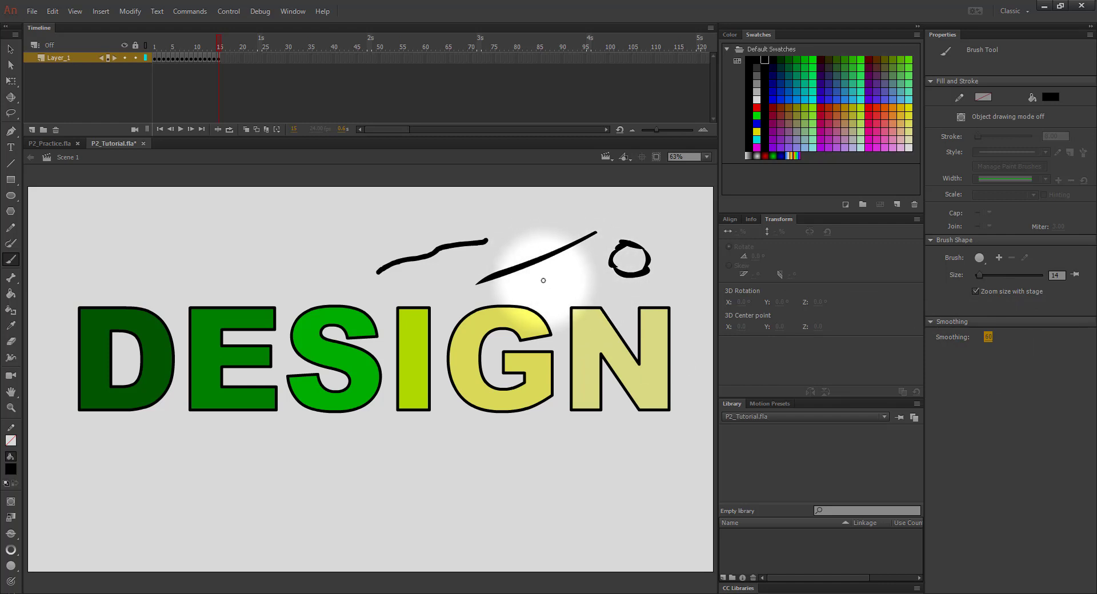
pyautogui.press('v')
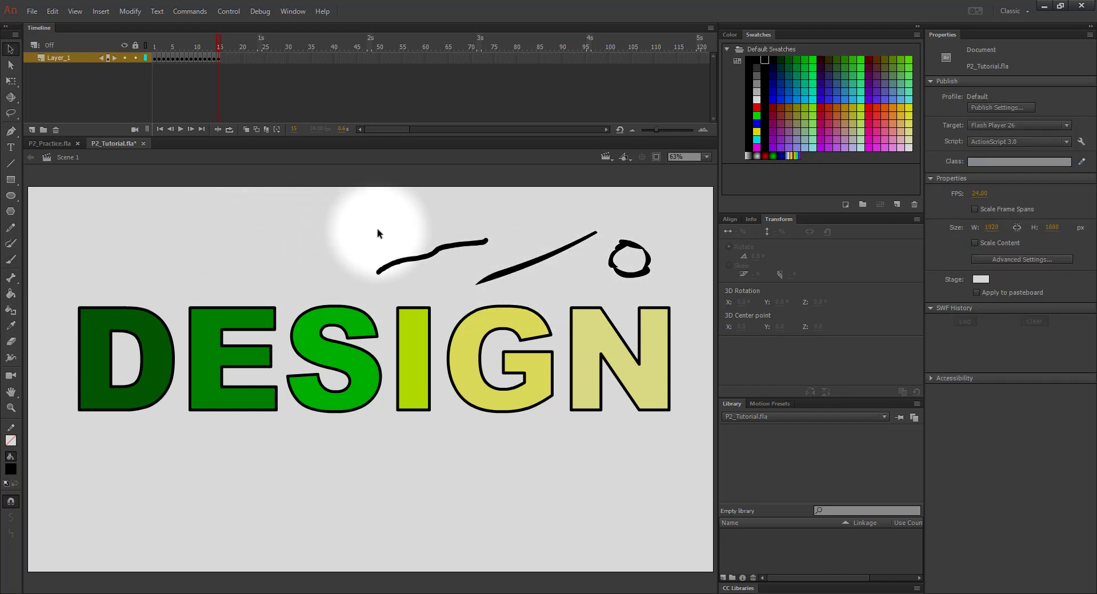
pyautogui.moveTo(375, 229)
pyautogui.mouseDown()
pyautogui.moveTo(686, 257)
pyautogui.moveTo(663, 303)
pyautogui.mouseUp()
pyautogui.press('Delete')
# - Paint a short black brush stroke above the letter D on the frame 15 keyframe
pyautogui.press('b')
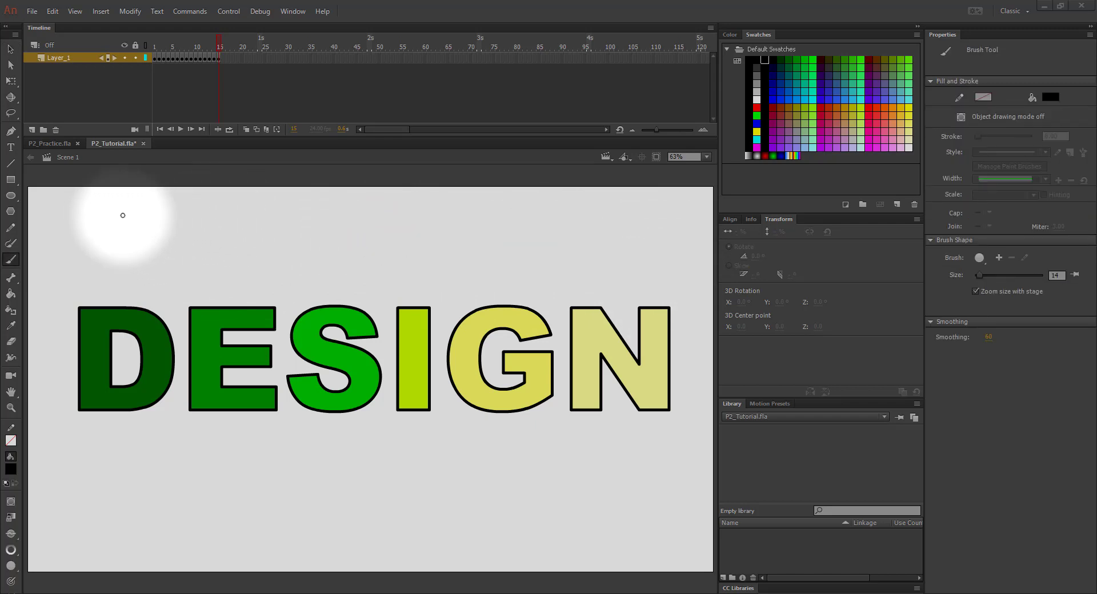
pyautogui.moveTo(135, 210); pyautogui.dragTo(125, 218)
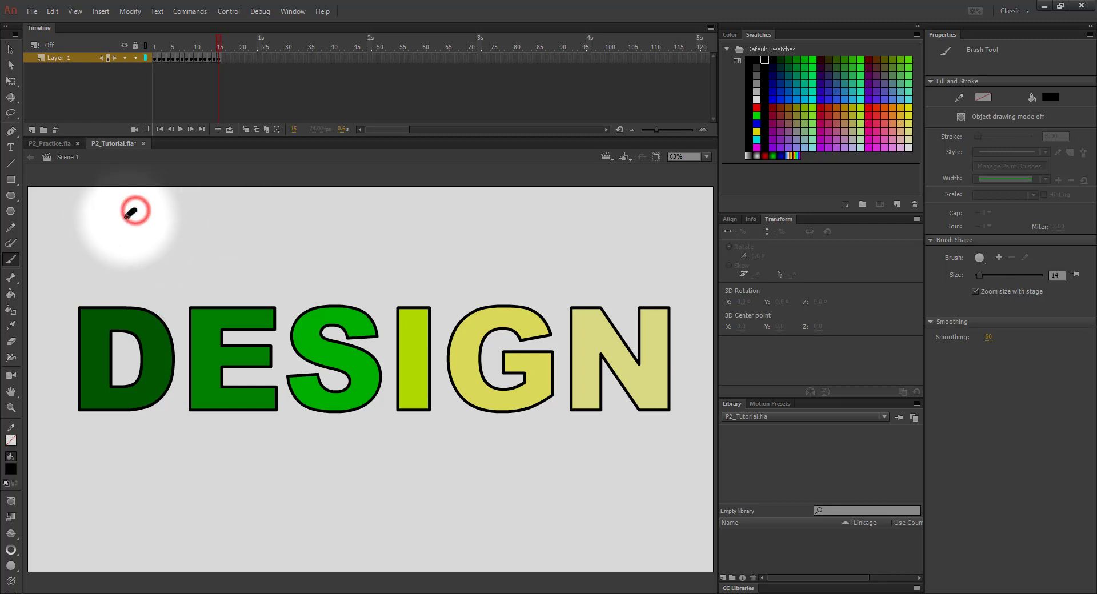
# - Extend the brush stroke above the letter D into a closed ring, adding keyframes through frame 18
pyautogui.press('F6')
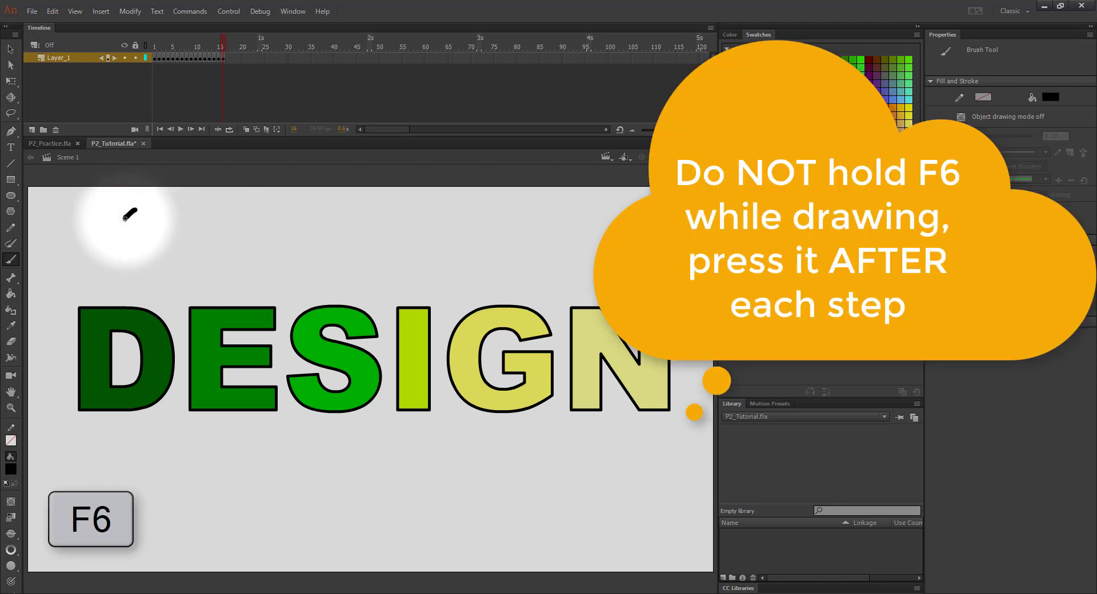
pyautogui.press('F6')
pyautogui.moveTo(125, 218); pyautogui.dragTo(139, 228)
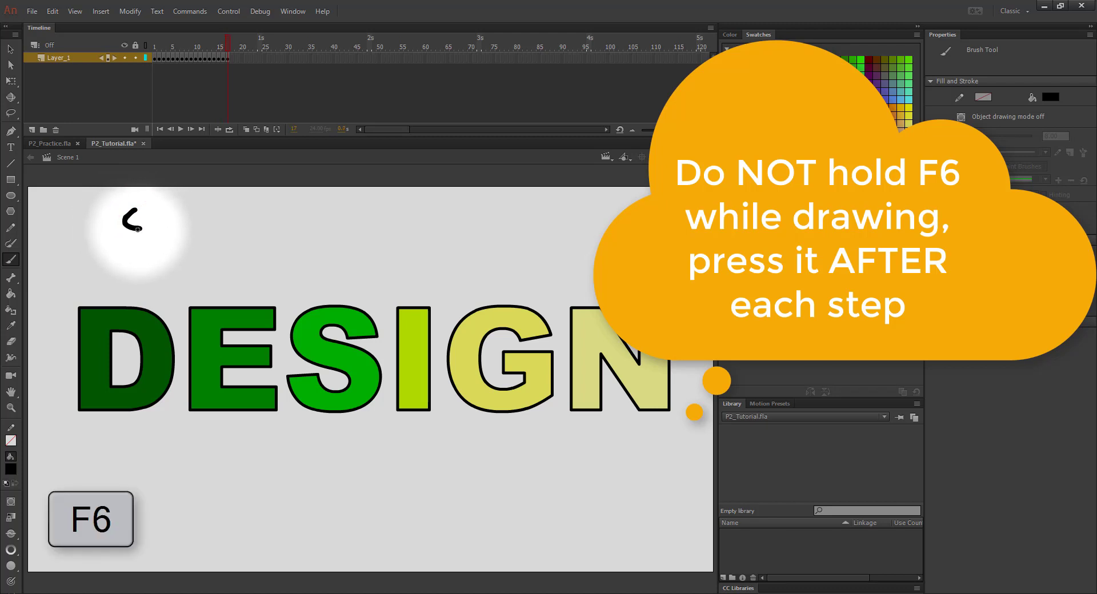
pyautogui.press('F6')
pyautogui.moveTo(141, 228)
pyautogui.mouseDown()
pyautogui.moveTo(150, 218)
pyautogui.moveTo(140, 208)
pyautogui.mouseUp()
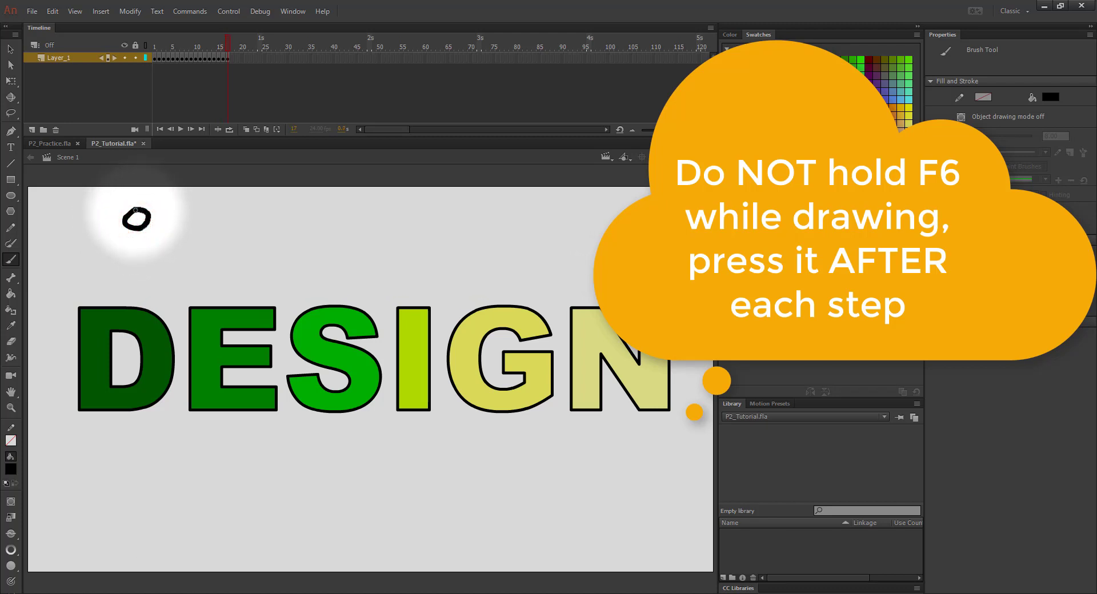
pyautogui.click(232, 41)
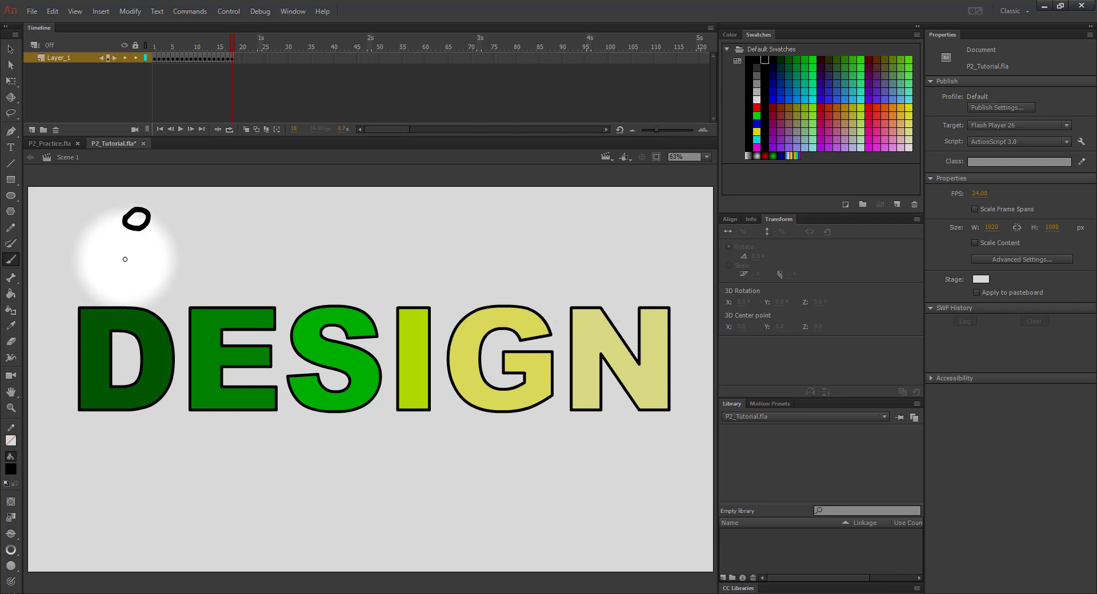
# - Paint a smaller ring and a black dot just above the letter D, adding keyframes through frame 21
pyautogui.moveTo(128, 259); pyautogui.dragTo(131, 264)
pyautogui.press('F6')
pyautogui.press('F6')
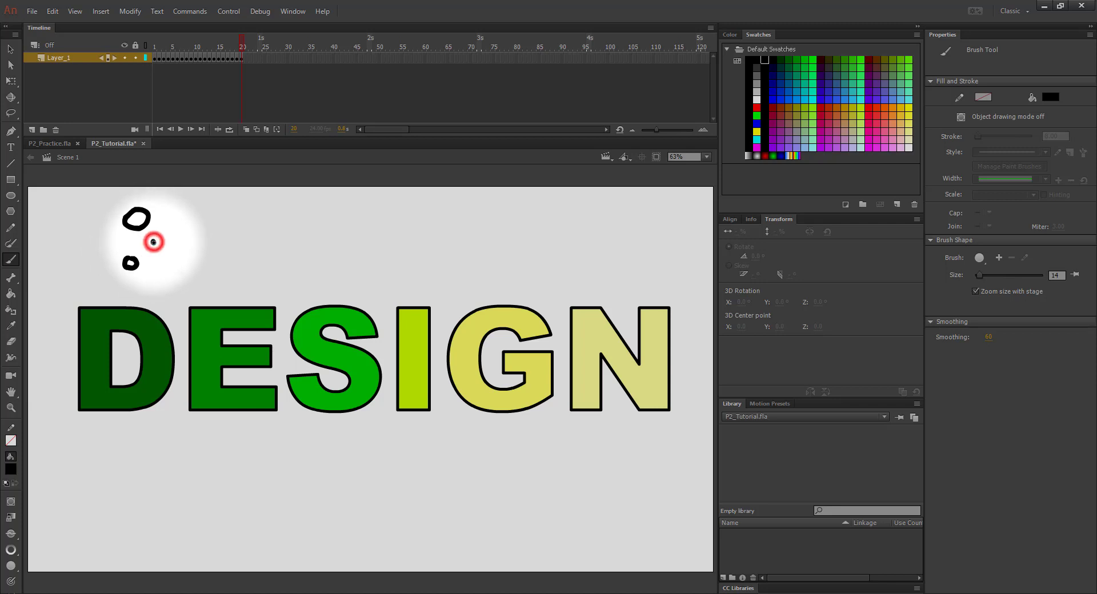
pyautogui.press('F6')
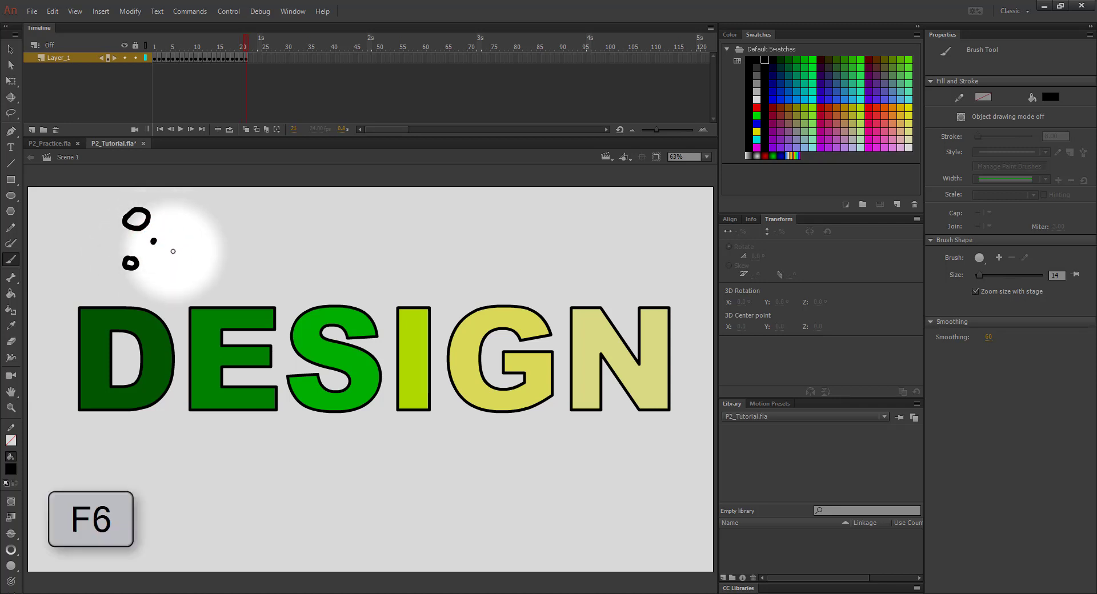
# - Paint a ring above the gap between D and E and another above the E in stages, adding keyframes through frame 27
pyautogui.click(184, 261)
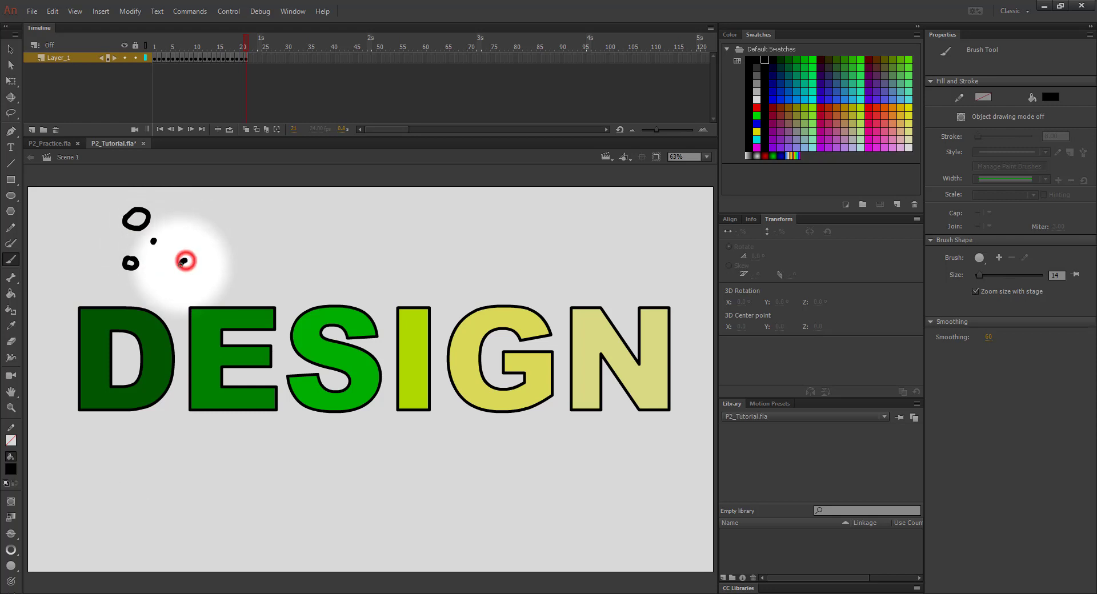
pyautogui.press('F6')
pyautogui.moveTo(180, 275)
pyautogui.mouseDown()
pyautogui.moveTo(203, 275)
pyautogui.moveTo(186, 258)
pyautogui.mouseUp()
pyautogui.press('F6')
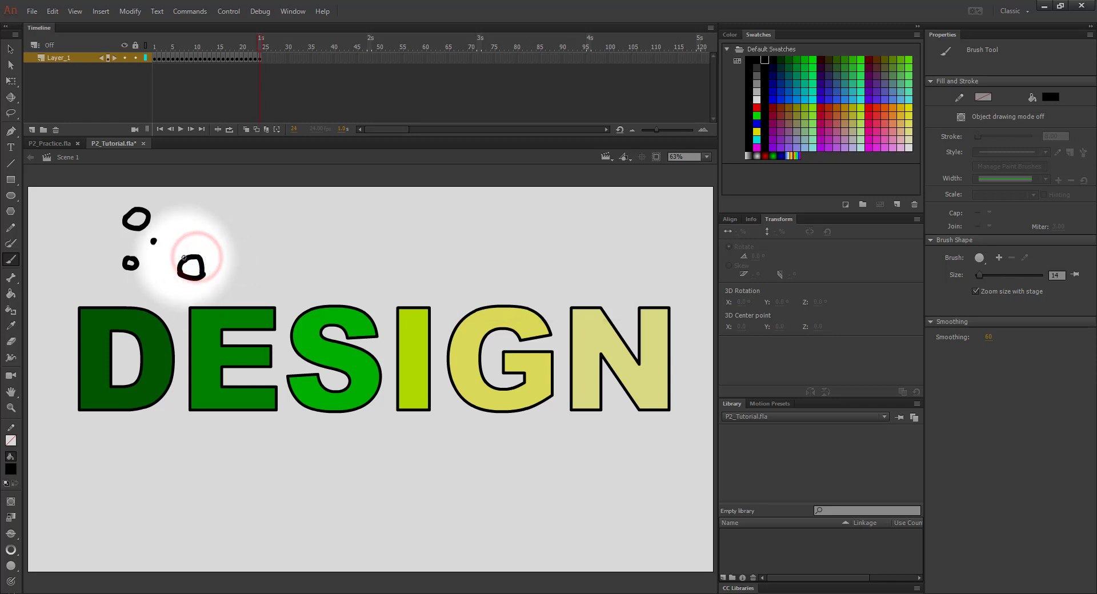
pyautogui.press('F6')
pyautogui.moveTo(222, 211)
pyautogui.mouseDown()
pyautogui.moveTo(224, 230)
pyautogui.moveTo(236, 227)
pyautogui.moveTo(243, 217)
pyautogui.moveTo(224, 210)
pyautogui.mouseUp()
pyautogui.press('F6')
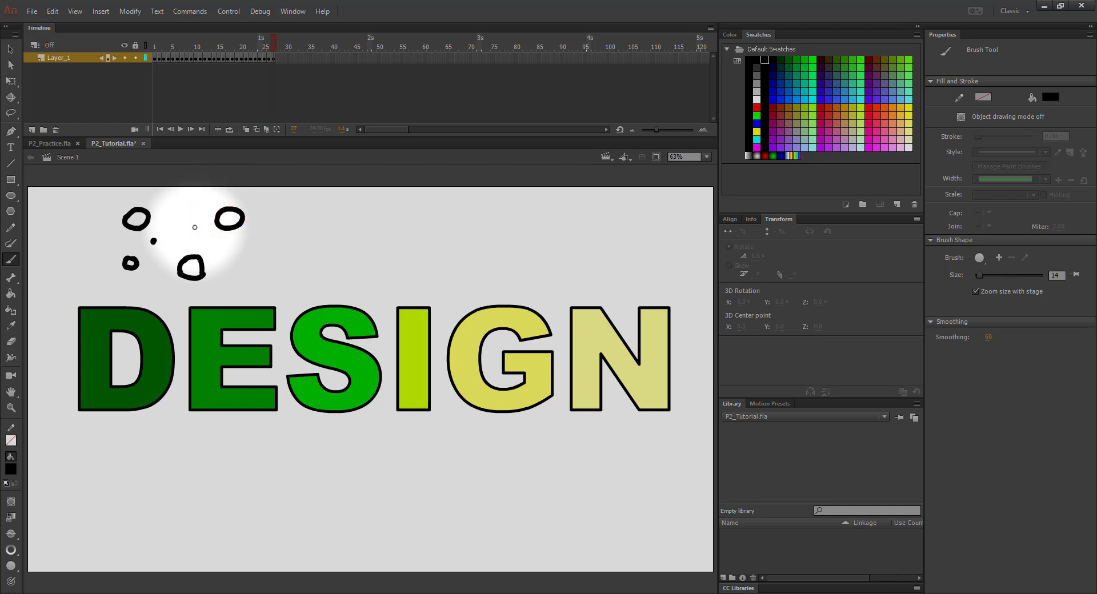
# - Scatter four small black dots around the rings above D and E, one per keyframe, through frame 31
pyautogui.press('F6')
pyautogui.click(220, 254)
pyautogui.press('F6')
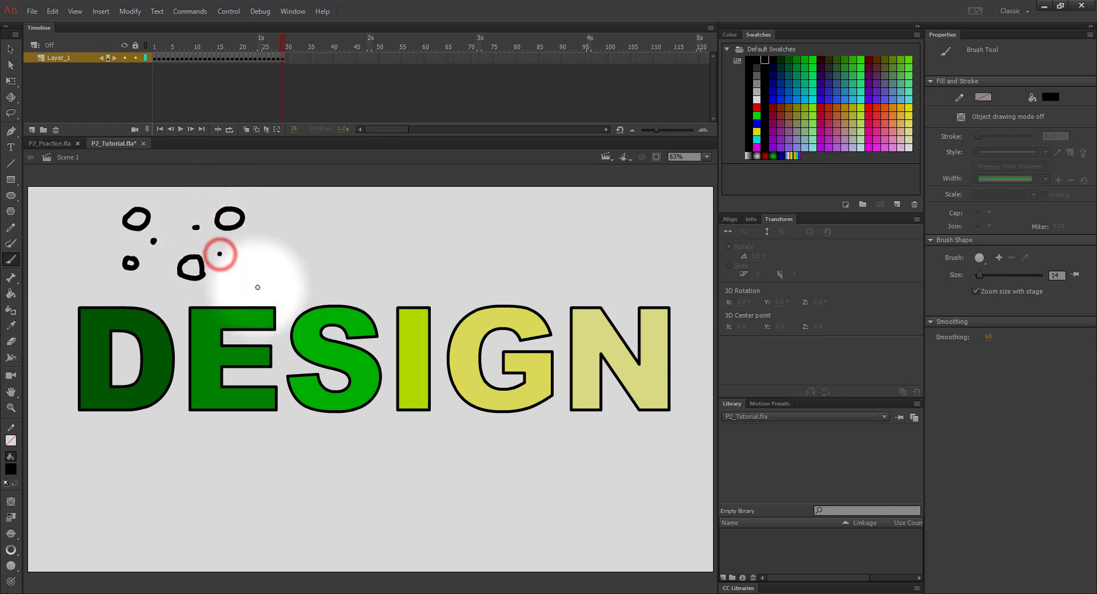
pyautogui.click(158, 287)
pyautogui.press('F6')
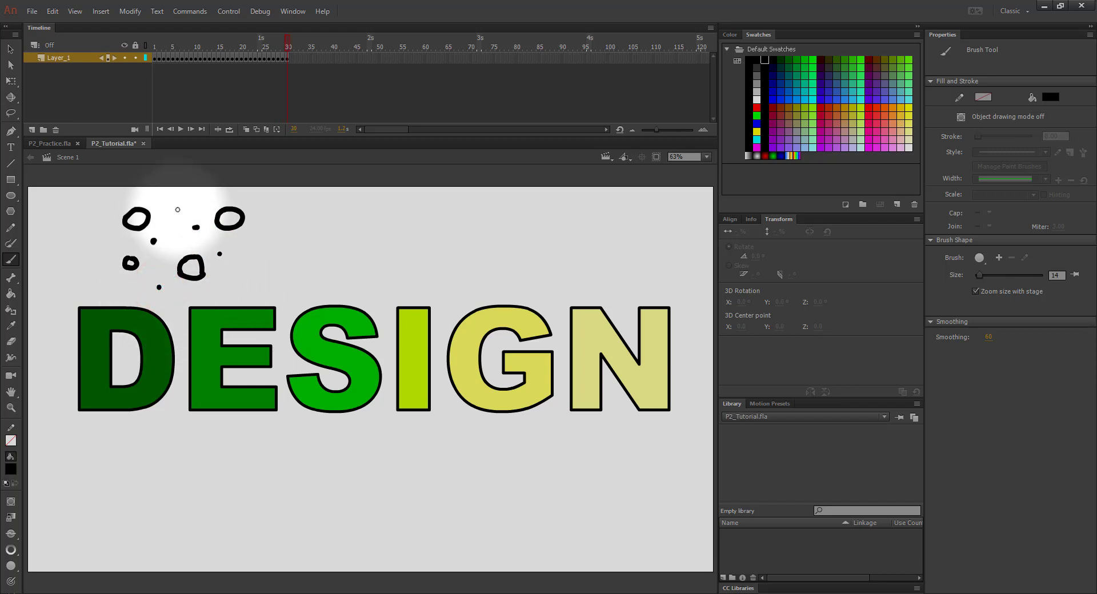
pyautogui.click(179, 210)
pyautogui.press('F6')
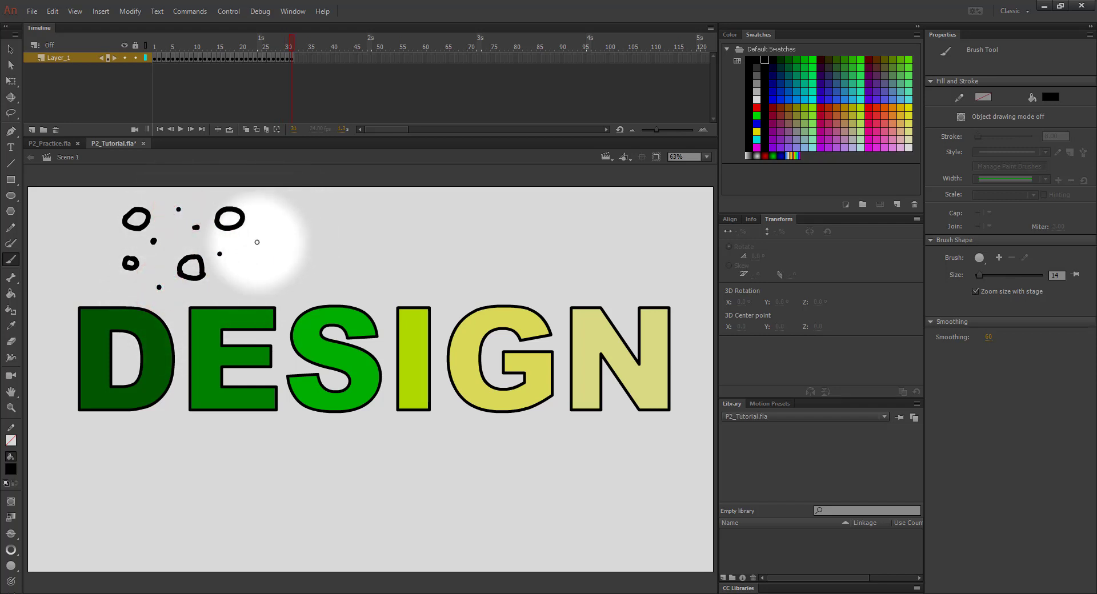
# - Paint an oval ring above the right edge of the E in stages, adding keyframes through frame 35
pyautogui.moveTo(257, 243)
pyautogui.mouseDown()
pyautogui.moveTo(255, 254)
pyautogui.moveTo(280, 260)
pyautogui.moveTo(280, 243)
pyautogui.moveTo(259, 243)
pyautogui.mouseUp()
pyautogui.press('F6')
pyautogui.press('F6')
pyautogui.press('F6')
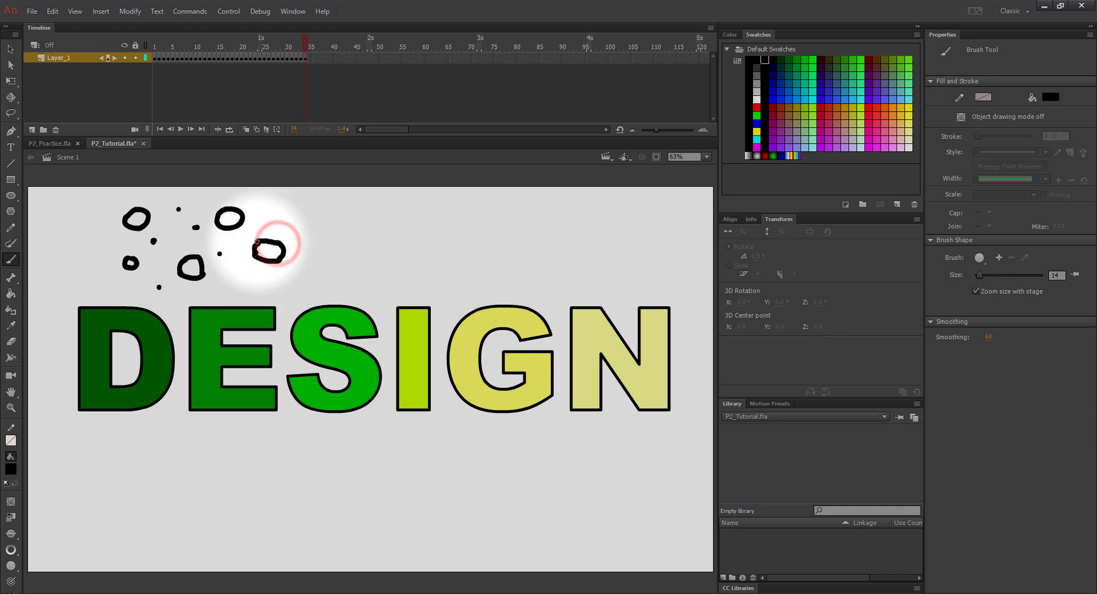
pyautogui.press('F6')
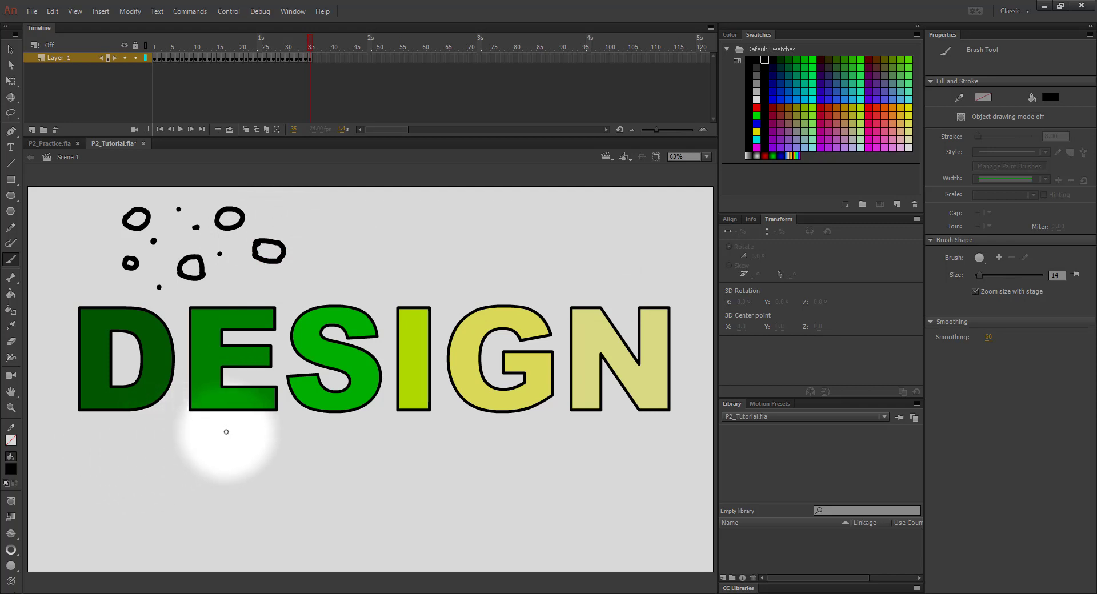
# - Paint a zigzag line below the E and a slanted line below the S in stages, adding keyframes through frame 44
pyautogui.moveTo(230, 433)
pyautogui.mouseDown()
pyautogui.moveTo(200, 440)
pyautogui.moveTo(230, 458)
pyautogui.moveTo(184, 471)
pyautogui.moveTo(208, 493)
pyautogui.moveTo(148, 507)
pyautogui.moveTo(159, 535)
pyautogui.mouseUp()
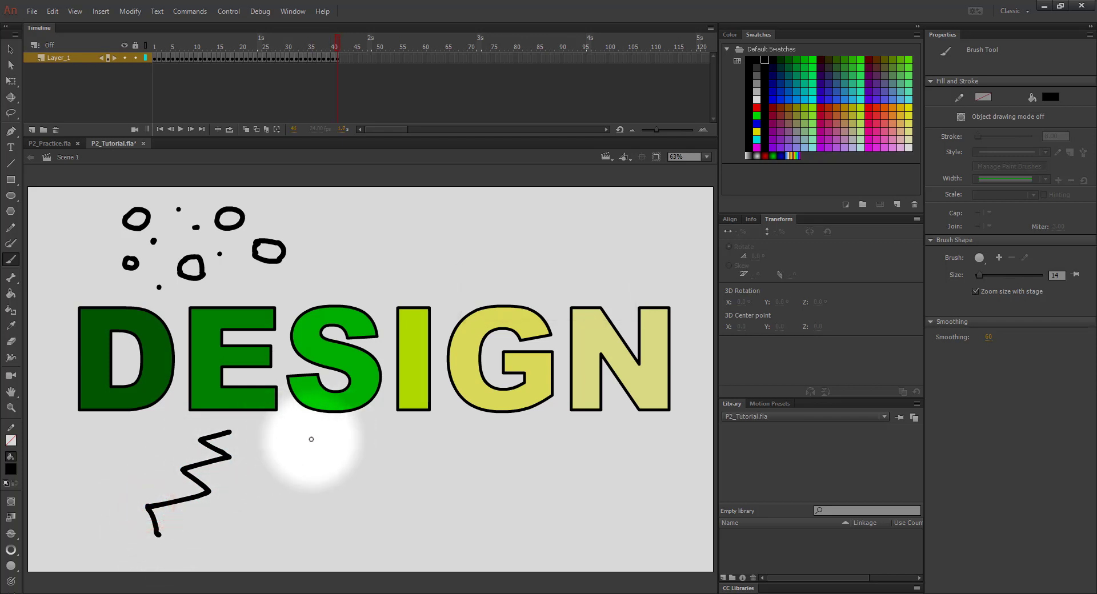
pyautogui.click(318, 433)
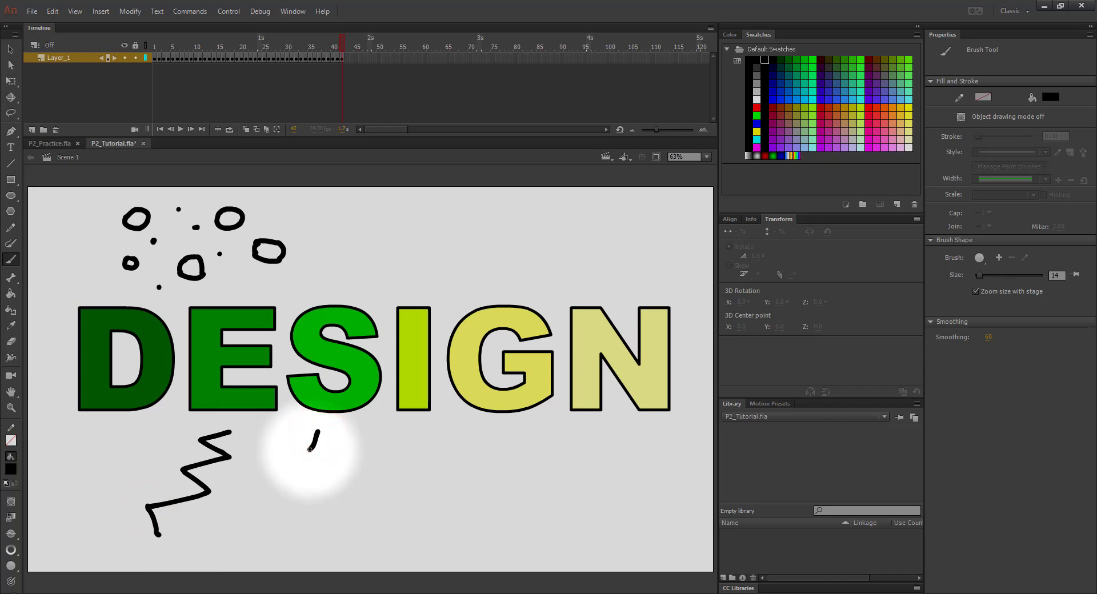
pyautogui.moveTo(316, 439); pyautogui.dragTo(264, 495)
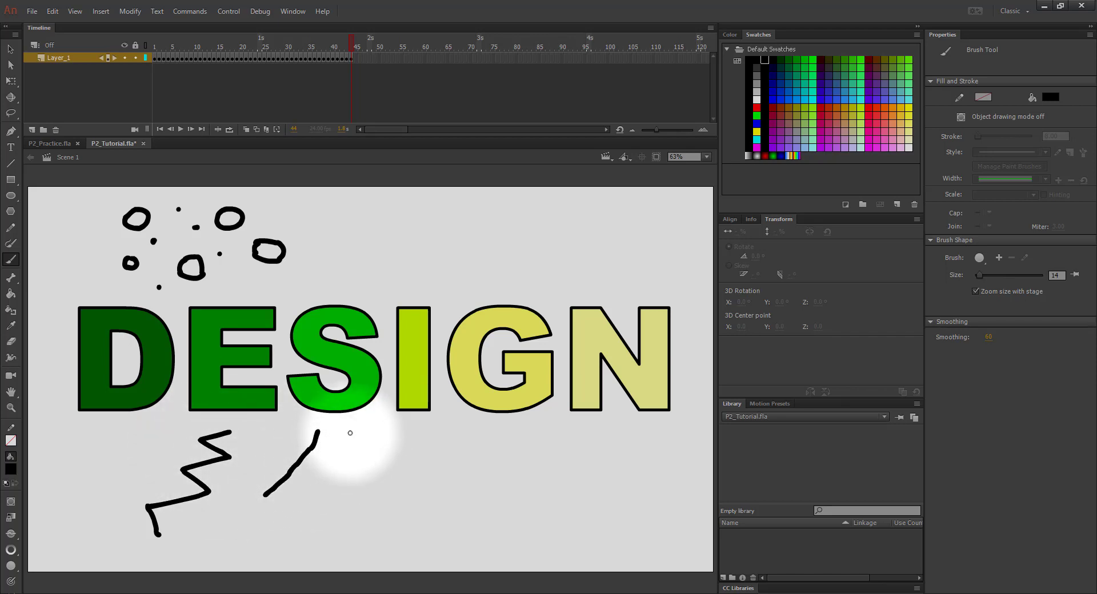
# - Paint four short strokes below the letters S, I and G, one per keyframe, through frame 48
pyautogui.moveTo(347, 430); pyautogui.dragTo(342, 460)
pyautogui.moveTo(392, 431); pyautogui.dragTo(399, 461)
pyautogui.moveTo(443, 434); pyautogui.dragTo(463, 466)
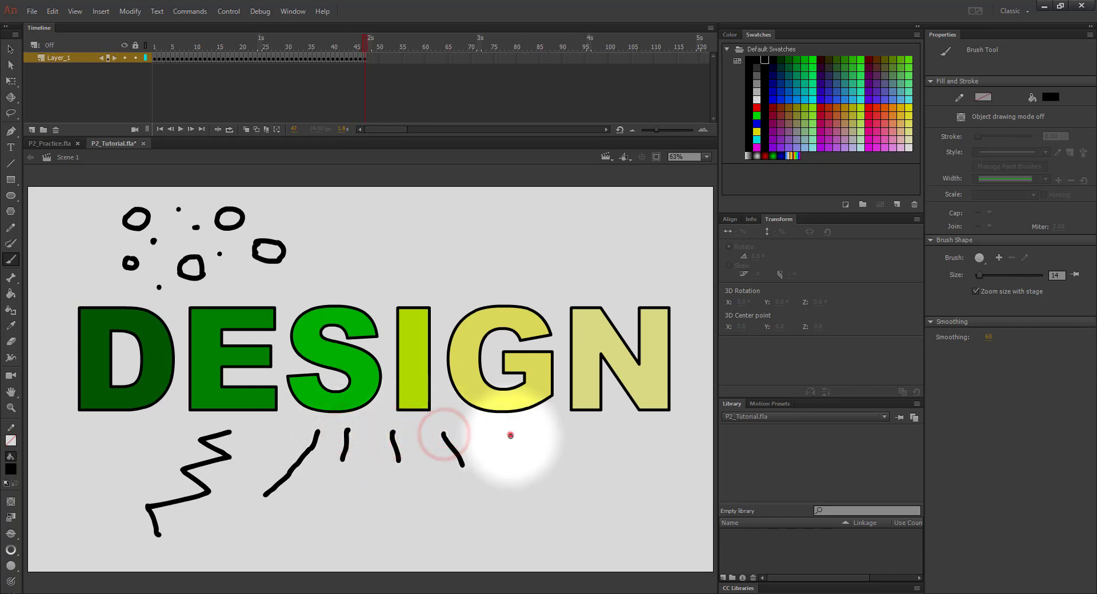
pyautogui.moveTo(509, 434); pyautogui.dragTo(530, 466)
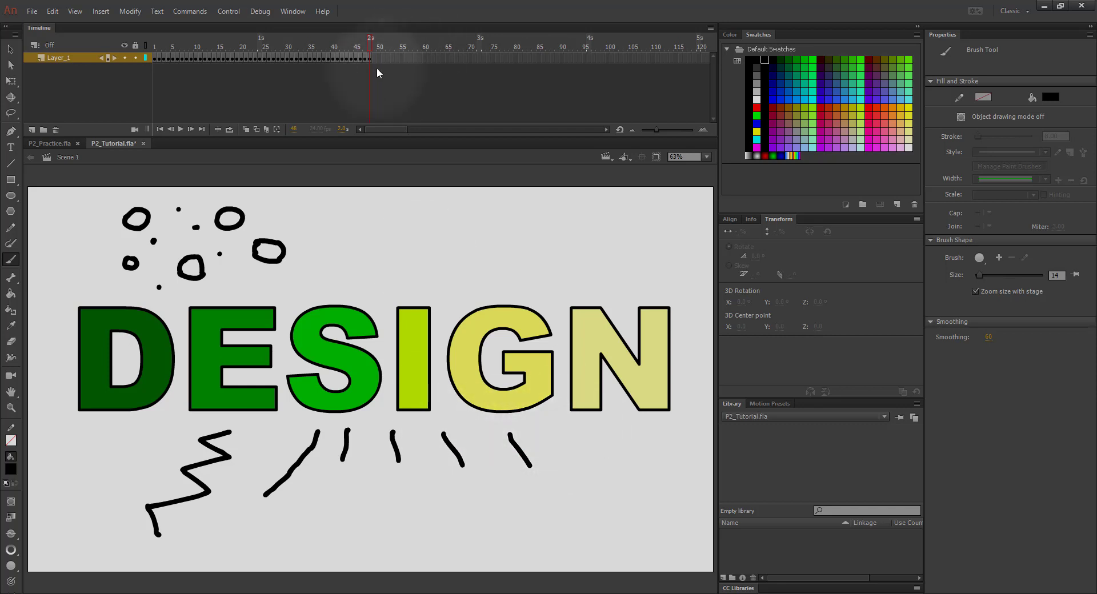
# - Return to frame 1 and play the animation through to check the sequence
pyautogui.moveTo(370, 43); pyautogui.dragTo(150, 36)
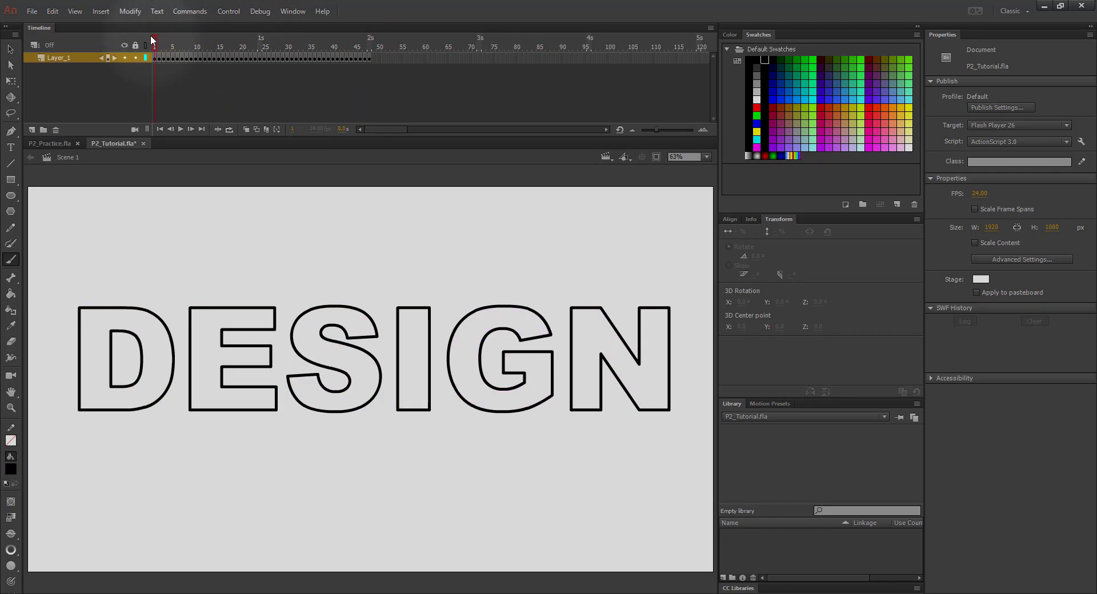
pyautogui.click(182, 130)
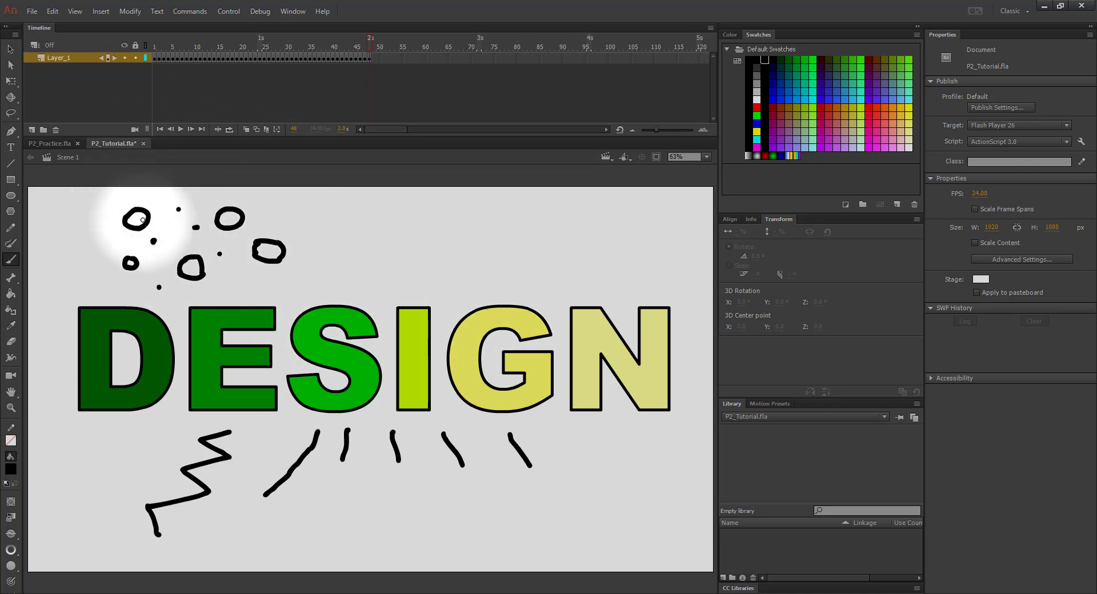
# - Set the Paint Bucket tool's gap option to Close Large Gaps
pyautogui.click(11, 294)
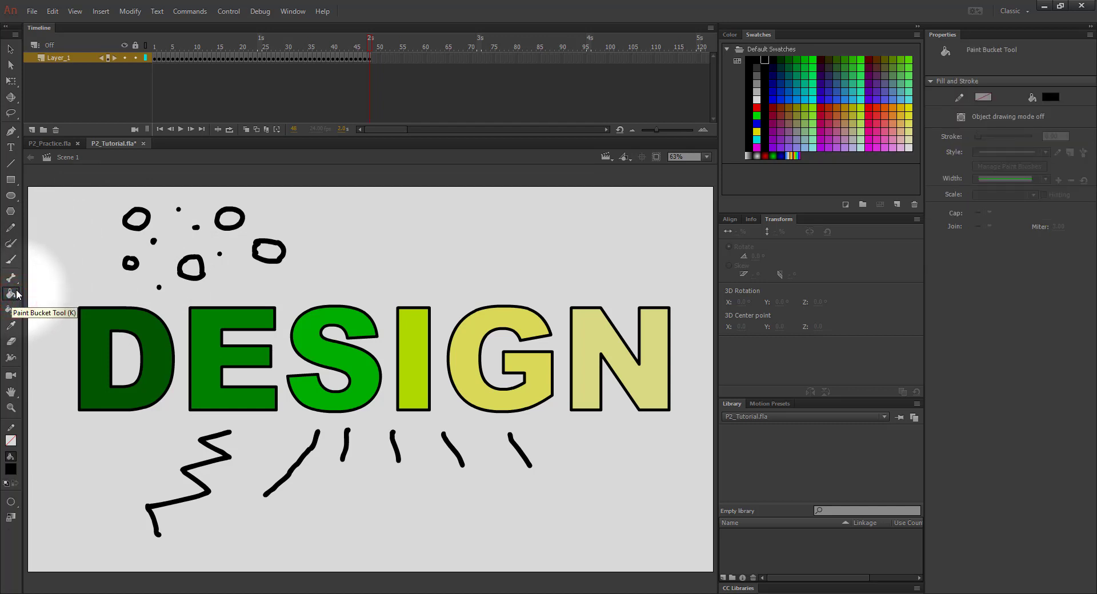
pyautogui.click(10, 503)
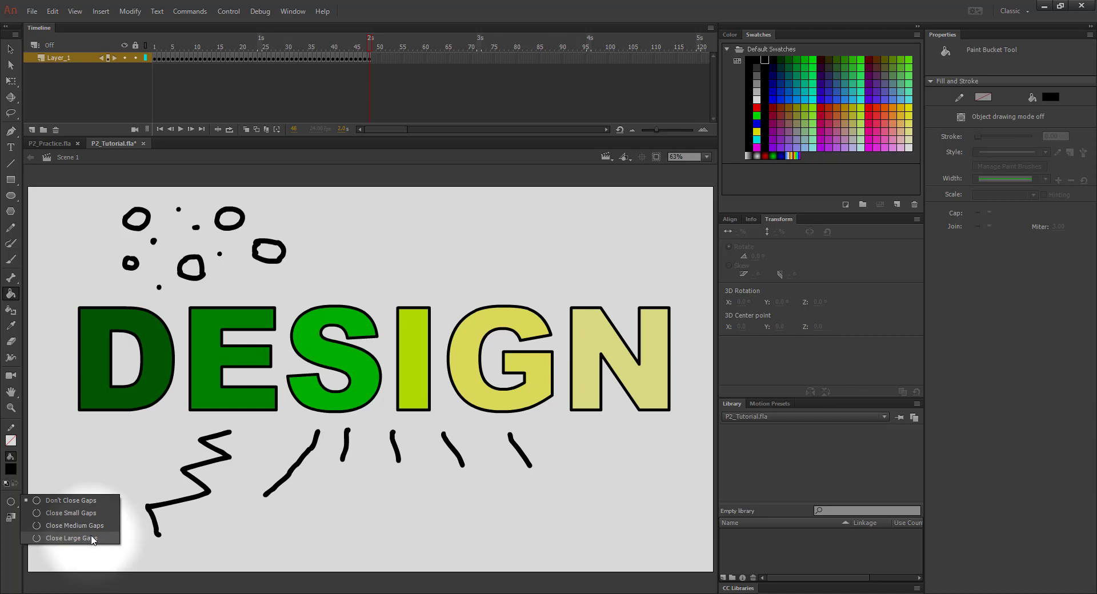
pyautogui.click(91, 538)
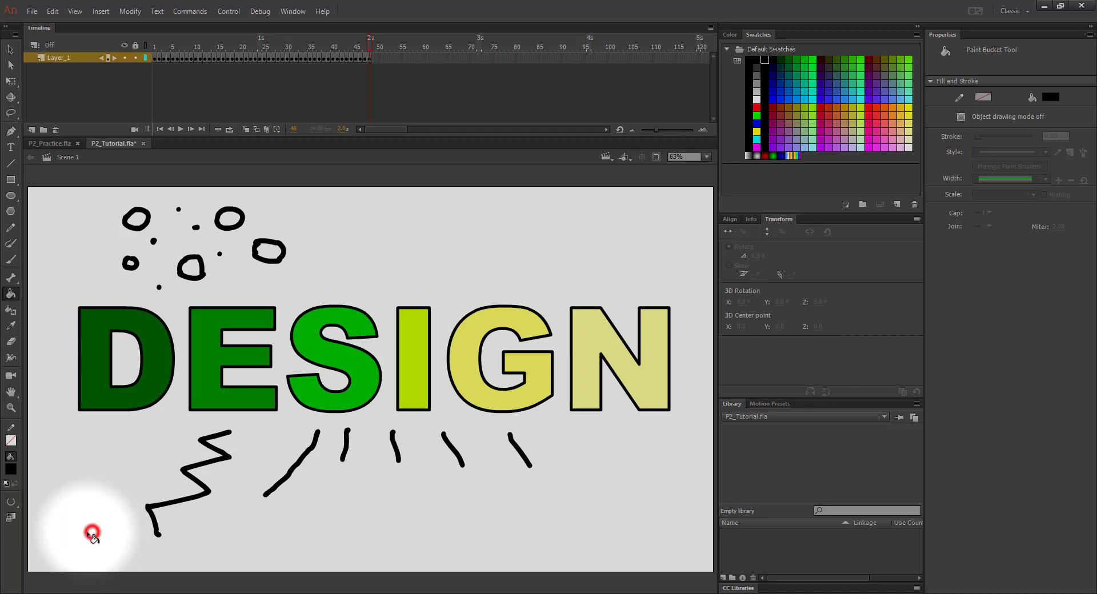
# - Fill the upper ring above the D with violet and add a keyframe at frame 49
pyautogui.click(10, 470)
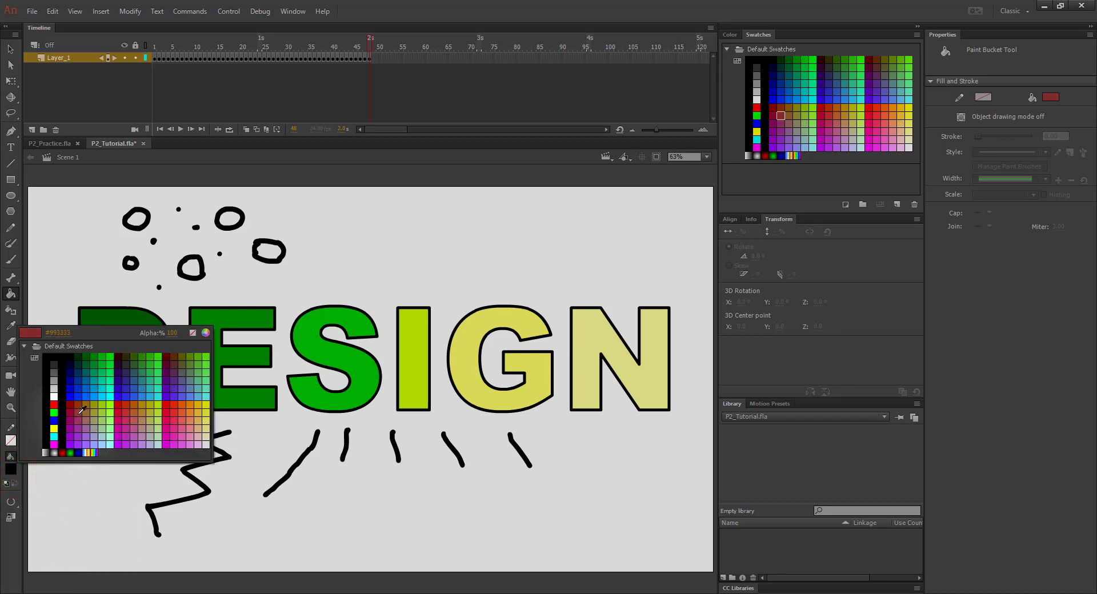
pyautogui.click(78, 412)
pyautogui.click(10, 469)
pyautogui.click(70, 449)
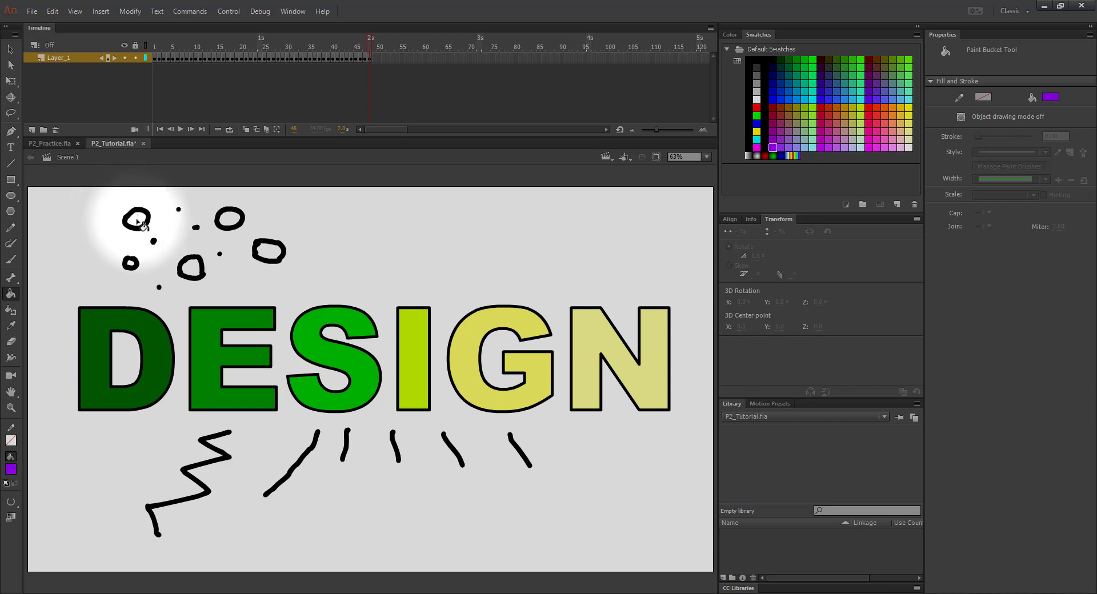
pyautogui.press('F6')
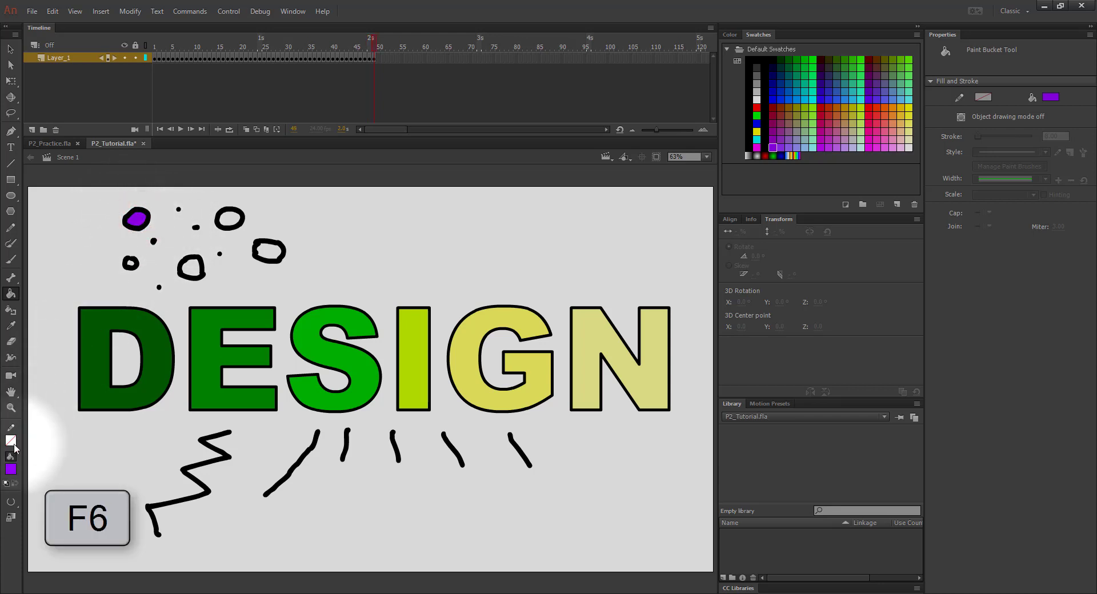
# - Fill the small ring just above the D with a lighter violet and add a keyframe at frame 50
pyautogui.click(10, 472)
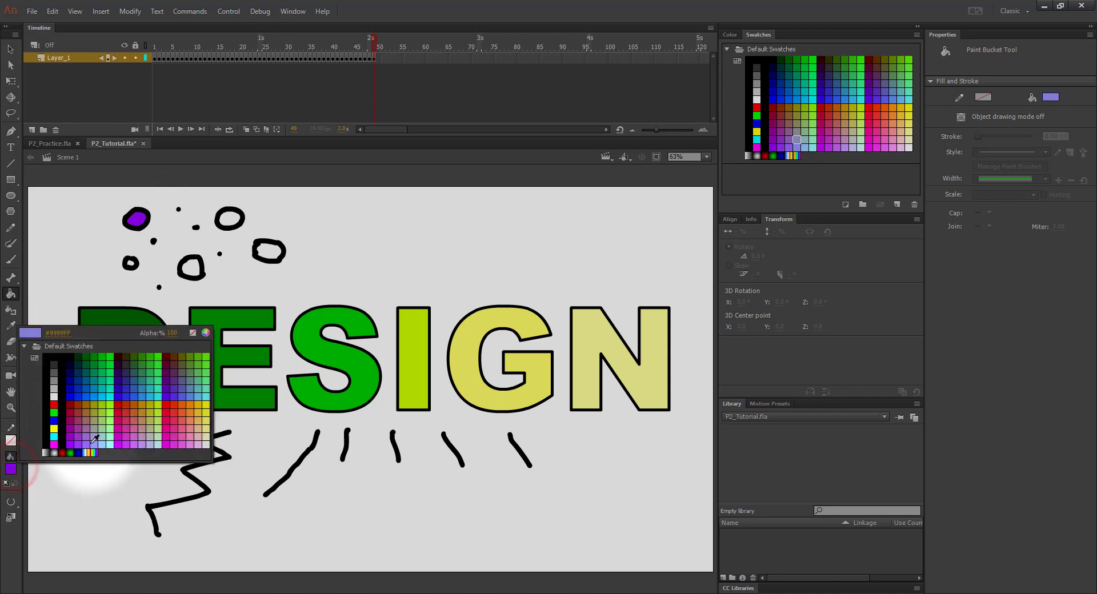
pyautogui.click(90, 444)
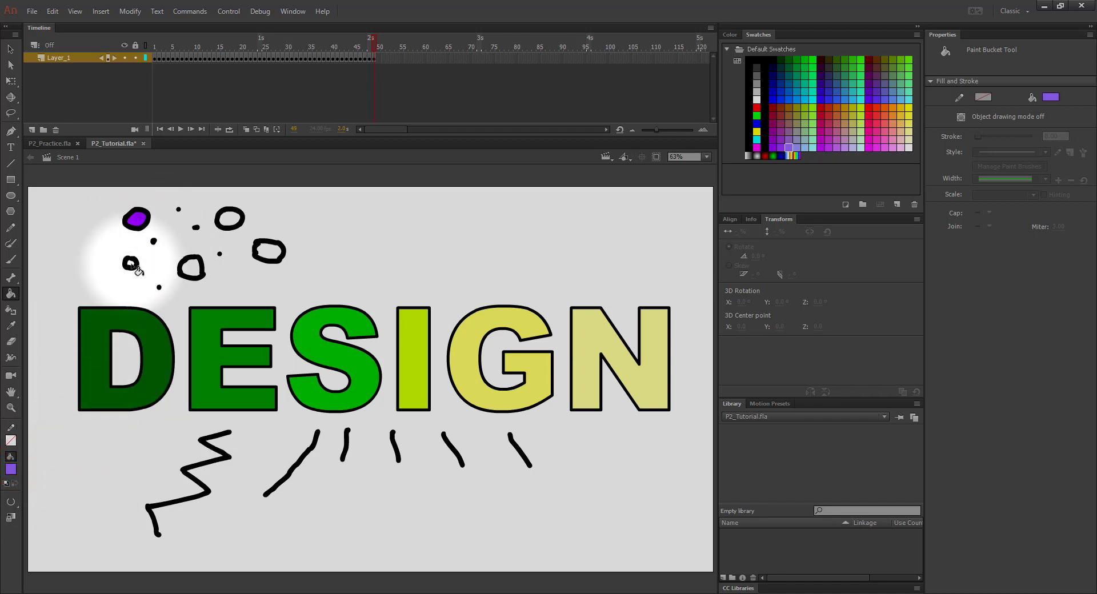
pyautogui.click(132, 264)
pyautogui.press('F6')
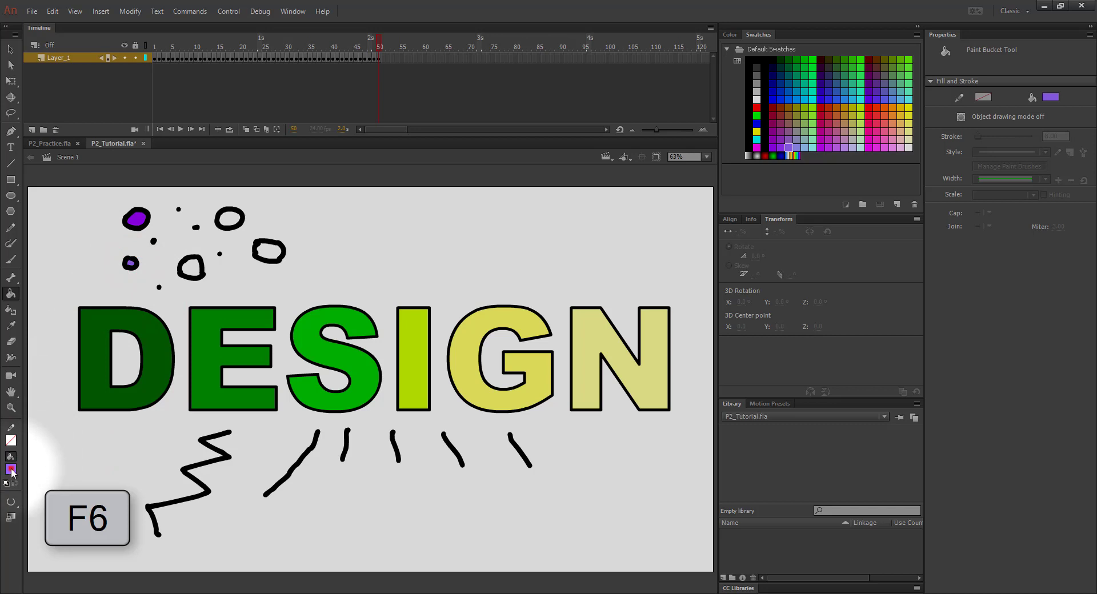
# - Fill the ring above the E with periwinkle blue and add a keyframe at frame 51
pyautogui.click(10, 469)
pyautogui.click(94, 445)
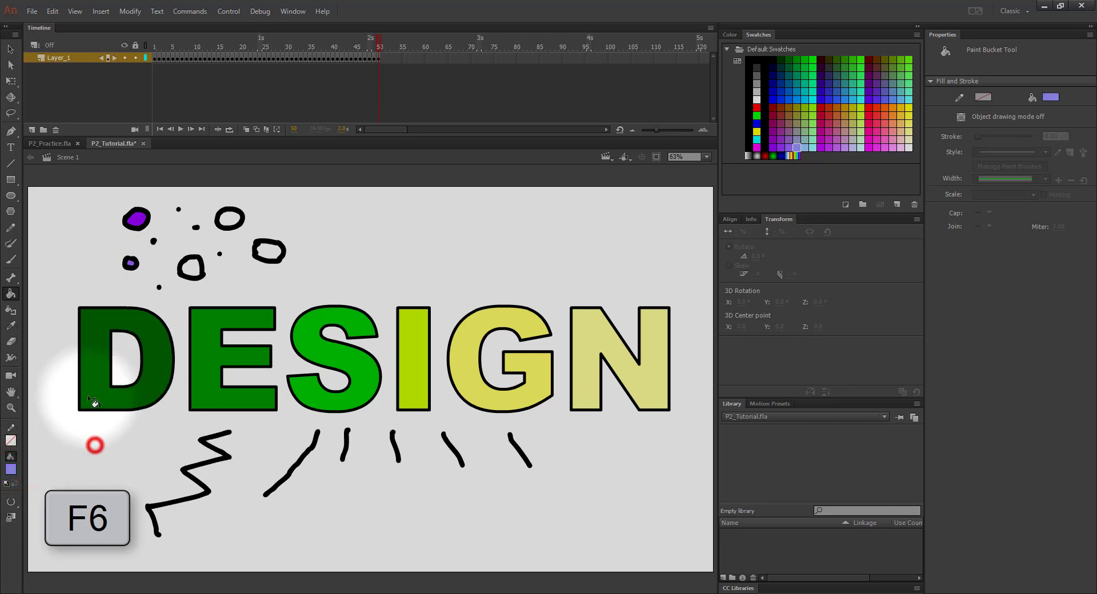
pyautogui.click(235, 220)
pyautogui.press('F6')
# - Fill the ring above the gap between D and E with #9999CC and add a keyframe at frame 52
pyautogui.click(10, 469)
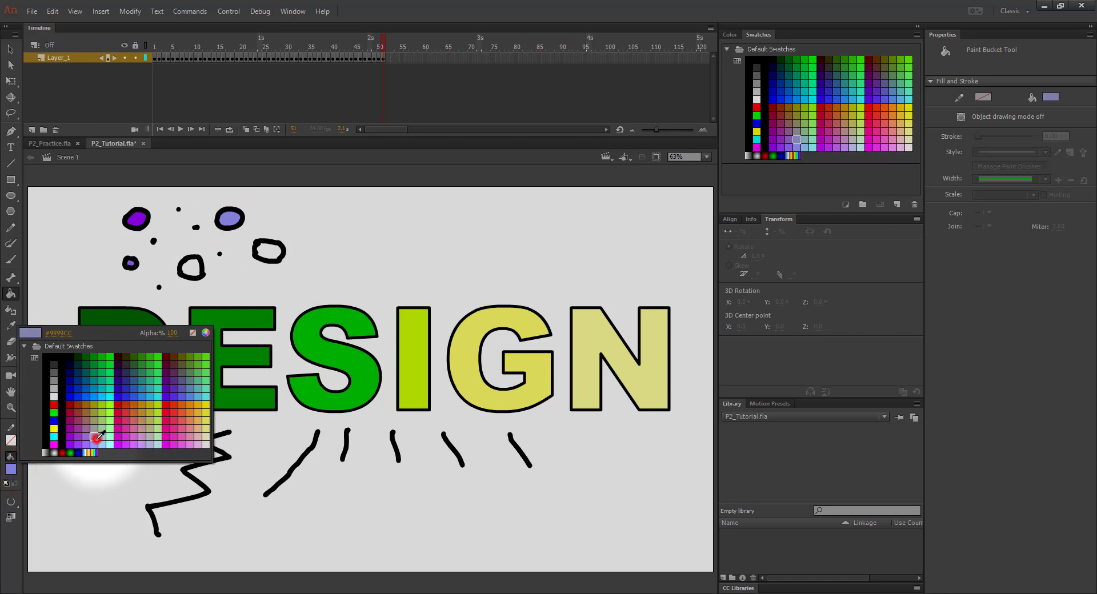
pyautogui.click(100, 437)
pyautogui.click(191, 267)
pyautogui.press('F6')
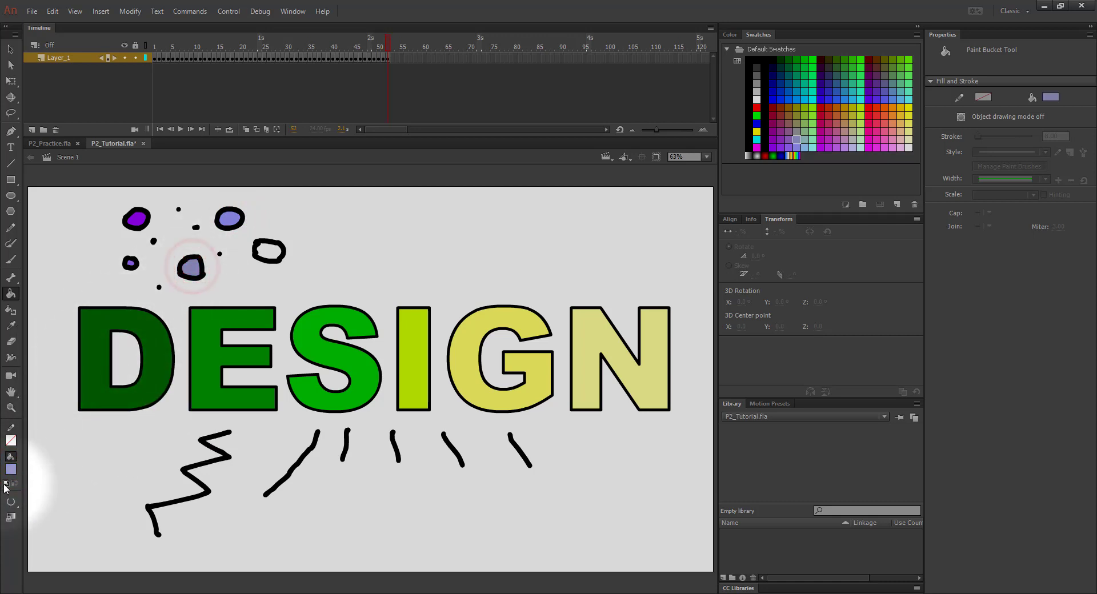
# - Recolor the black outline of the upper ring above the D with turquoise #00FFCC and add a keyframe at frame 53
pyautogui.click(10, 469)
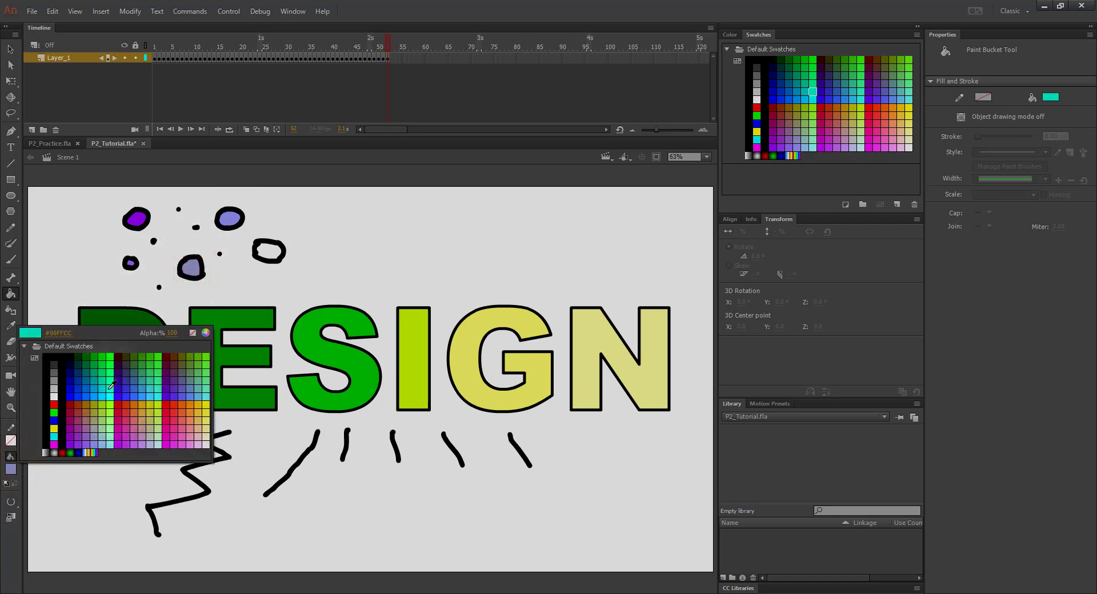
pyautogui.click(112, 384)
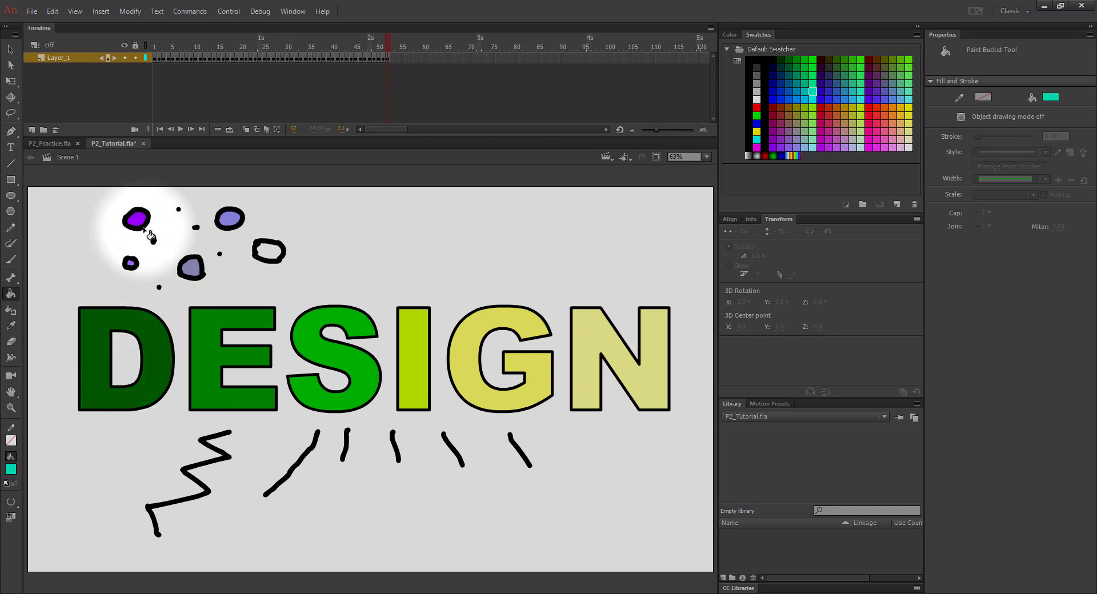
pyautogui.click(143, 229)
pyautogui.press('F6')
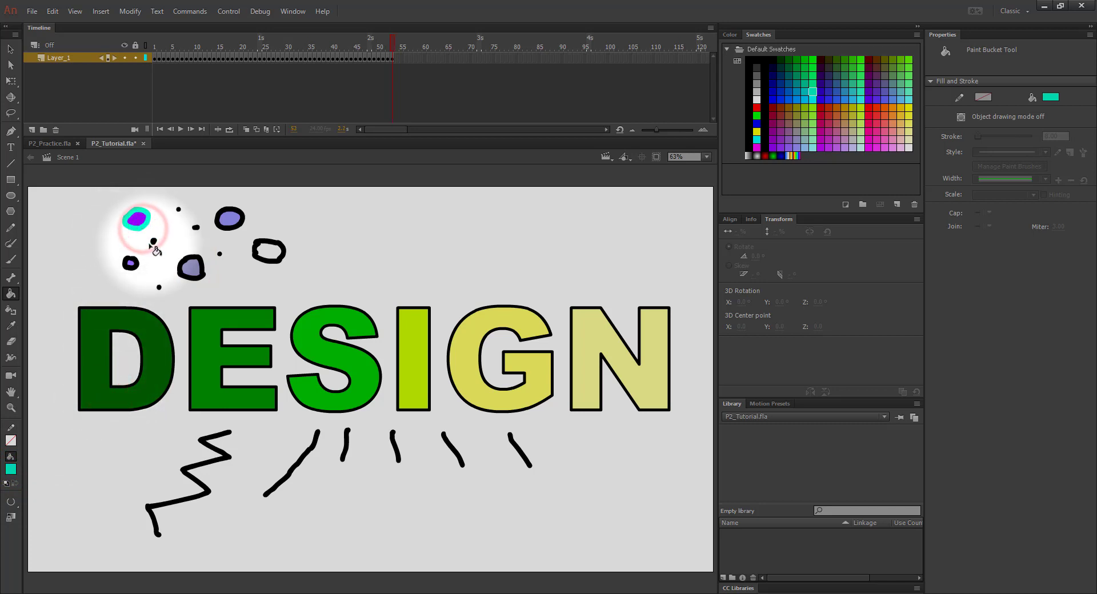
pyautogui.click(189, 271)
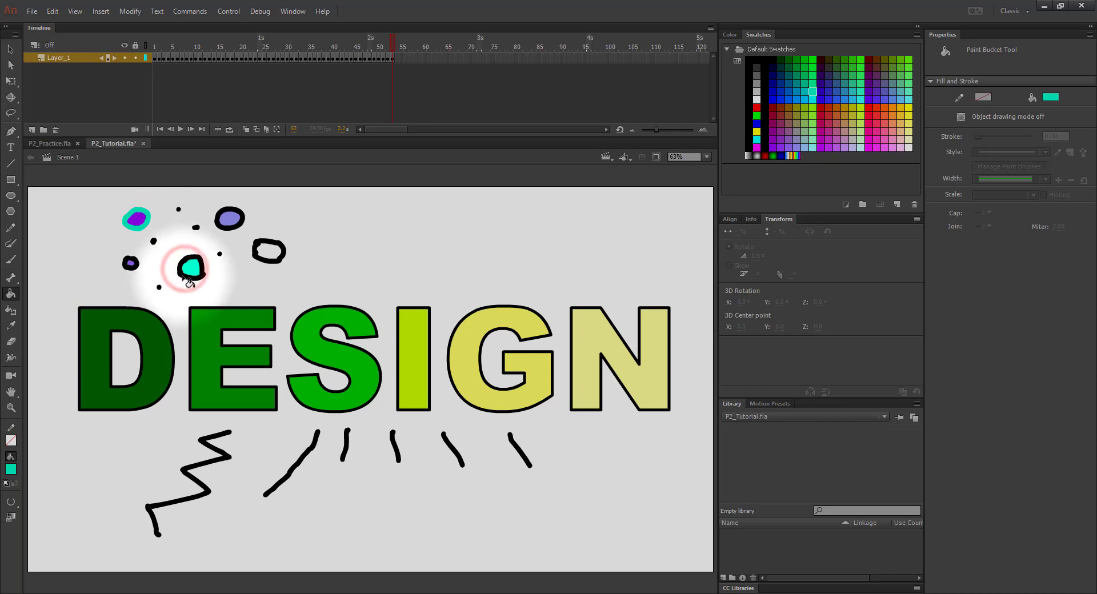
pyautogui.press('F6')
pyautogui.press(',')
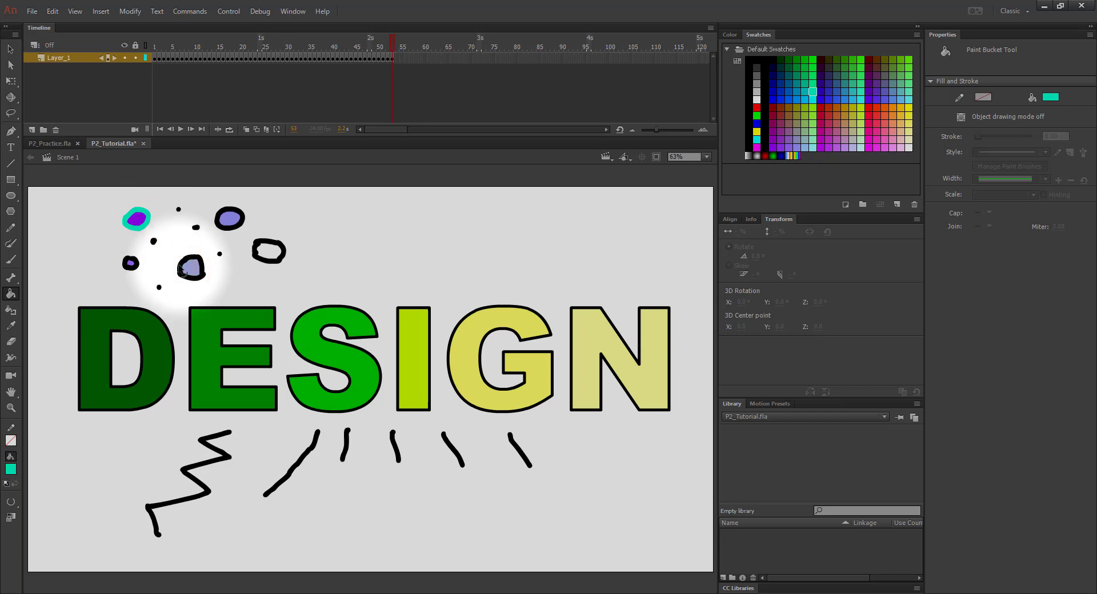
# - Fill the dot between the two upper rings with turquoise on frame 53 and the zigzag on frame 54, adding a keyframe after each
pyautogui.click(196, 227)
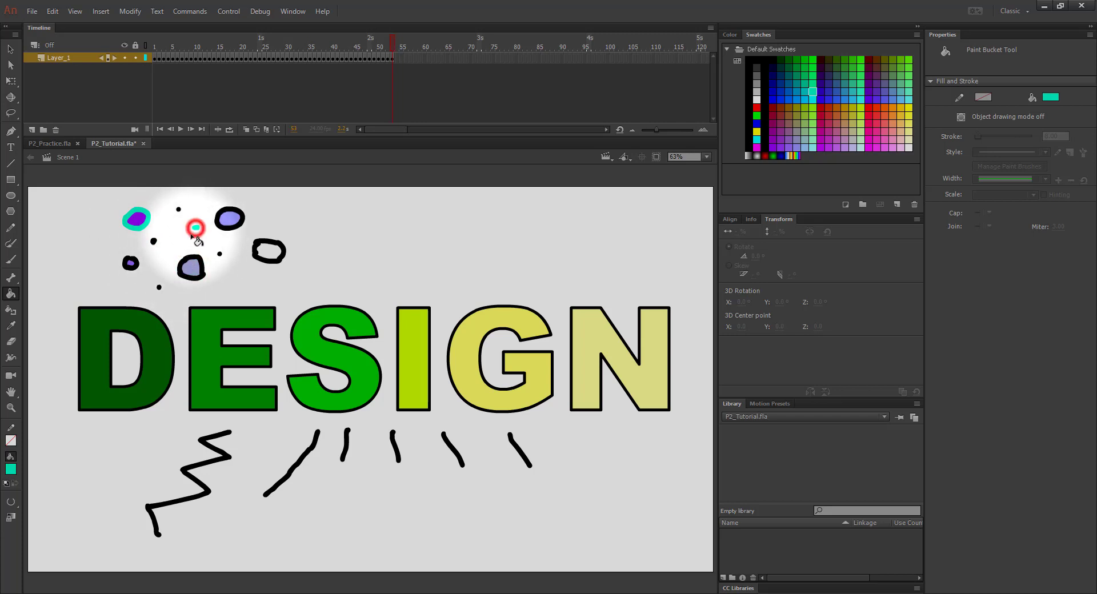
pyautogui.press('.')
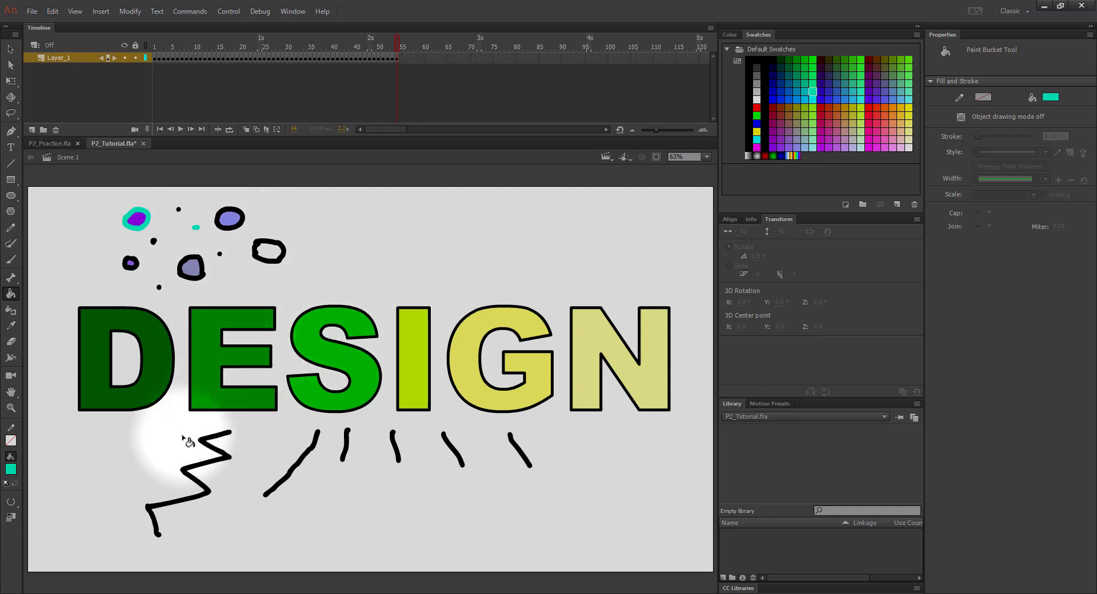
pyautogui.click(188, 473)
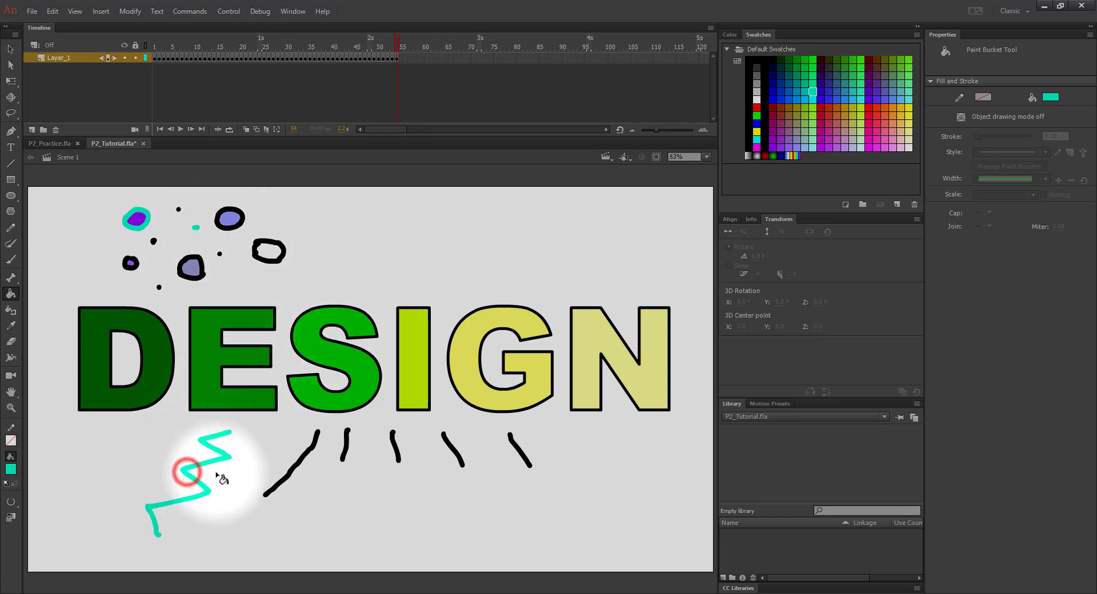
pyautogui.press('F5')
# - Choose a light green fill for the long diagonal stroke below the S
pyautogui.click(12, 469)
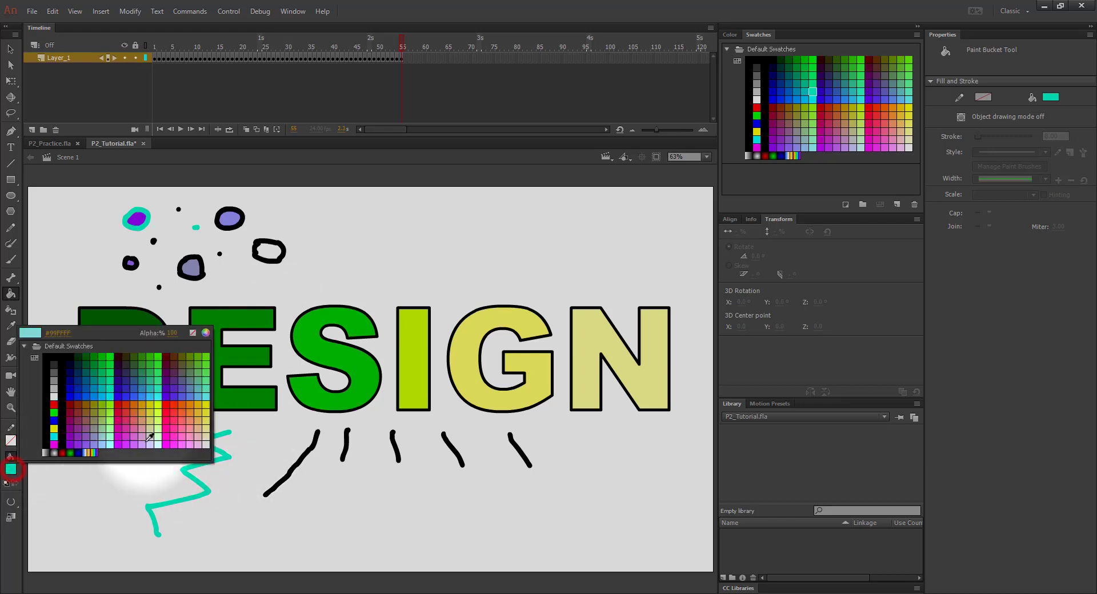
pyautogui.click(159, 432)
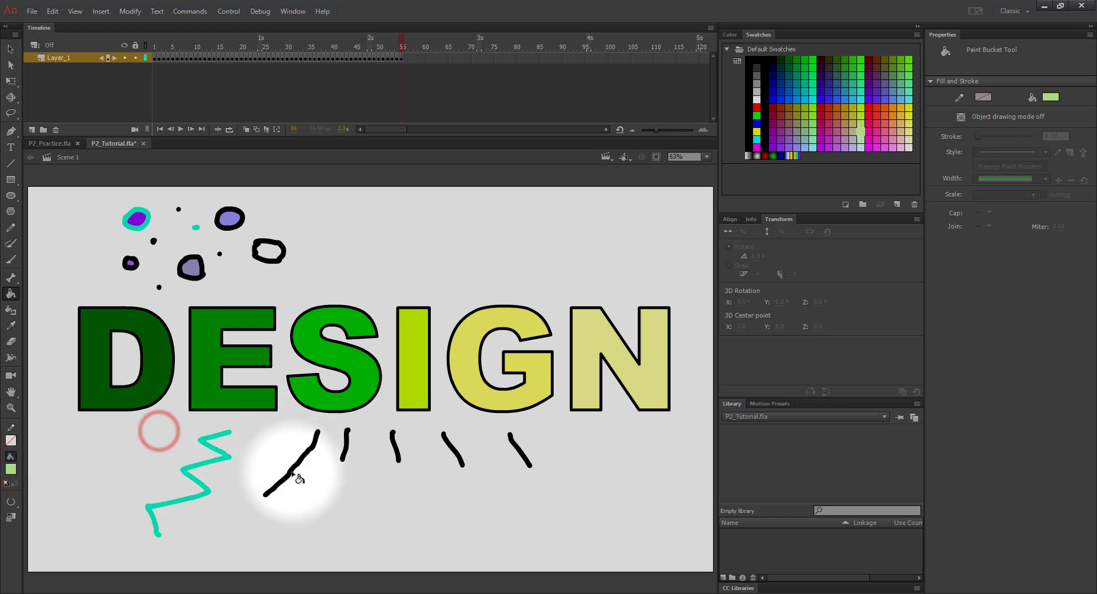
# - Fill the long diagonal stroke below the S light green and the next stroke magenta, adding a new frame after each fill
pyautogui.click(290, 468)
pyautogui.press('F5')
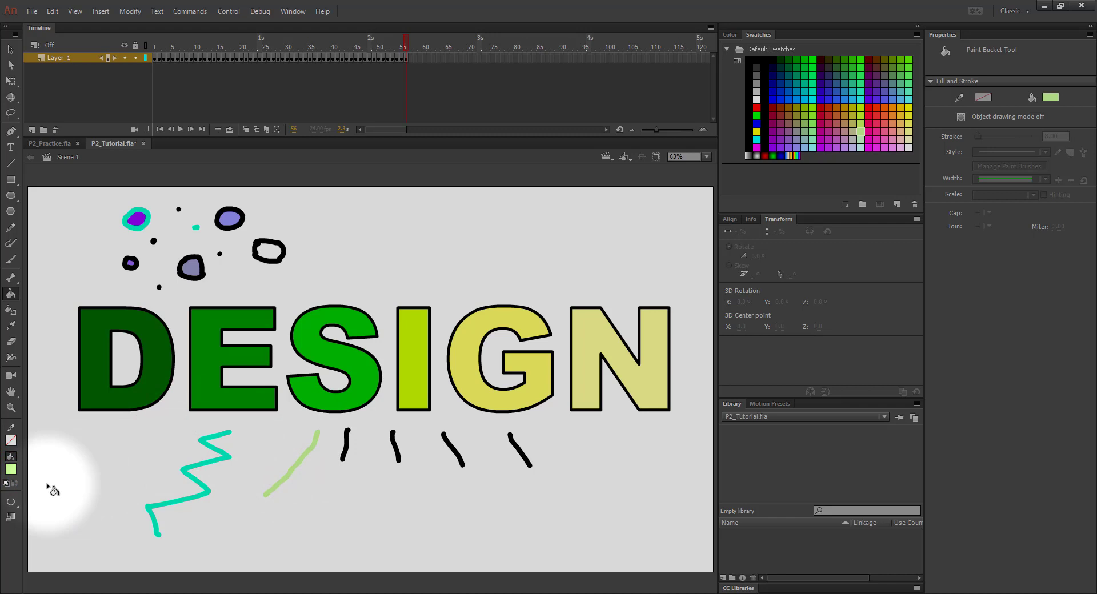
pyautogui.click(11, 469)
pyautogui.click(167, 427)
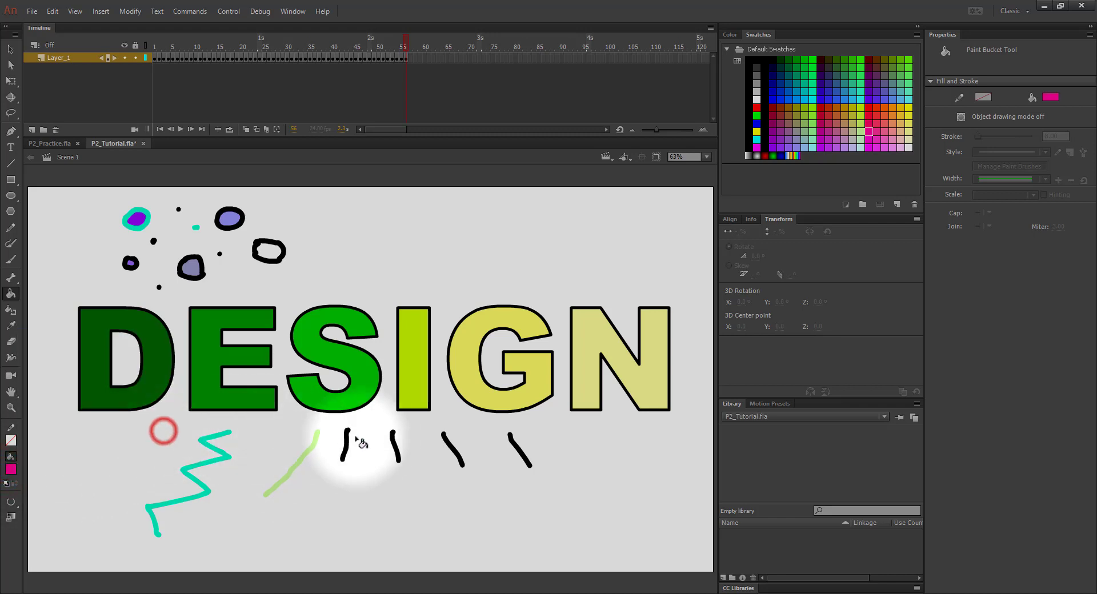
pyautogui.click(346, 444)
pyautogui.press('F5')
# - Fill the stroke below the I red and the one below the G violet-blue, adding a new frame after each fill
pyautogui.click(12, 470)
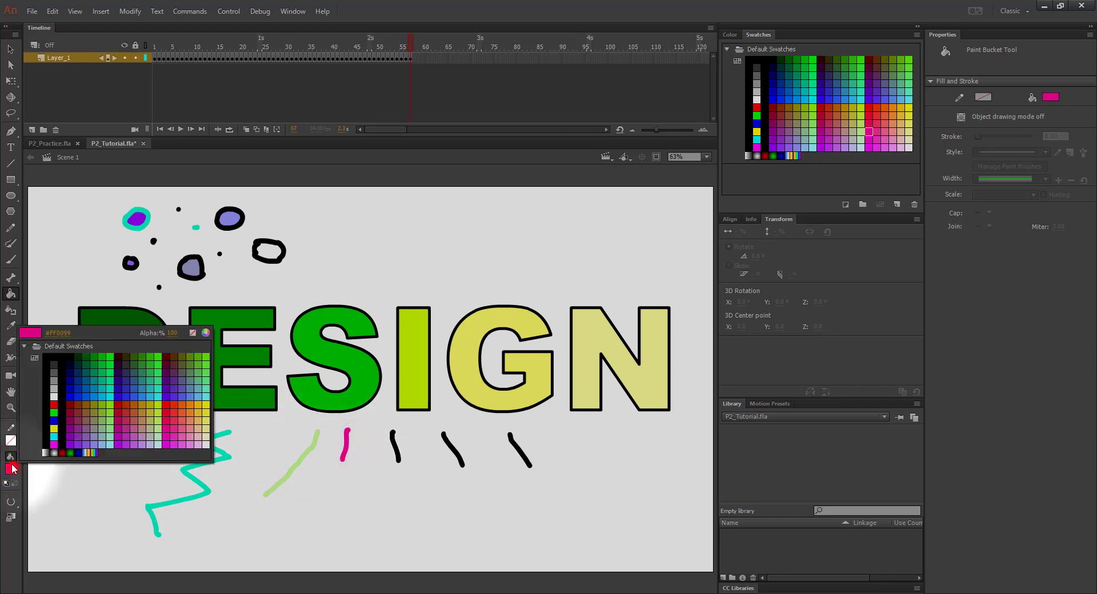
pyautogui.click(179, 411)
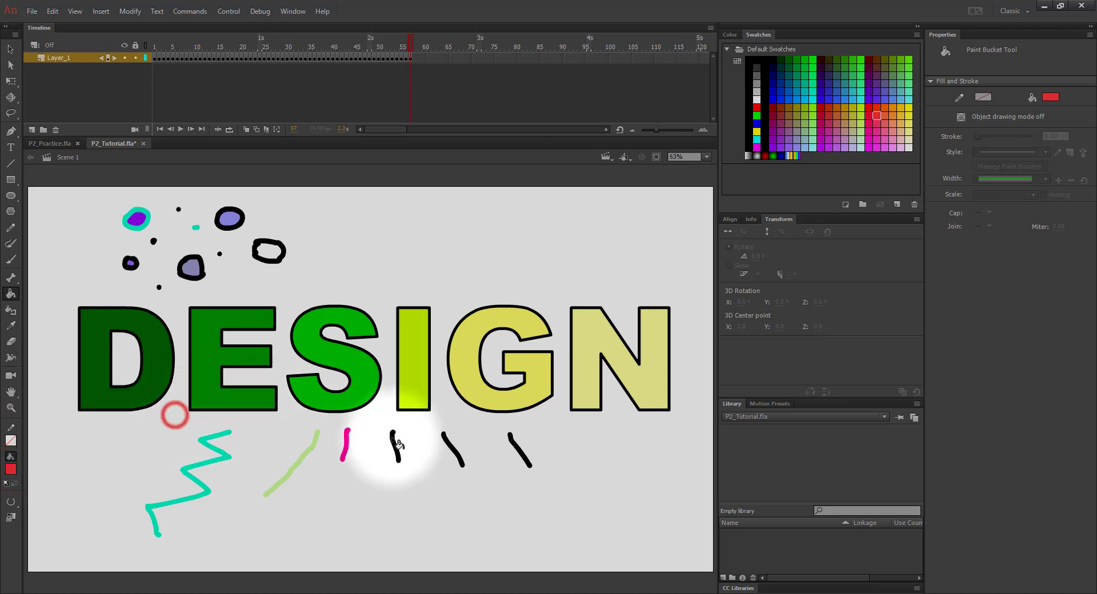
pyautogui.click(397, 452)
pyautogui.press('F5')
pyautogui.click(10, 469)
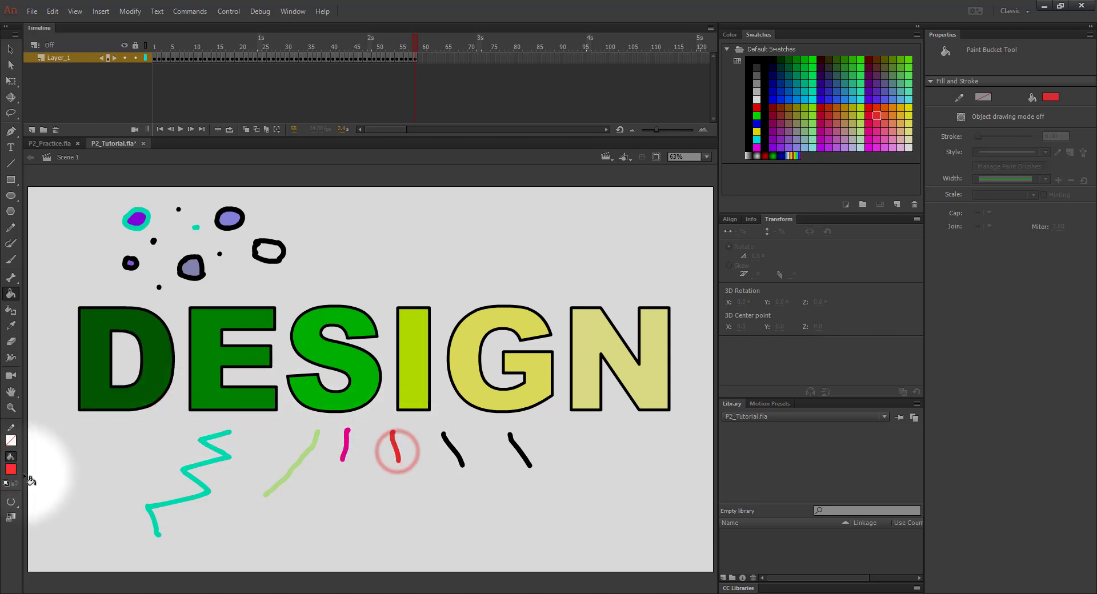
pyautogui.click(175, 395)
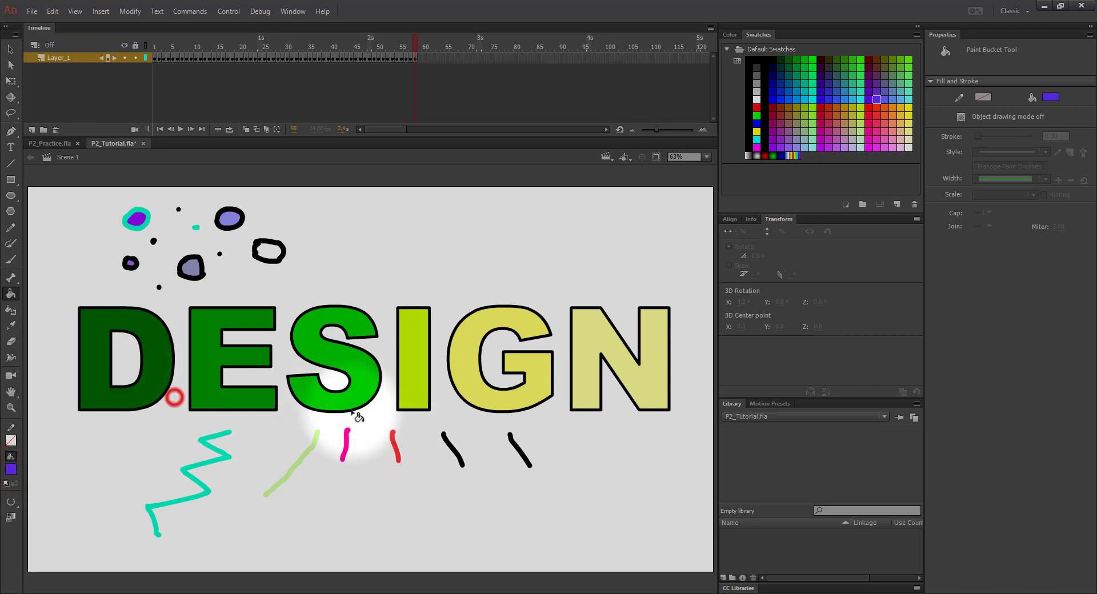
pyautogui.click(459, 455)
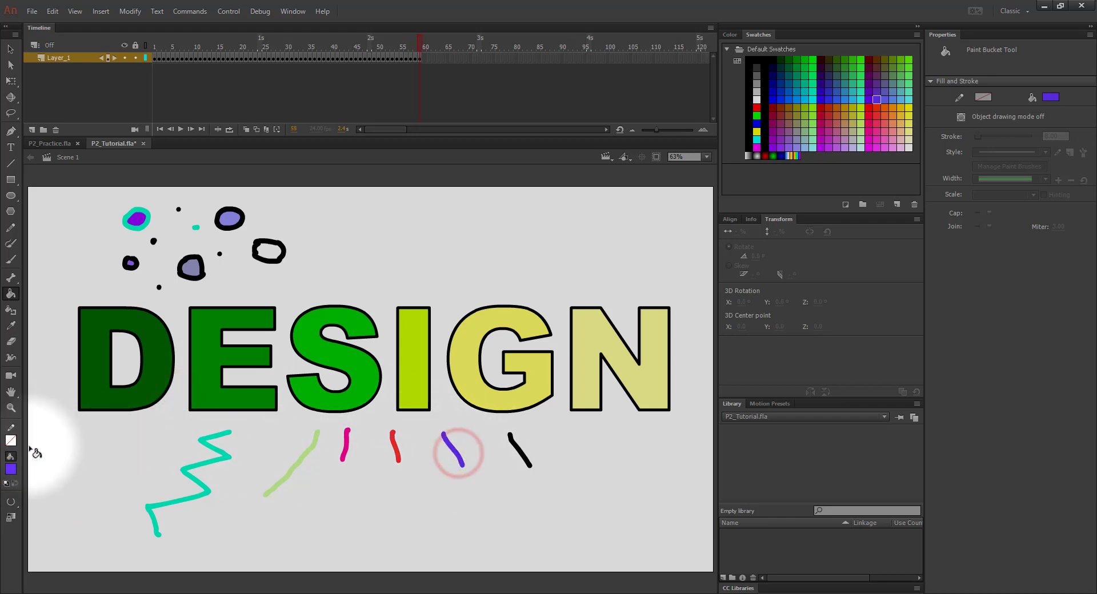
pyautogui.press('F5')
# - Fill the last black stroke below the word mint green and add a new frame
pyautogui.click(10, 469)
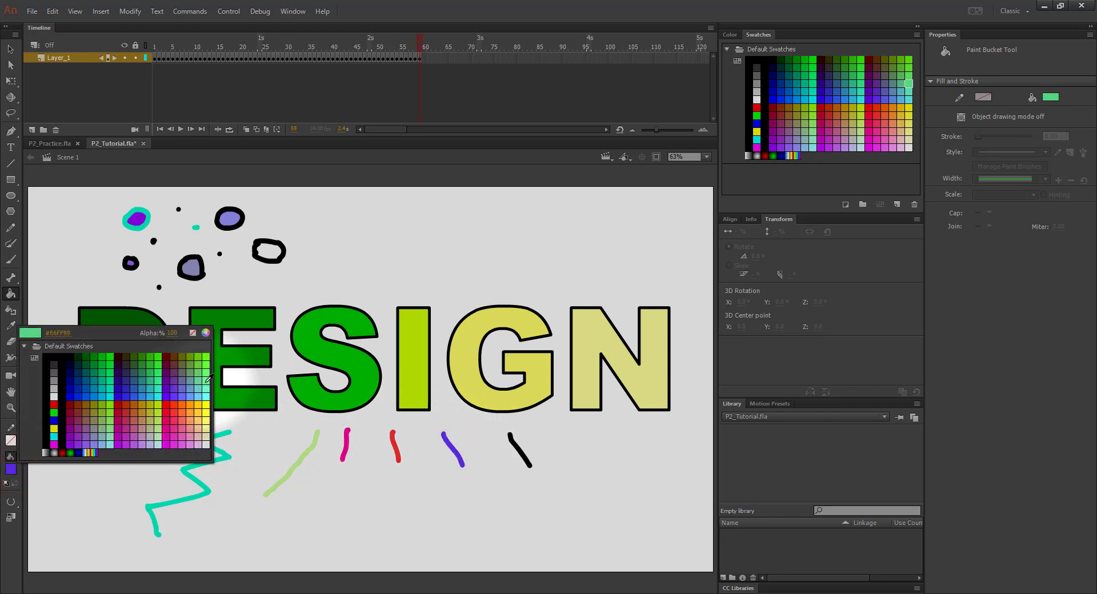
pyautogui.click(206, 382)
pyautogui.click(527, 456)
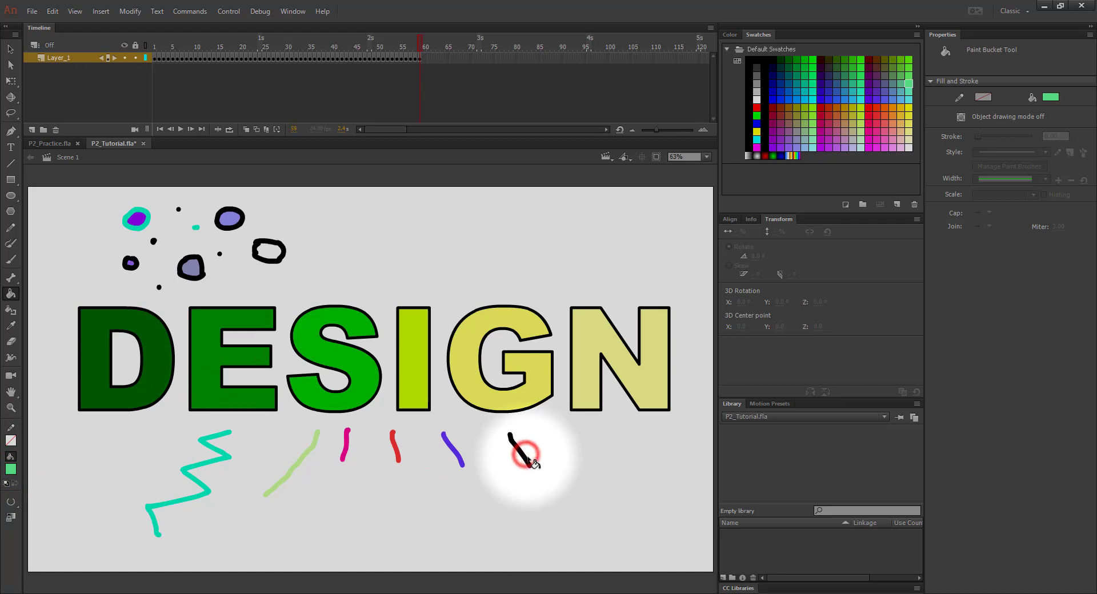
pyautogui.press('F5')
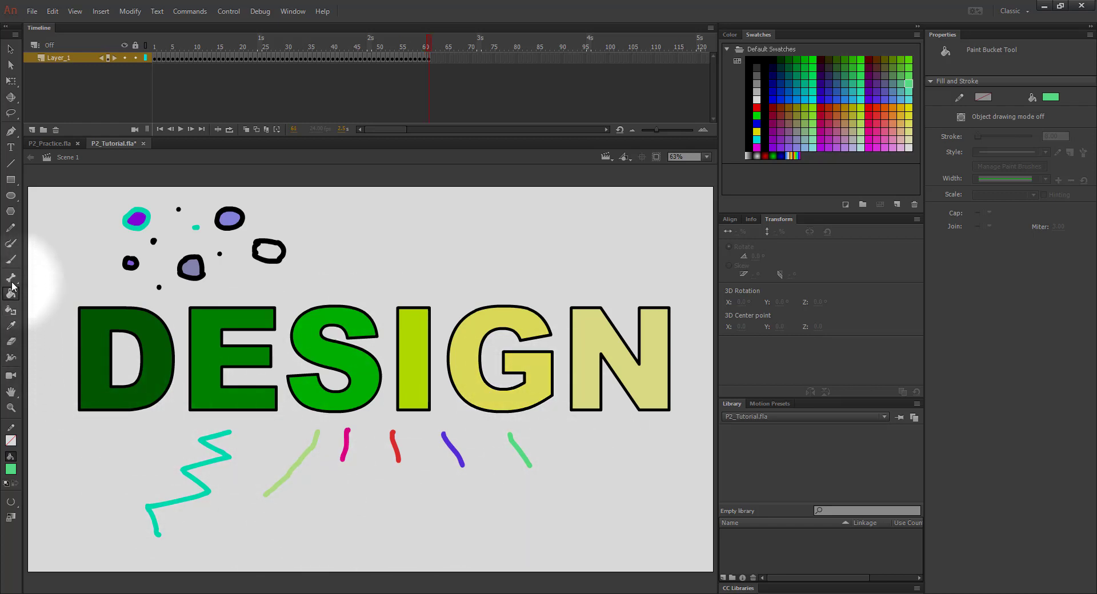
# - Delete all the strokes below and the blobs above the word DESIGN, including the leftover bits, so only the lettering remains
pyautogui.click(10, 51)
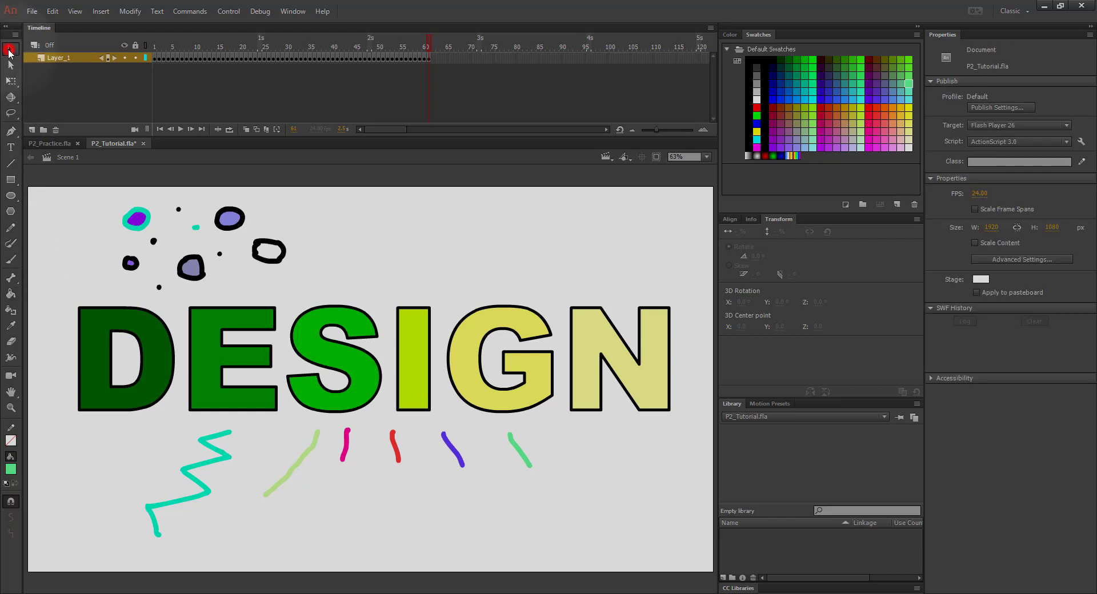
pyautogui.moveTo(85, 432)
pyautogui.mouseDown()
pyautogui.moveTo(551, 465)
pyautogui.moveTo(608, 522)
pyautogui.moveTo(597, 535)
pyautogui.mouseUp()
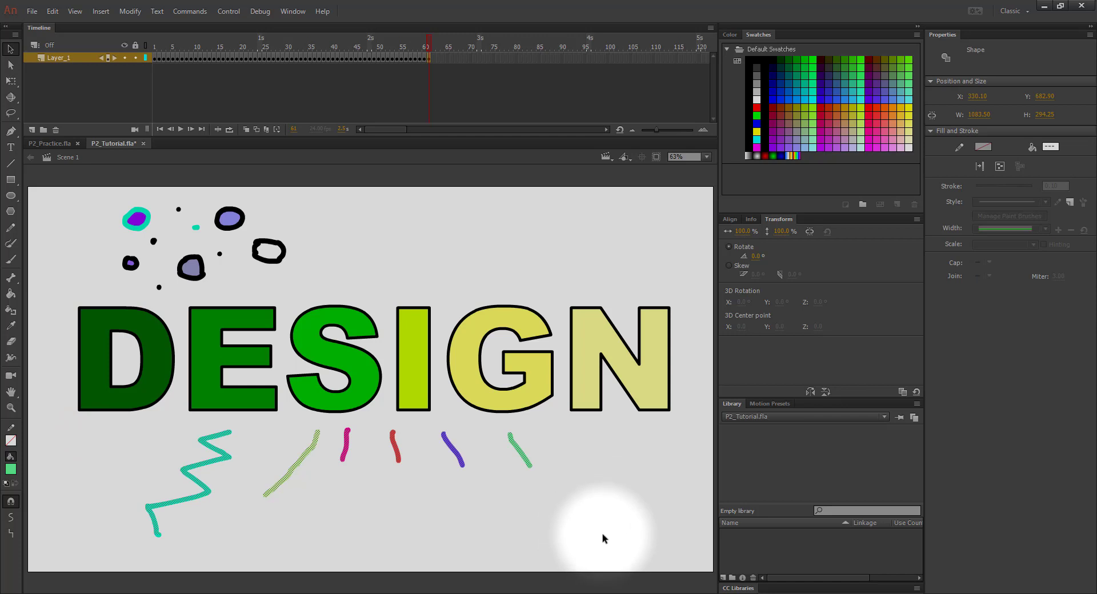
pyautogui.press('Delete')
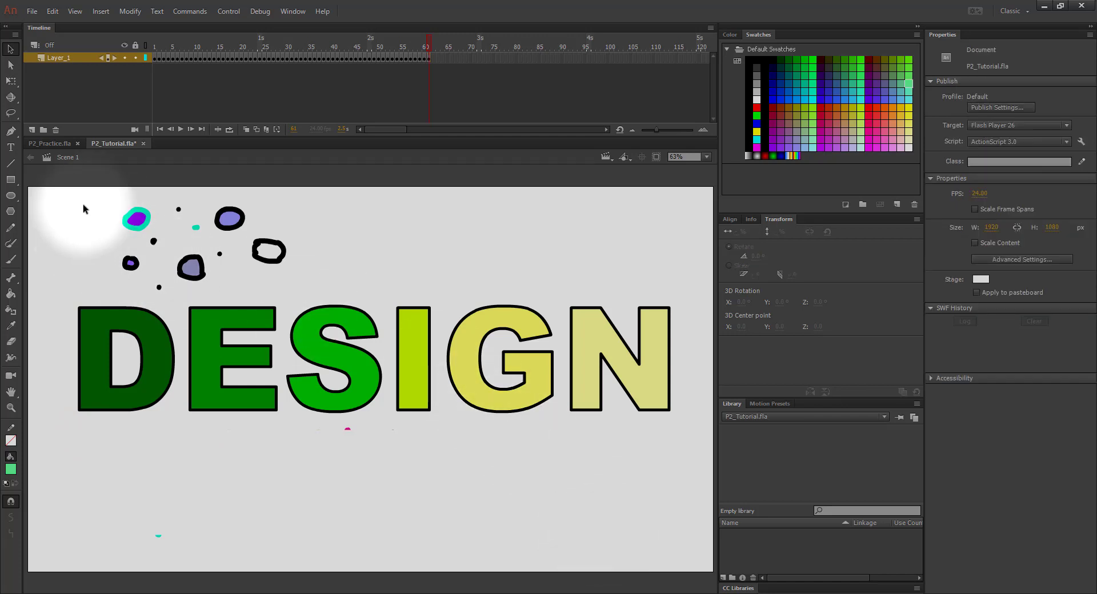
pyautogui.moveTo(78, 200)
pyautogui.mouseDown()
pyautogui.moveTo(209, 203)
pyautogui.moveTo(373, 280)
pyautogui.moveTo(360, 298)
pyautogui.mouseUp()
pyautogui.press('Delete')
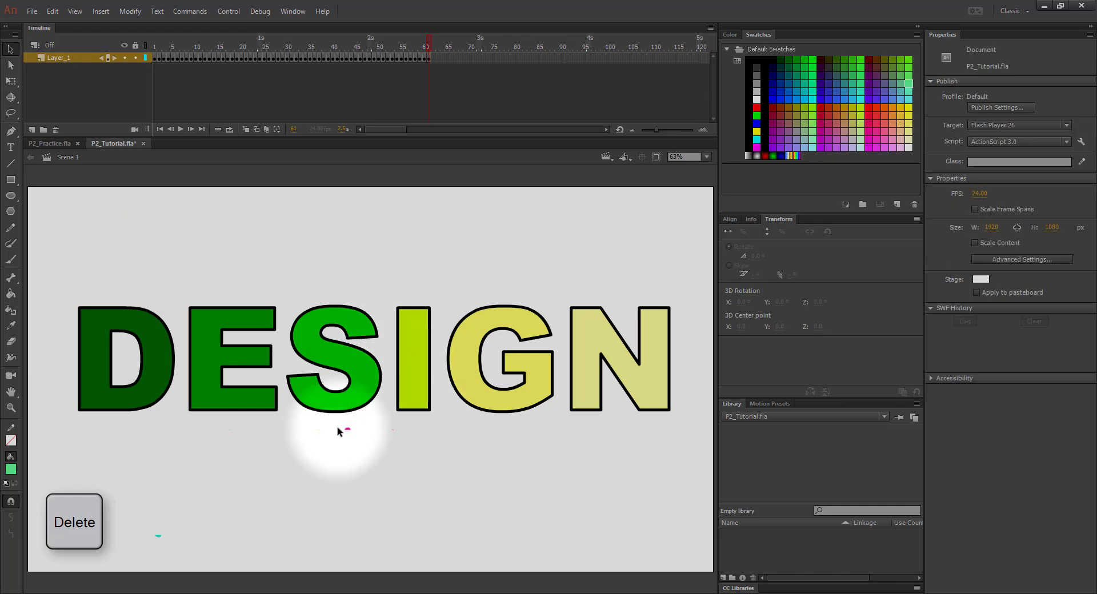
pyautogui.moveTo(324, 427); pyautogui.dragTo(412, 494)
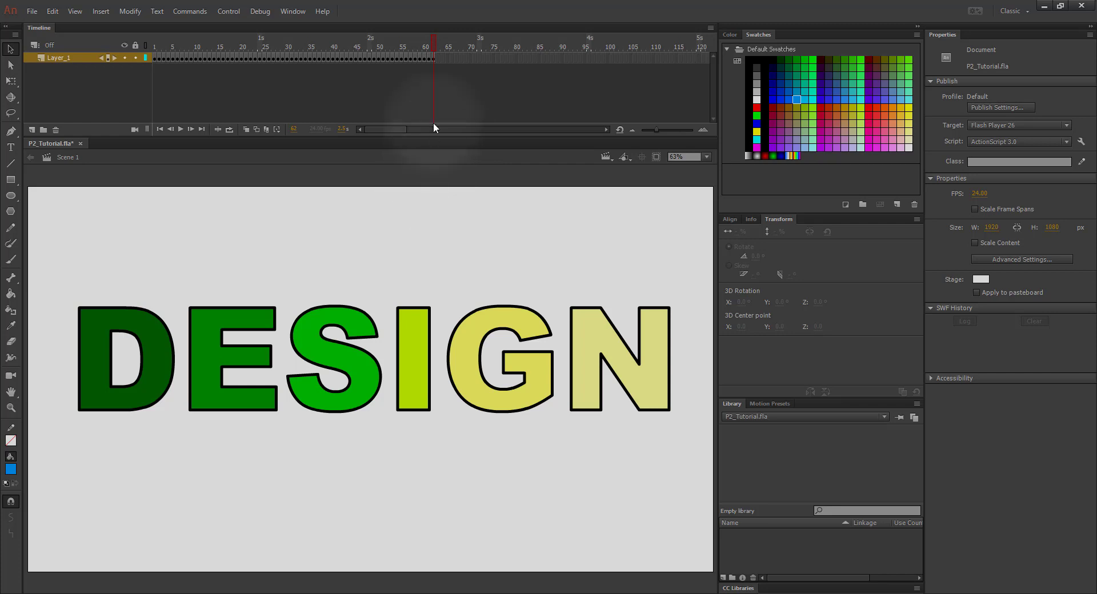
# - Add a keyframe and paint a straight-sided rectangular border around the word DESIGN with the Brush tool in blue #0099FF
pyautogui.press('F6')
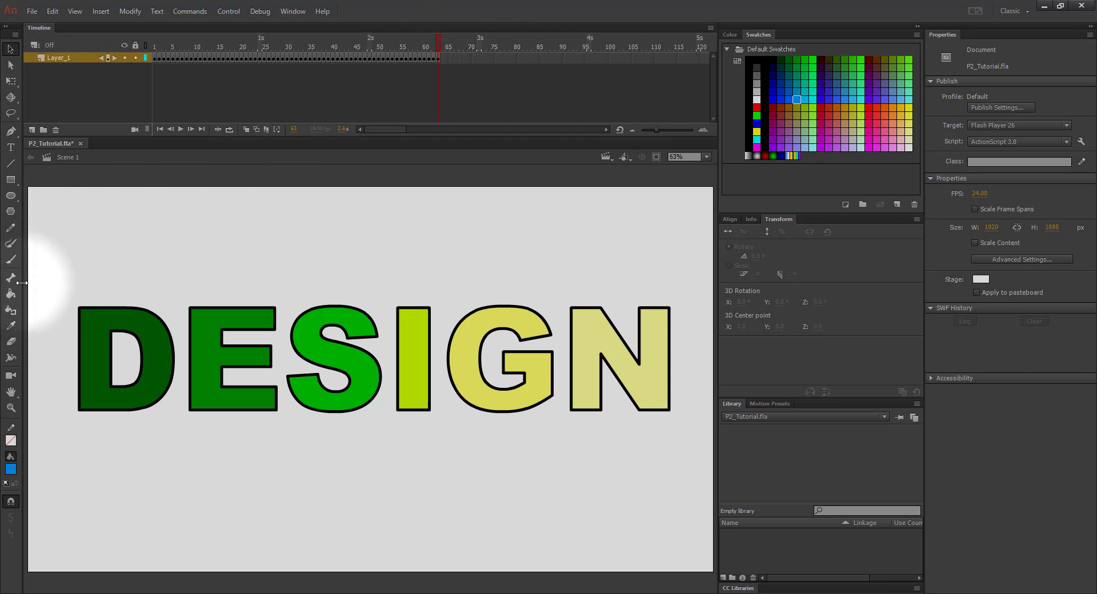
pyautogui.click(11, 260)
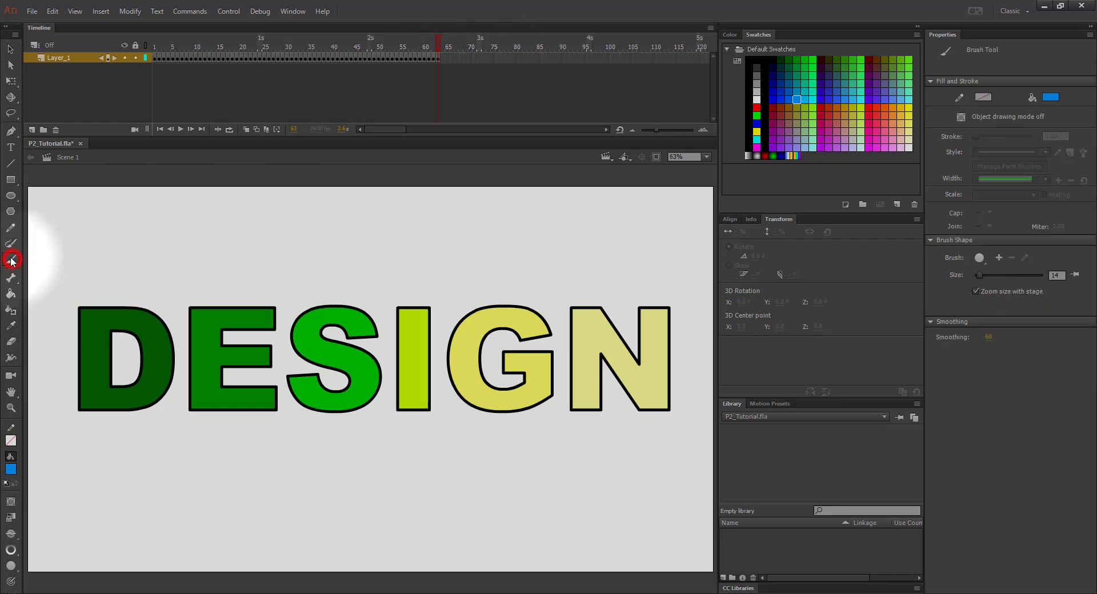
pyautogui.click(11, 470)
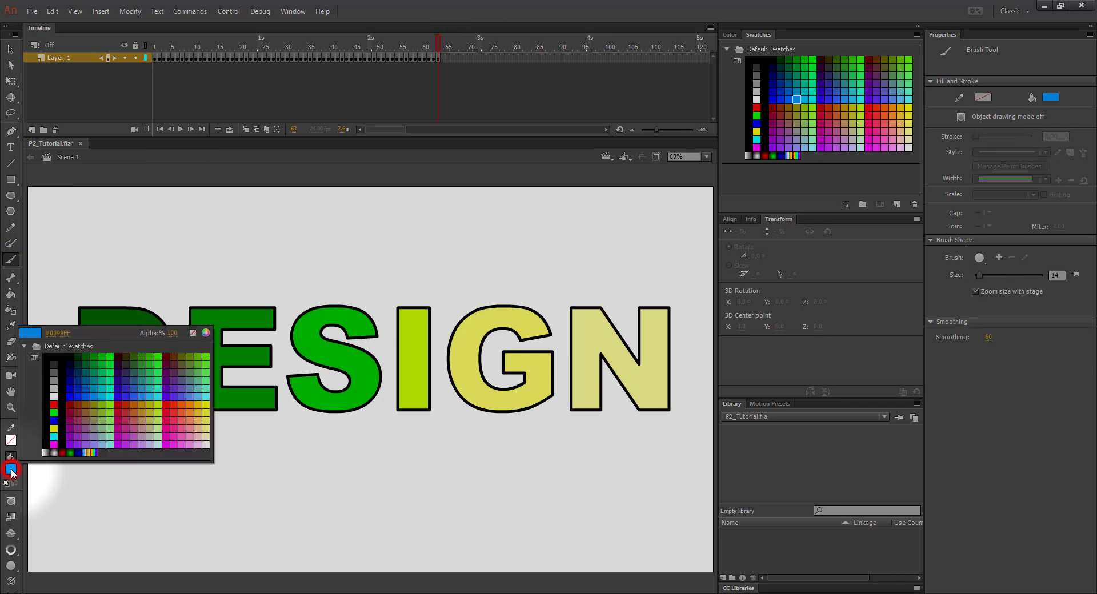
pyautogui.click(94, 395)
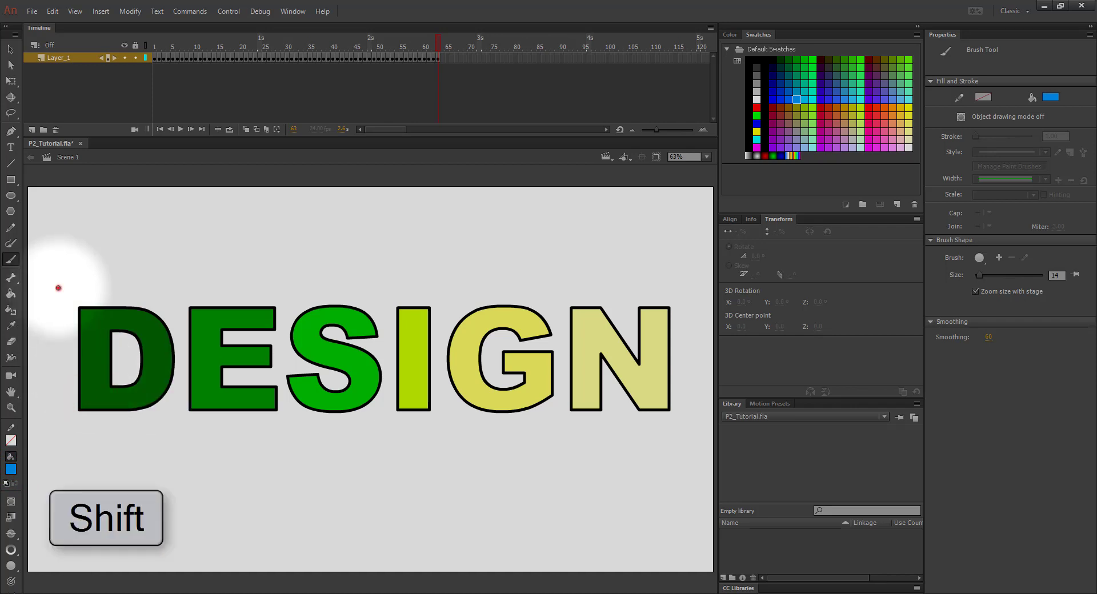
pyautogui.moveTo(56, 287); pyautogui.dragTo(687, 287)
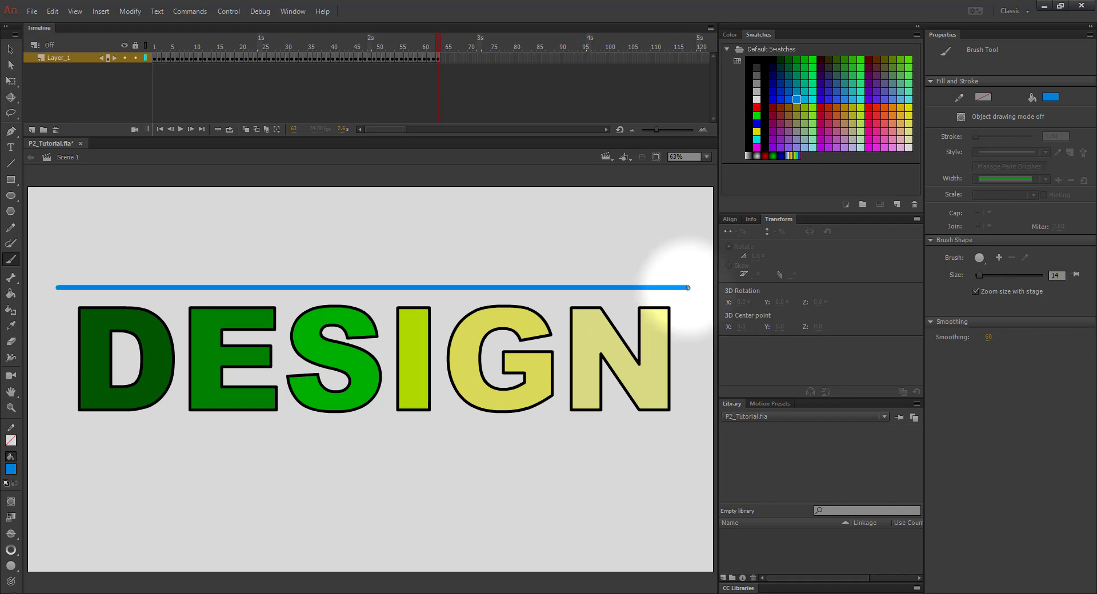
pyautogui.moveTo(687, 288); pyautogui.dragTo(685, 423)
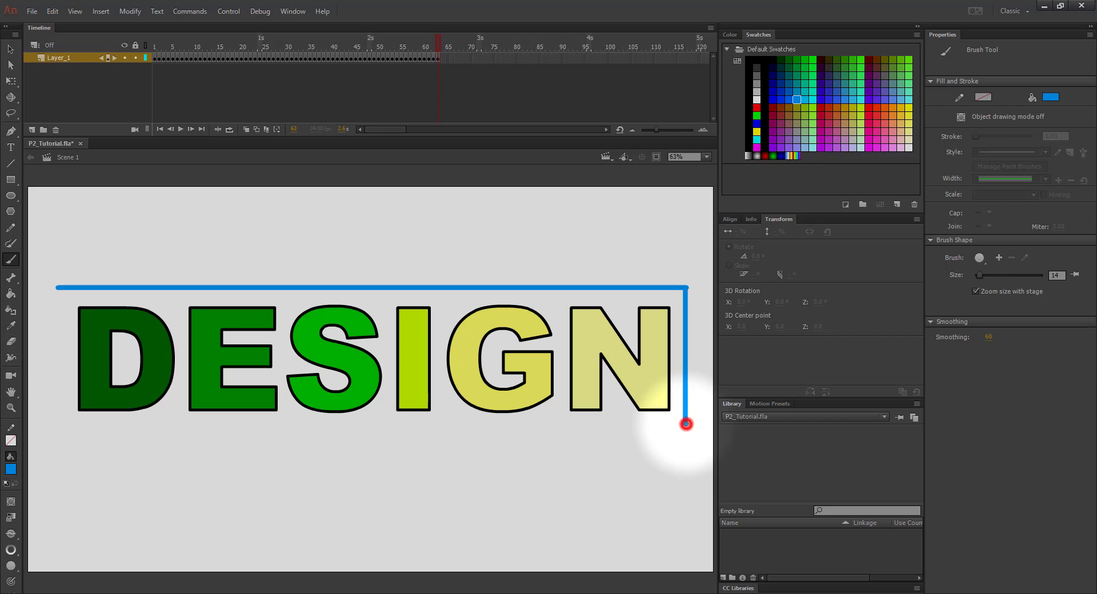
pyautogui.moveTo(686, 424); pyautogui.dragTo(57, 426)
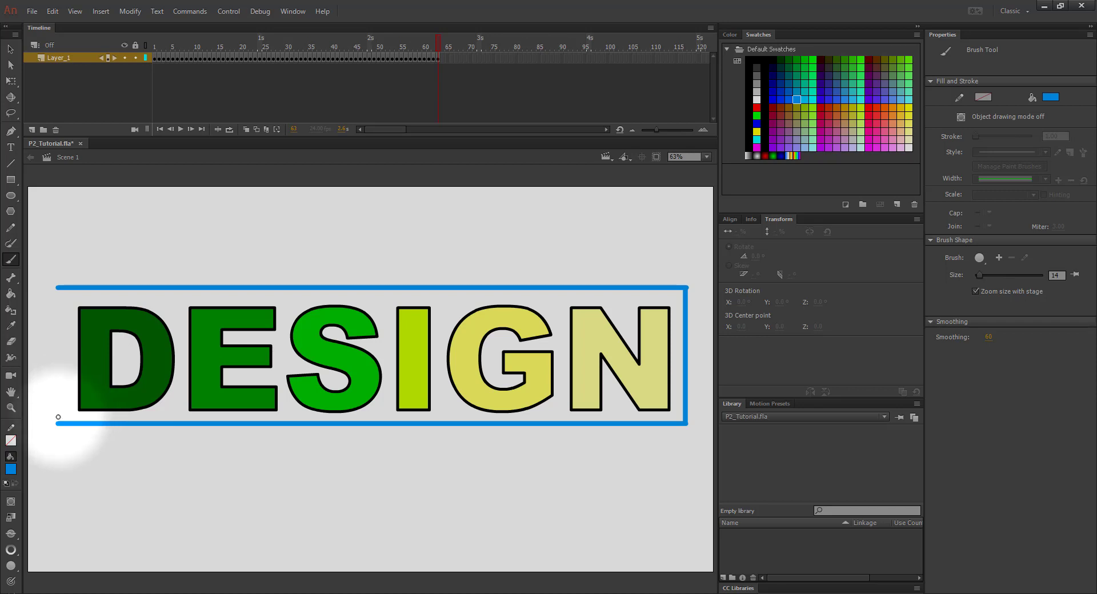
pyautogui.moveTo(57, 423); pyautogui.dragTo(59, 290)
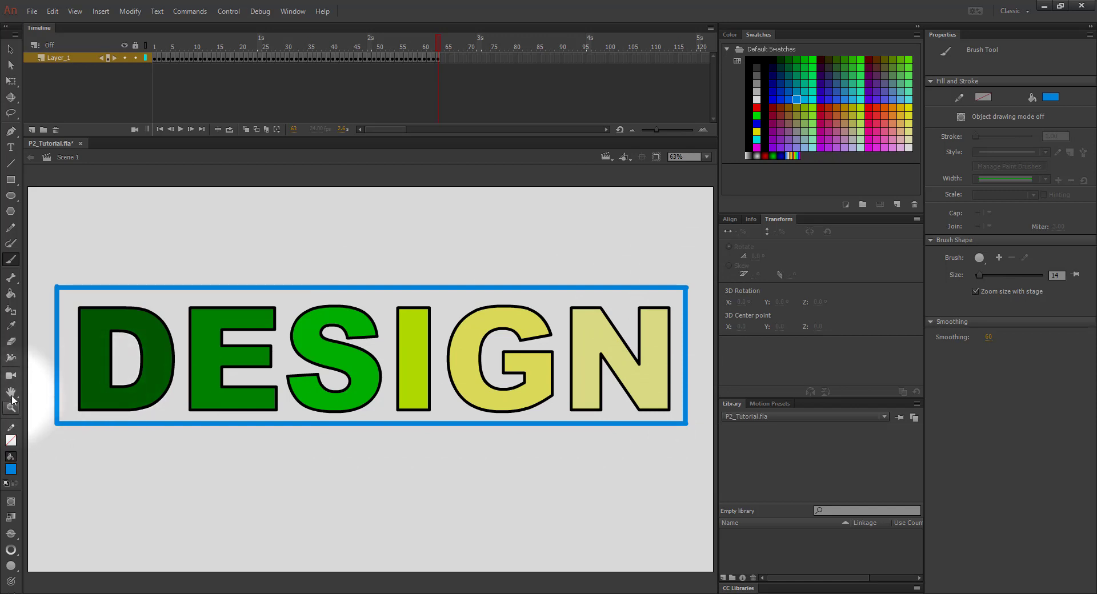
# - Adjust the eraser size and erase the first part of the border above the D, adding keyframes as it is removed
pyautogui.click(11, 343)
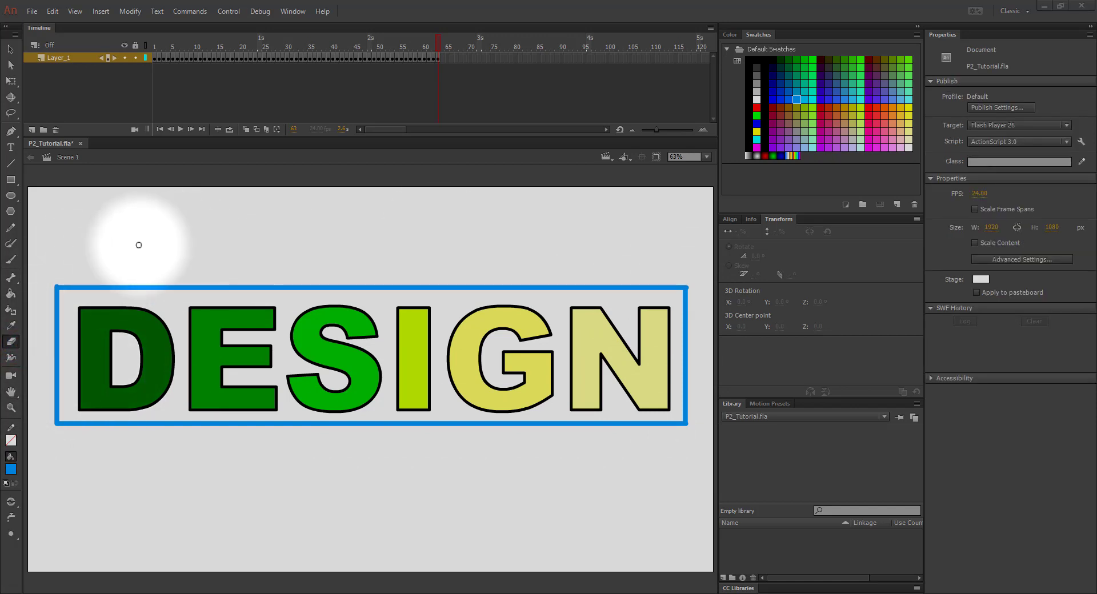
pyautogui.press(']')
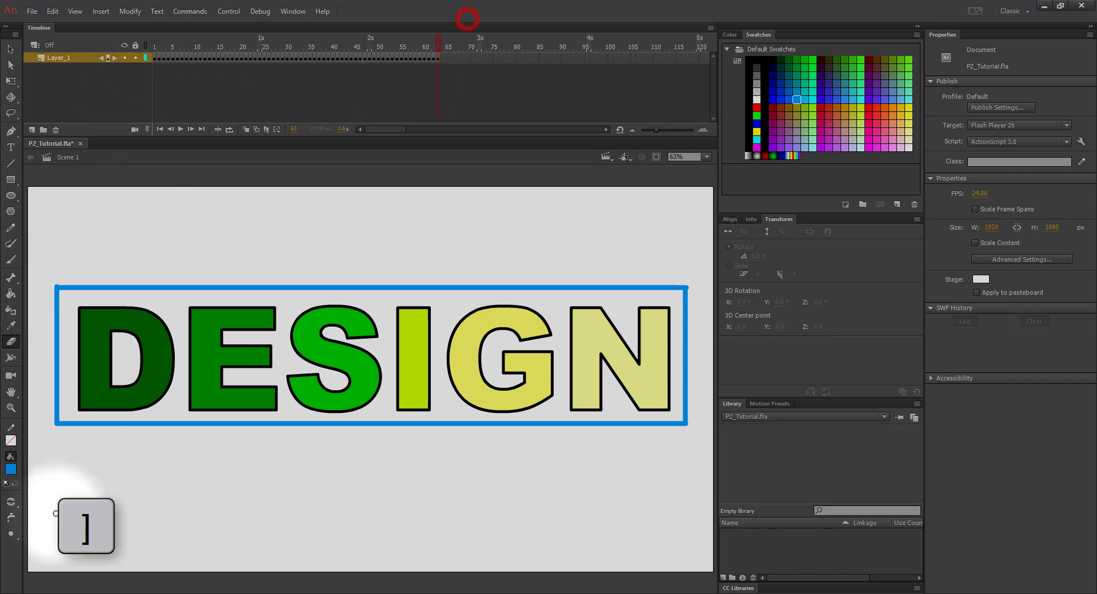
pyautogui.press('[')
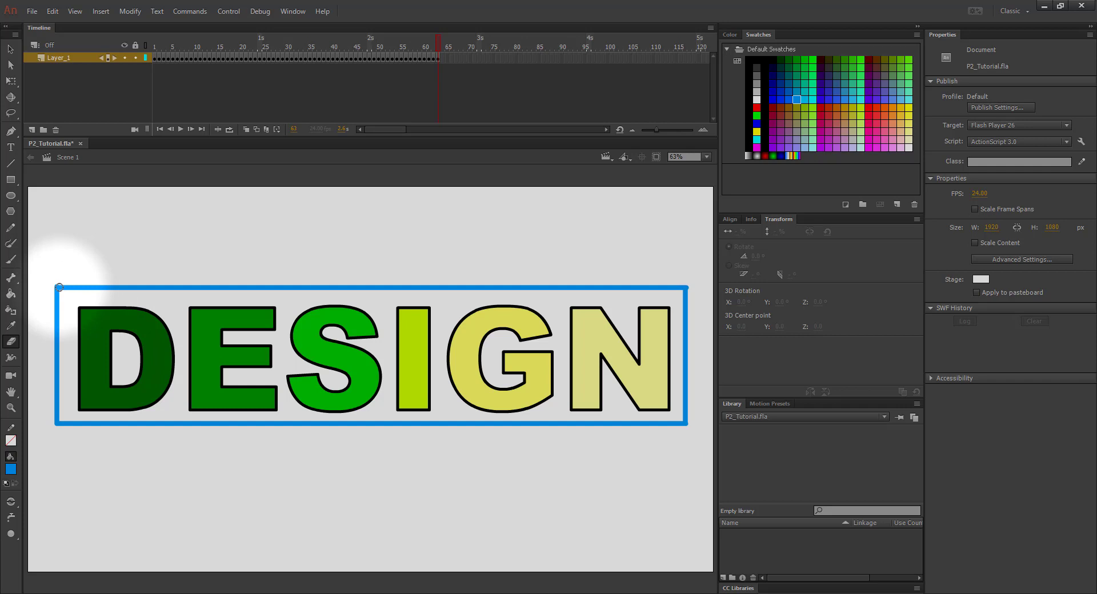
pyautogui.moveTo(59, 288); pyautogui.dragTo(131, 294)
pyautogui.press('F6')
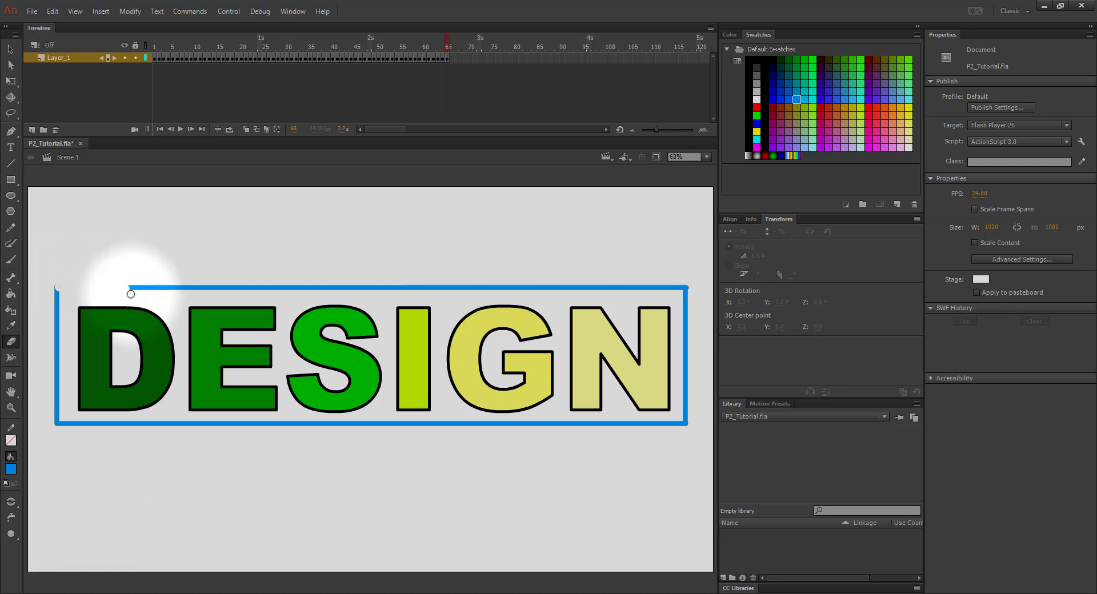
pyautogui.press('F6')
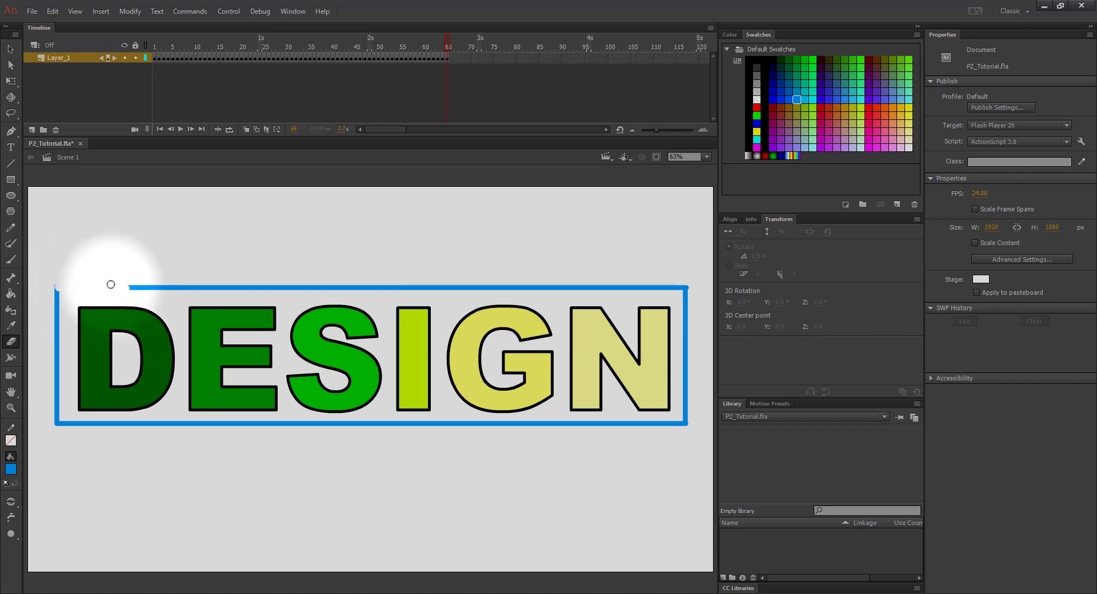
# - Erase the rest of the blue border piece by piece around the word, adding a keyframe after each piece up to frame 98
pyautogui.moveTo(119, 286)
pyautogui.mouseDown()
pyautogui.moveTo(129, 286)
pyautogui.moveTo(317, 288)
pyautogui.mouseUp()
pyautogui.press('F6')
pyautogui.press('F6')
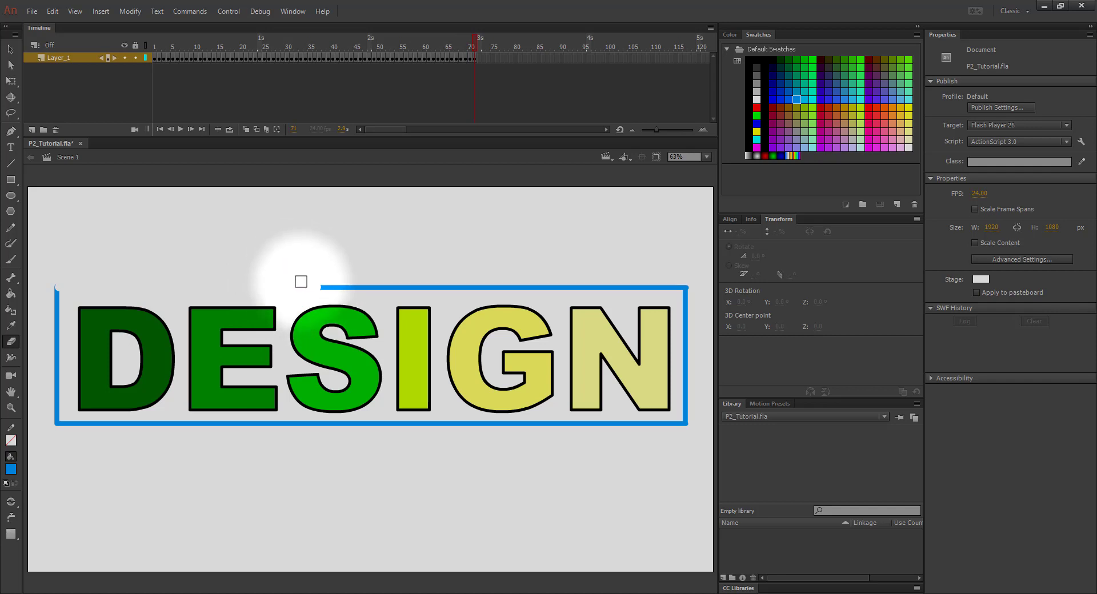
pyautogui.moveTo(314, 286)
pyautogui.mouseDown()
pyautogui.moveTo(525, 286)
pyautogui.moveTo(490, 288)
pyautogui.moveTo(500, 278)
pyautogui.moveTo(685, 287)
pyautogui.moveTo(667, 263)
pyautogui.moveTo(687, 312)
pyautogui.moveTo(690, 426)
pyautogui.moveTo(544, 424)
pyautogui.moveTo(551, 403)
pyautogui.moveTo(544, 422)
pyautogui.moveTo(487, 429)
pyautogui.moveTo(515, 428)
pyautogui.moveTo(62, 426)
pyautogui.moveTo(64, 274)
pyautogui.mouseUp()
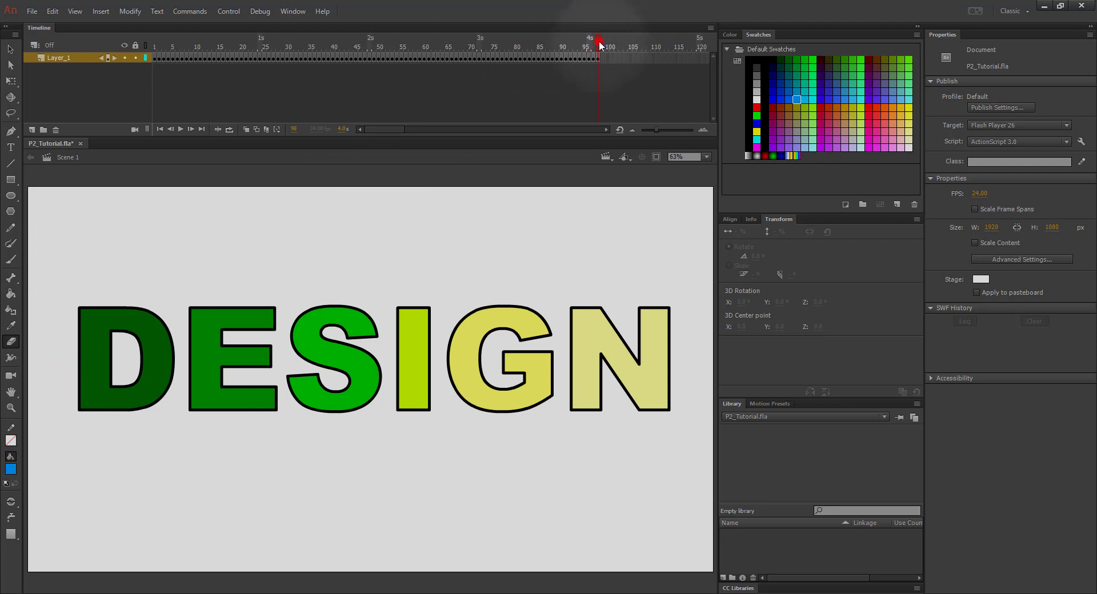
# - Scrub through and play the animation to review it, stop playback, and return the playhead to frame 62
pyautogui.moveTo(599, 41)
pyautogui.mouseDown()
pyautogui.moveTo(418, 48)
pyautogui.moveTo(430, 46)
pyautogui.mouseUp()
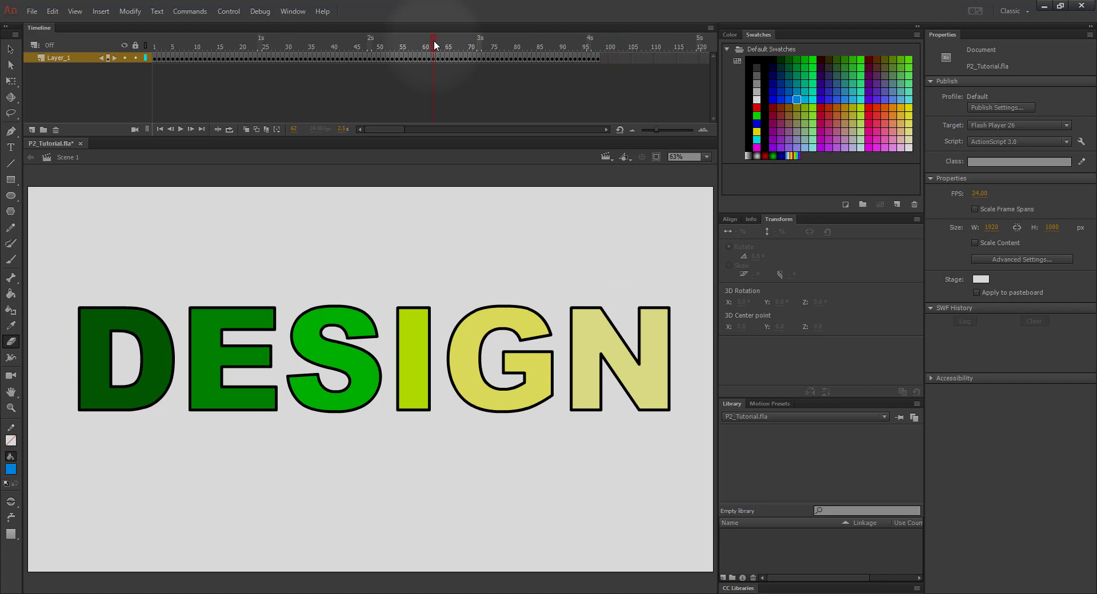
pyautogui.moveTo(434, 40); pyautogui.dragTo(437, 45)
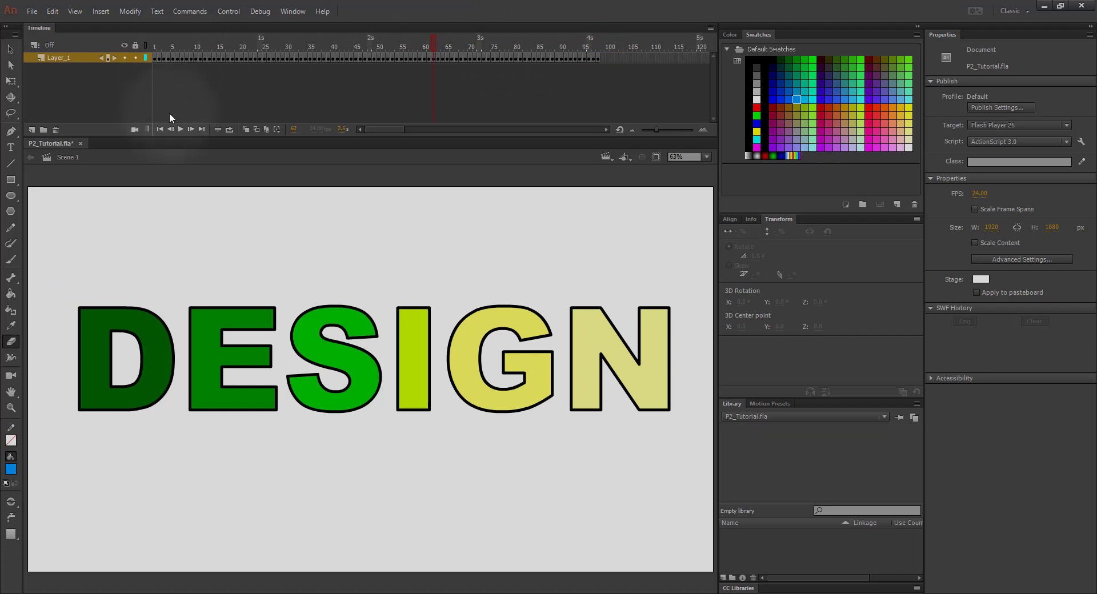
pyautogui.click(179, 129)
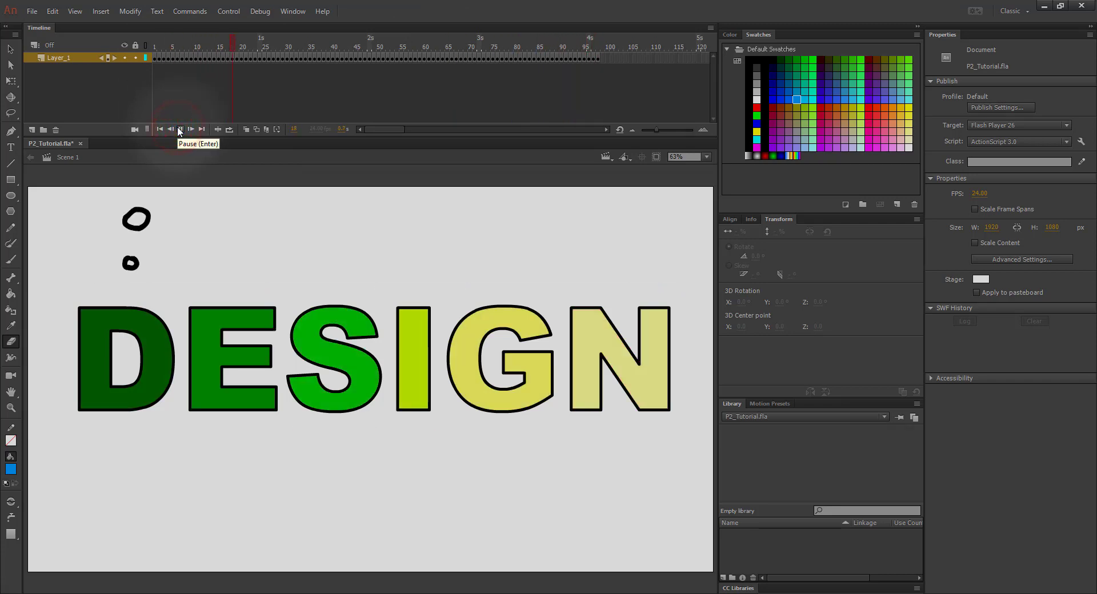
pyautogui.click(181, 129)
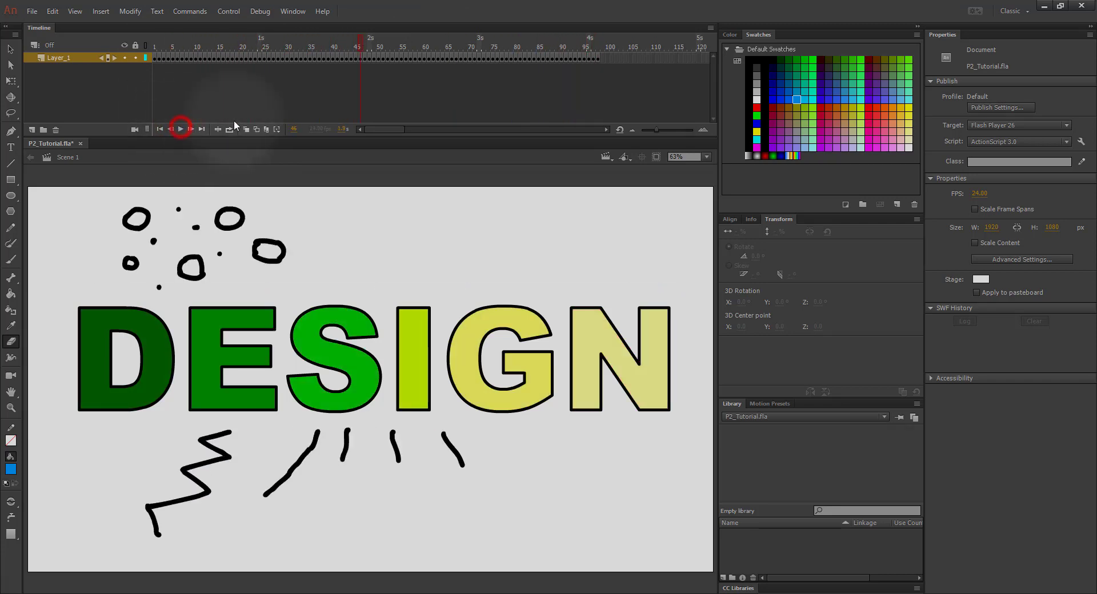
pyautogui.moveTo(354, 45); pyautogui.dragTo(435, 39)
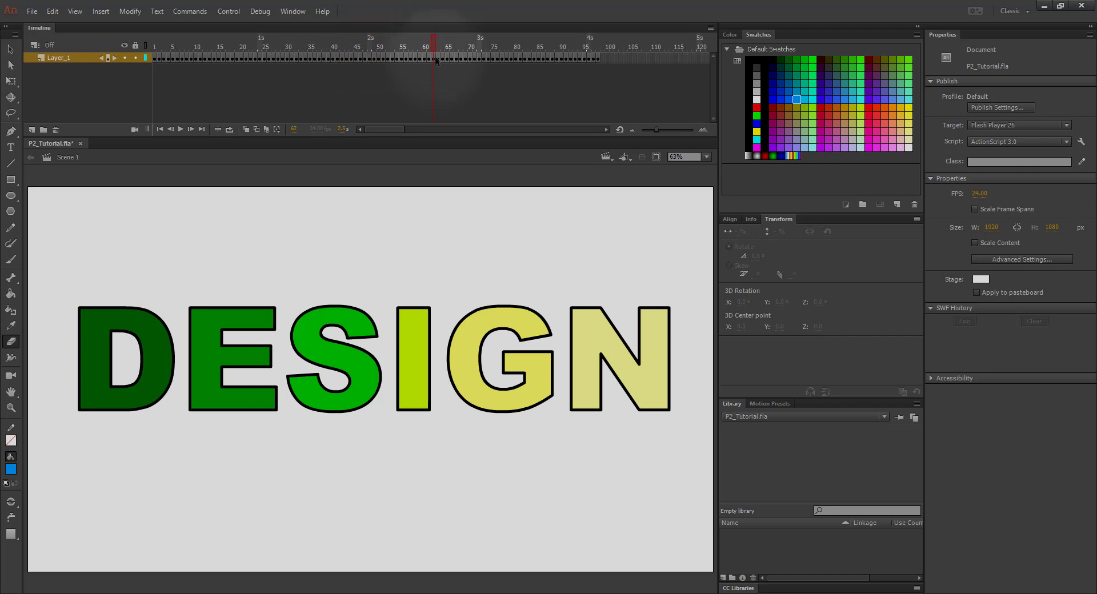
# - Reverse the order of frames 62 to 98 on the layer and play the animation from frame 61 to review it
pyautogui.click(434, 59)
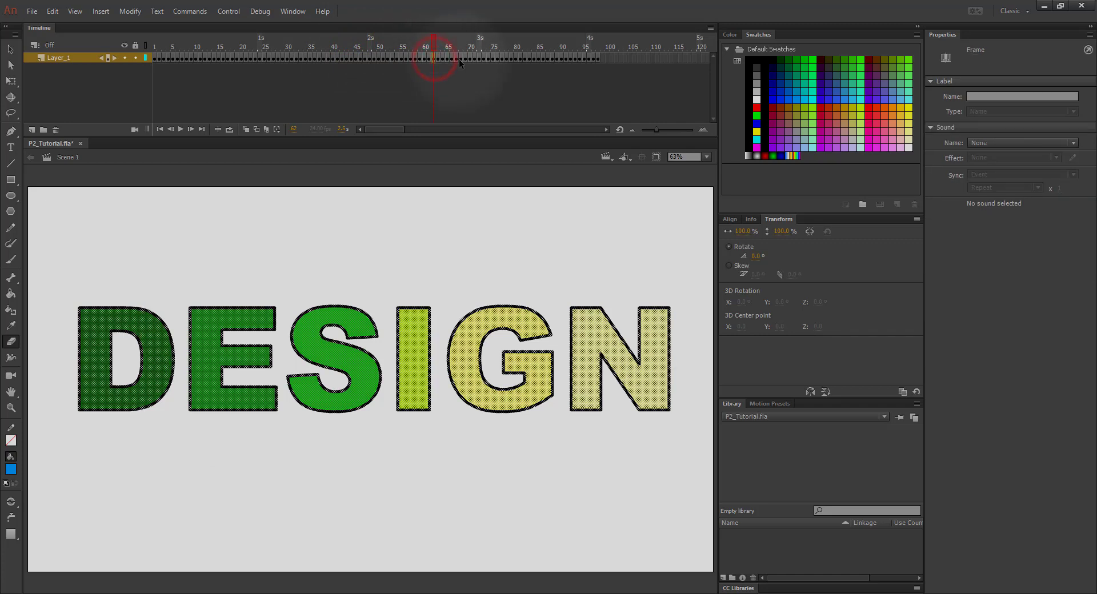
pyautogui.keyDown('shift'); pyautogui.click(599, 57); pyautogui.keyUp('shift')
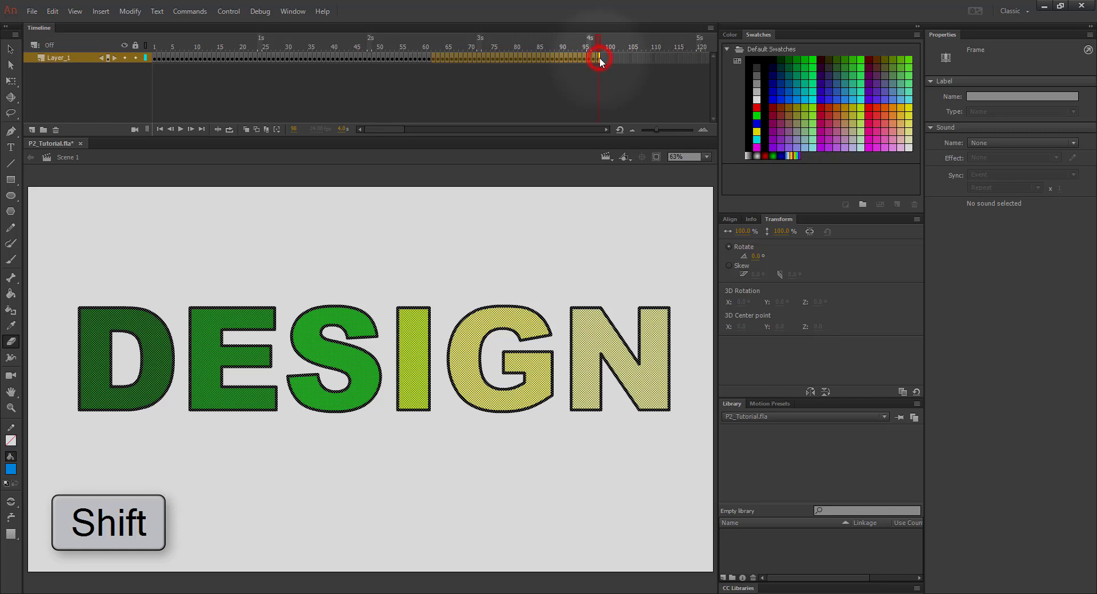
pyautogui.rightClick(561, 56)
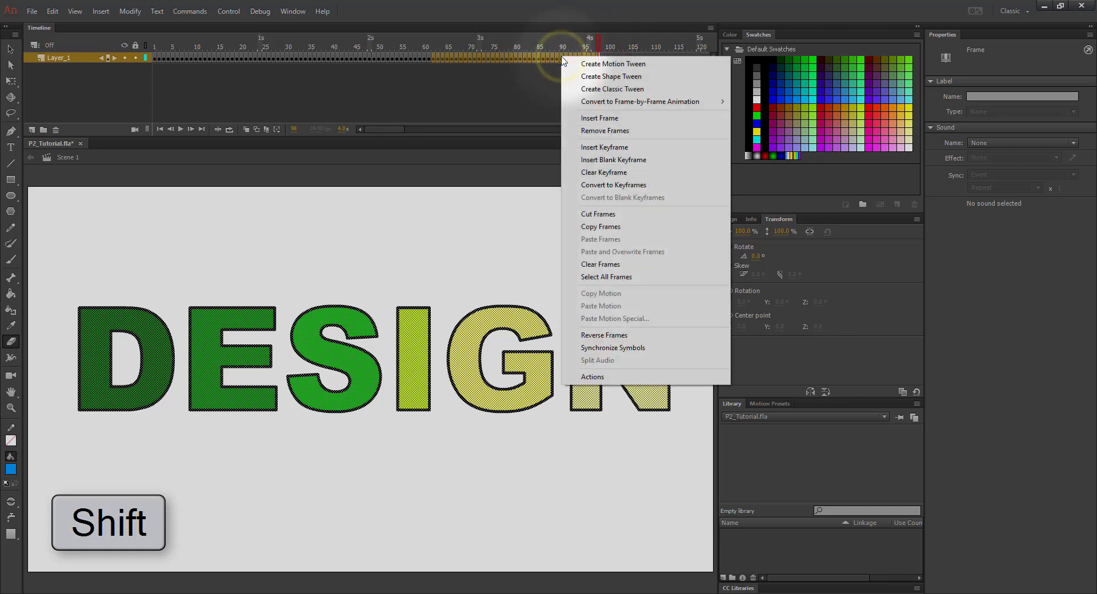
pyautogui.click(621, 336)
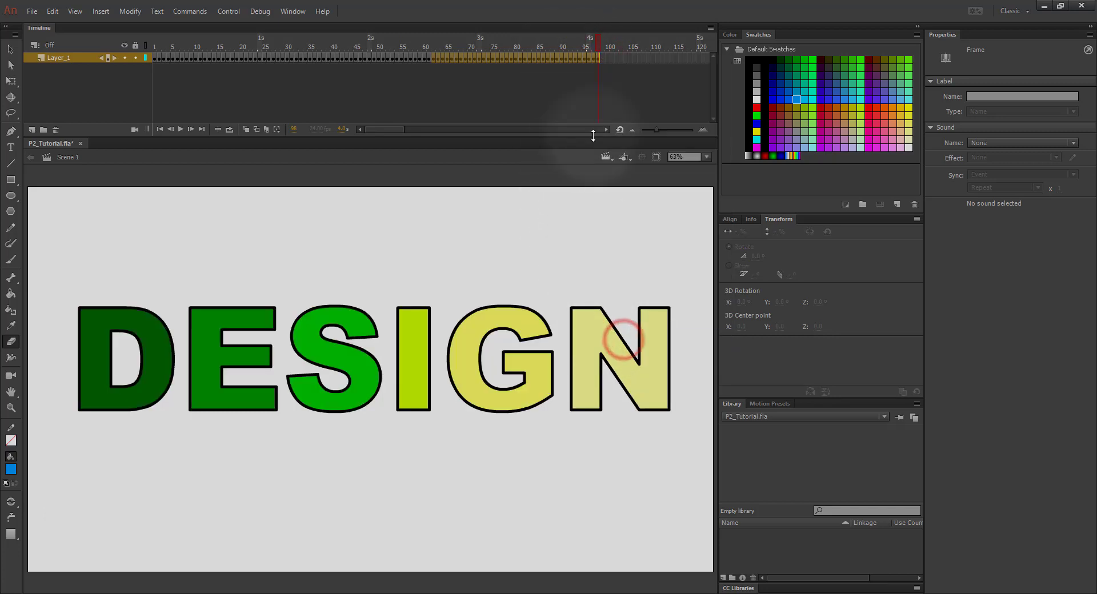
pyautogui.moveTo(595, 40); pyautogui.dragTo(430, 44)
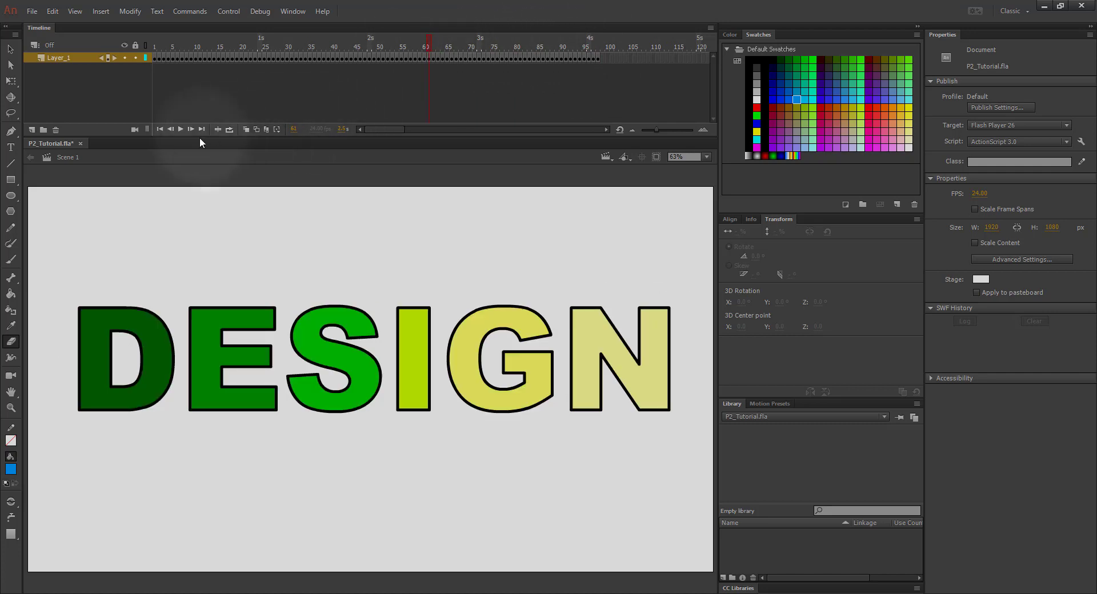
pyautogui.click(178, 129)
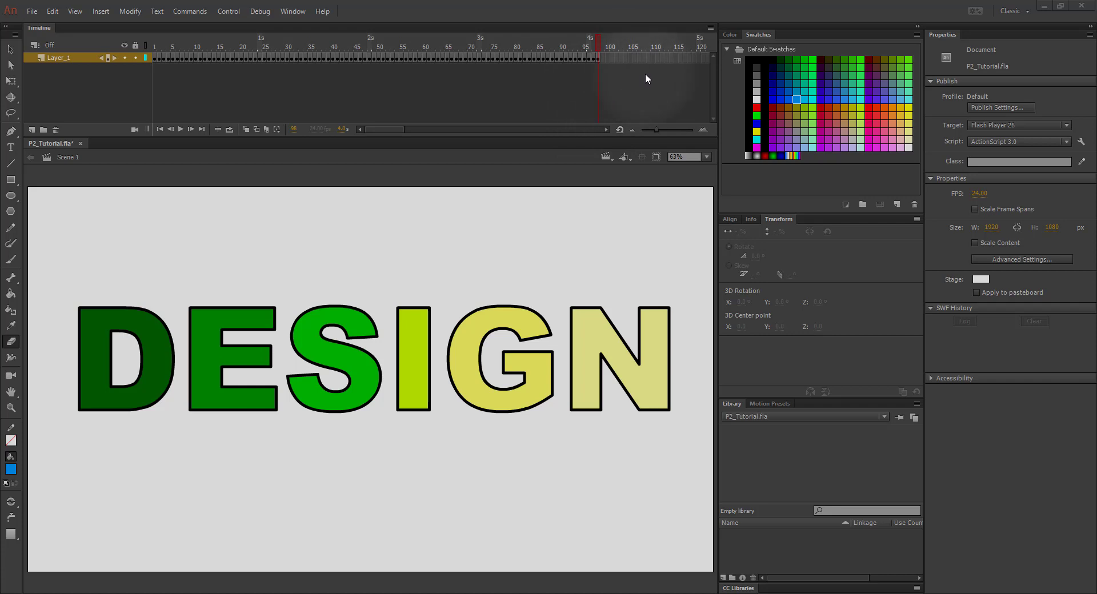
# - Add a keyframe at frame 120 and scrub the stretch between frames 97 and 119 to check it
pyautogui.click(699, 59)
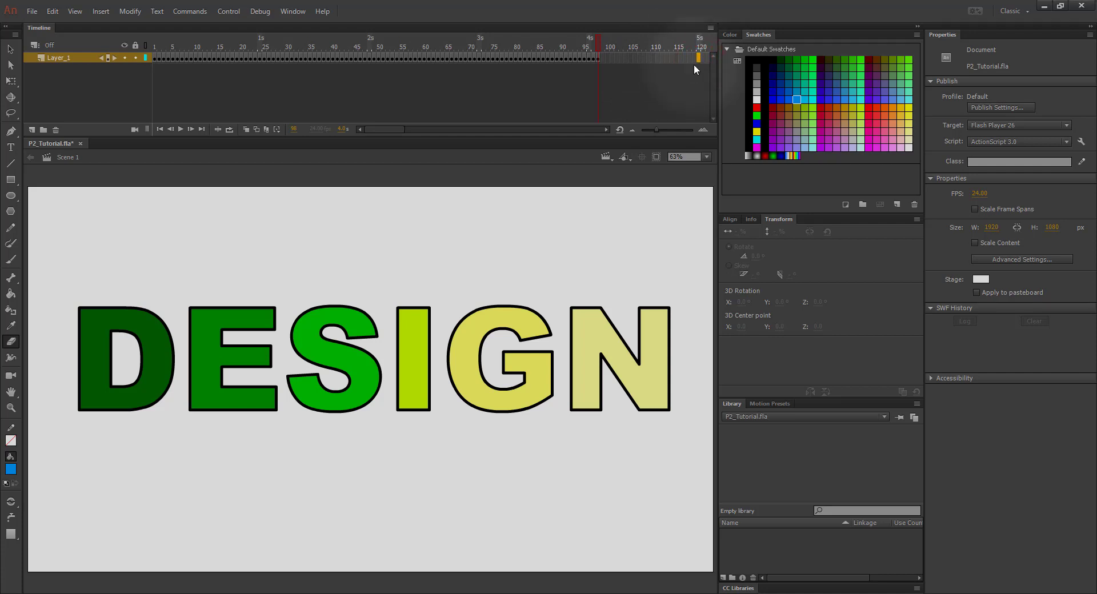
pyautogui.press('F6')
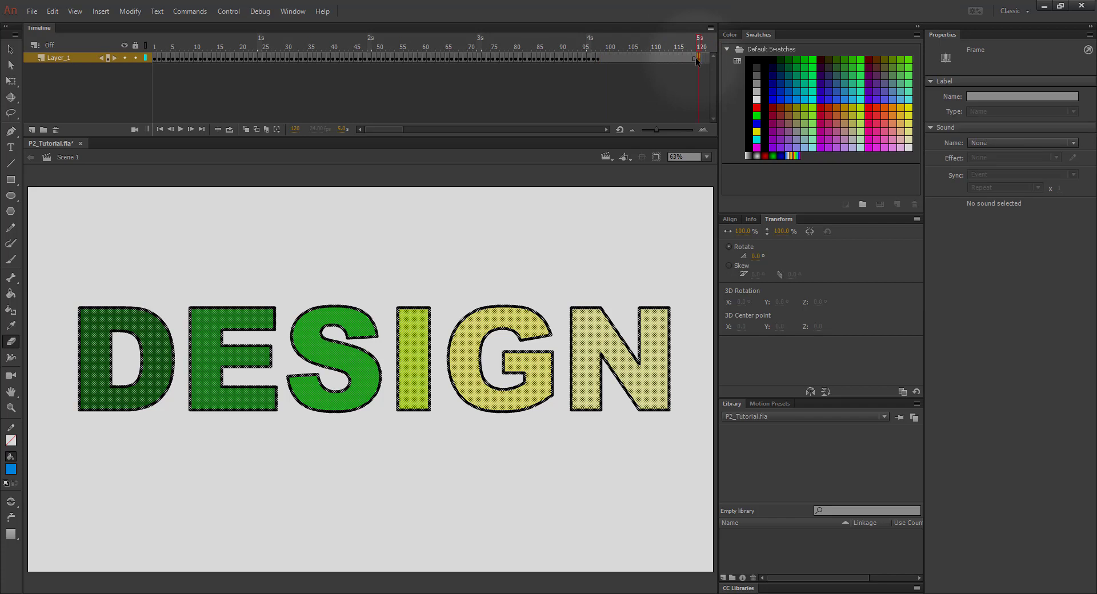
pyautogui.moveTo(701, 40); pyautogui.dragTo(594, 47)
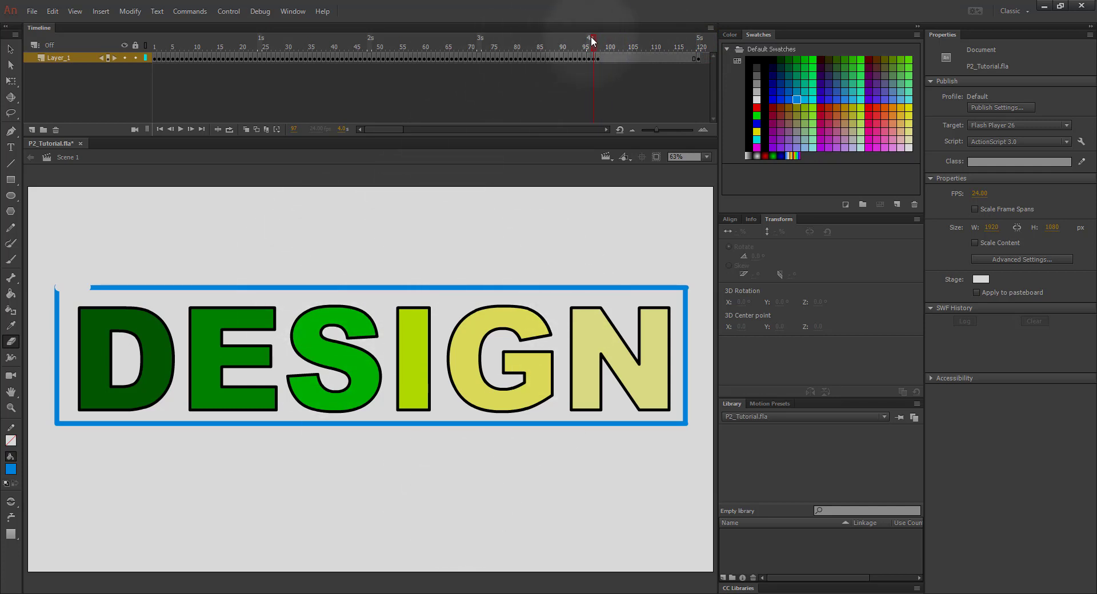
pyautogui.moveTo(592, 39); pyautogui.dragTo(696, 39)
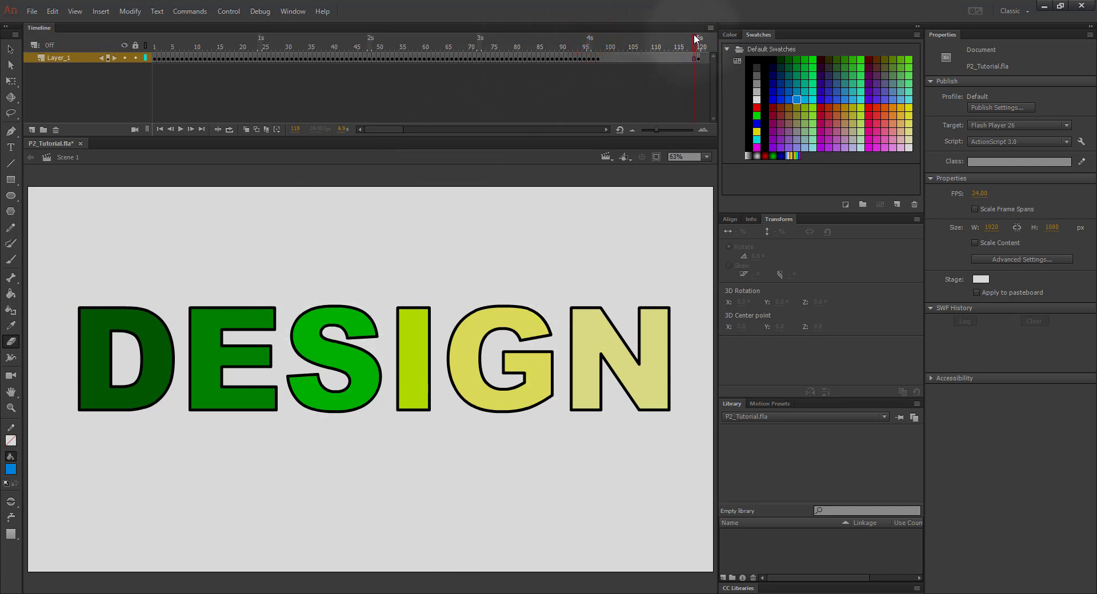
# - Rename Layer_1 as "design" and lock it
pyautogui.click(63, 58)
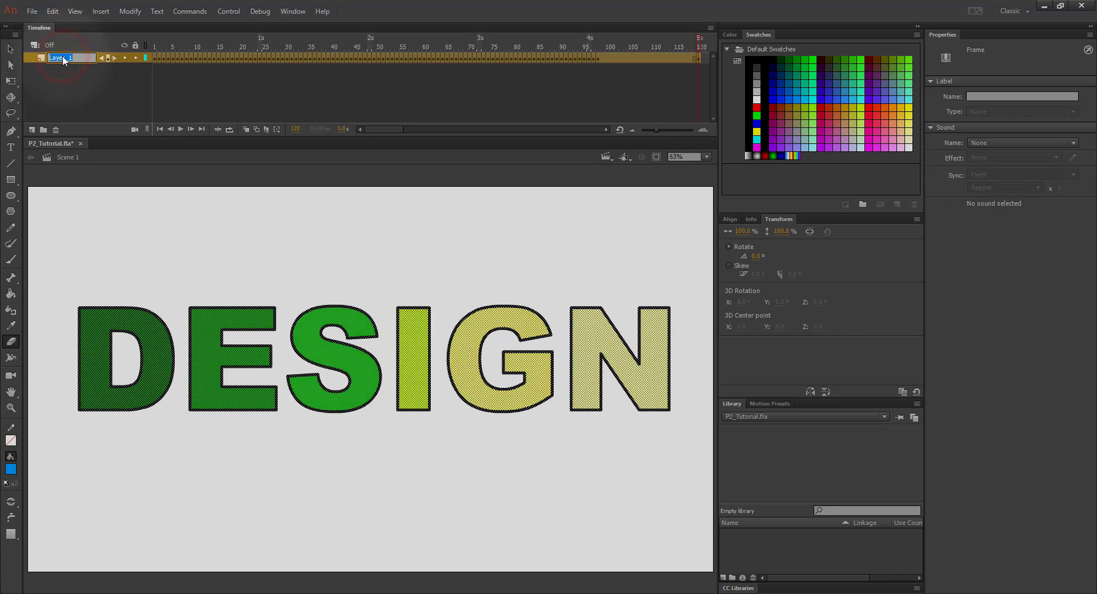
pyautogui.write('design')
pyautogui.press('Return')
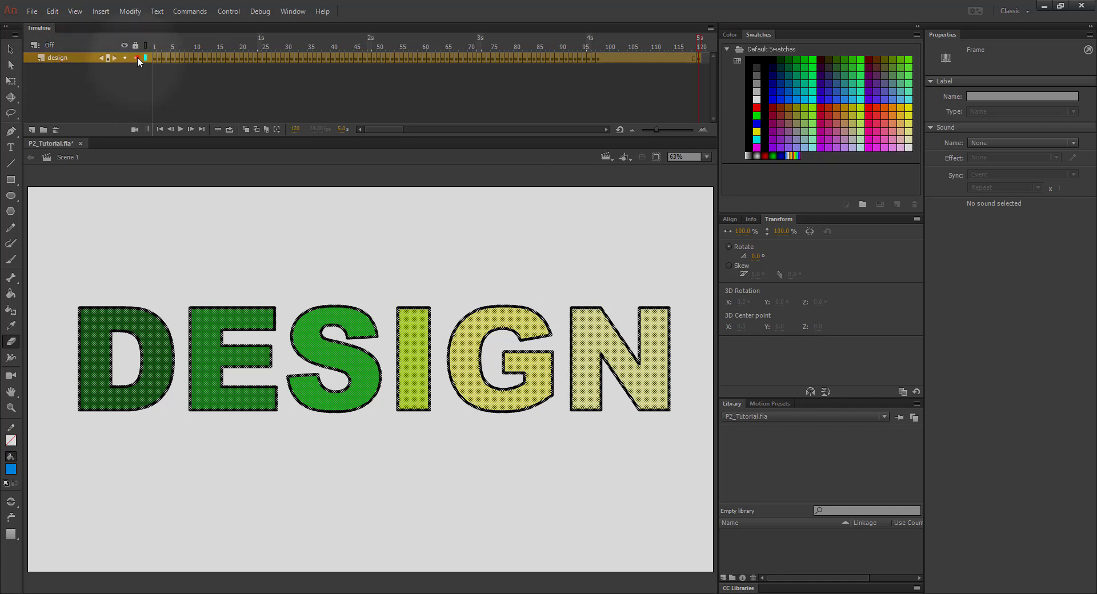
pyautogui.click(136, 58)
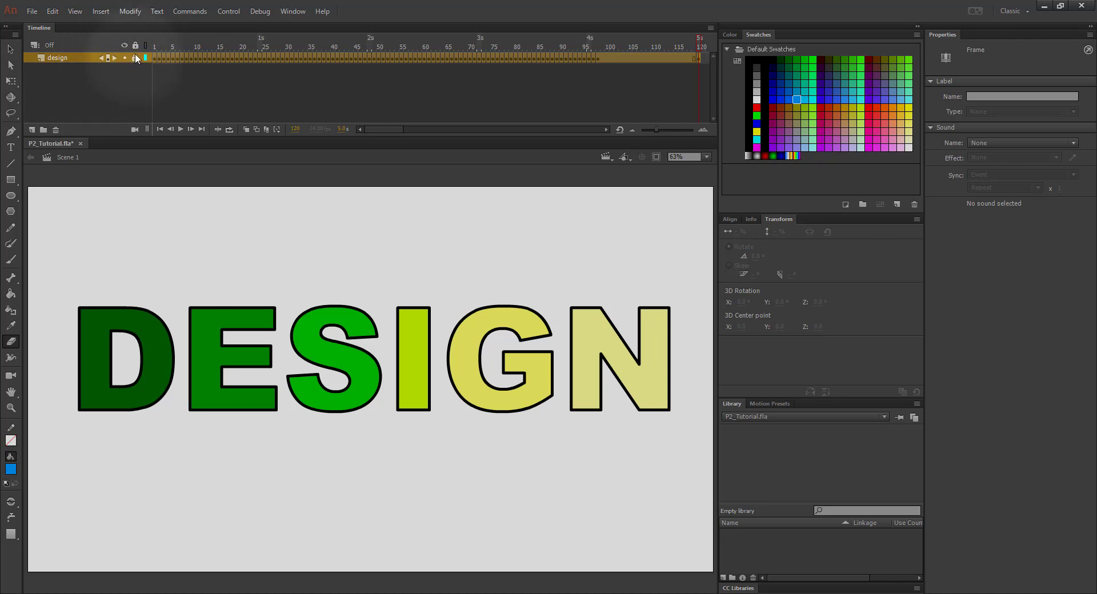
# - Add a new layer above the design layer and name it "library"
pyautogui.click(32, 131)
pyautogui.click(64, 58)
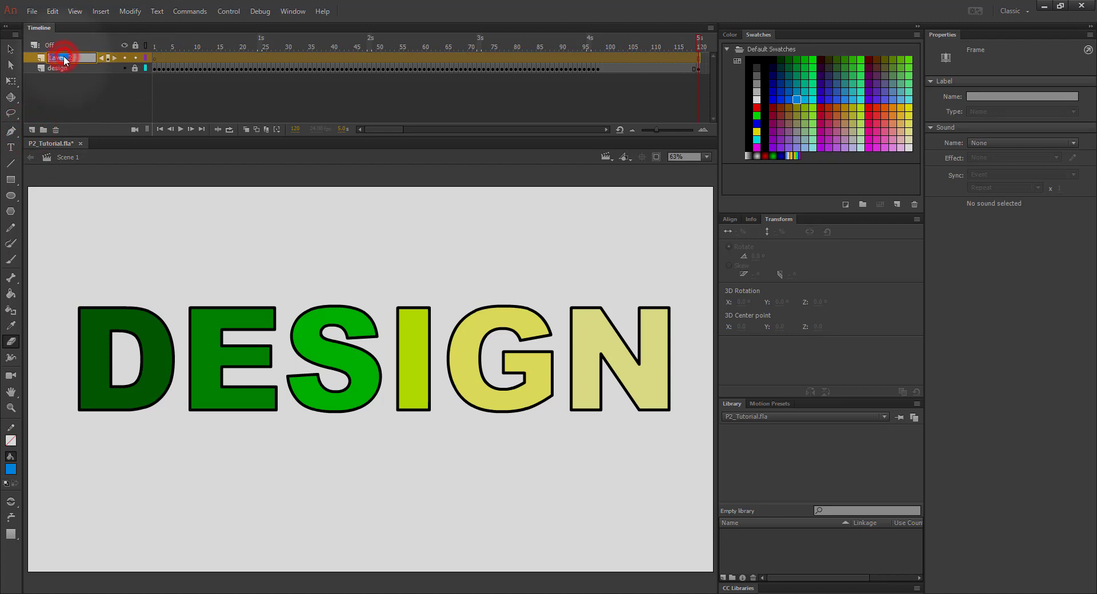
pyautogui.write('library')
pyautogui.press('Return')
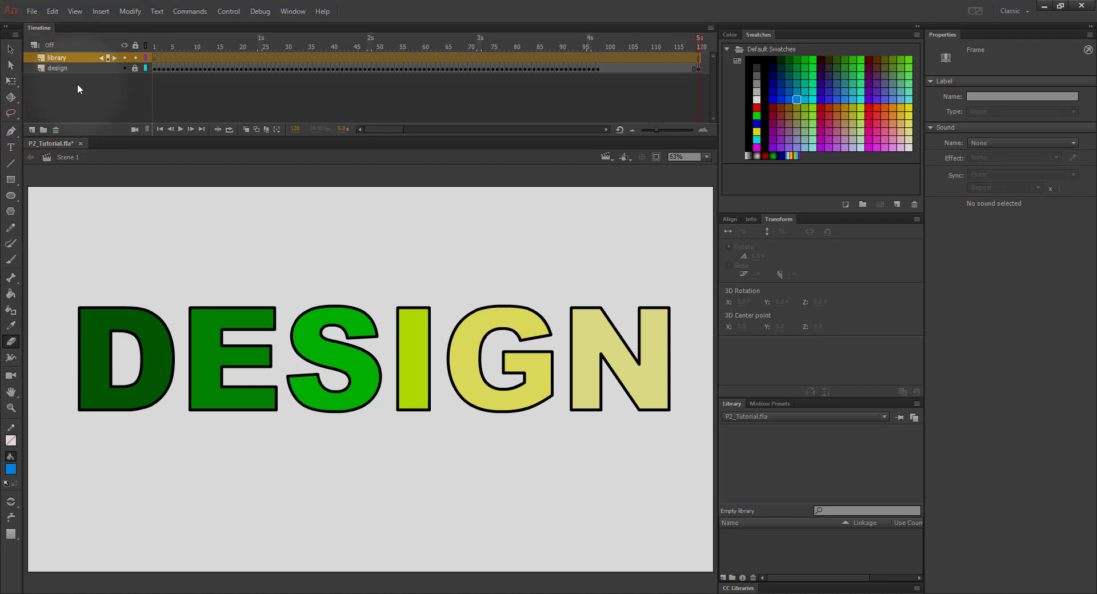
# - Extend the library layer to frame 120 and add a keyframe on it at frame 121
pyautogui.click(699, 57)
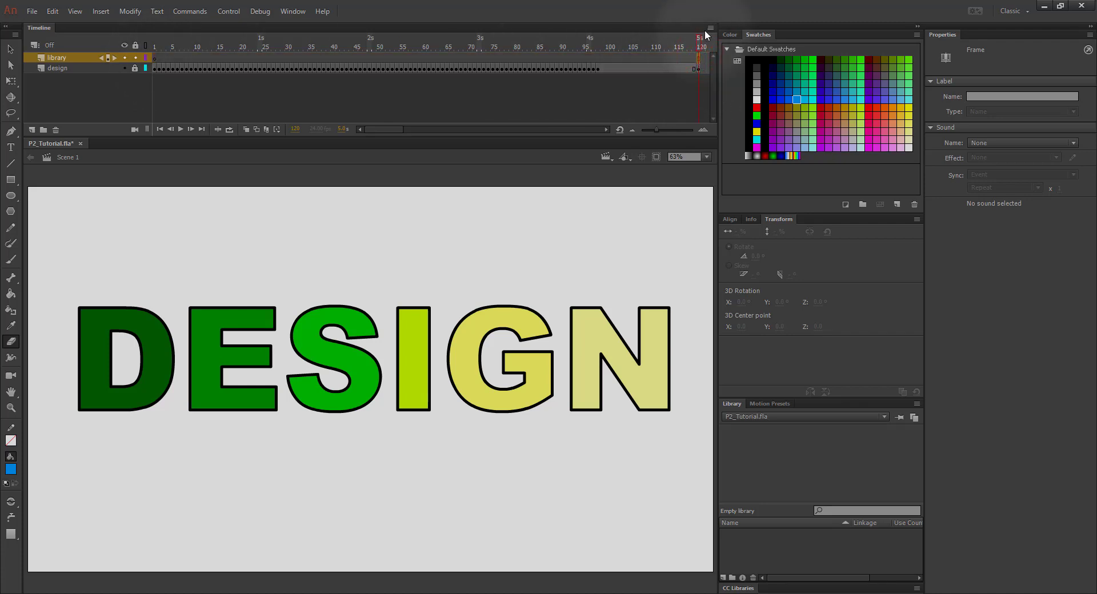
pyautogui.moveTo(698, 39); pyautogui.dragTo(679, 38)
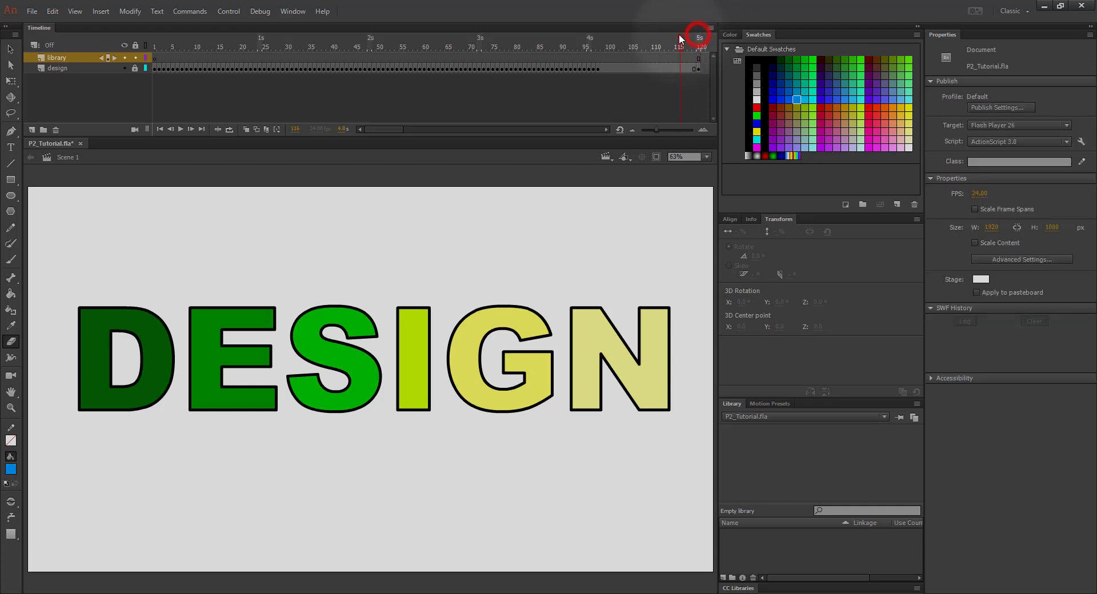
pyautogui.click(699, 57)
pyautogui.press('F5')
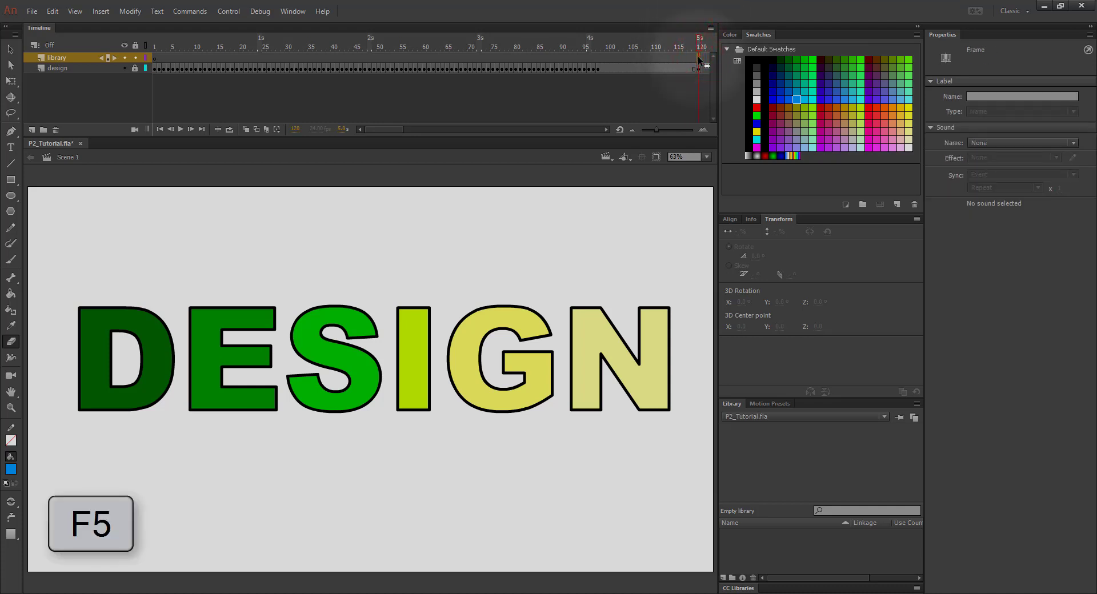
pyautogui.moveTo(699, 39); pyautogui.dragTo(706, 39)
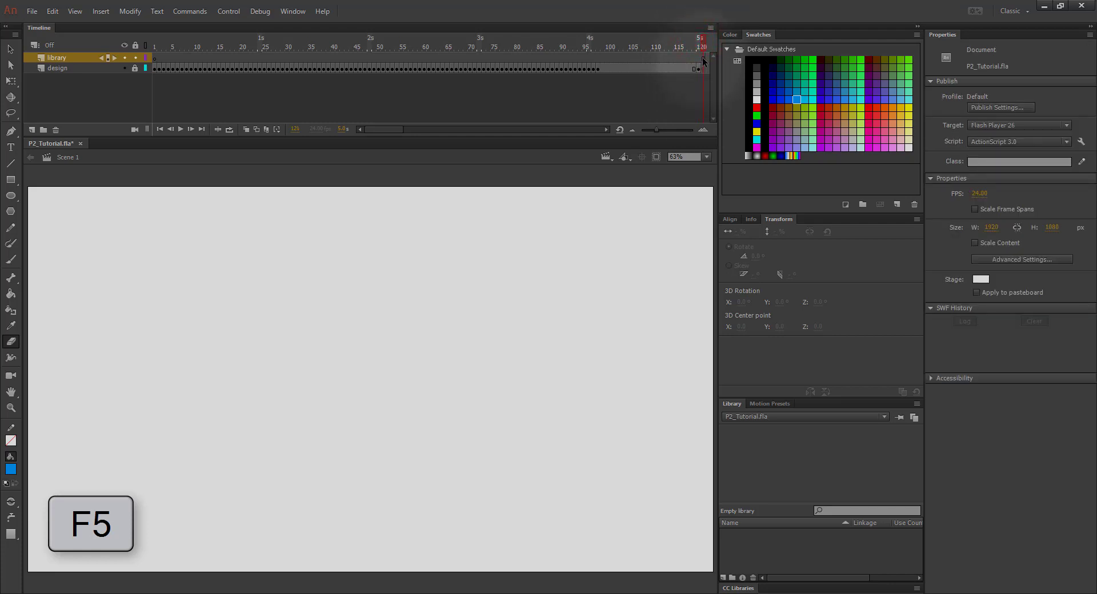
pyautogui.click(703, 59)
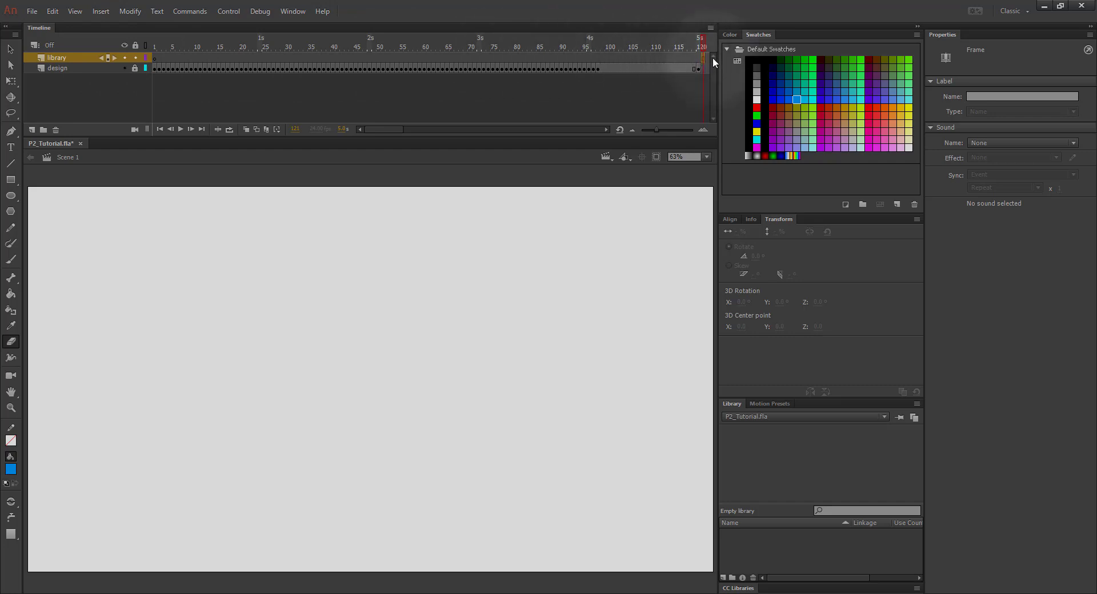
pyautogui.press('F6')
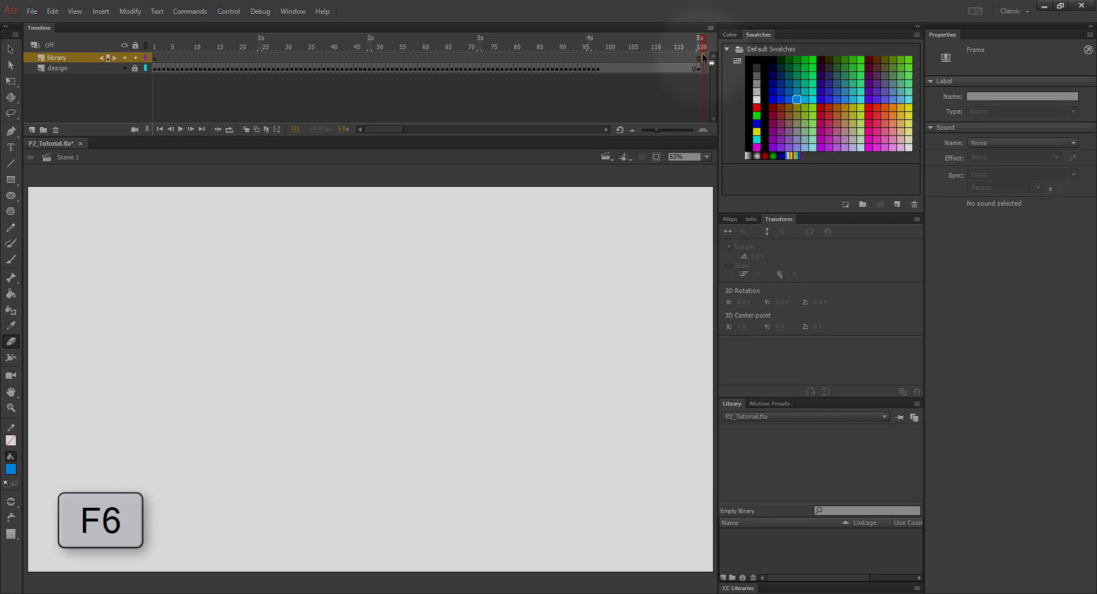
pyautogui.moveTo(703, 44)
pyautogui.mouseDown()
pyautogui.moveTo(695, 46)
pyautogui.moveTo(713, 48)
pyautogui.mouseUp()
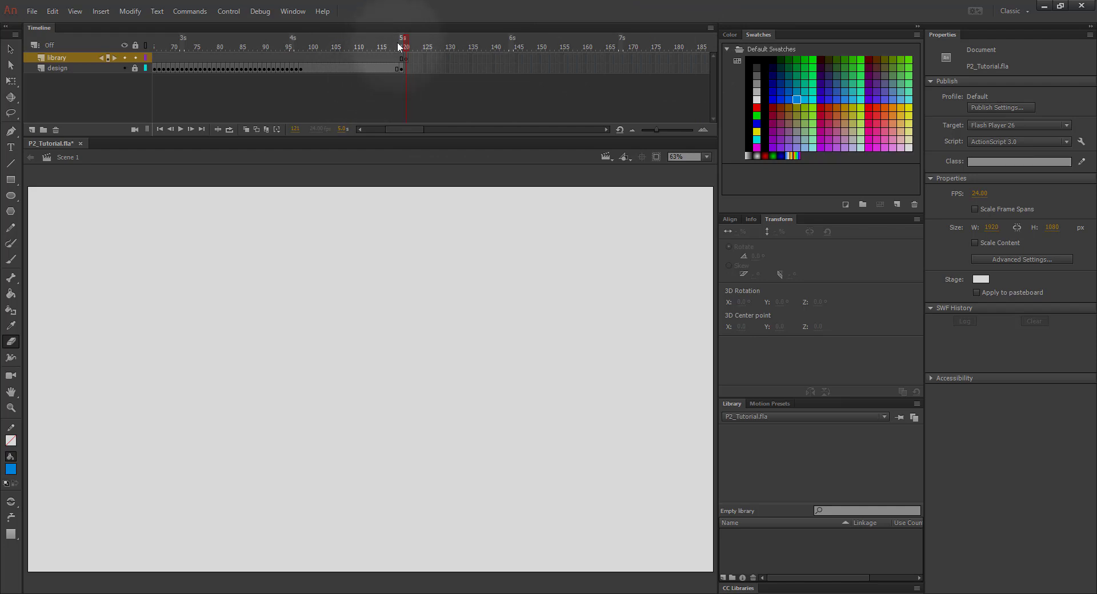
pyautogui.moveTo(404, 44)
pyautogui.mouseDown()
pyautogui.moveTo(385, 44)
pyautogui.moveTo(404, 43)
pyautogui.mouseUp()
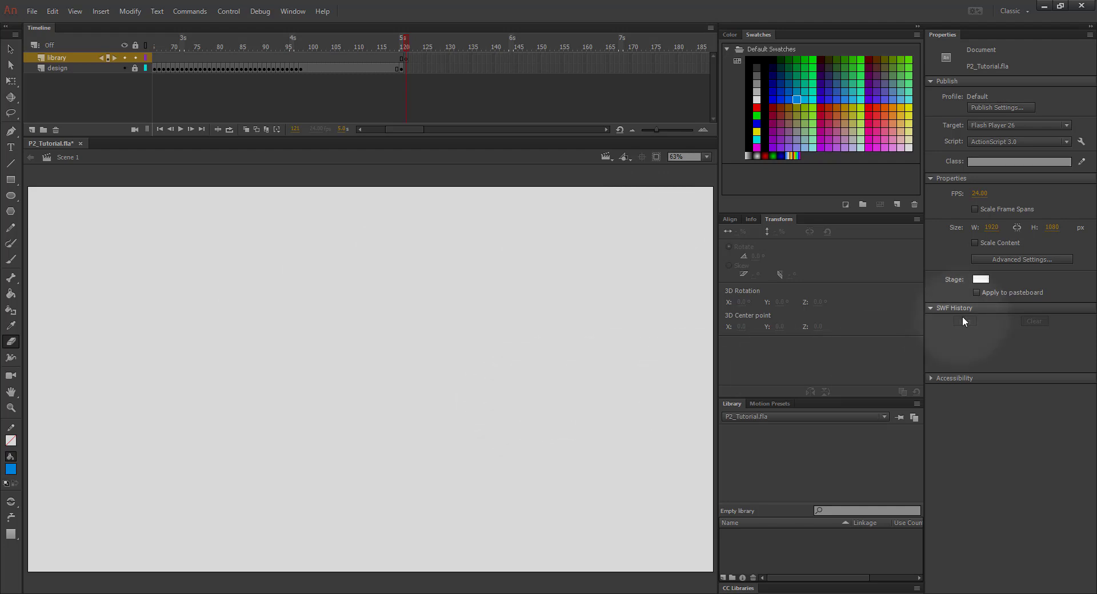
# - Set the document's stage colour to light blue #66CCFF
pyautogui.click(983, 280)
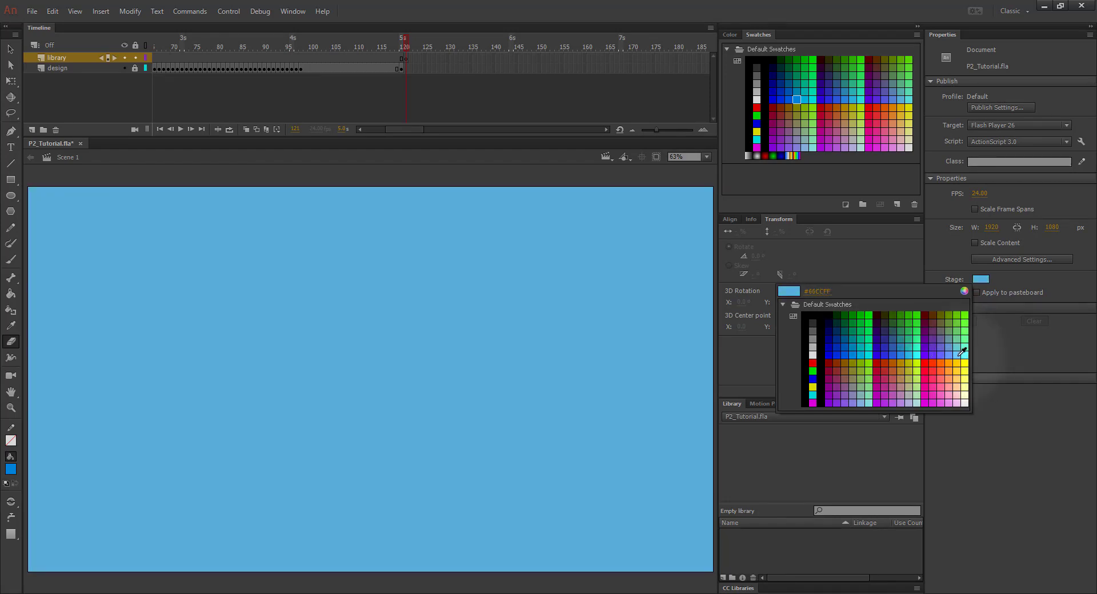
pyautogui.click(958, 356)
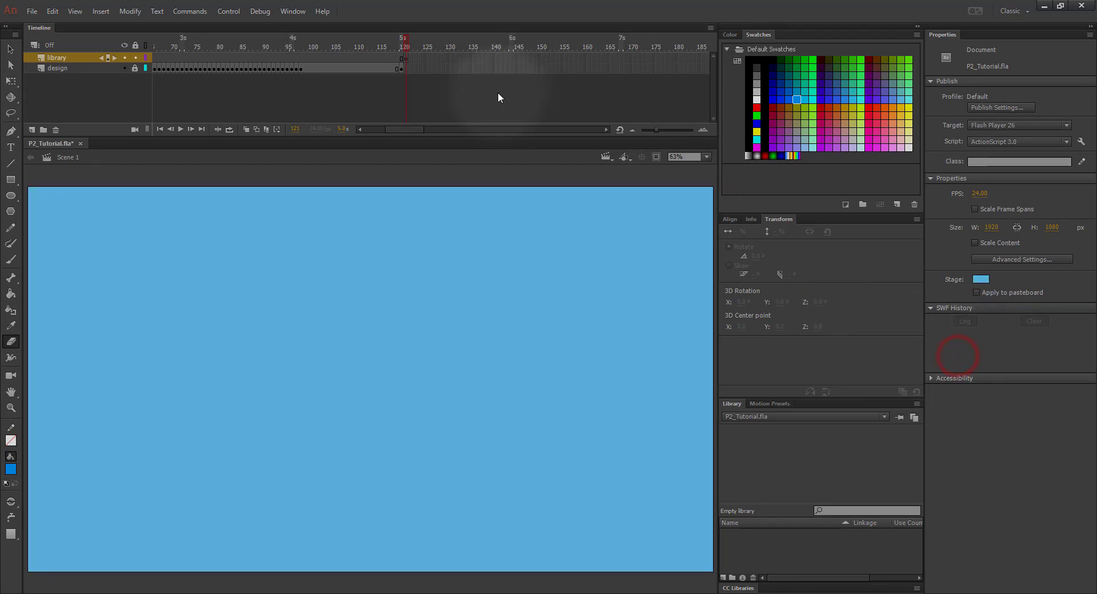
pyautogui.moveTo(404, 40)
pyautogui.mouseDown()
pyautogui.moveTo(236, 23)
pyautogui.moveTo(289, 29)
pyautogui.moveTo(141, 27)
pyautogui.moveTo(706, 51)
pyautogui.mouseUp()
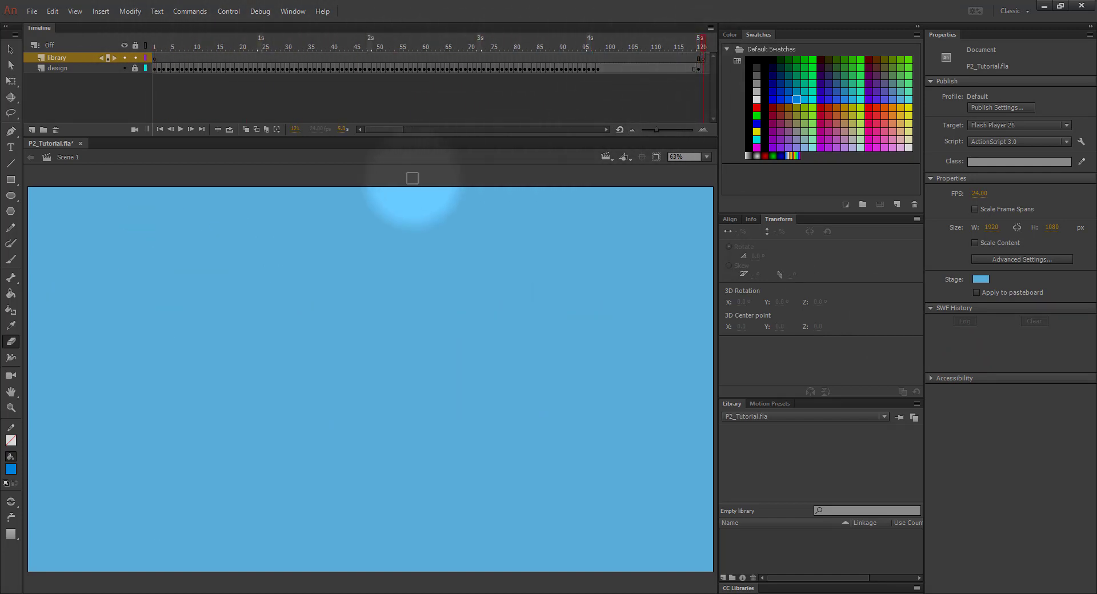
pyautogui.moveTo(373, 132); pyautogui.dragTo(378, 130)
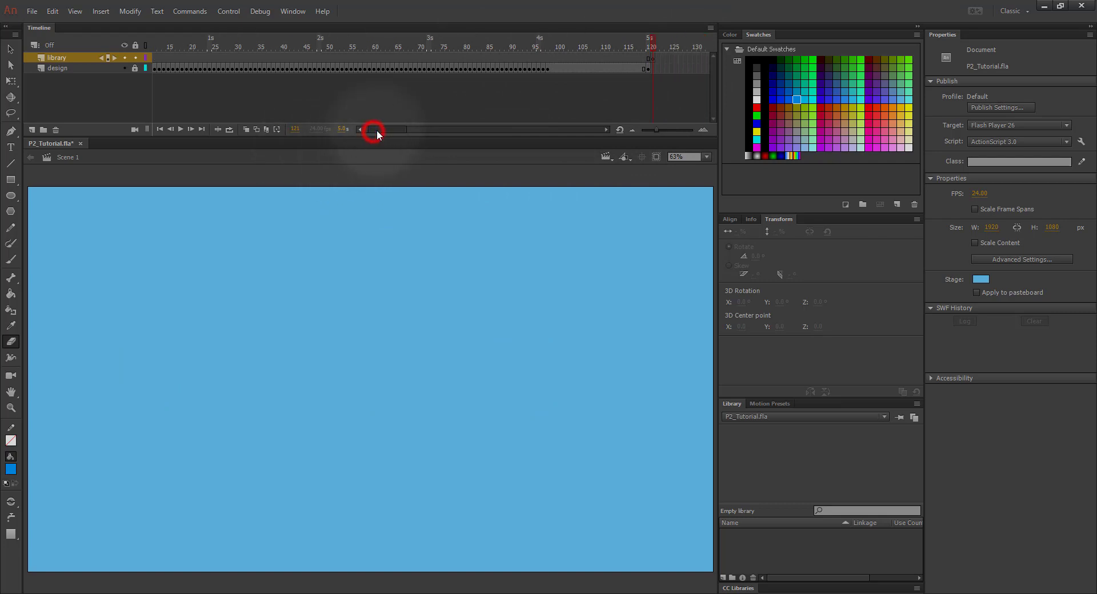
# - Select frame 121 of the library layer and create a new symbol named "Tree" of type Graphic
pyautogui.click(632, 58)
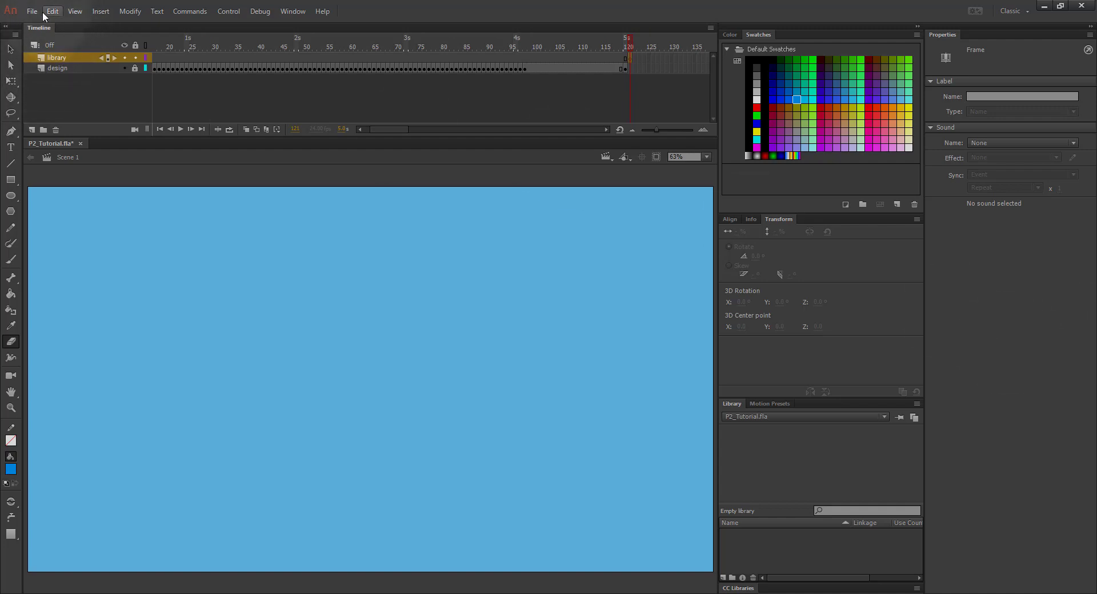
pyautogui.click(100, 12)
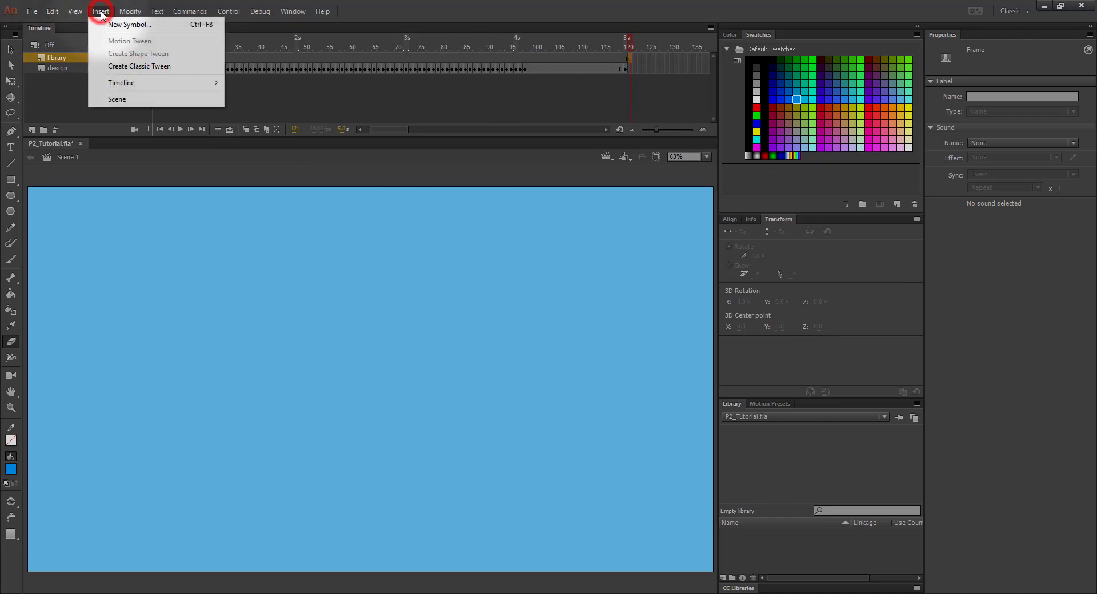
pyautogui.click(162, 25)
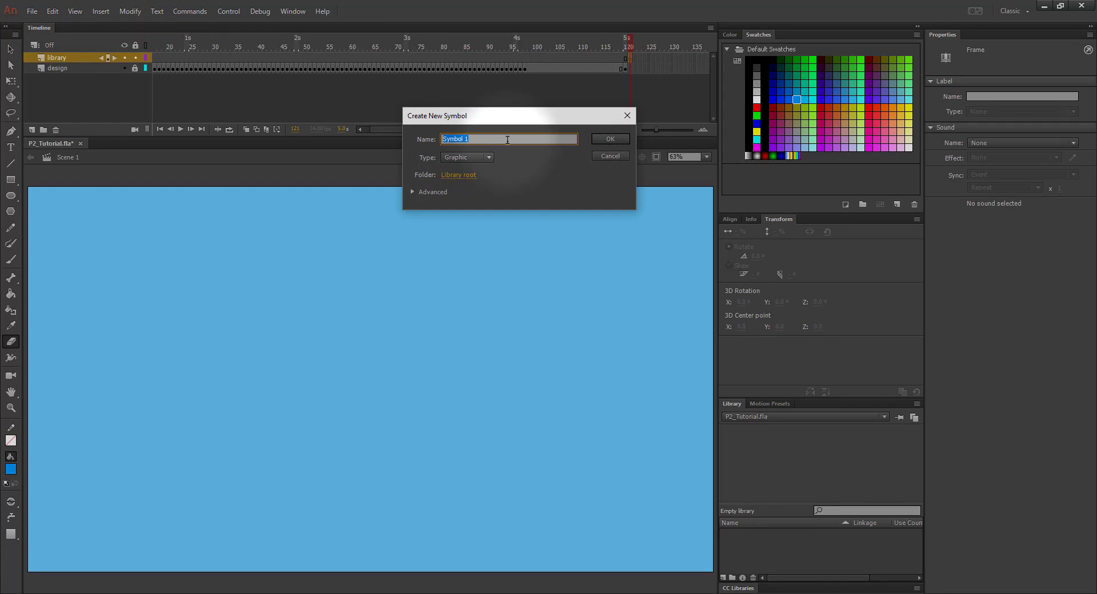
pyautogui.write('Tree')
pyautogui.click(475, 157)
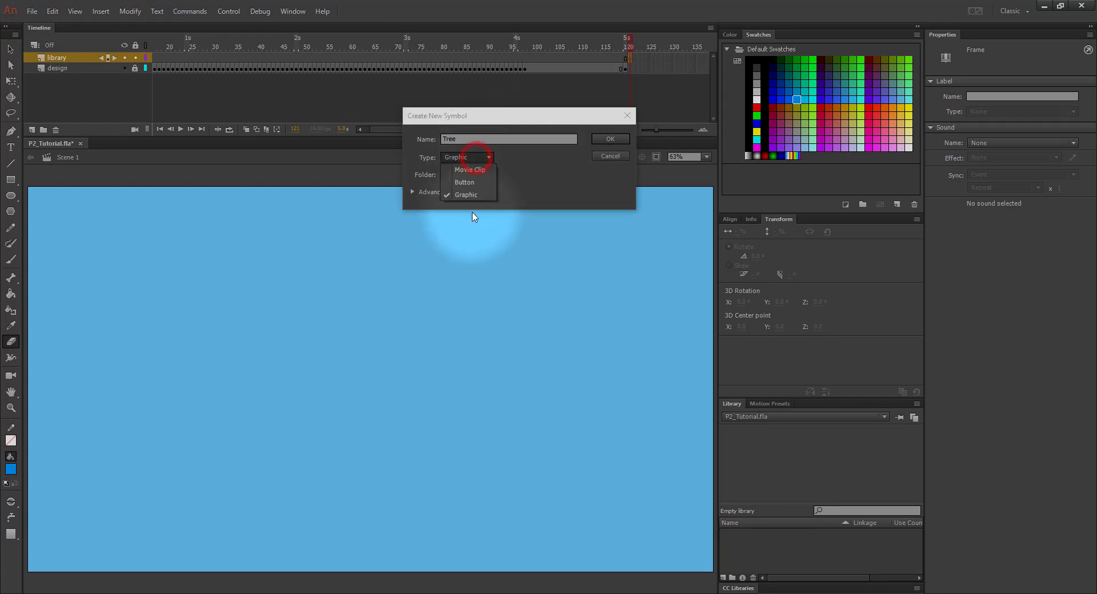
pyautogui.click(476, 195)
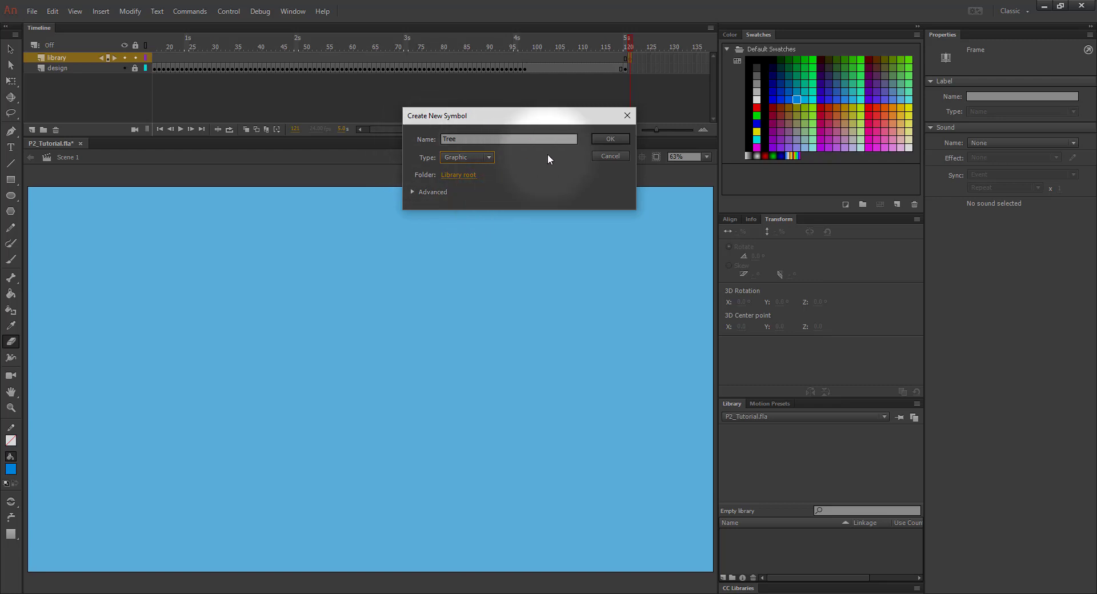
pyautogui.click(611, 139)
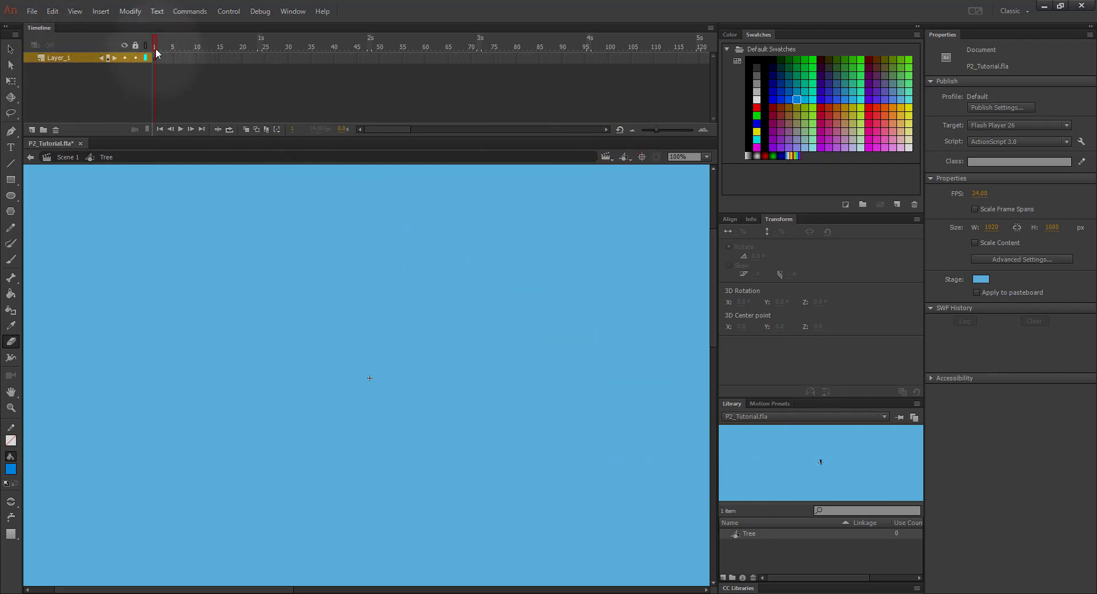
# - Return to Scene 1, then reopen the Tree symbol from the library for editing
pyautogui.click(53, 158)
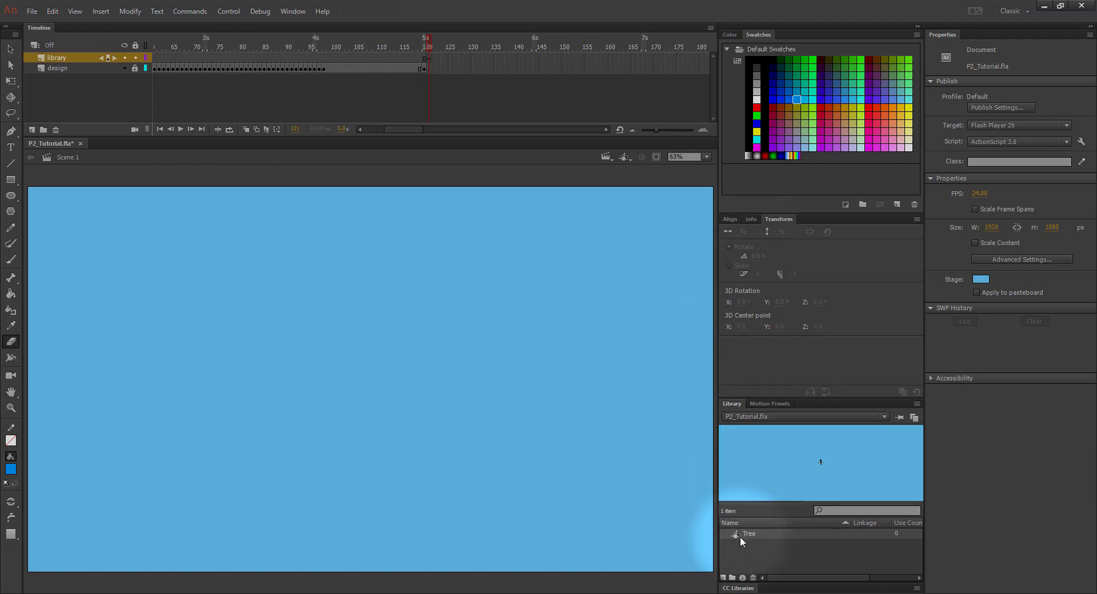
pyautogui.click(292, 10)
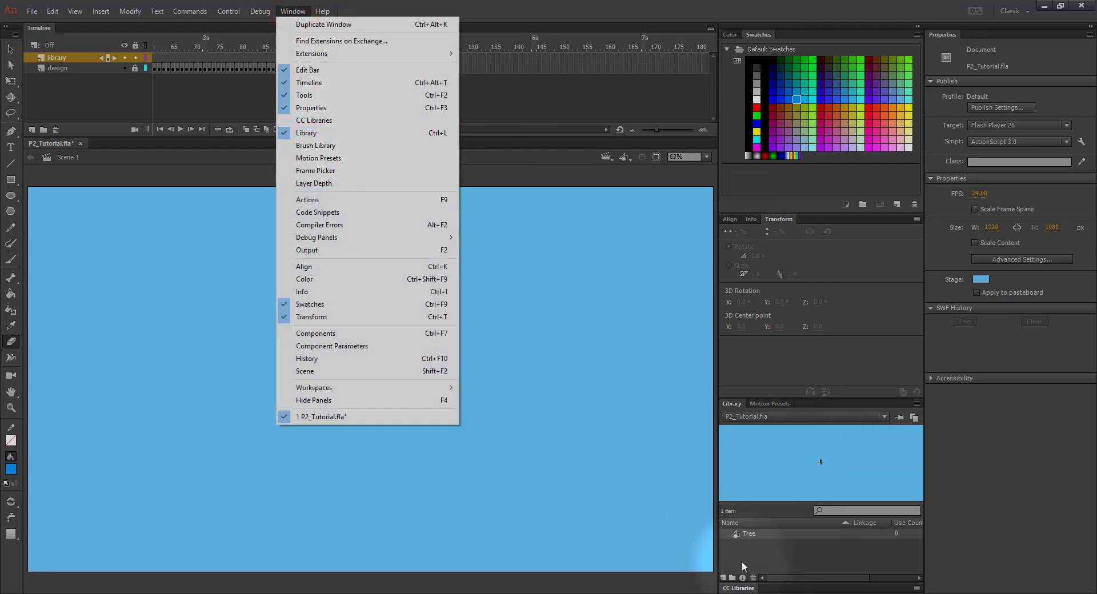
pyautogui.click(733, 534)
pyautogui.doubleClick(734, 535)
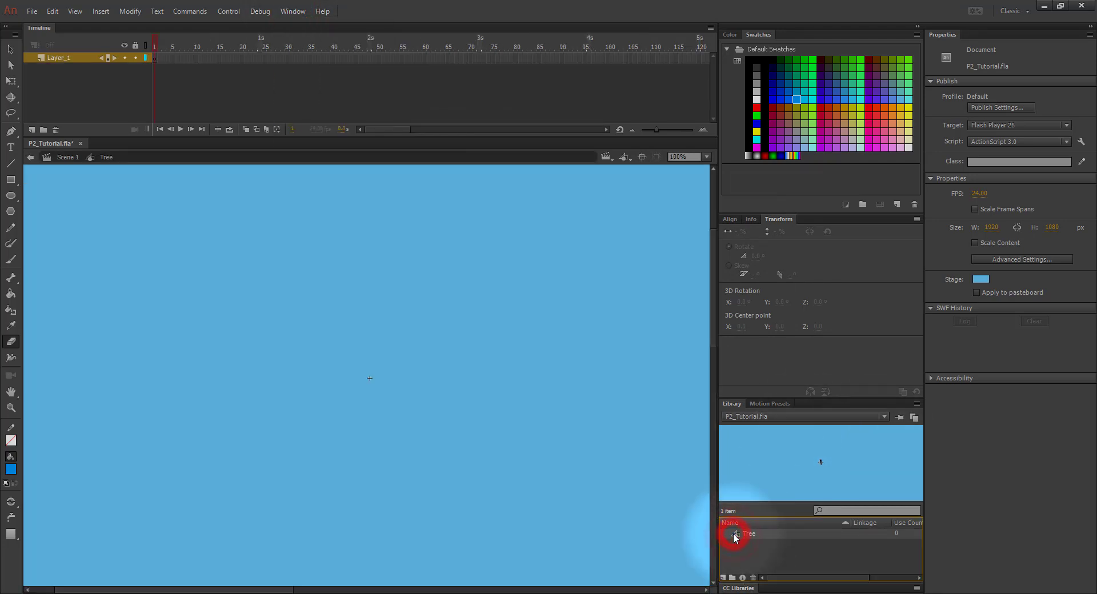
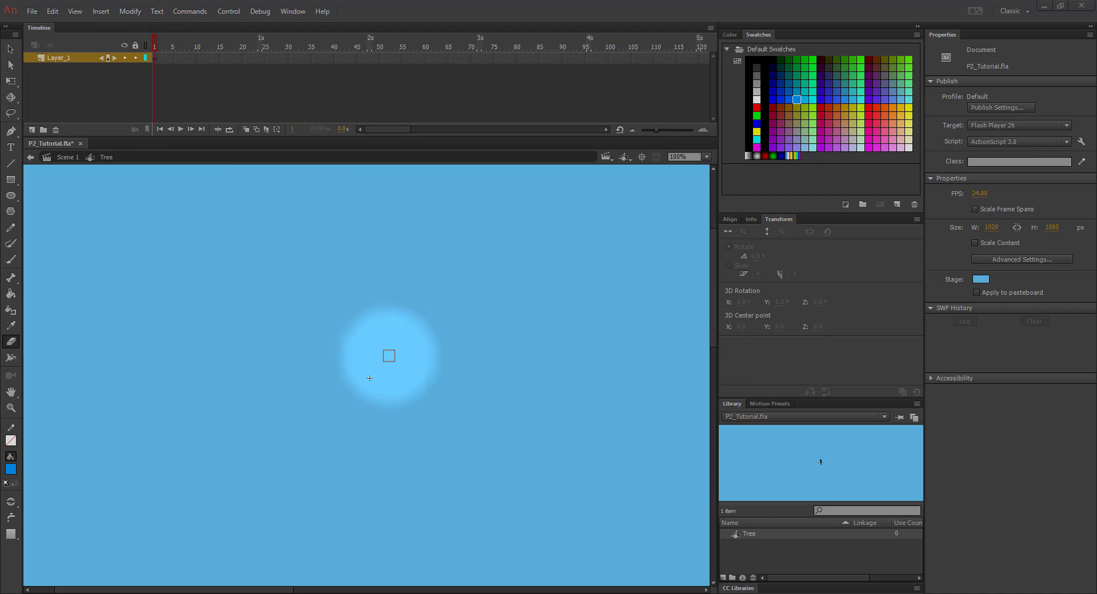
# - Choose the Brush tool and set its fill colour to dark brown #663300
pyautogui.click(8, 260)
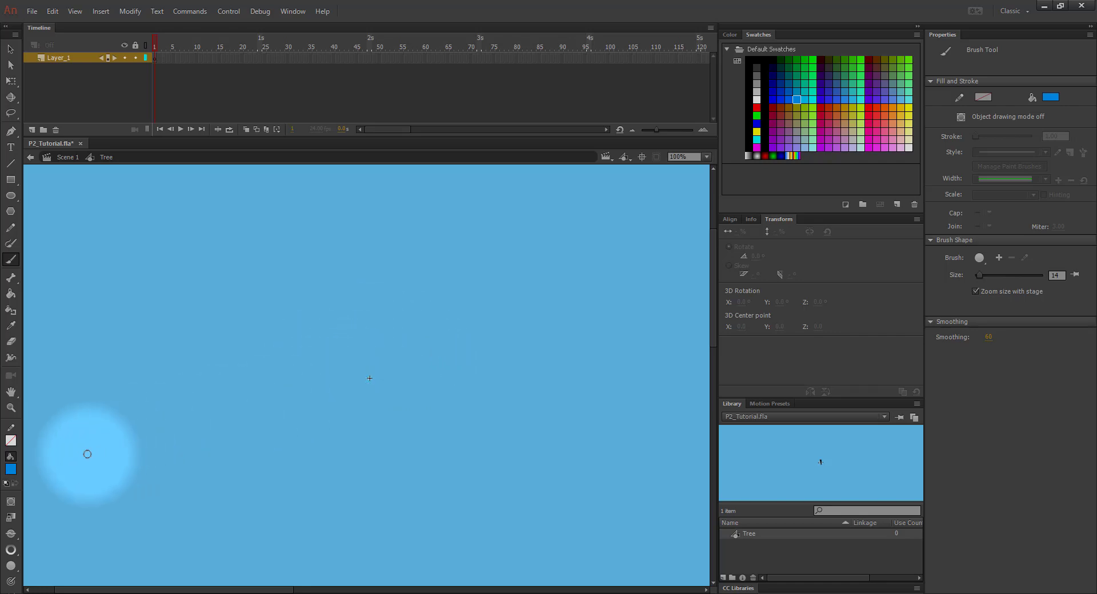
pyautogui.click(10, 471)
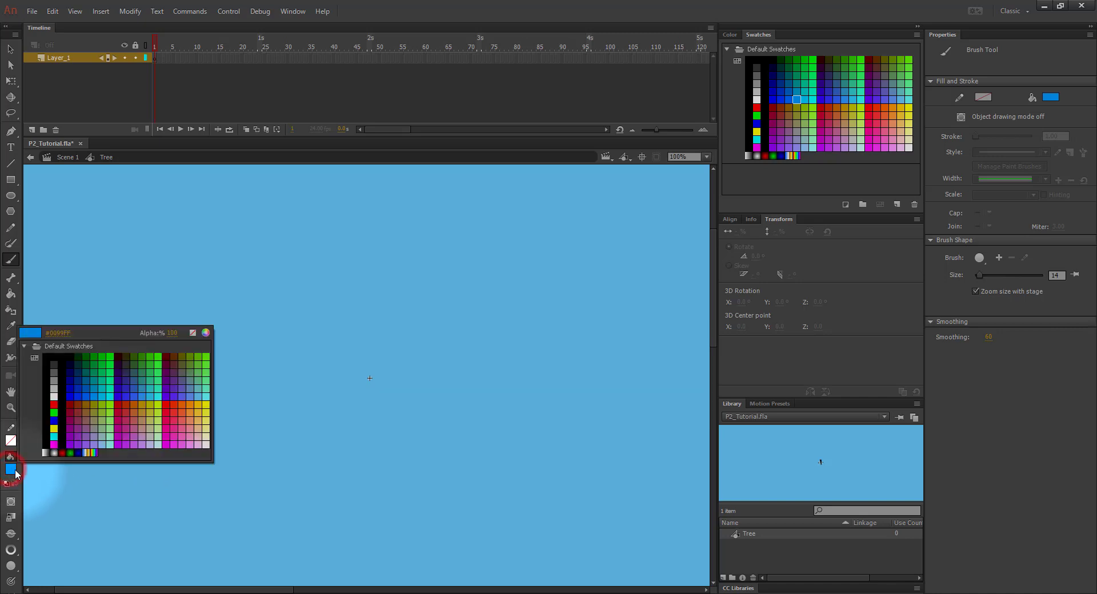
pyautogui.click(181, 357)
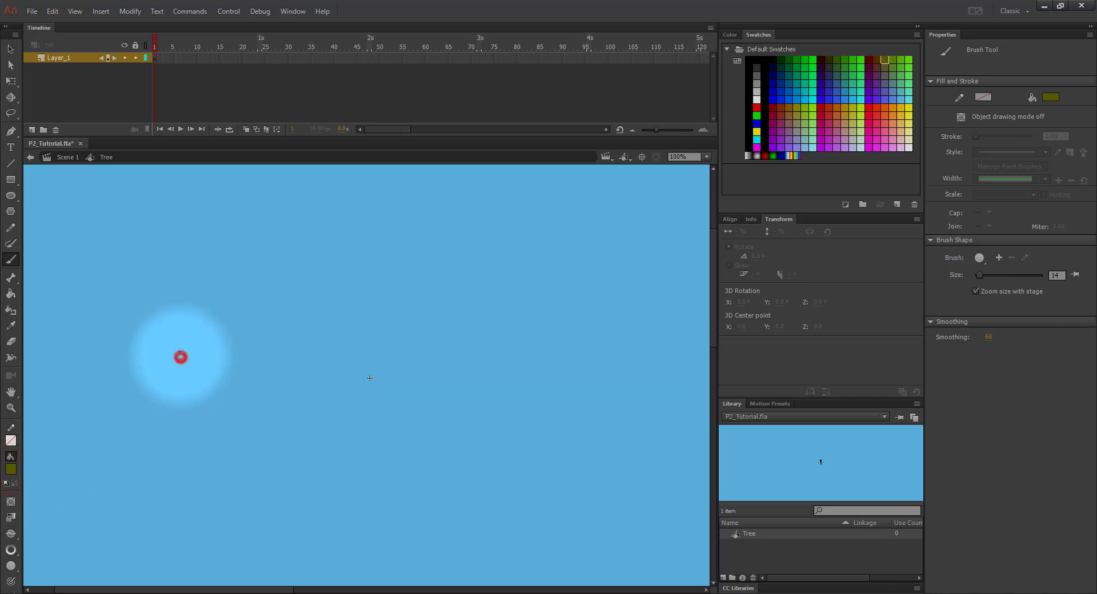
pyautogui.click(12, 470)
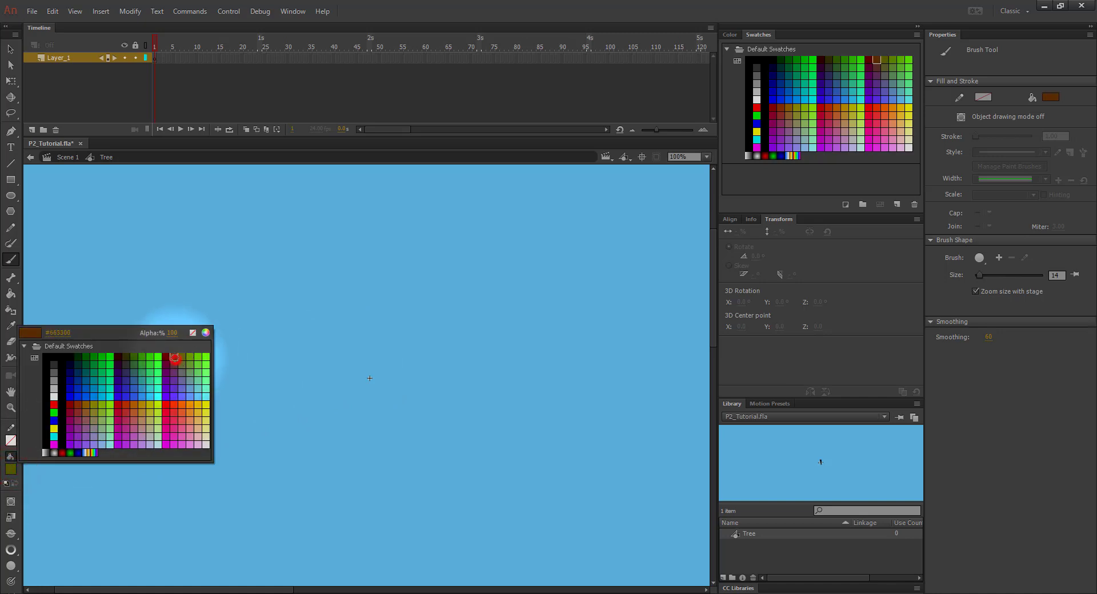
pyautogui.click(174, 358)
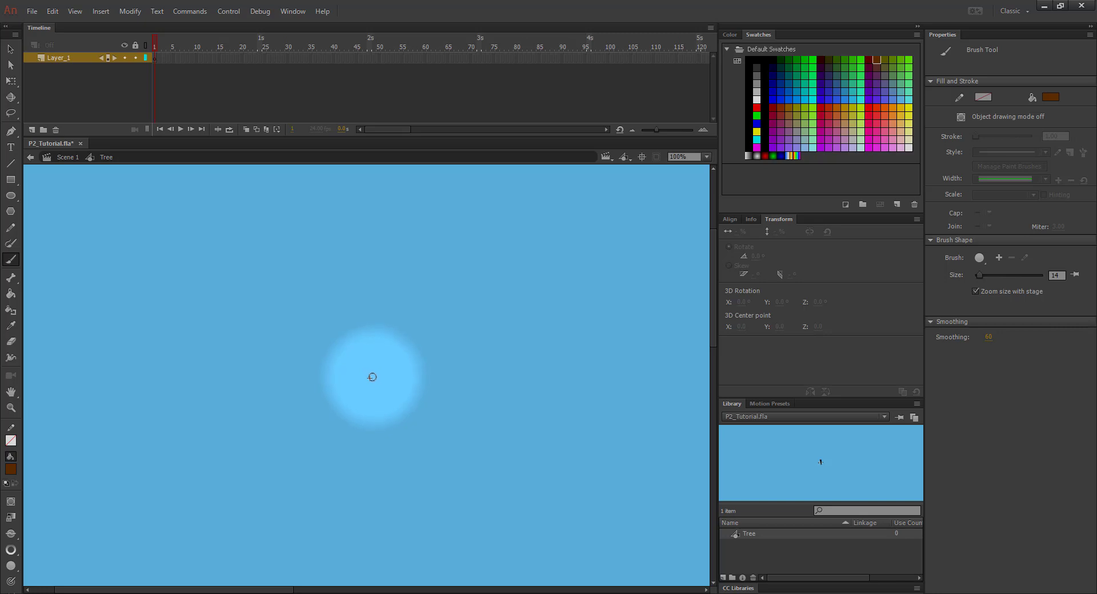
# - Paint a brown tree trunk growing upward from the symbol's registration point, adding a keyframe for each stage through frame 4
pyautogui.moveTo(373, 375)
pyautogui.mouseDown()
pyautogui.moveTo(362, 367)
pyautogui.moveTo(380, 372)
pyautogui.moveTo(367, 364)
pyautogui.moveTo(371, 374)
pyautogui.moveTo(371, 349)
pyautogui.moveTo(380, 372)
pyautogui.moveTo(353, 374)
pyautogui.moveTo(367, 361)
pyautogui.mouseUp()
pyautogui.press('F6')
pyautogui.press('F6')
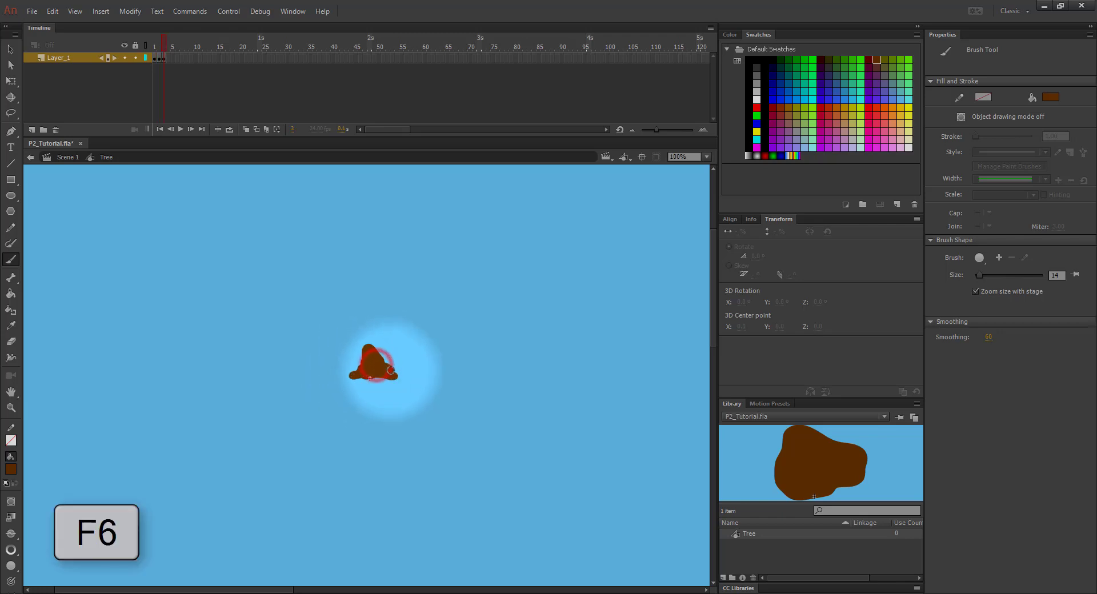
pyautogui.moveTo(383, 364); pyautogui.dragTo(370, 347)
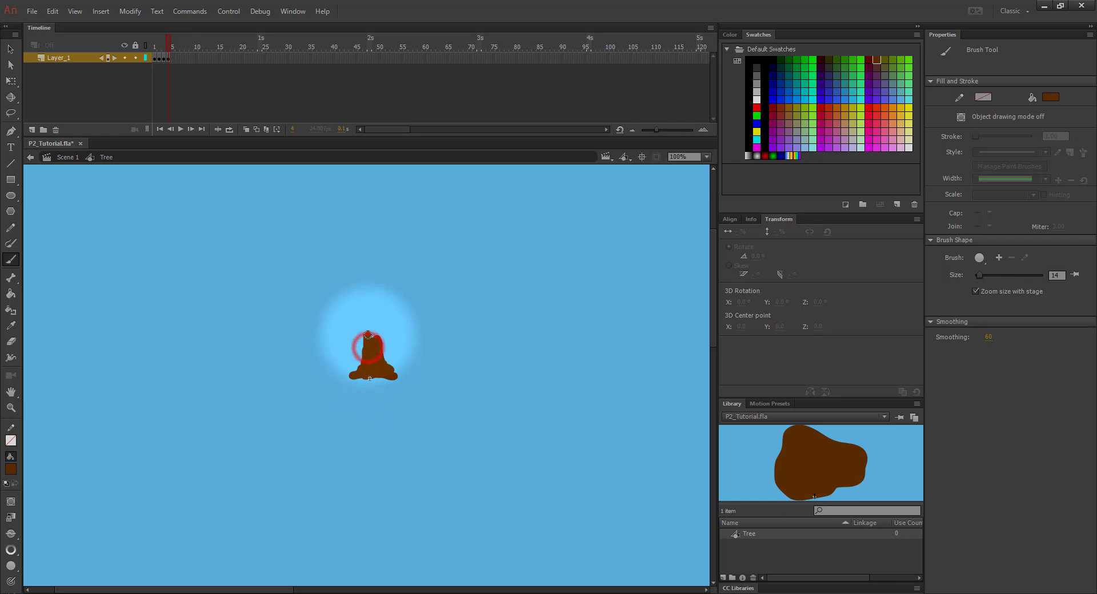
# - Paint the left, right and middle main branches growing out of the trunk, adding keyframes through frame 8
pyautogui.moveTo(368, 335); pyautogui.dragTo(323, 310)
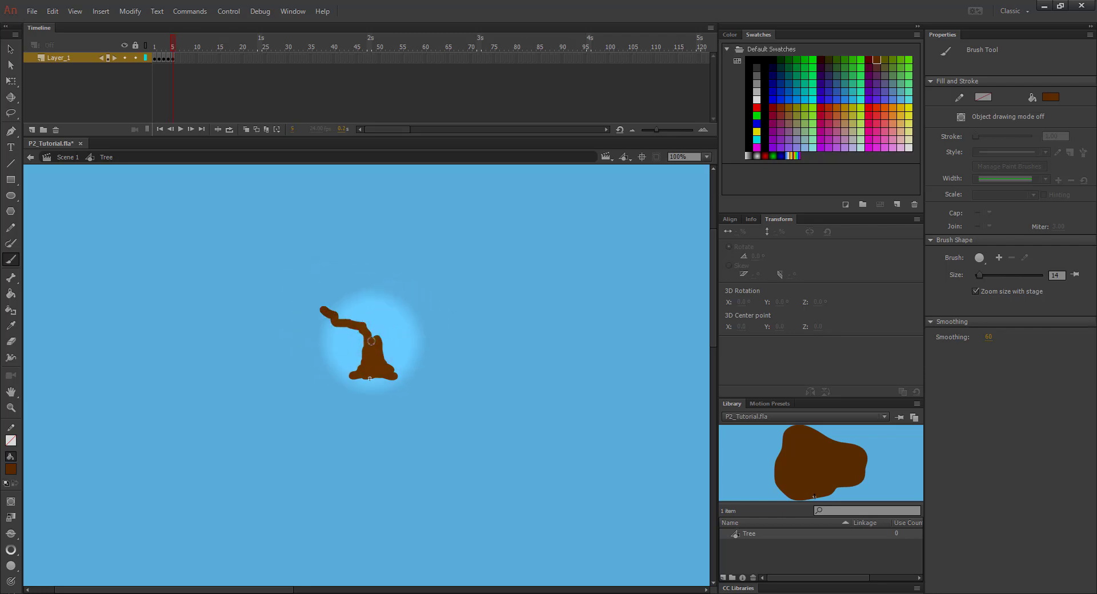
pyautogui.moveTo(372, 343); pyautogui.dragTo(418, 307)
pyautogui.press('F6')
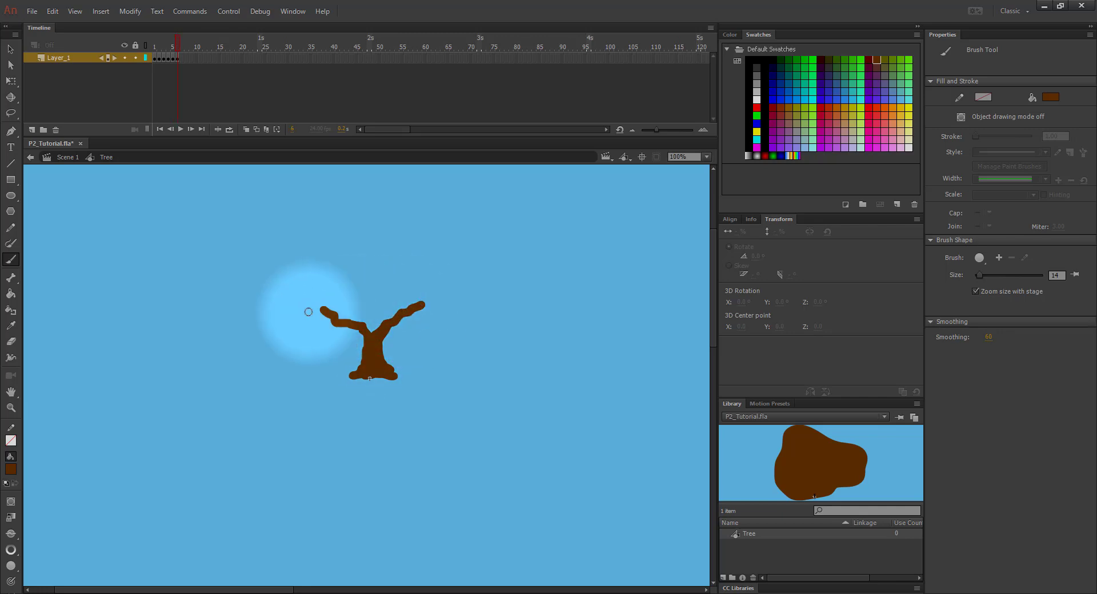
pyautogui.moveTo(322, 309); pyautogui.dragTo(312, 300)
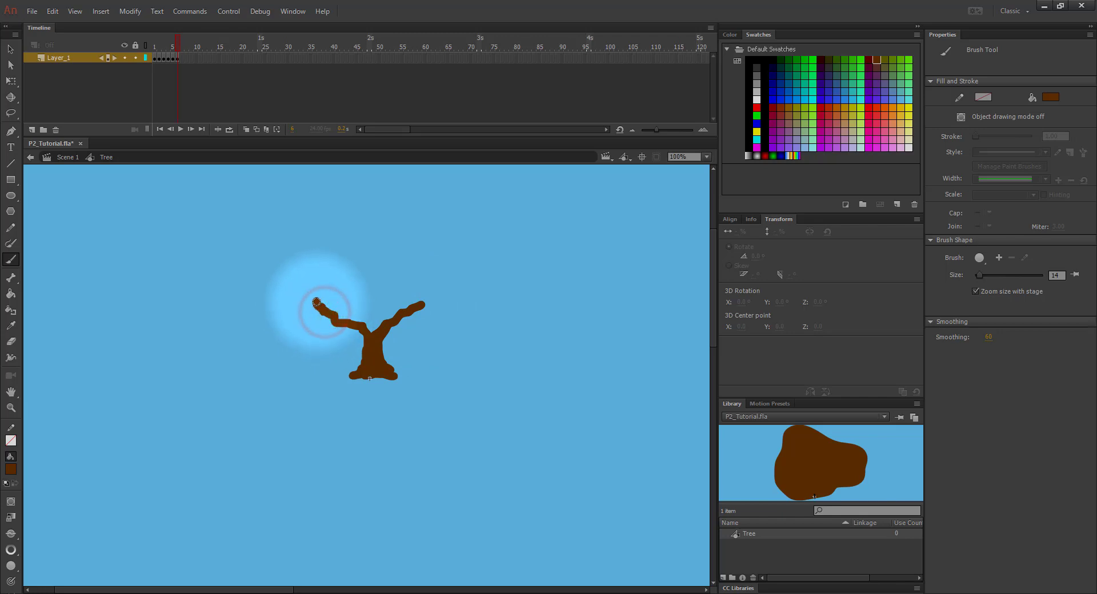
pyautogui.press('F6')
pyautogui.click(371, 335)
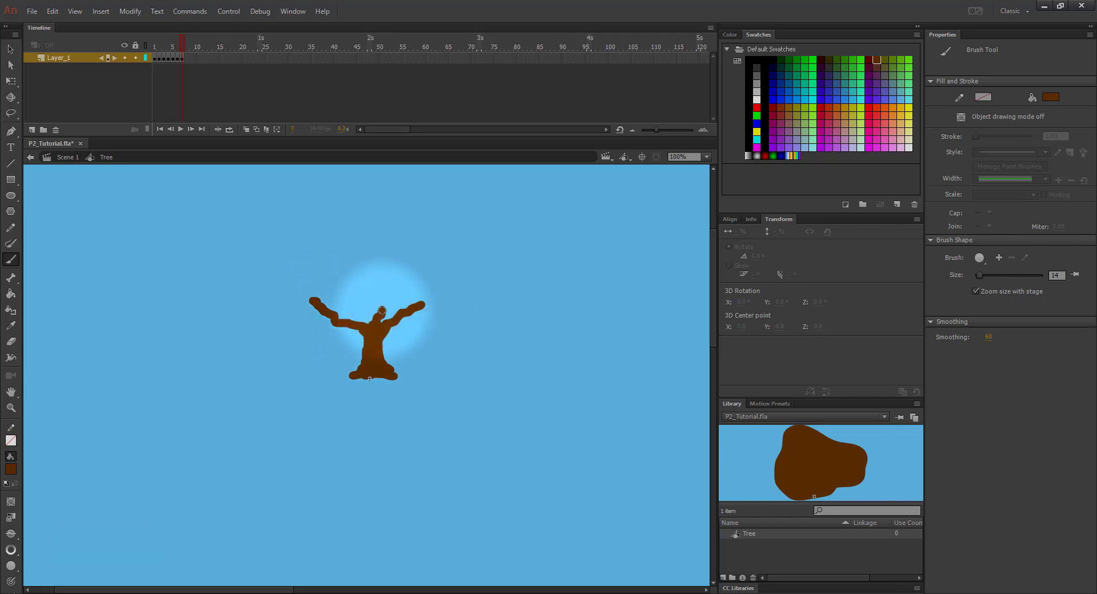
pyautogui.moveTo(382, 308); pyautogui.dragTo(390, 299)
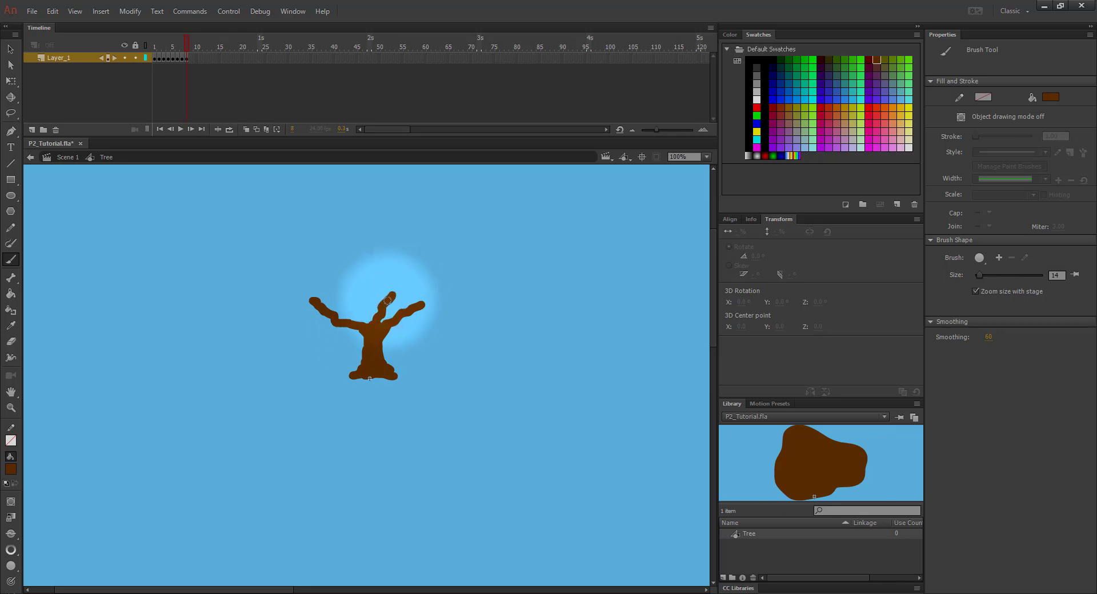
# - Reduce the brush size to 8 and paint secondary branches on the main ones, adding keyframes through frame 12
pyautogui.press('[')
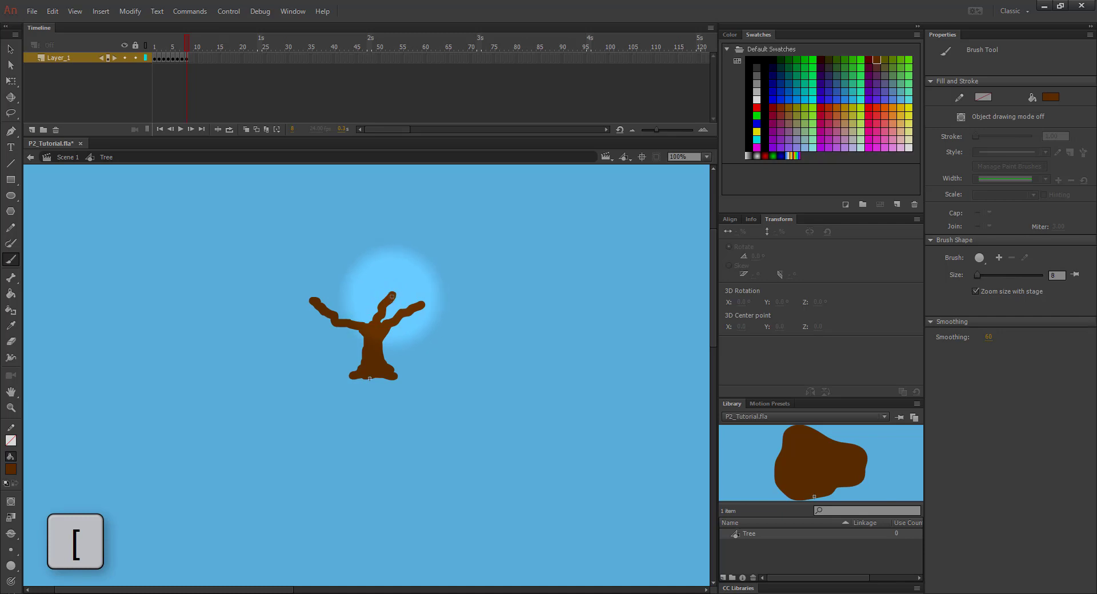
pyautogui.click(329, 306)
pyautogui.moveTo(330, 305)
pyautogui.mouseDown()
pyautogui.moveTo(373, 289)
pyautogui.moveTo(350, 318)
pyautogui.moveTo(355, 304)
pyautogui.moveTo(404, 309)
pyautogui.moveTo(410, 291)
pyautogui.moveTo(431, 313)
pyautogui.mouseUp()
pyautogui.press('F6')
pyautogui.press('F6')
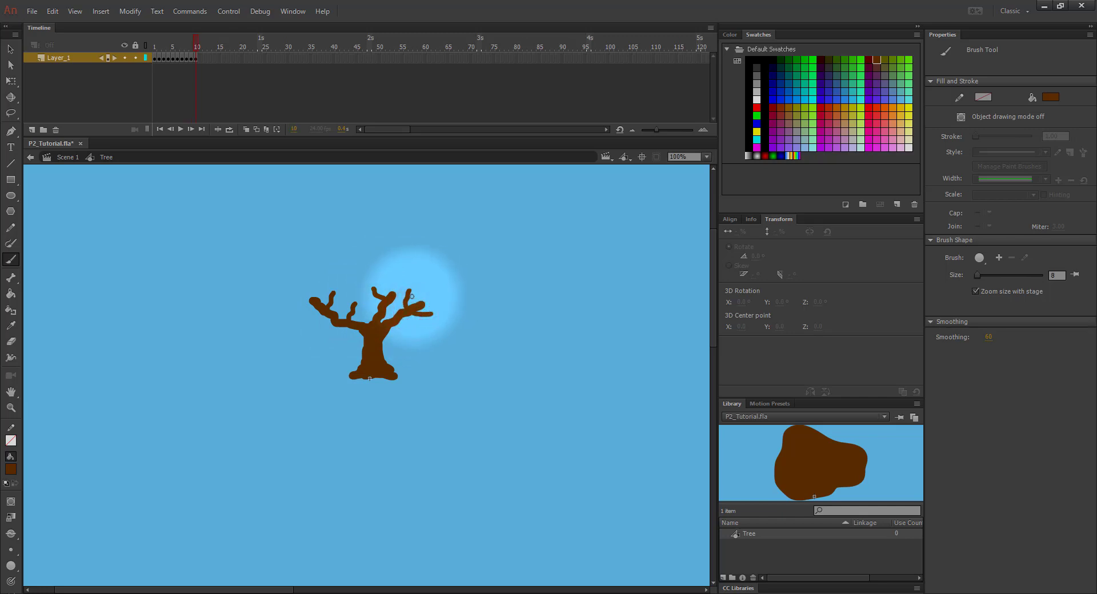
pyautogui.moveTo(325, 317)
pyautogui.mouseDown()
pyautogui.moveTo(303, 316)
pyautogui.moveTo(341, 331)
pyautogui.moveTo(330, 332)
pyautogui.mouseUp()
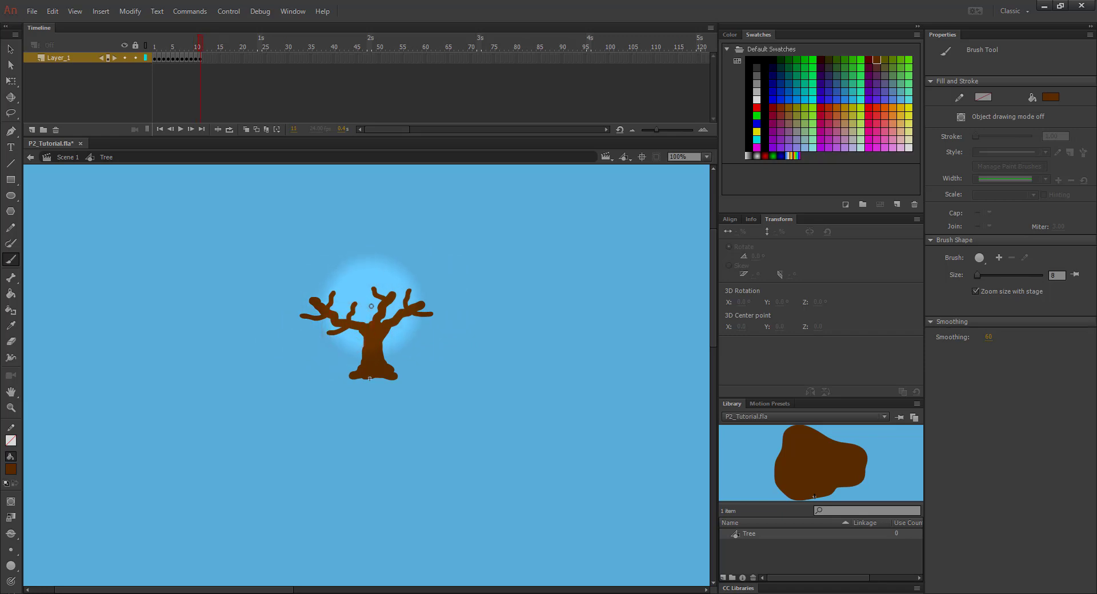
pyautogui.press('F6')
pyautogui.moveTo(379, 292); pyautogui.dragTo(419, 292)
pyautogui.press('F6')
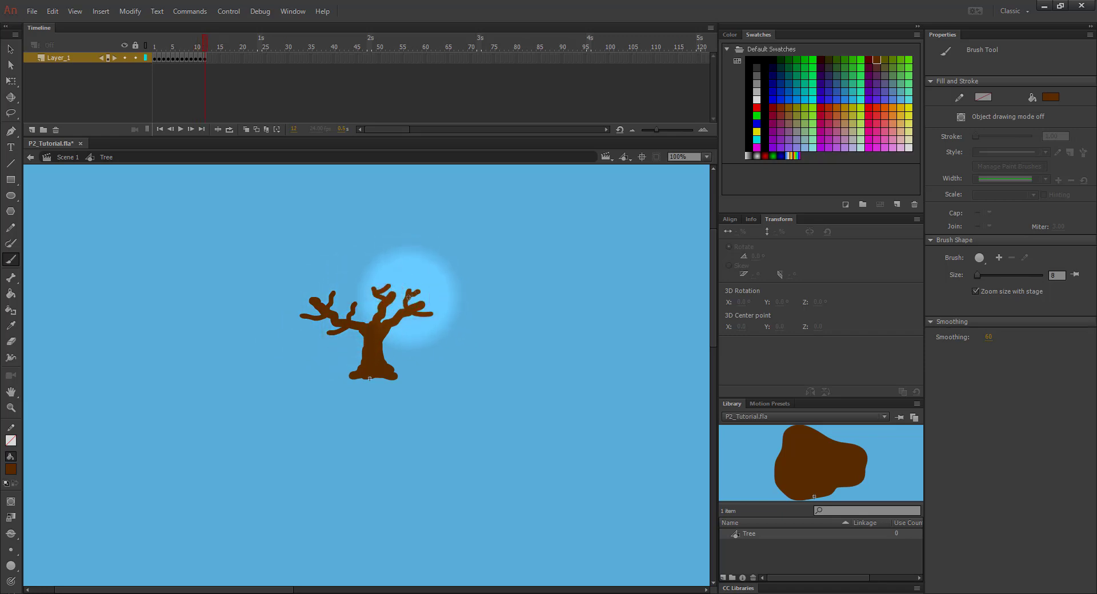
# - Reduce the brush size to 5 and paint fine twigs on all branches frame by frame, adding keyframes through frame 22
pyautogui.press('[')
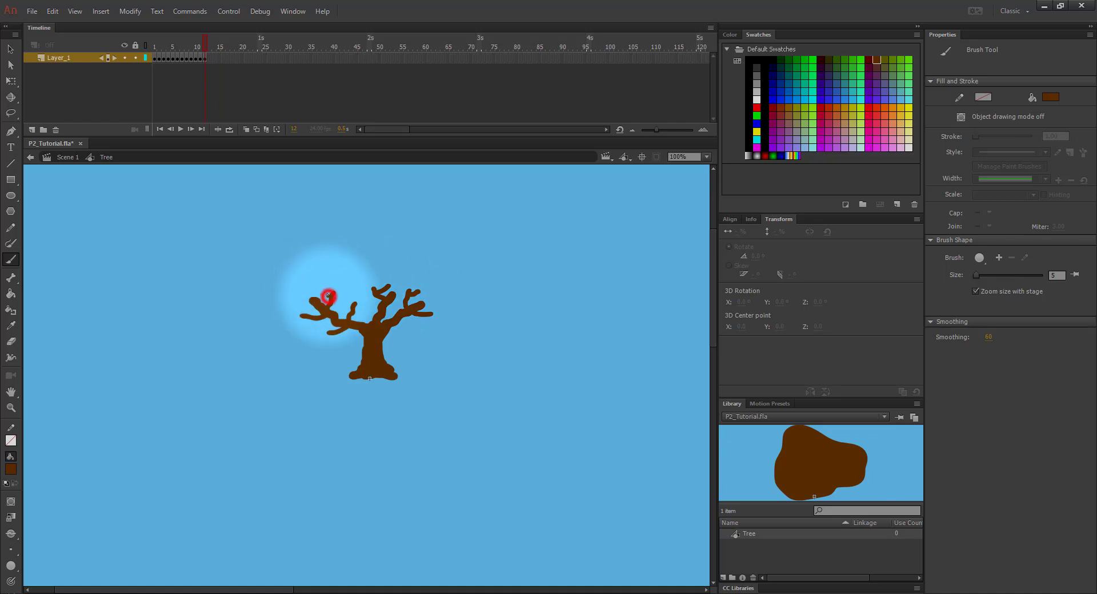
pyautogui.moveTo(327, 296)
pyautogui.mouseDown()
pyautogui.moveTo(362, 313)
pyautogui.moveTo(332, 333)
pyautogui.moveTo(302, 316)
pyautogui.moveTo(320, 310)
pyautogui.moveTo(303, 325)
pyautogui.moveTo(319, 283)
pyautogui.moveTo(428, 283)
pyautogui.moveTo(419, 283)
pyautogui.moveTo(449, 297)
pyautogui.mouseUp()
pyautogui.press('F6')
pyautogui.press('F6')
pyautogui.press('F6')
pyautogui.press('F6')
pyautogui.press('F6')
pyautogui.press('F6')
pyautogui.press('F6')
pyautogui.press('F6')
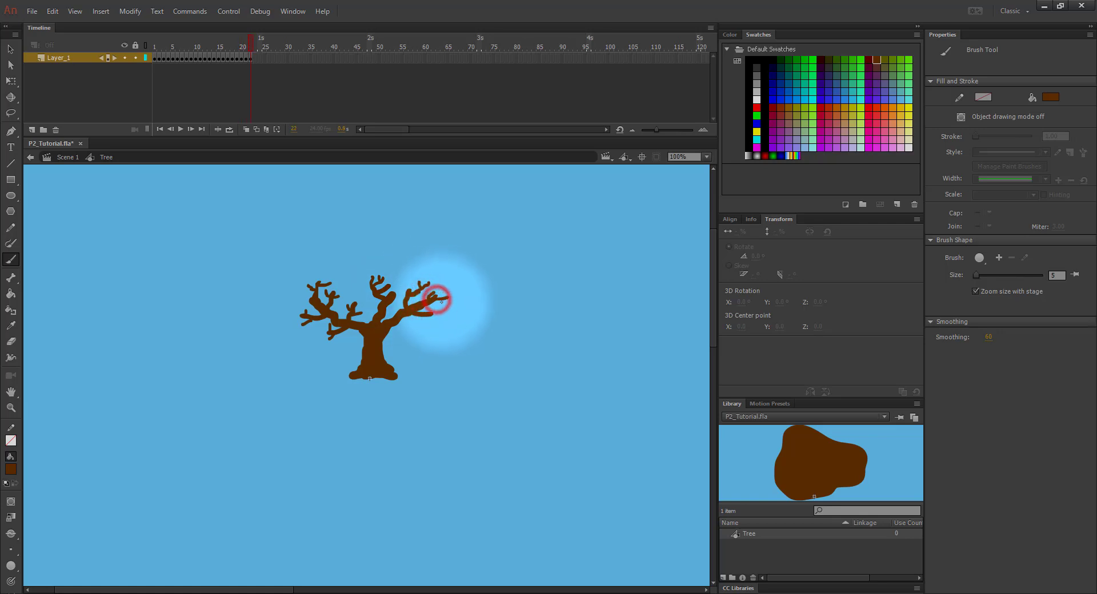
pyautogui.press('F6')
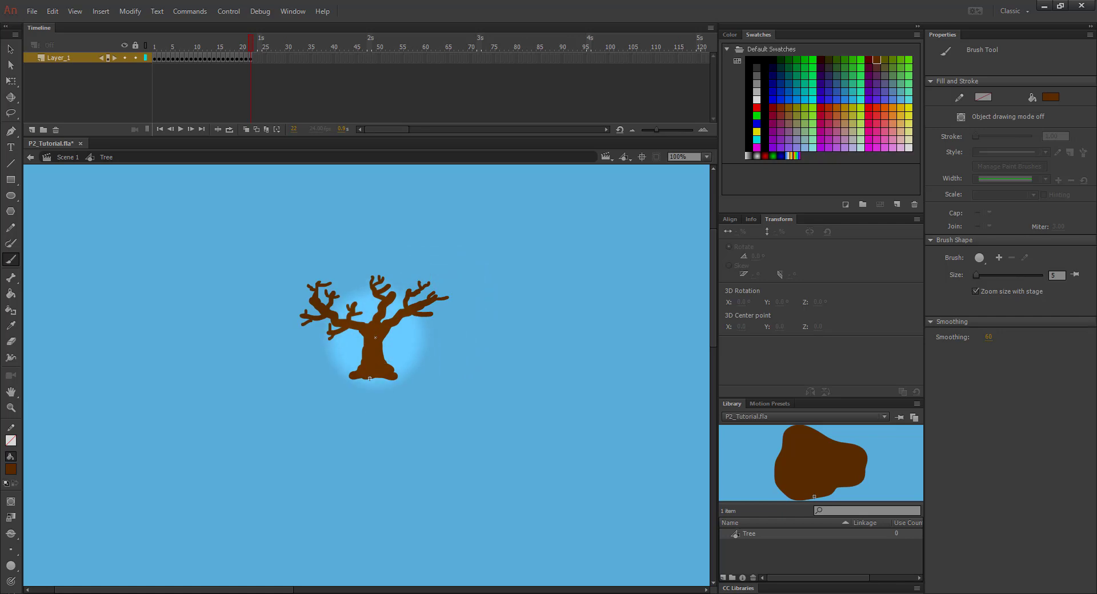
# - Set the brush's fill colour to dark red and its size to 12
pyautogui.click(11, 469)
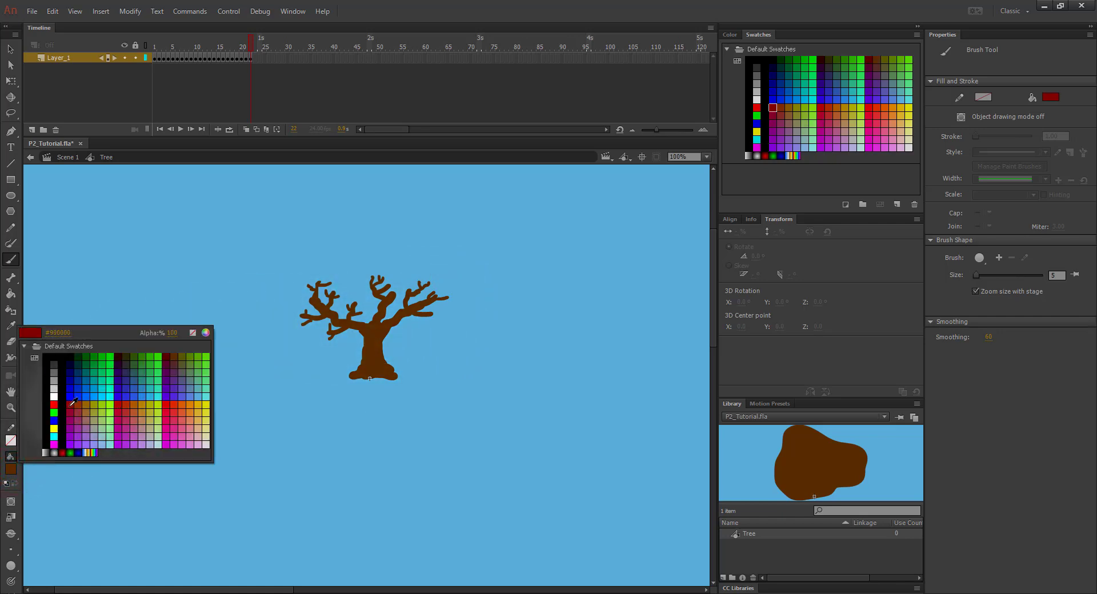
pyautogui.click(167, 409)
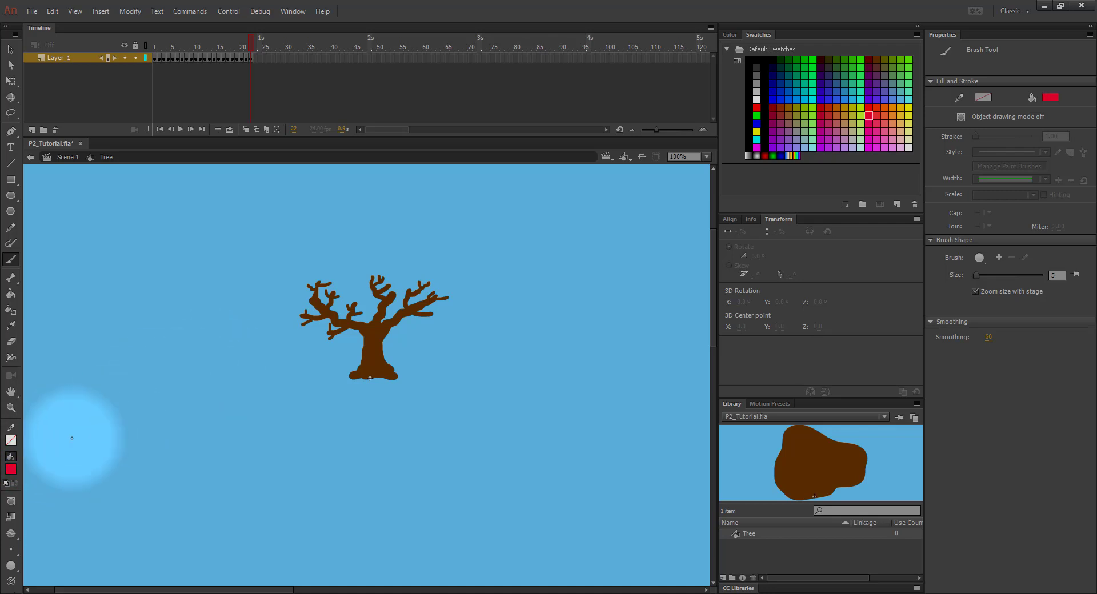
pyautogui.click(7, 469)
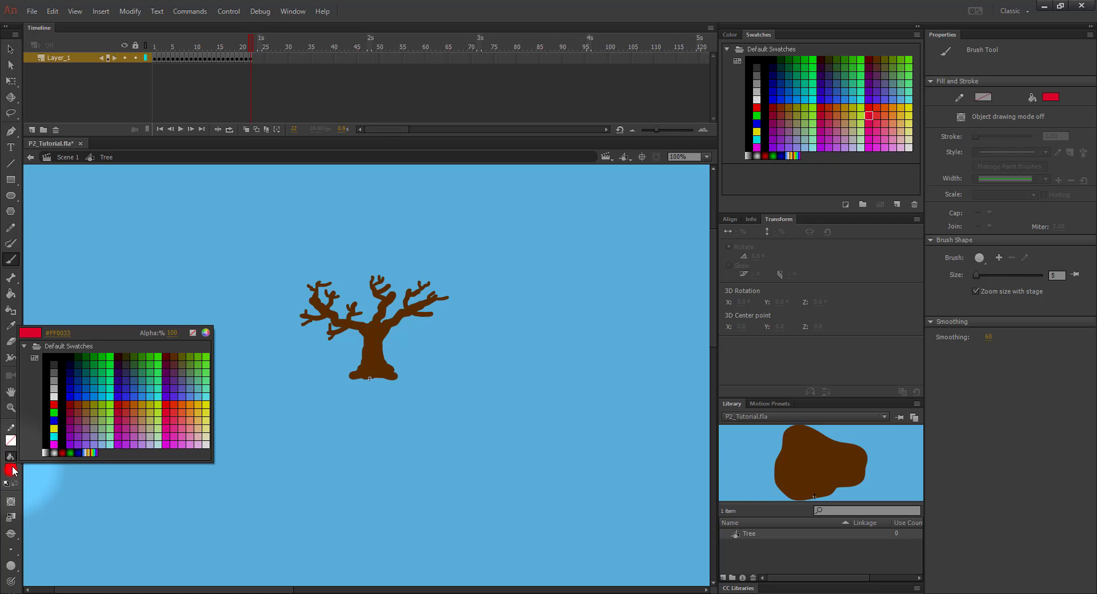
pyautogui.click(120, 403)
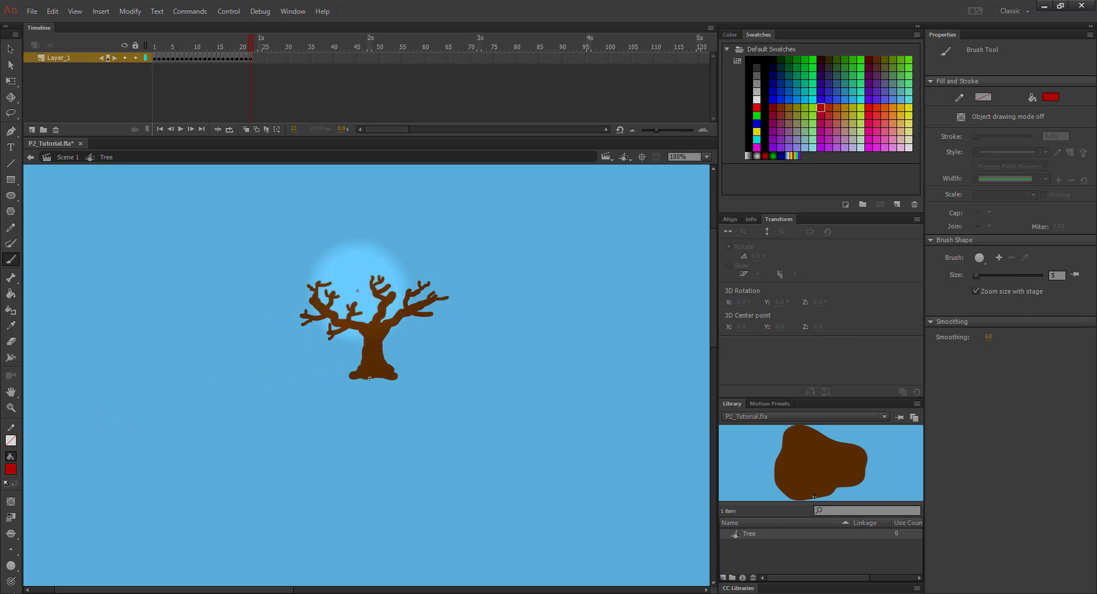
pyautogui.press(']')
pyautogui.press(']')
pyautogui.press(']')
pyautogui.press(']')
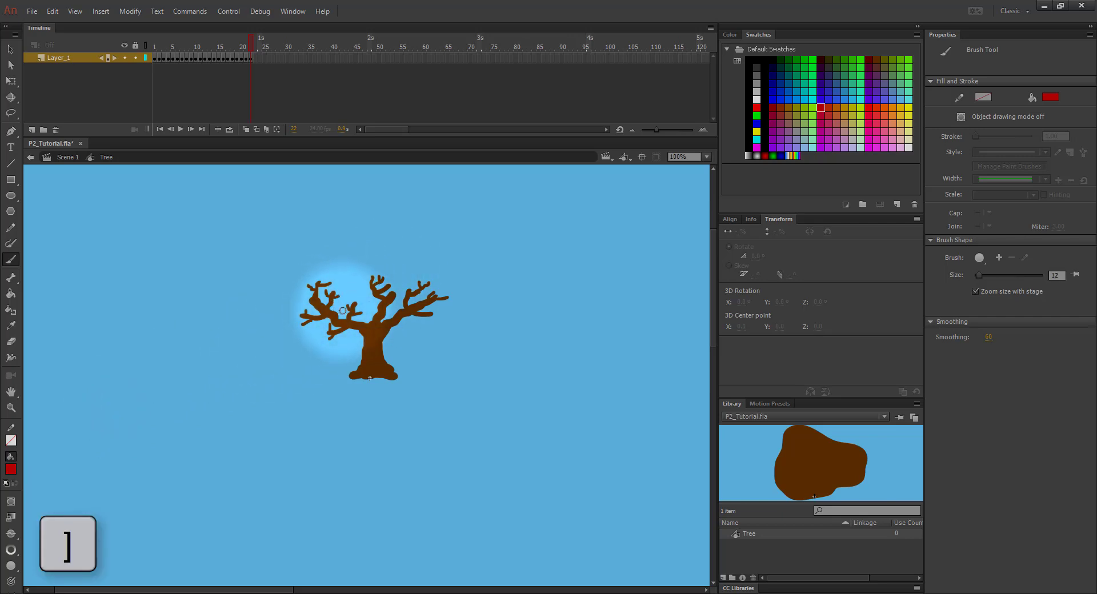
# - Paint red foliage clusters over the twigs across the whole crown, adding keyframes through frame 27
pyautogui.moveTo(347, 302); pyautogui.dragTo(365, 305)
pyautogui.moveTo(436, 310); pyautogui.dragTo(439, 299)
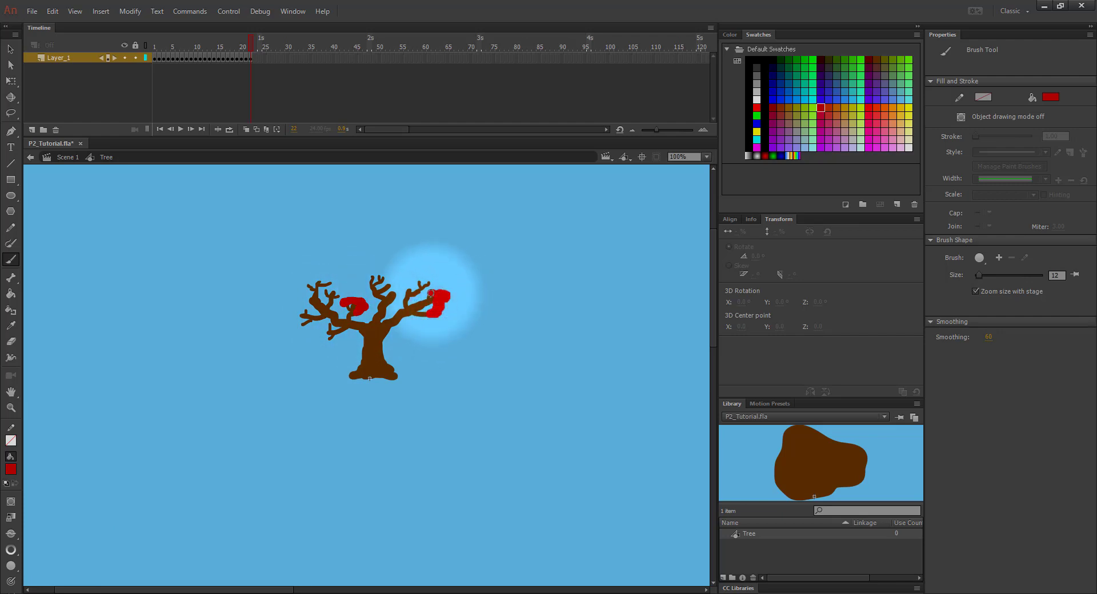
pyautogui.moveTo(323, 334); pyautogui.dragTo(325, 333)
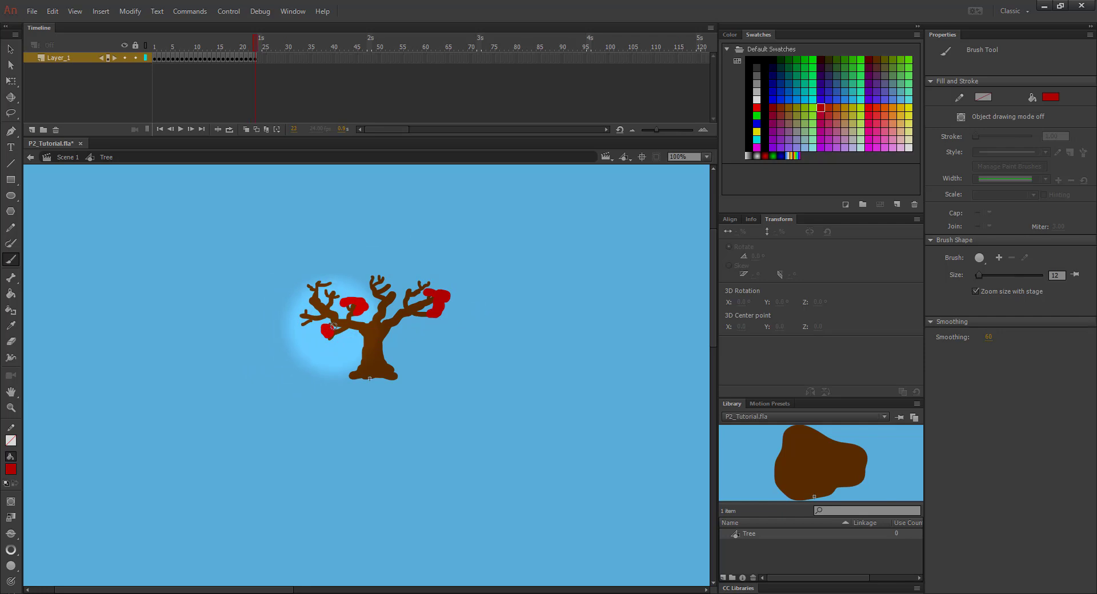
pyautogui.moveTo(333, 291)
pyautogui.mouseDown()
pyautogui.moveTo(347, 286)
pyautogui.moveTo(309, 278)
pyautogui.moveTo(330, 277)
pyautogui.moveTo(320, 281)
pyautogui.mouseUp()
pyautogui.moveTo(387, 279)
pyautogui.mouseDown()
pyautogui.moveTo(369, 275)
pyautogui.moveTo(427, 284)
pyautogui.moveTo(396, 307)
pyautogui.moveTo(393, 287)
pyautogui.mouseUp()
pyautogui.press('F6')
pyautogui.press('F6')
pyautogui.moveTo(306, 314); pyautogui.dragTo(308, 320)
pyautogui.press('F6')
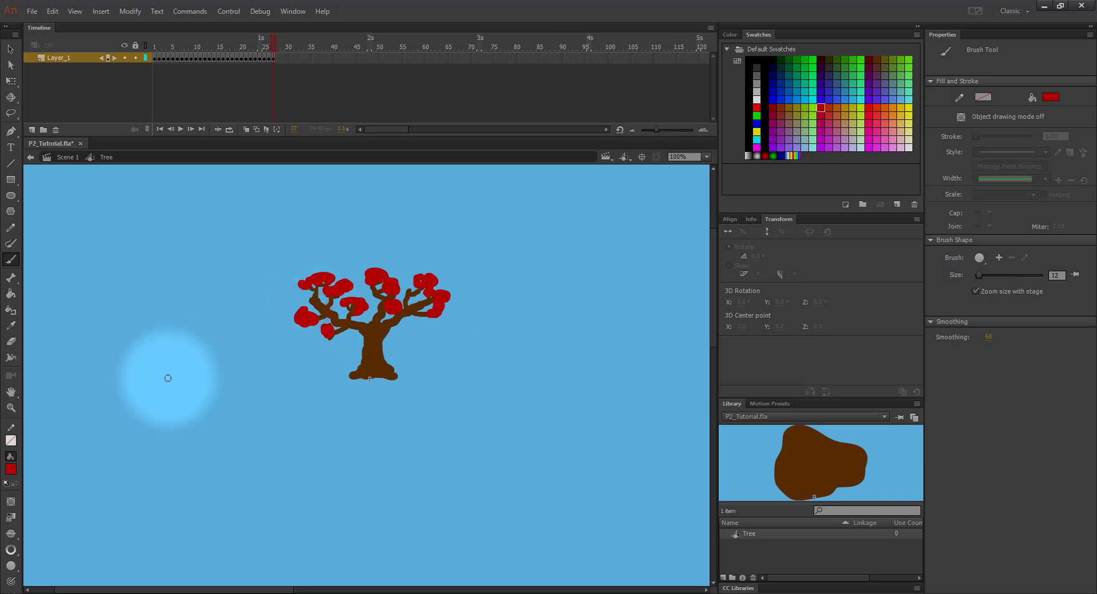
# - Try a brush dab in orange-red #CC3300 on the crown's upper-left foliage and undo it
pyautogui.click(10, 469)
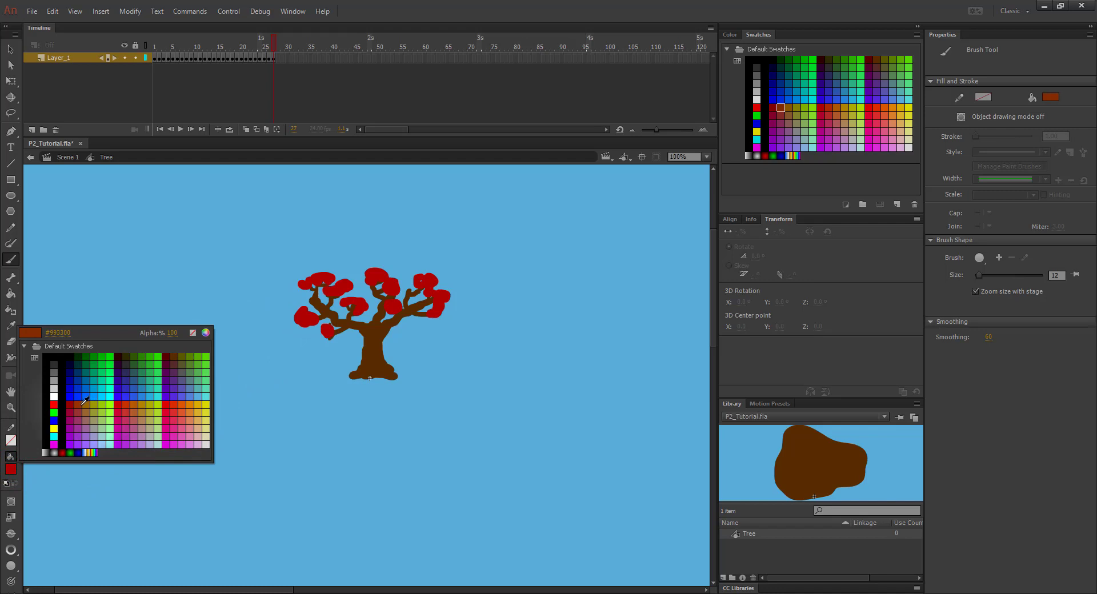
pyautogui.click(130, 404)
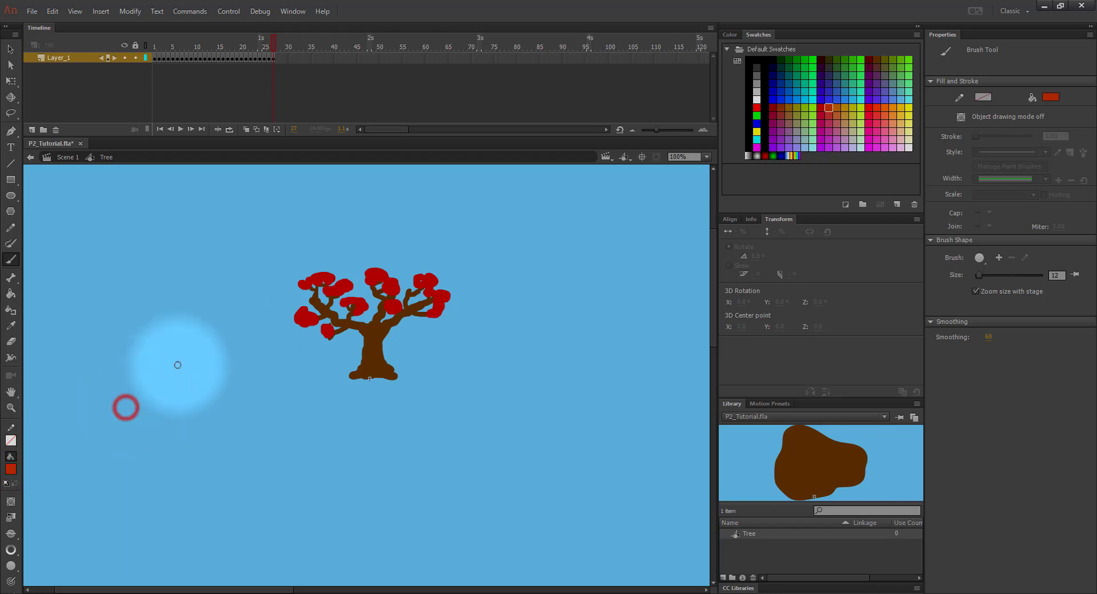
pyautogui.click(315, 291)
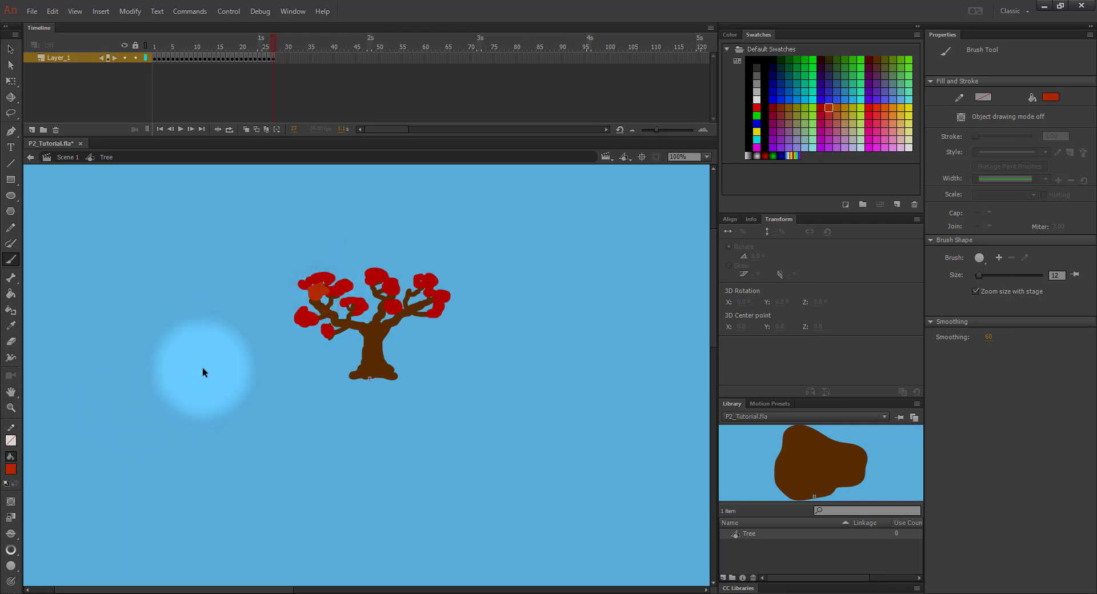
pyautogui.hotkey('ctrl', 'z')
# - Set the brush fill to #FF3300 and paint orange-red foliage clusters across the crown, adding keyframes through frame 32
pyautogui.click(10, 469)
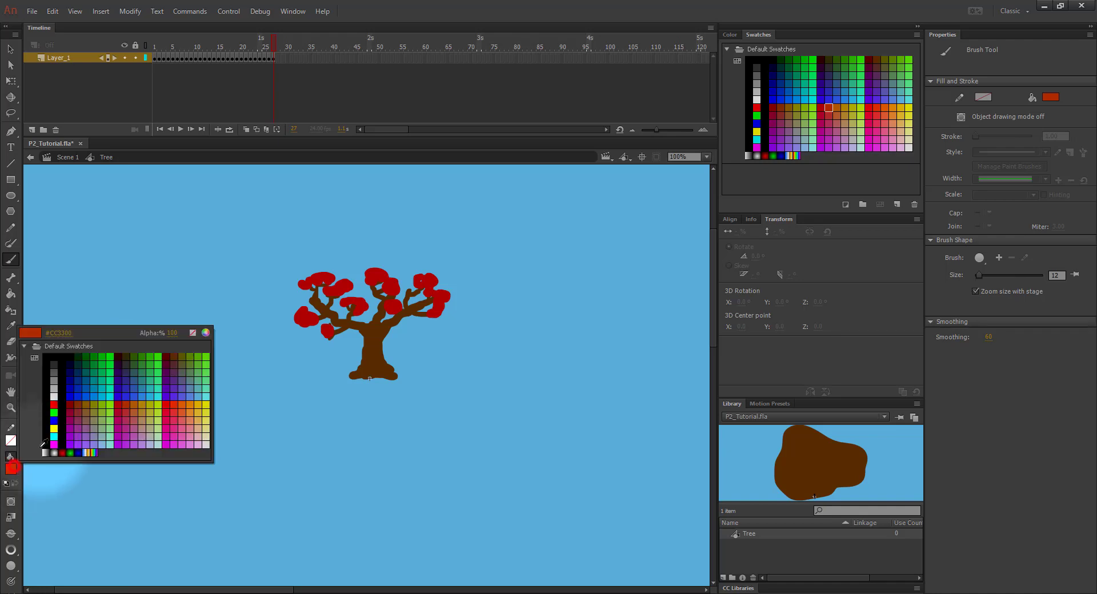
pyautogui.click(175, 402)
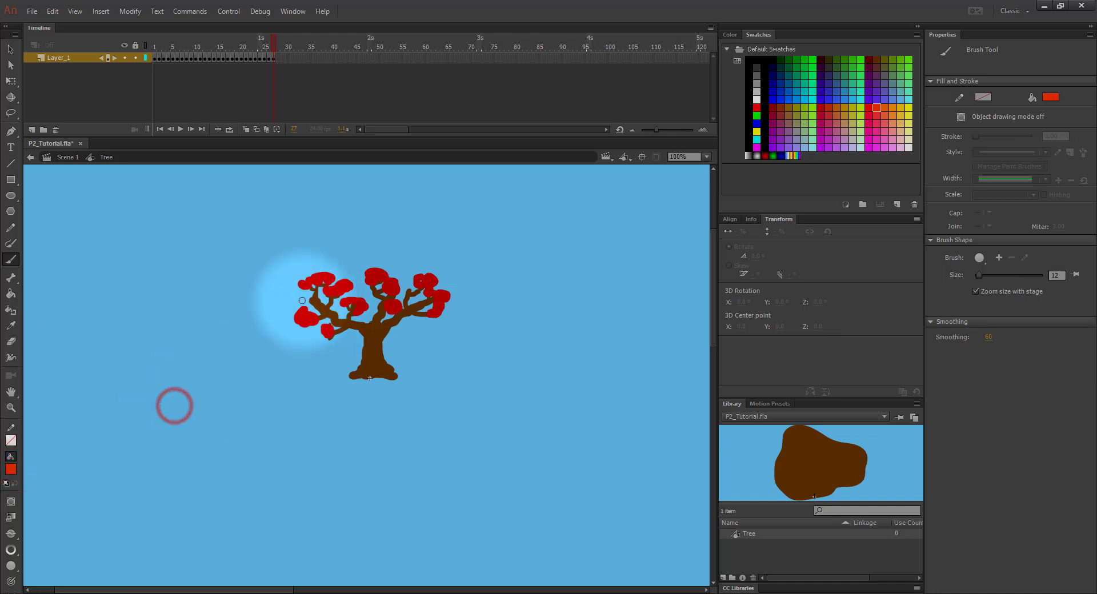
pyautogui.moveTo(302, 300)
pyautogui.mouseDown()
pyautogui.moveTo(333, 309)
pyautogui.moveTo(320, 290)
pyautogui.moveTo(335, 299)
pyautogui.moveTo(348, 289)
pyautogui.moveTo(346, 315)
pyautogui.moveTo(363, 317)
pyautogui.moveTo(374, 290)
pyautogui.moveTo(390, 296)
pyautogui.moveTo(410, 282)
pyautogui.moveTo(417, 295)
pyautogui.moveTo(417, 271)
pyautogui.moveTo(428, 310)
pyautogui.mouseUp()
pyautogui.press('F6')
pyautogui.press('F6')
pyautogui.press('F6')
pyautogui.press('F6')
pyautogui.press('F6')
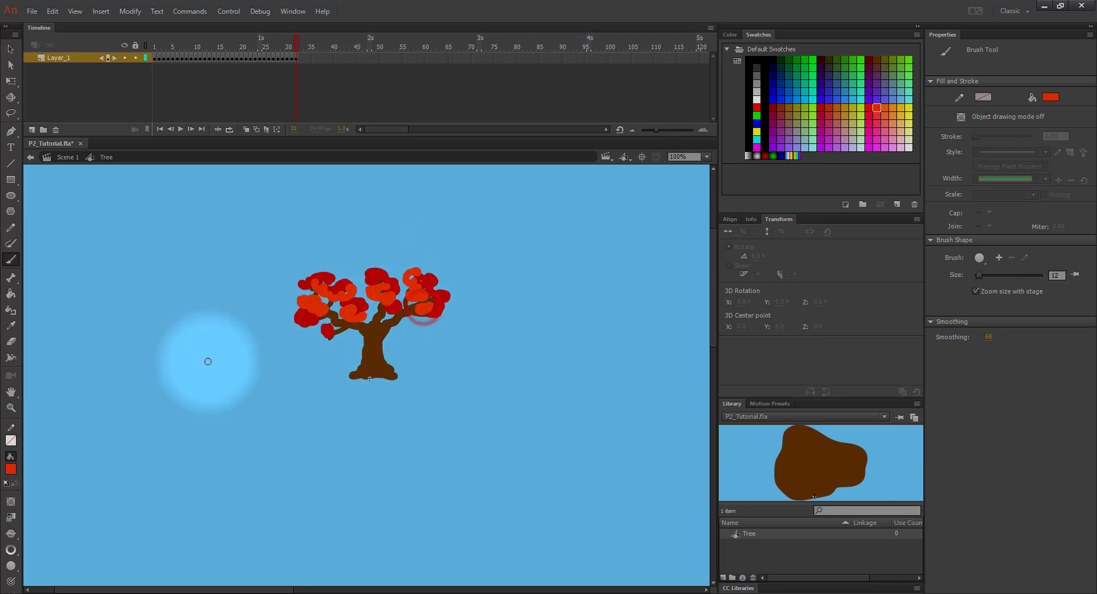
# - Set the brush to orange at size 14 and paint foliage over the crown's centre and right, adding keyframes through frame 34
pyautogui.click(10, 469)
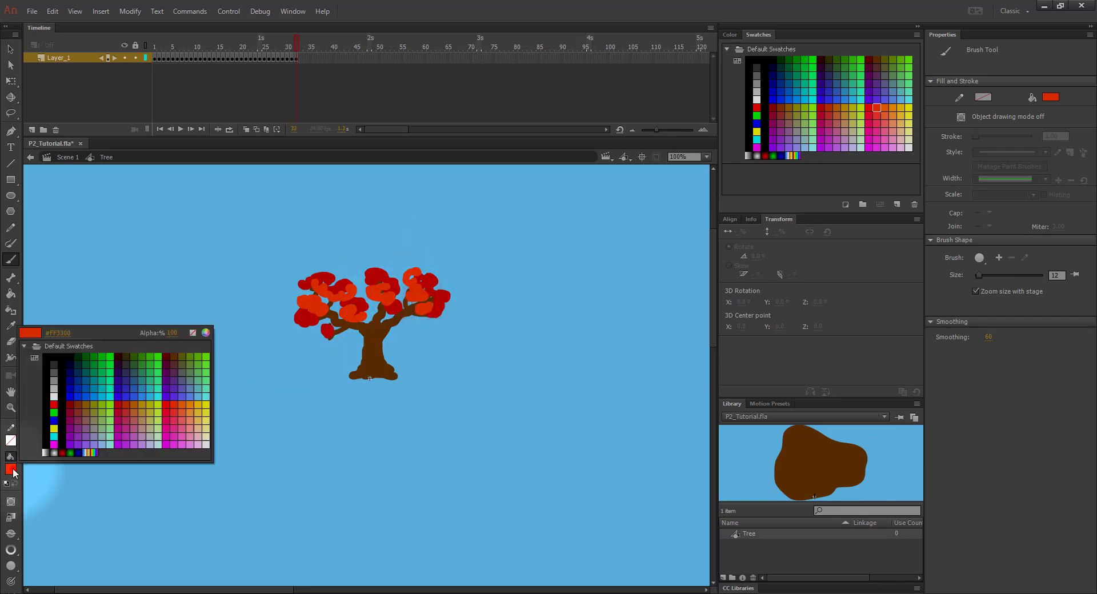
pyautogui.click(183, 405)
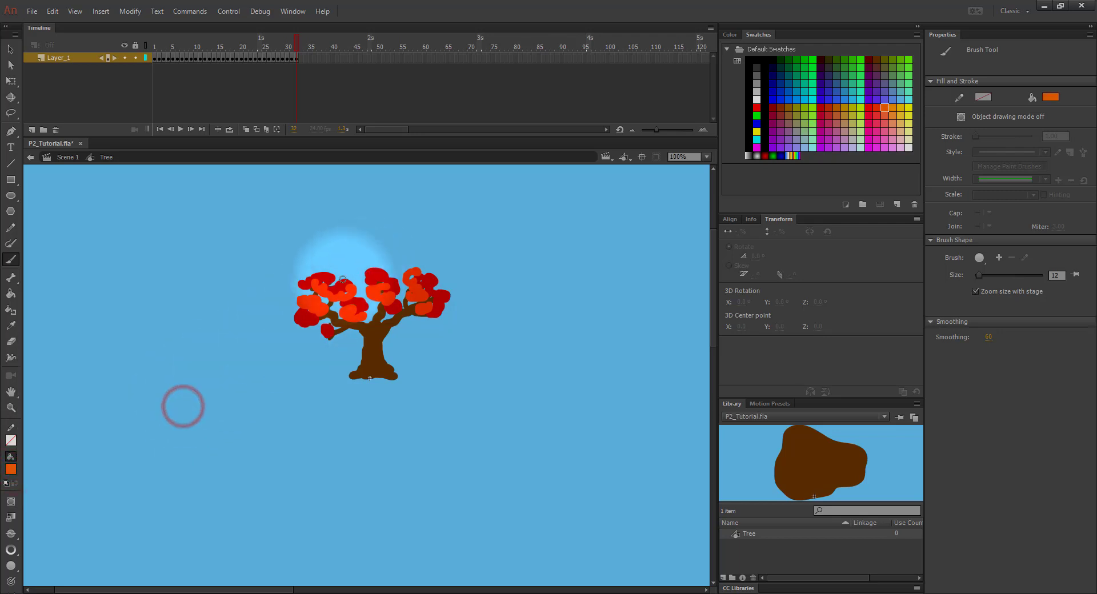
pyautogui.press(']')
pyautogui.moveTo(339, 273)
pyautogui.mouseDown()
pyautogui.moveTo(364, 294)
pyautogui.moveTo(361, 322)
pyautogui.mouseUp()
pyautogui.press('F6')
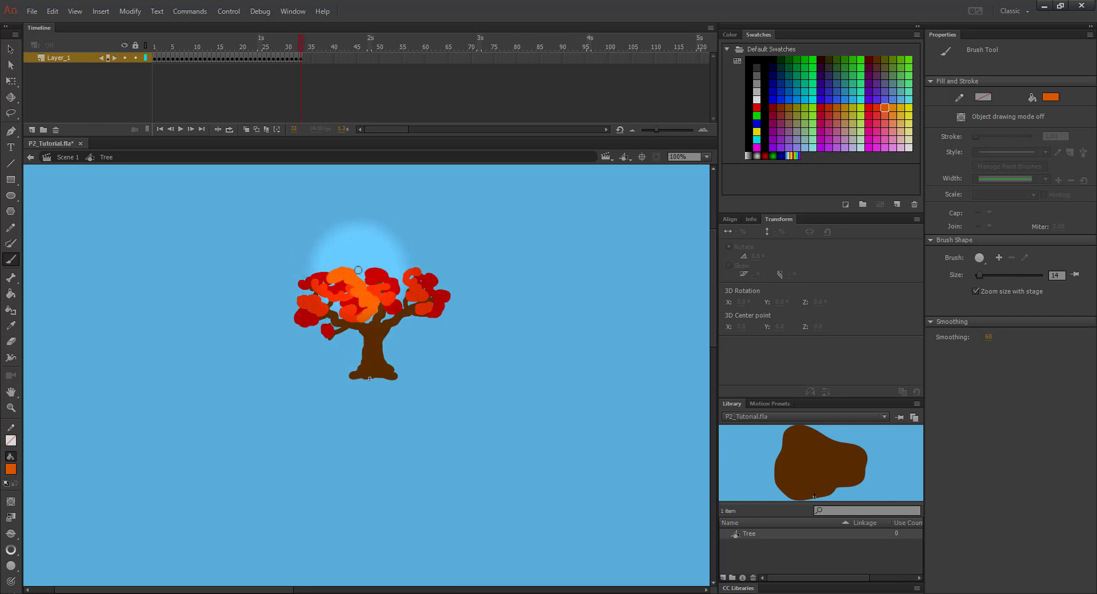
pyautogui.moveTo(358, 272)
pyautogui.mouseDown()
pyautogui.moveTo(396, 272)
pyautogui.moveTo(398, 302)
pyautogui.moveTo(423, 304)
pyautogui.mouseUp()
pyautogui.press('F6')
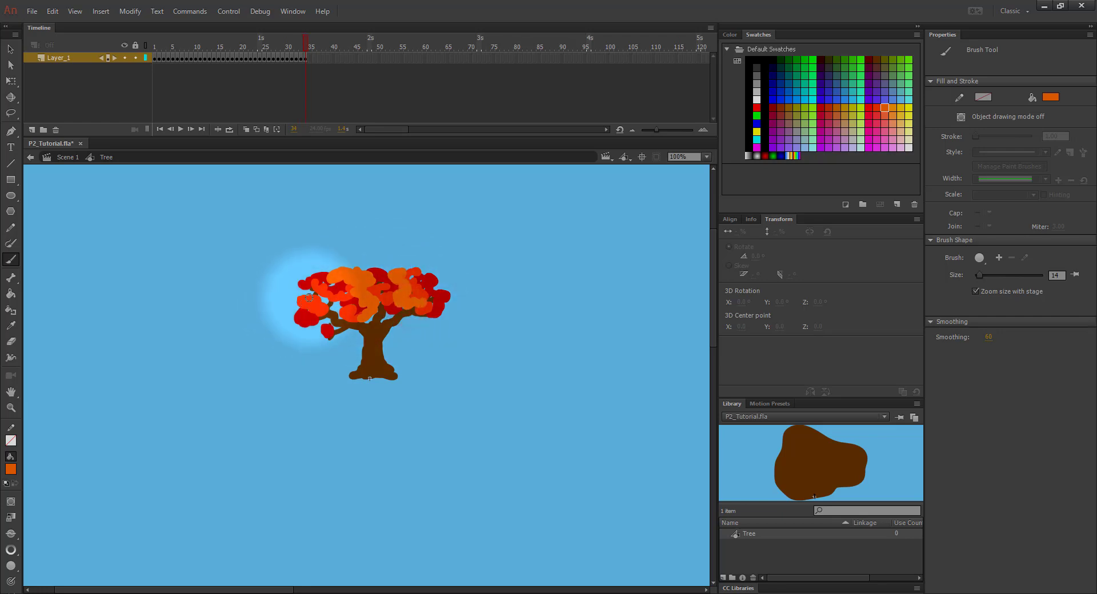
# - Paint orange foliage on the crown's lower left, lower right and upper right, adding keyframes through frame 36
pyautogui.moveTo(304, 295)
pyautogui.mouseDown()
pyautogui.moveTo(329, 297)
pyautogui.moveTo(340, 321)
pyautogui.moveTo(315, 325)
pyautogui.moveTo(329, 343)
pyautogui.mouseUp()
pyautogui.press('F6')
pyautogui.moveTo(395, 315)
pyautogui.mouseDown()
pyautogui.moveTo(374, 313)
pyautogui.moveTo(392, 315)
pyautogui.mouseUp()
pyautogui.moveTo(407, 272); pyautogui.dragTo(406, 269)
pyautogui.press('F6')
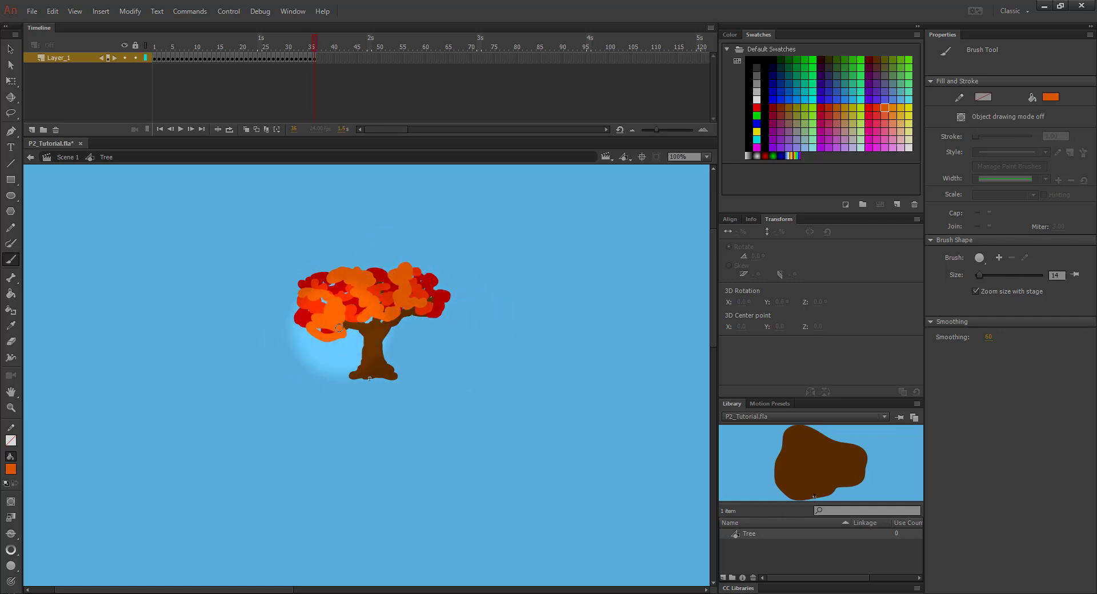
# - Play the Tree symbol's growth animation twice from frame 1
pyautogui.moveTo(314, 46); pyautogui.dragTo(153, 41)
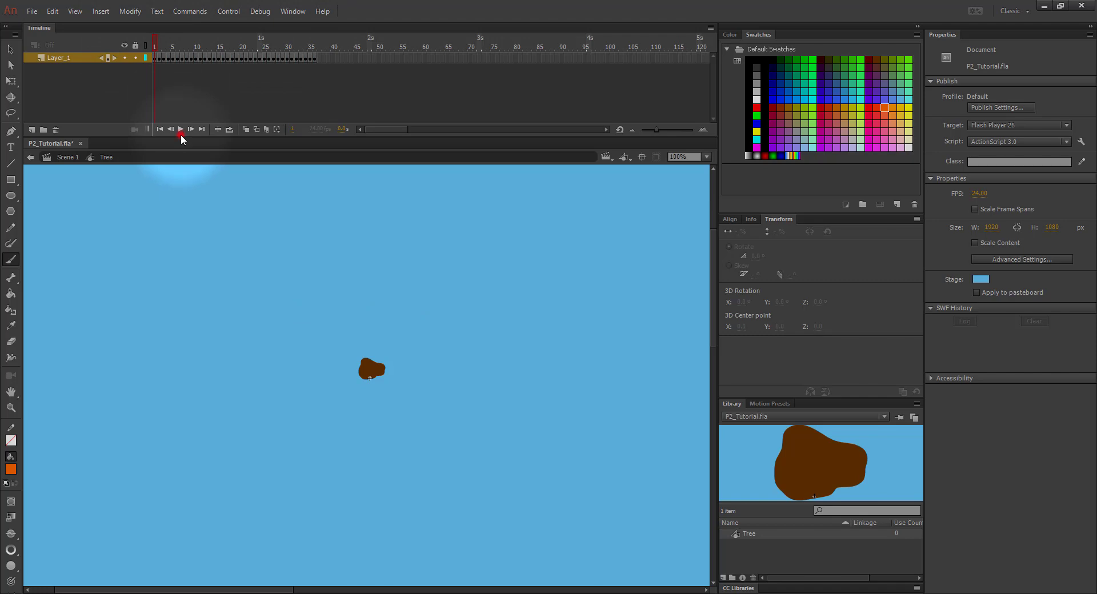
pyautogui.click(180, 129)
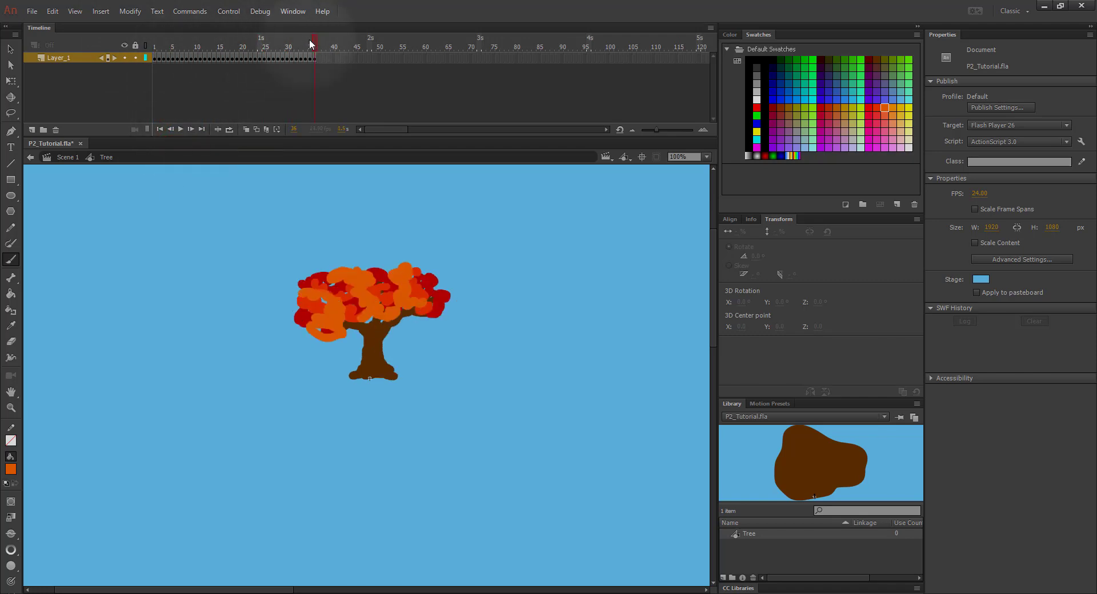
pyautogui.moveTo(304, 43); pyautogui.dragTo(134, 33)
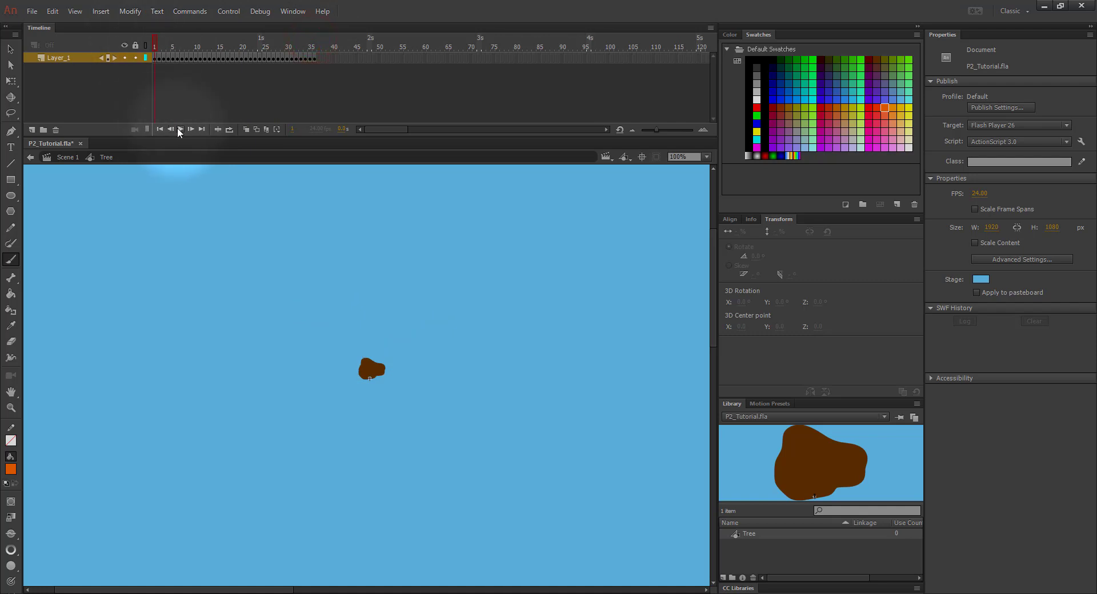
pyautogui.click(180, 129)
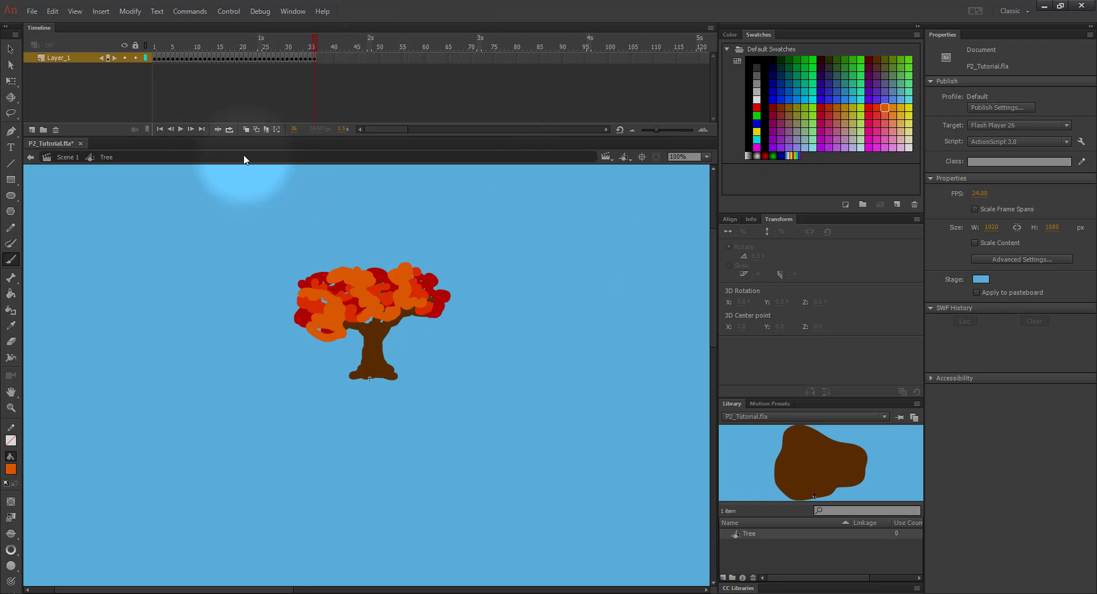
# - Save the document and place two Tree symbol instances on Scene 1's library layer at frame 121
pyautogui.hotkey('ctrl', 's')
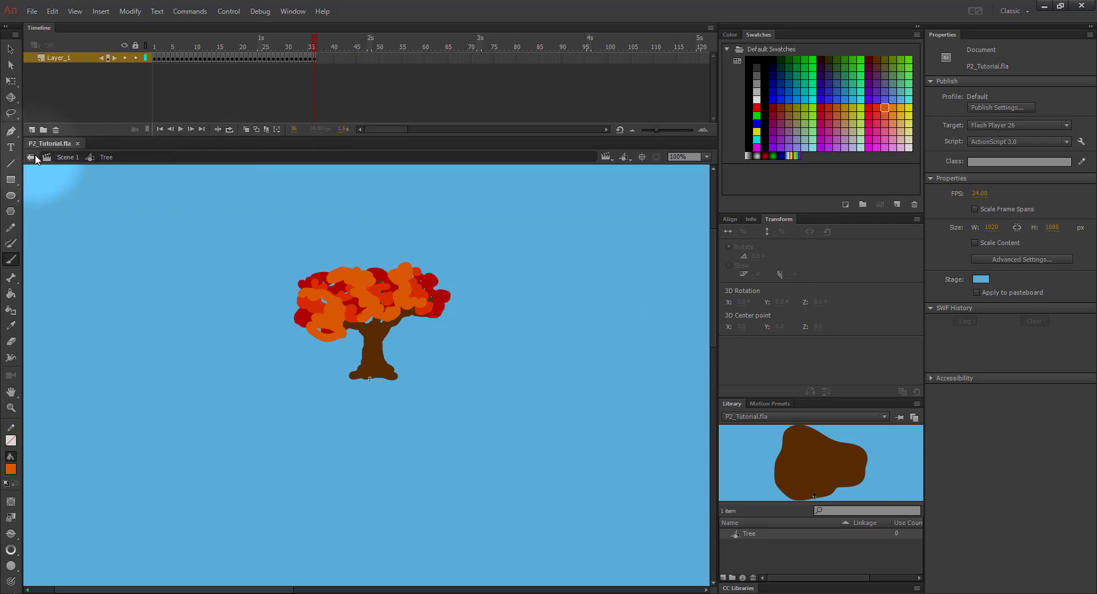
pyautogui.click(64, 158)
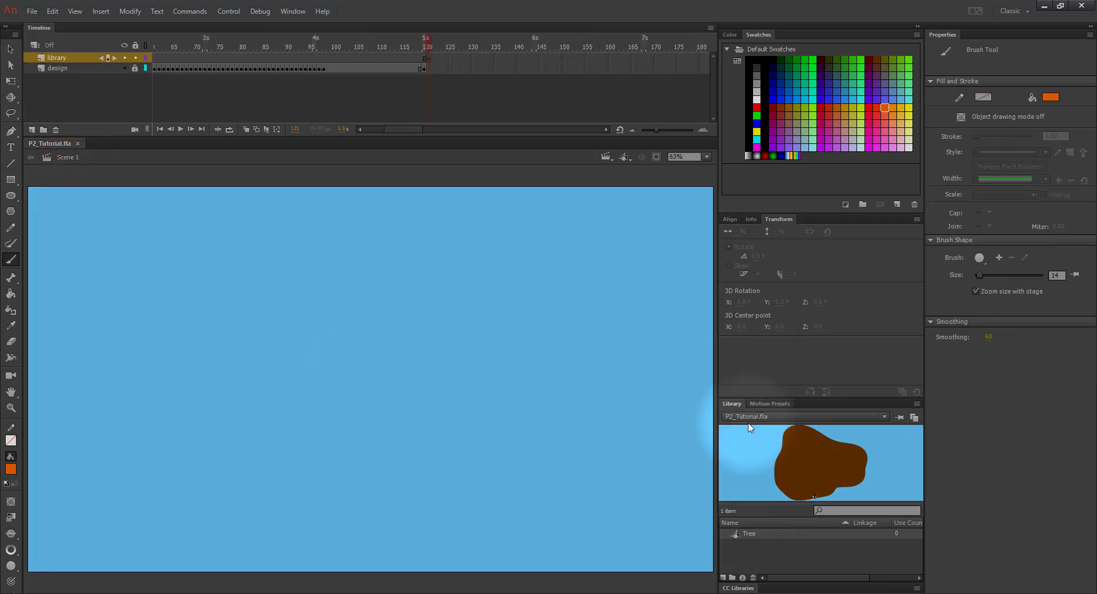
pyautogui.moveTo(828, 458); pyautogui.dragTo(452, 384)
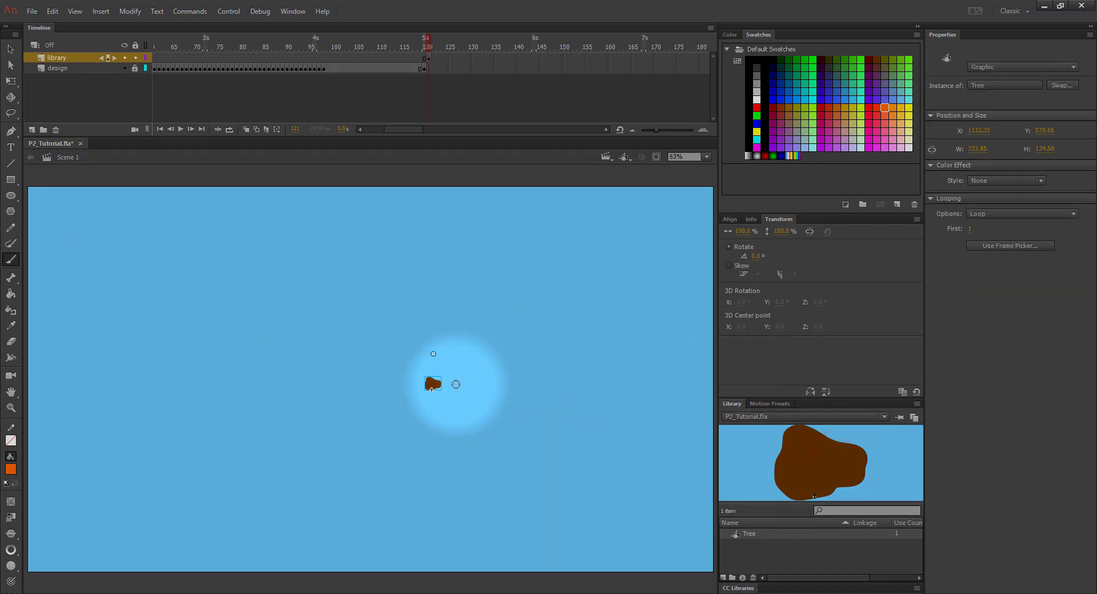
pyautogui.moveTo(746, 536); pyautogui.dragTo(578, 358)
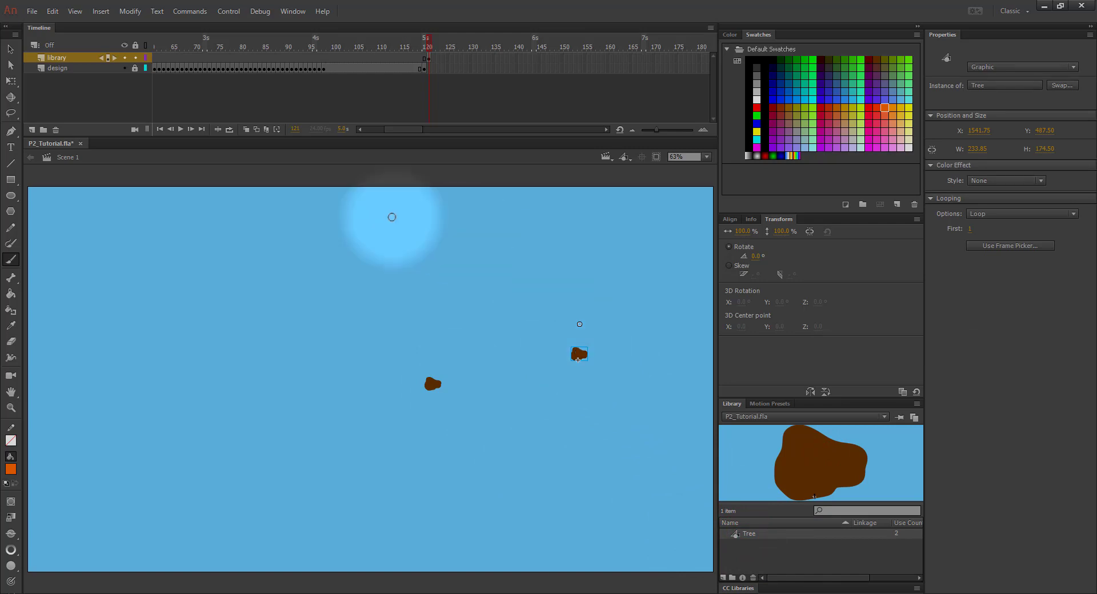
# - Check the Tree symbol's frame length and return to frame 121 of Scene 1
pyautogui.click(430, 38)
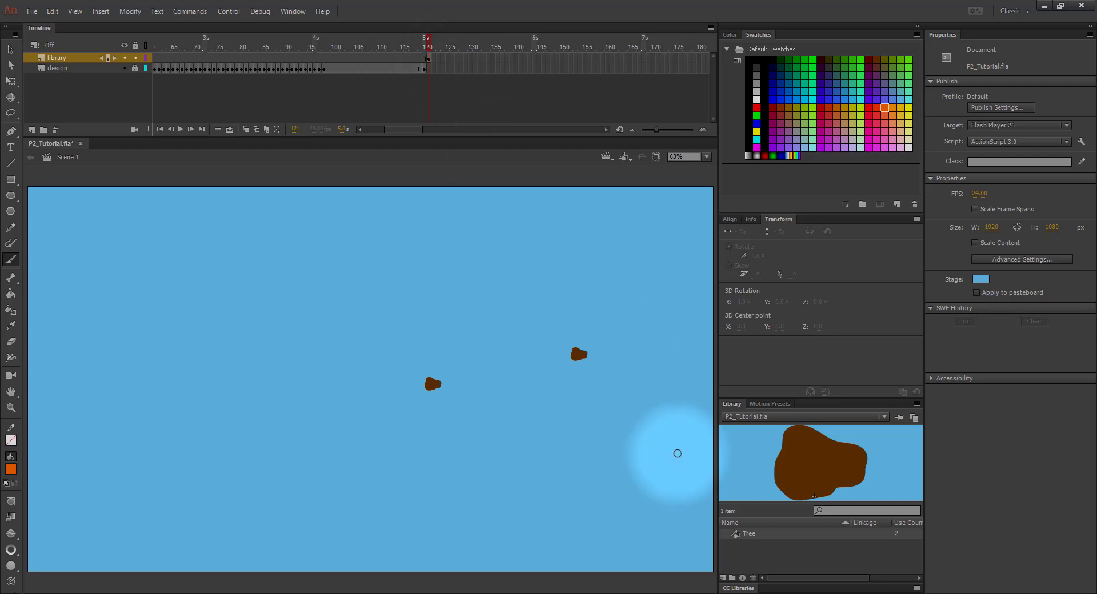
pyautogui.doubleClick(743, 534)
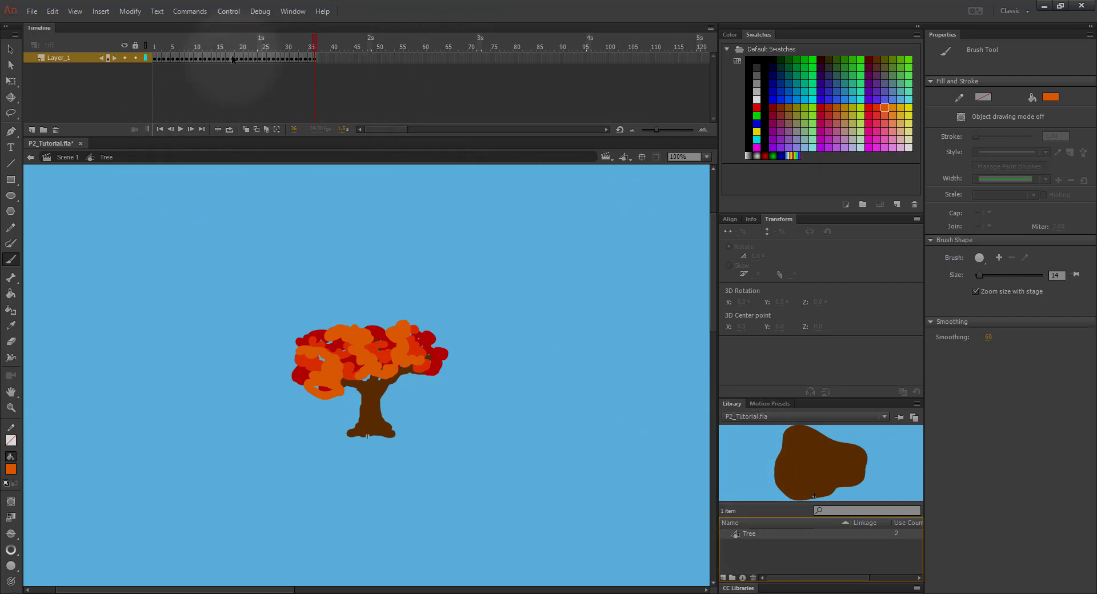
pyautogui.click(67, 157)
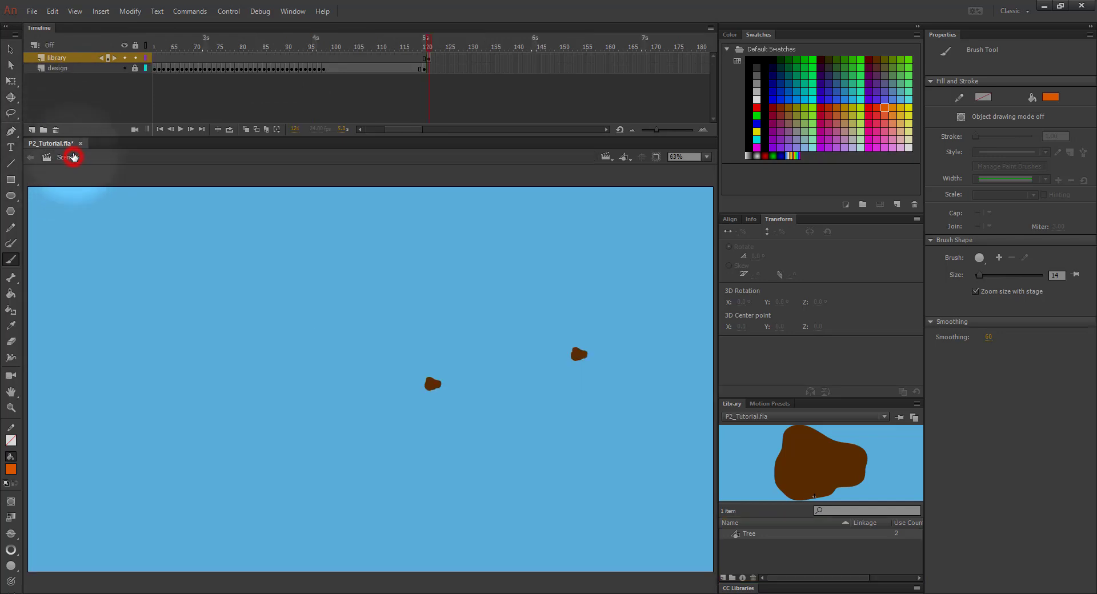
pyautogui.click(429, 40)
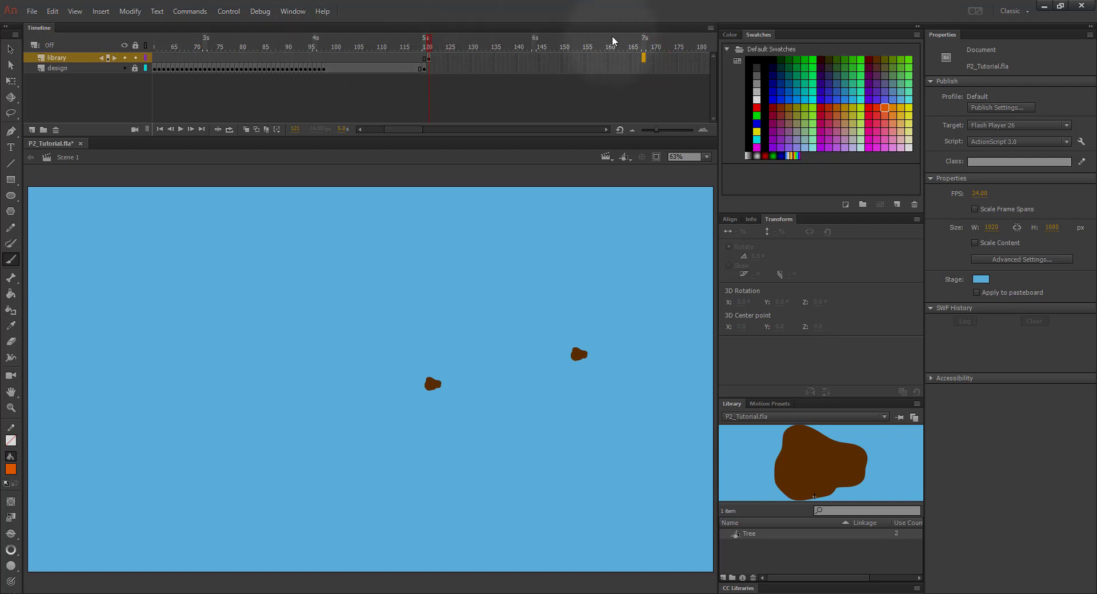
# - Extend the library layer's frames to frame 168 and play both trees' growth from frame 121
pyautogui.click(643, 56)
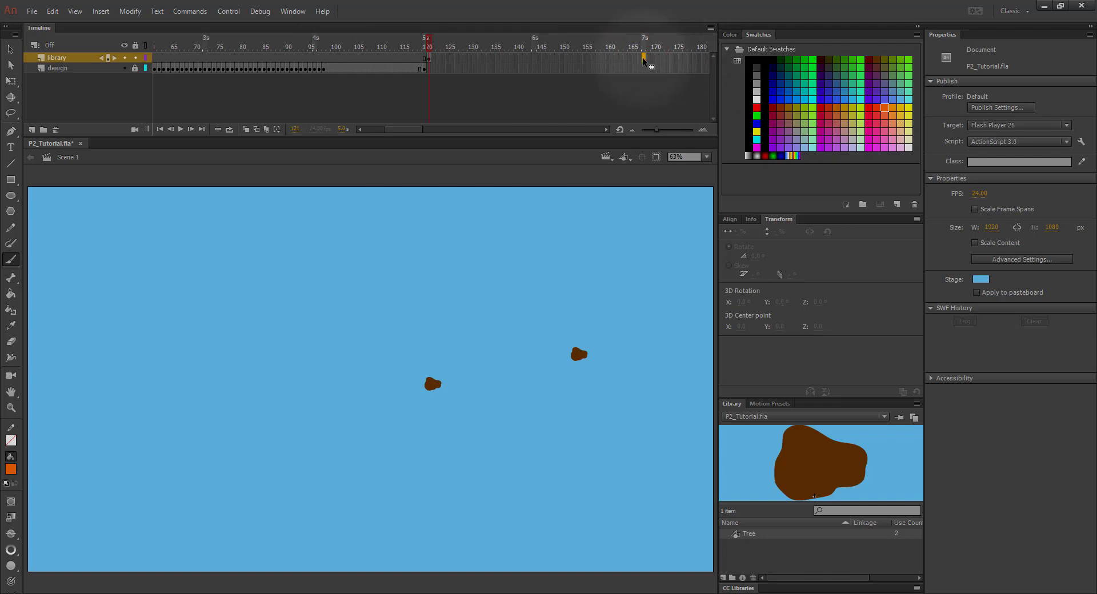
pyautogui.press('F5')
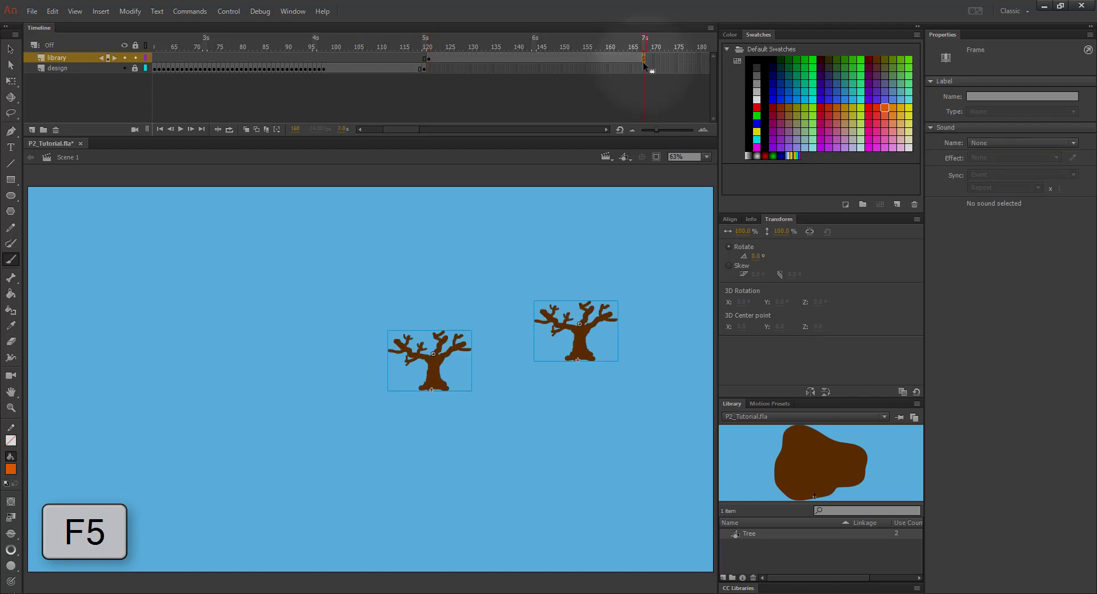
pyautogui.click(644, 46)
pyautogui.click(430, 47)
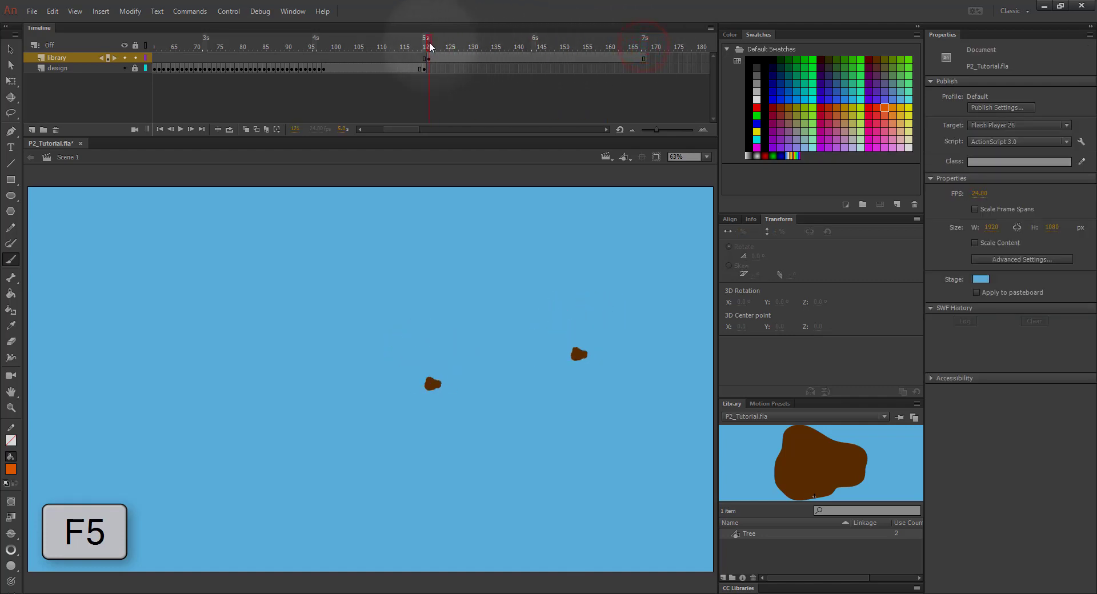
pyautogui.click(178, 130)
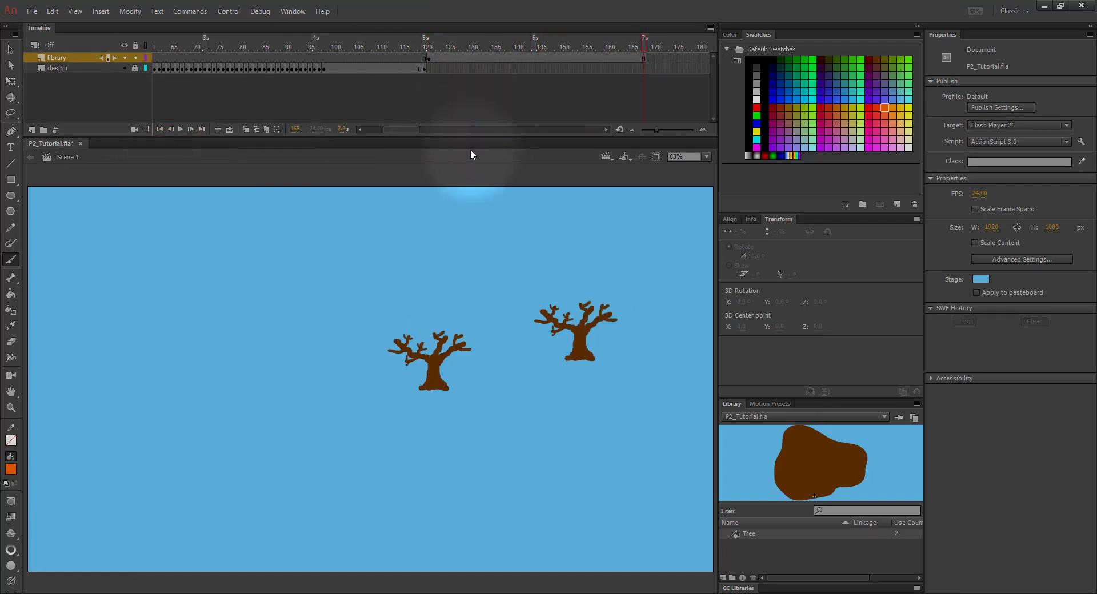
# - Extend the library layer to frame 216, then play and scrub the looping trees from frame 121
pyautogui.moveTo(393, 130); pyautogui.dragTo(406, 128)
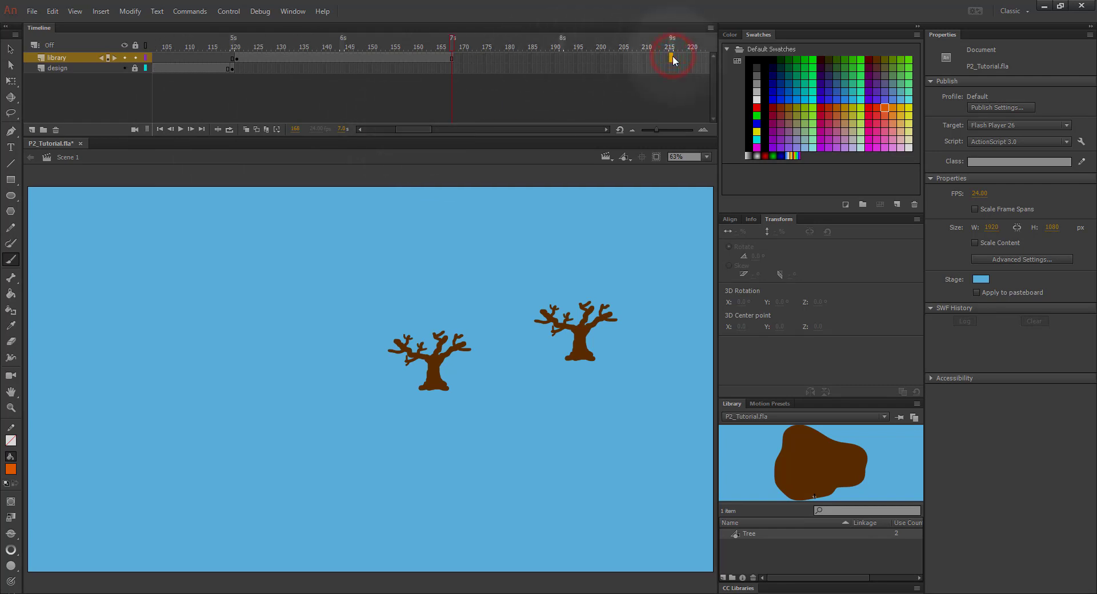
pyautogui.press('F5')
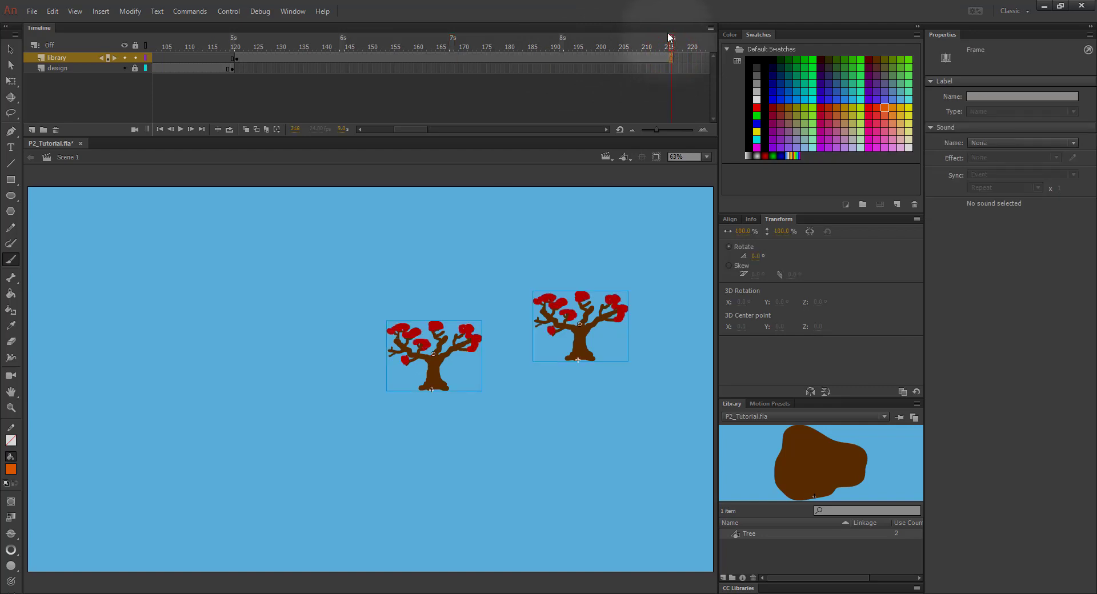
pyautogui.moveTo(669, 33); pyautogui.dragTo(238, 19)
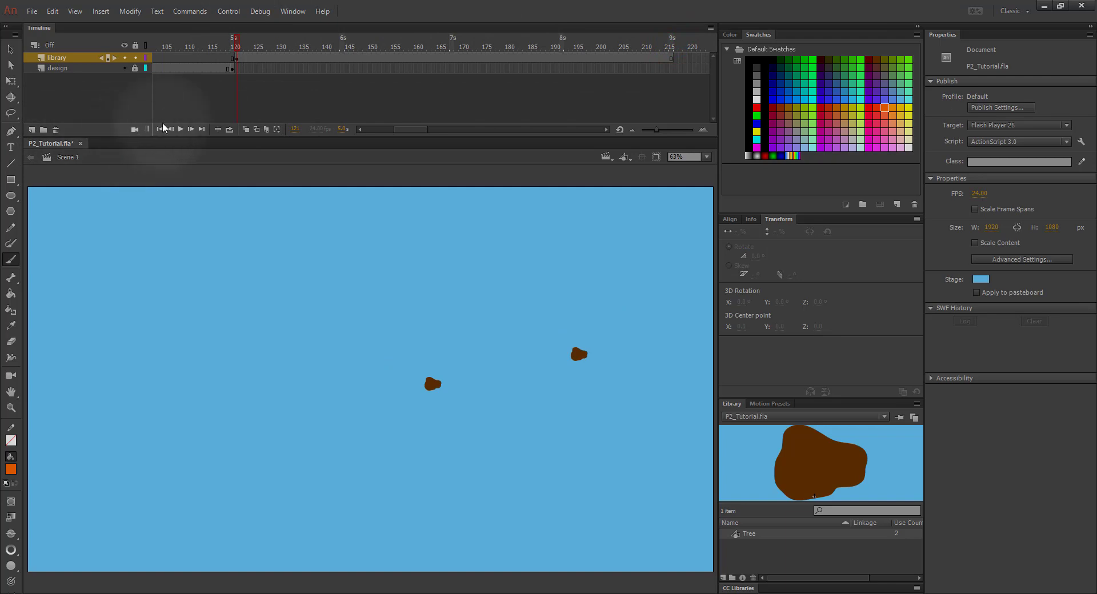
pyautogui.click(180, 129)
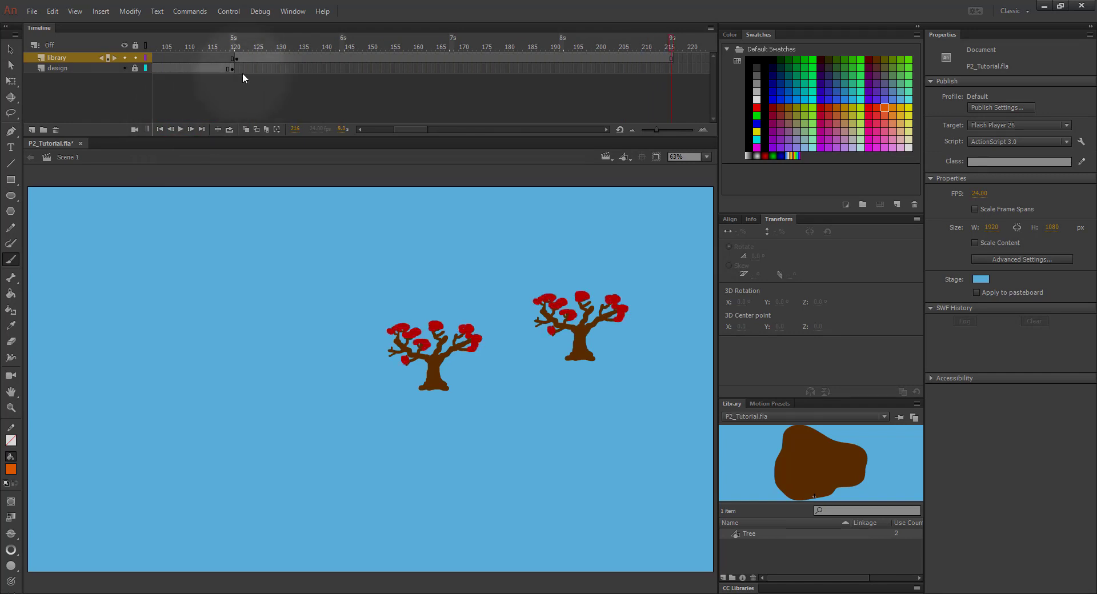
pyautogui.click(243, 39)
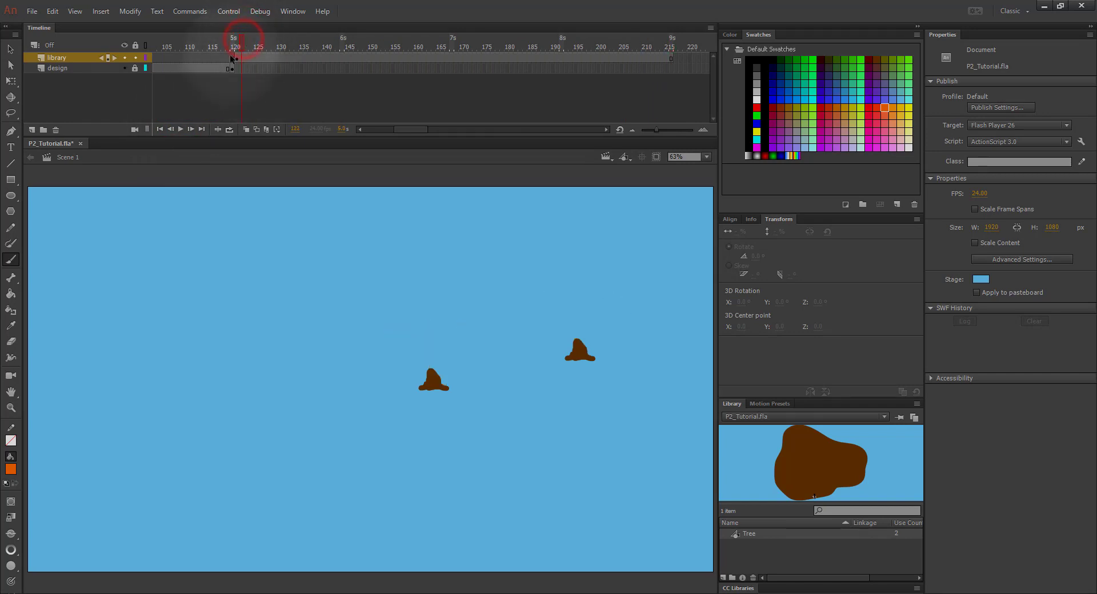
pyautogui.moveTo(238, 46); pyautogui.dragTo(302, 45)
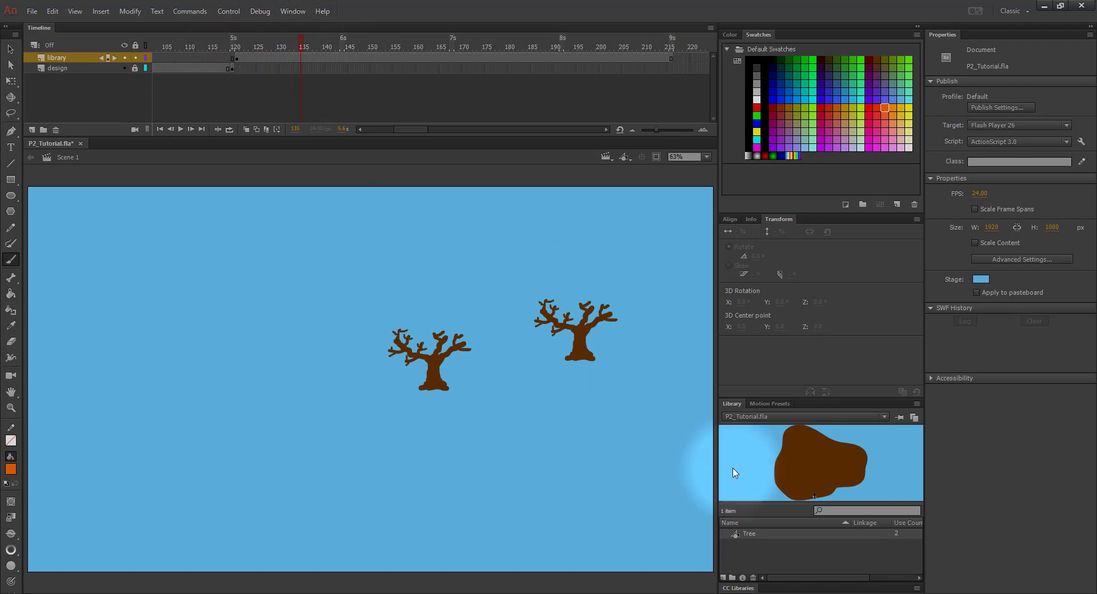
# - Extend Layer_1 inside the Tree symbol to frame 120, holding the finished tree, and return to Scene 1
pyautogui.click(735, 535)
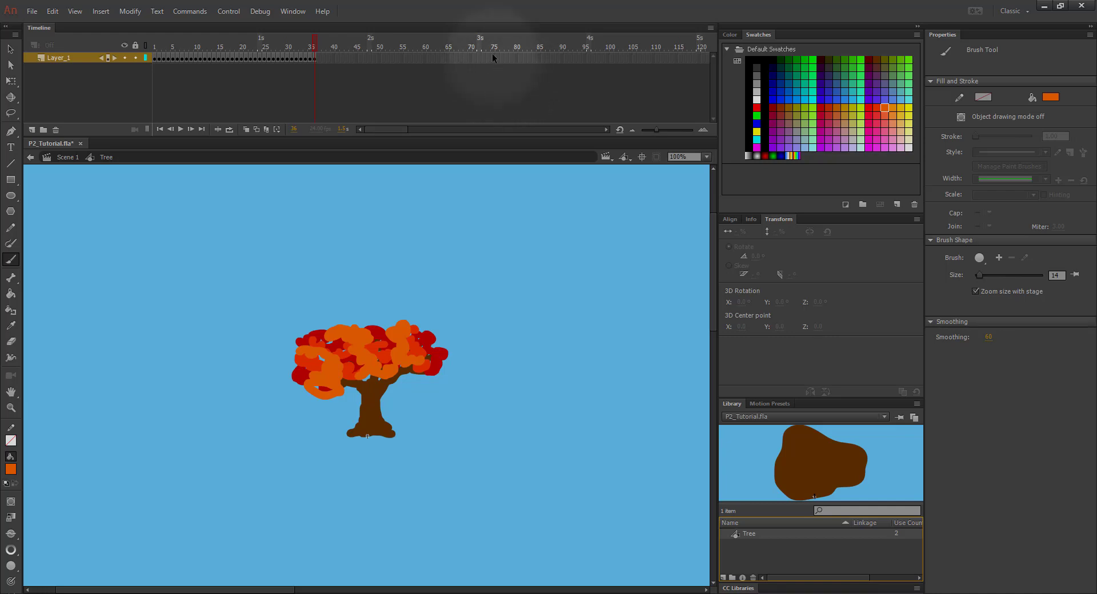
pyautogui.click(699, 57)
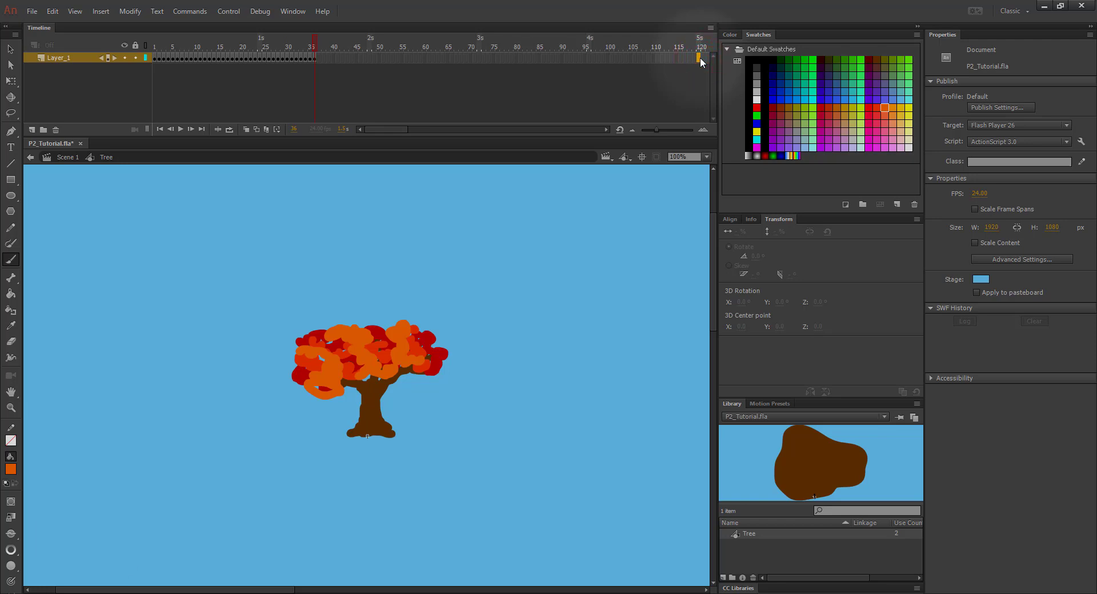
pyautogui.press('F5')
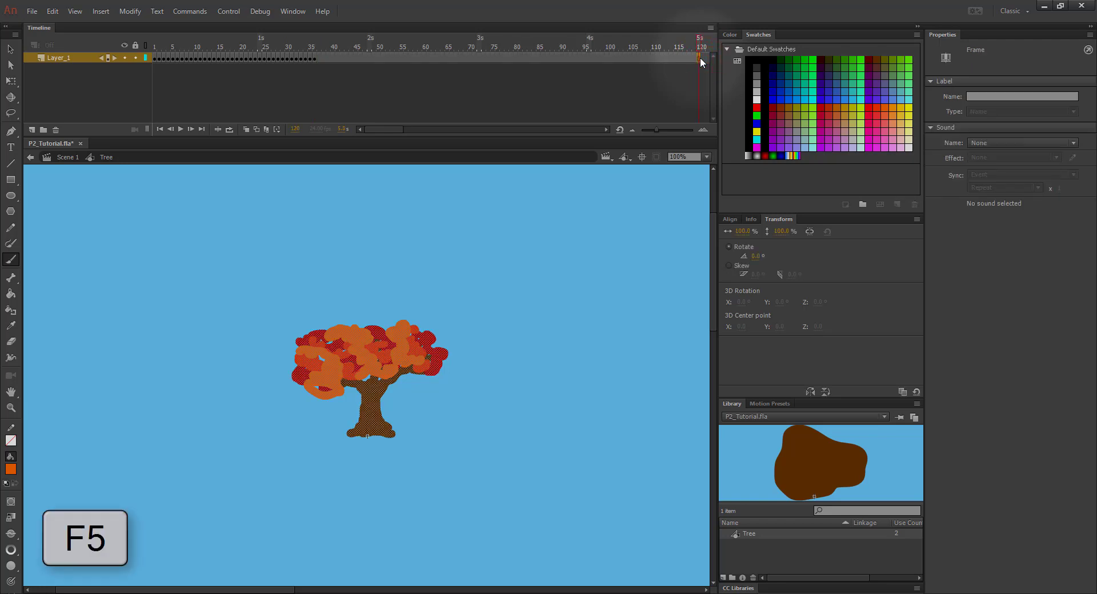
pyautogui.moveTo(700, 45); pyautogui.dragTo(356, 41)
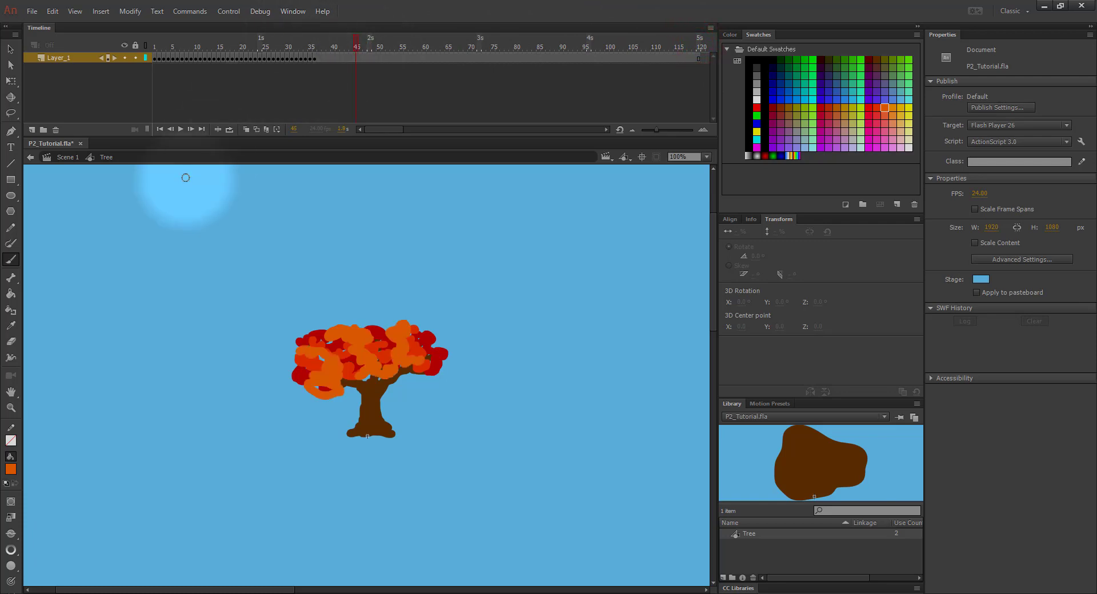
pyautogui.click(64, 159)
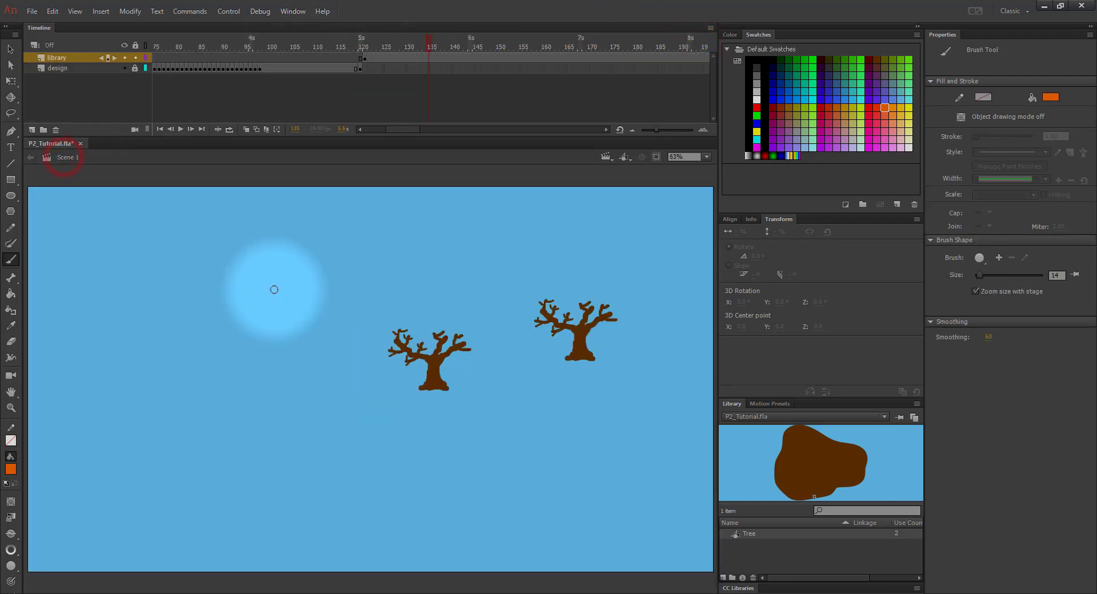
# - Save the file and play both trees' growth from frame 121
pyautogui.hotkey('ctrl', 's')
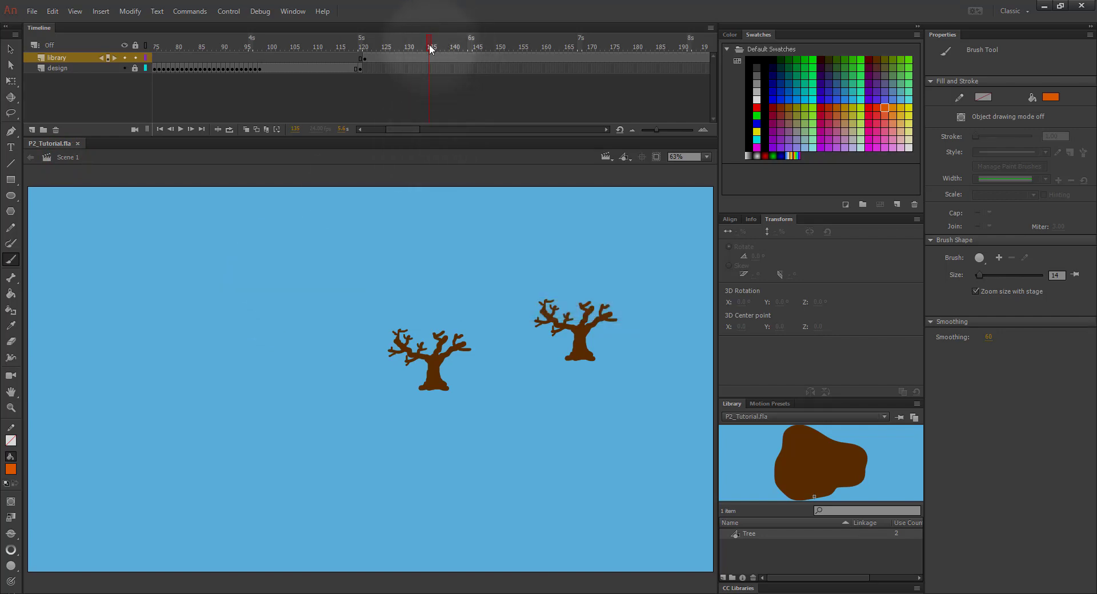
pyautogui.moveTo(429, 44); pyautogui.dragTo(364, 43)
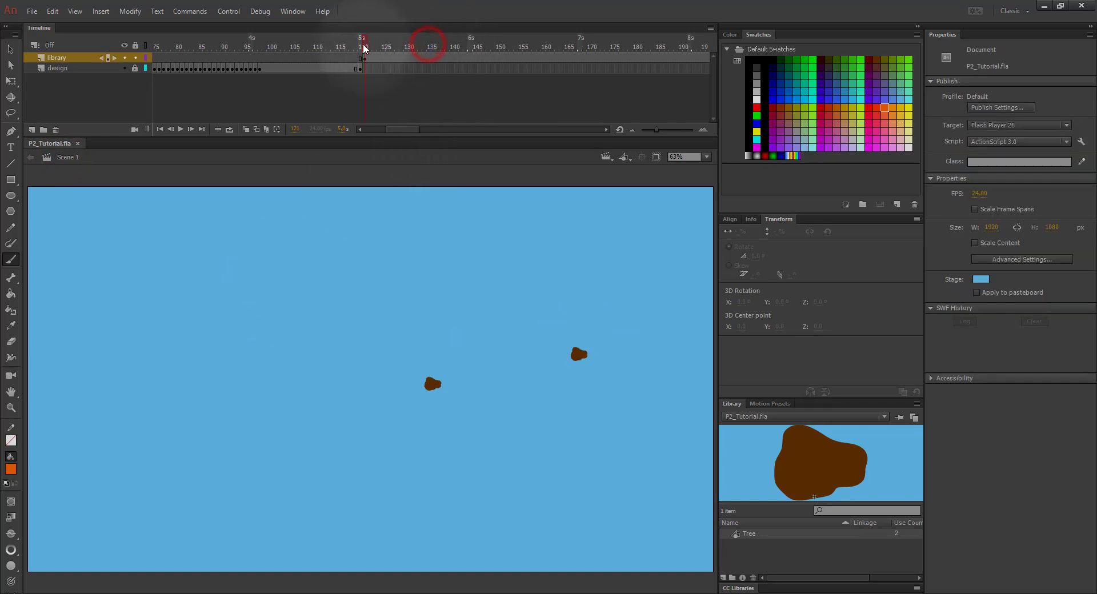
pyautogui.click(181, 130)
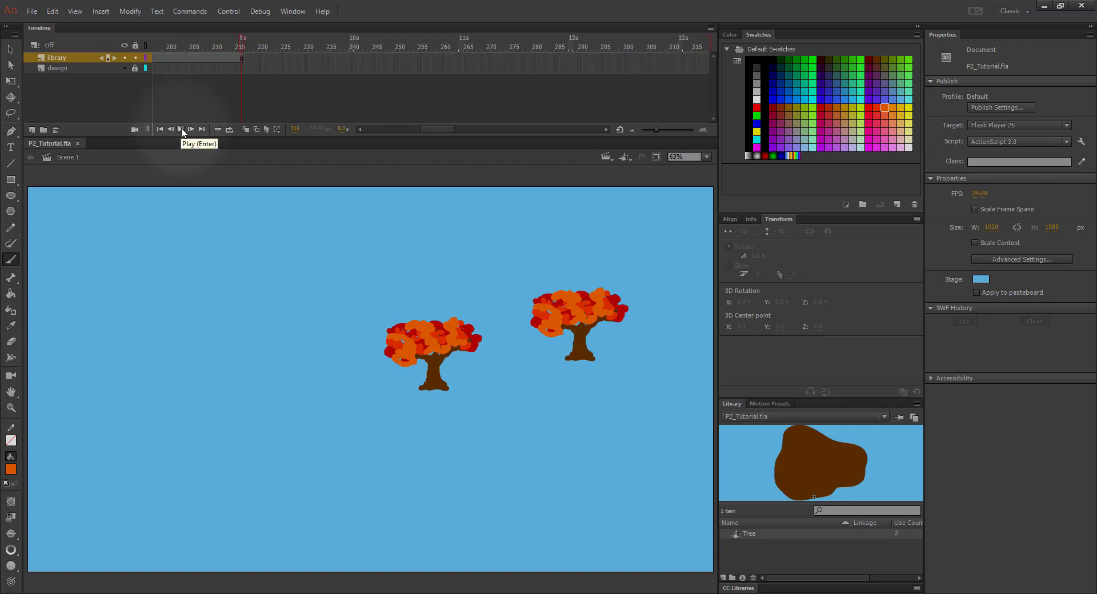
# - Open the Tree symbol, check its timeline beyond frame 120, and return to Scene 1
pyautogui.click(732, 534)
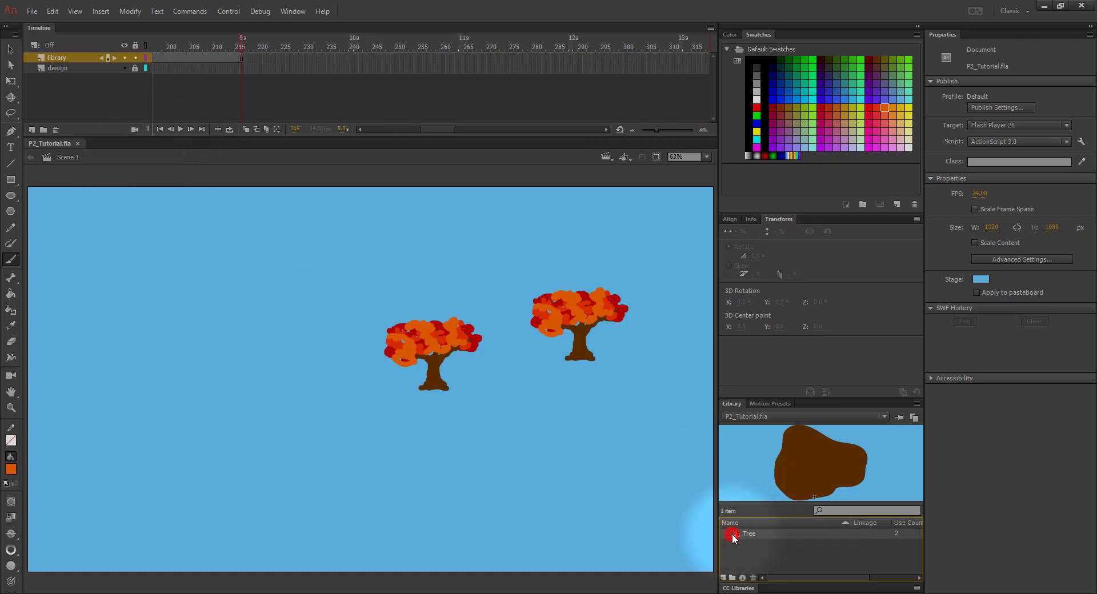
pyautogui.doubleClick(733, 534)
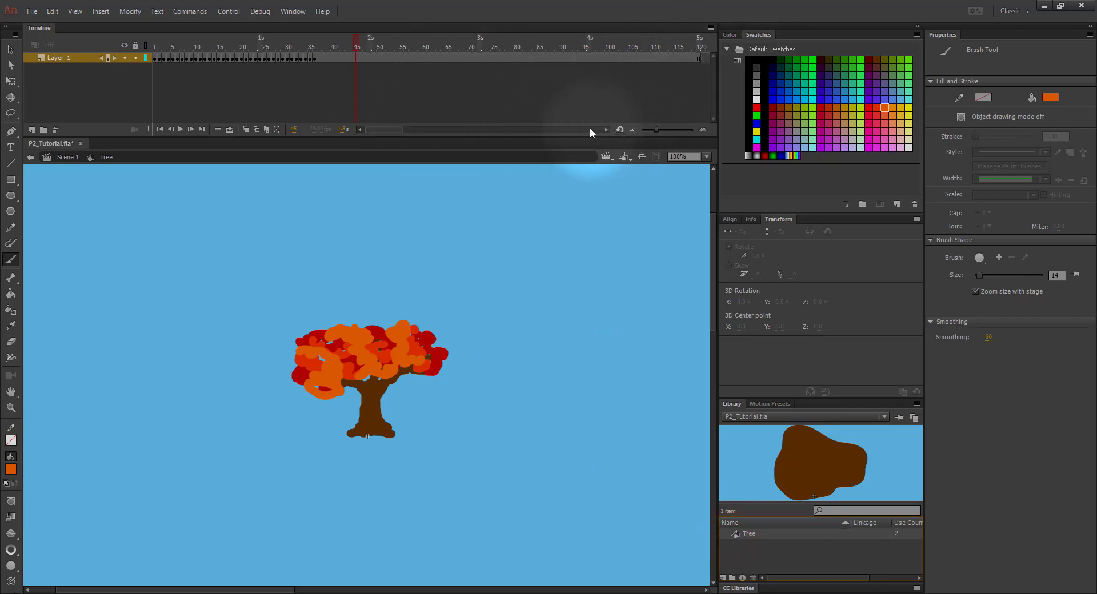
pyautogui.moveTo(370, 128); pyautogui.dragTo(450, 110)
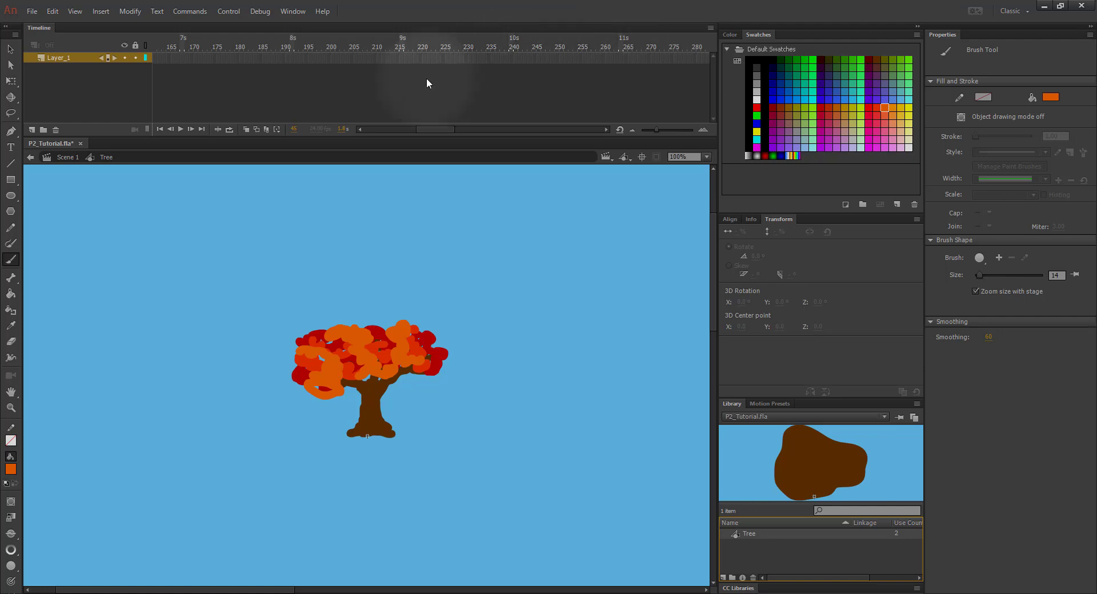
pyautogui.click(71, 157)
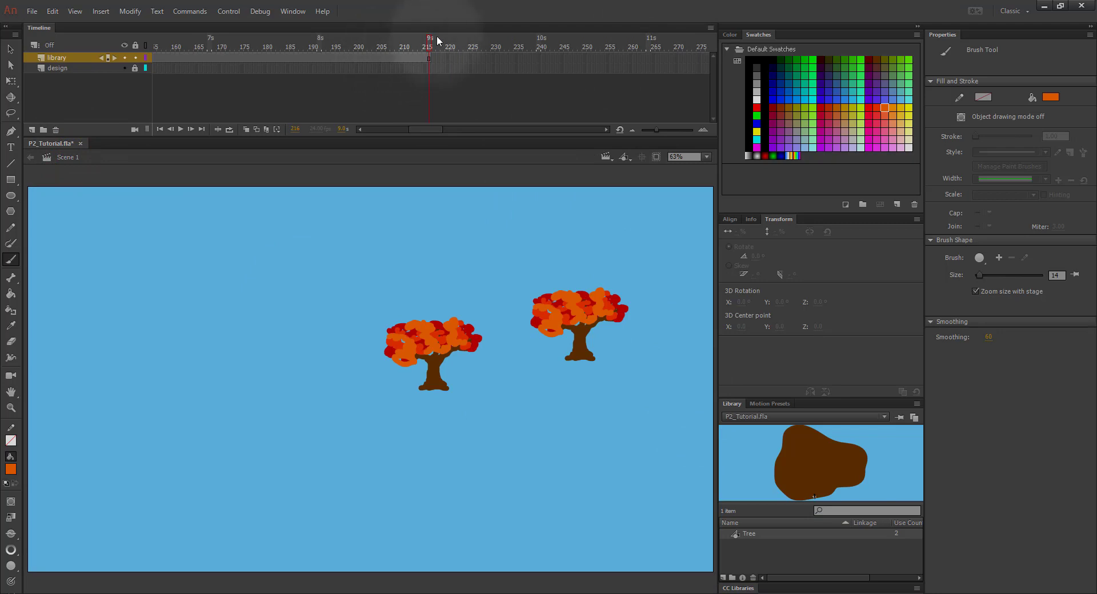
# - At frame 157, enlarge the left tree about its centre to about 418 by 399 px with Free Transform
pyautogui.moveTo(431, 43); pyautogui.dragTo(501, 53)
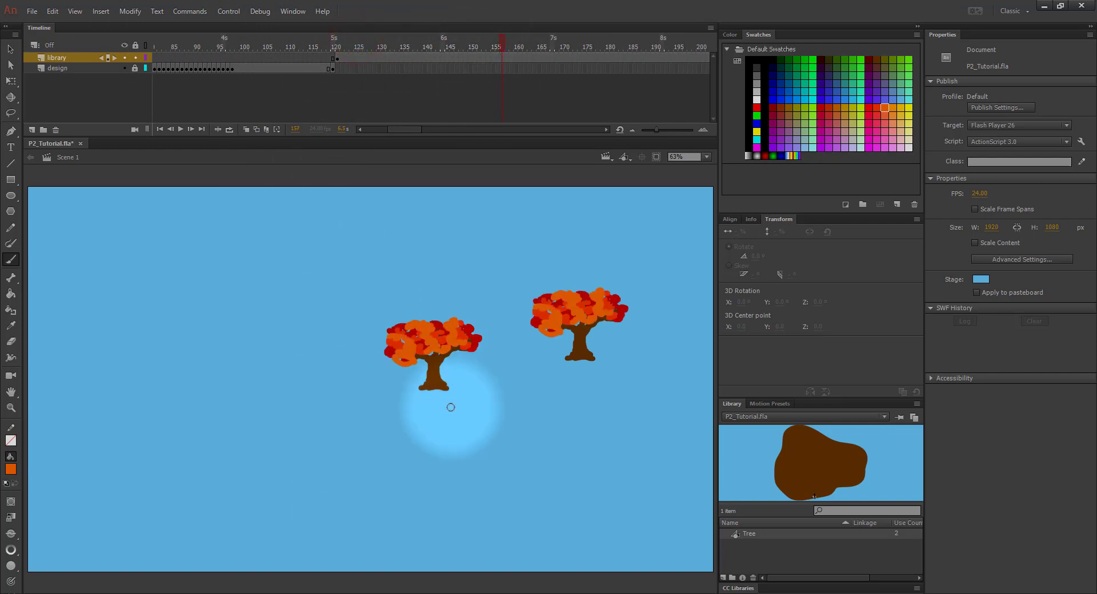
pyautogui.click(10, 49)
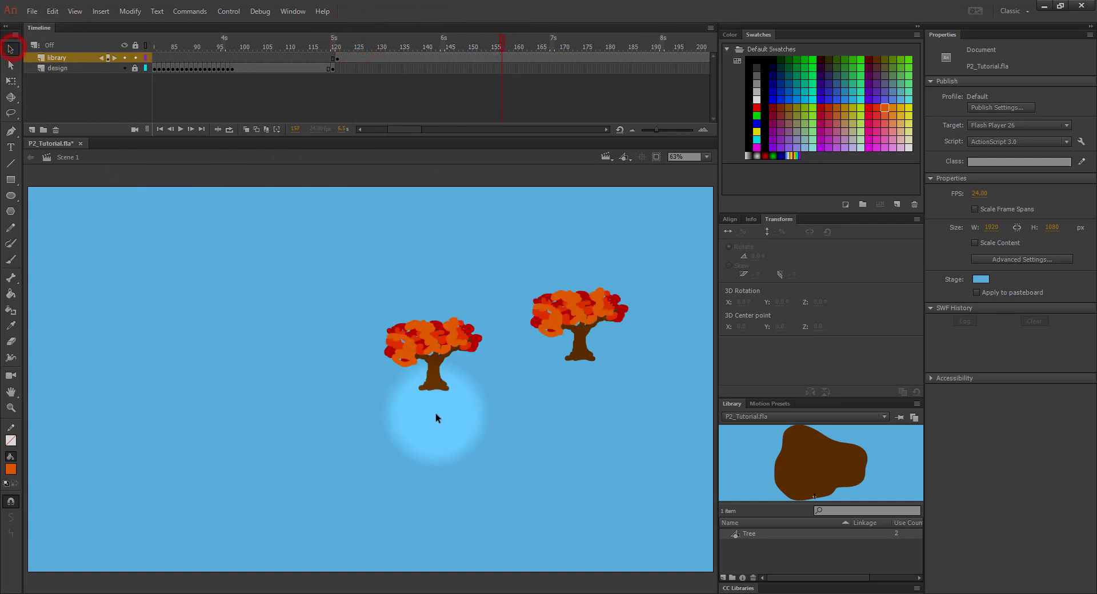
pyautogui.click(434, 334)
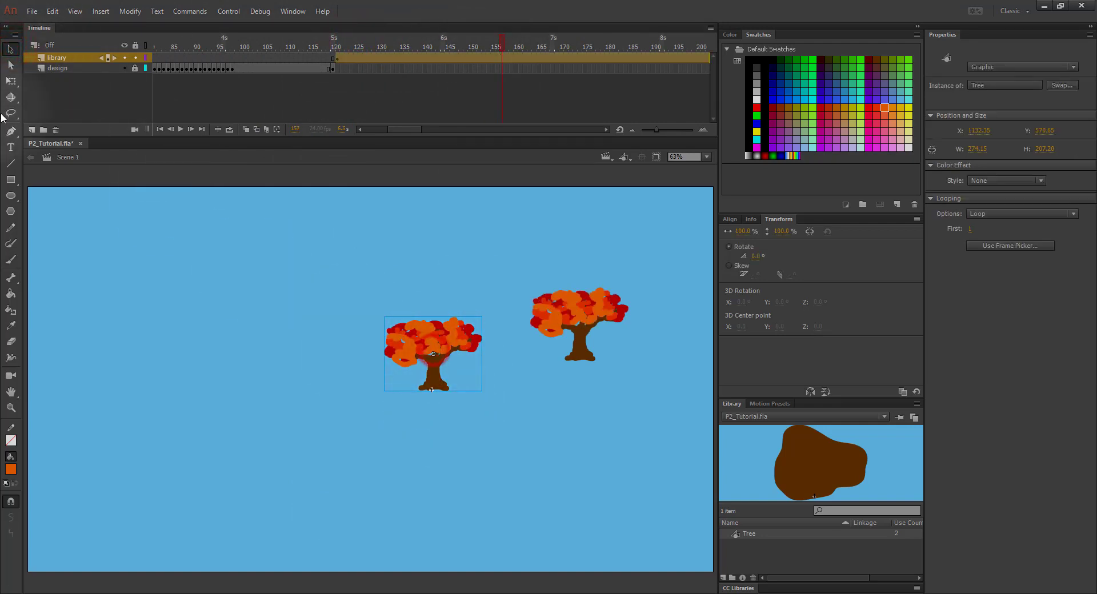
pyautogui.click(13, 81)
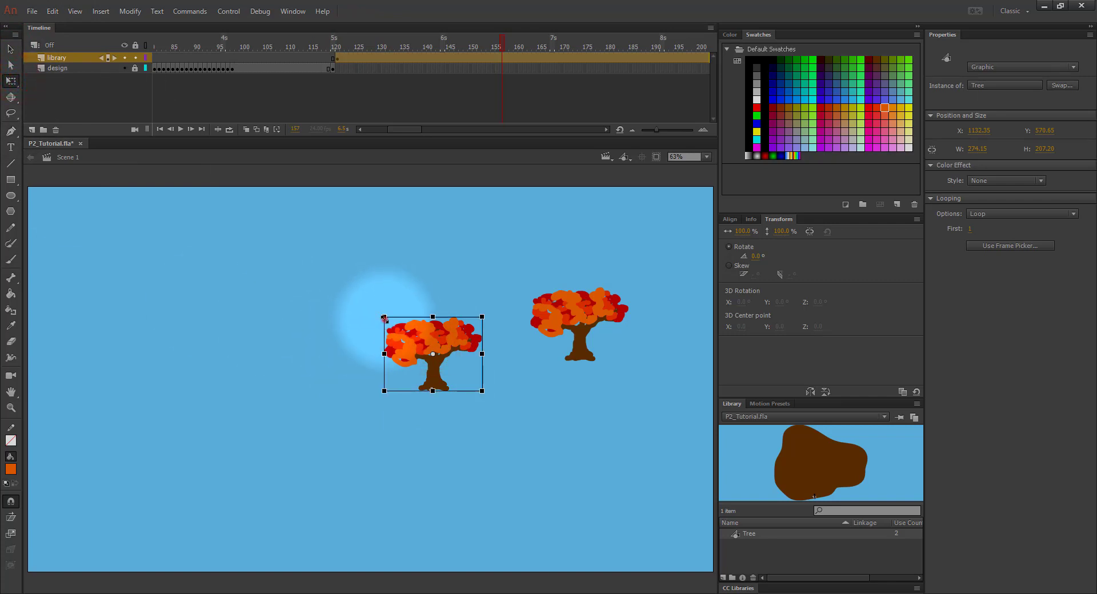
pyautogui.moveTo(385, 318); pyautogui.dragTo(358, 283)
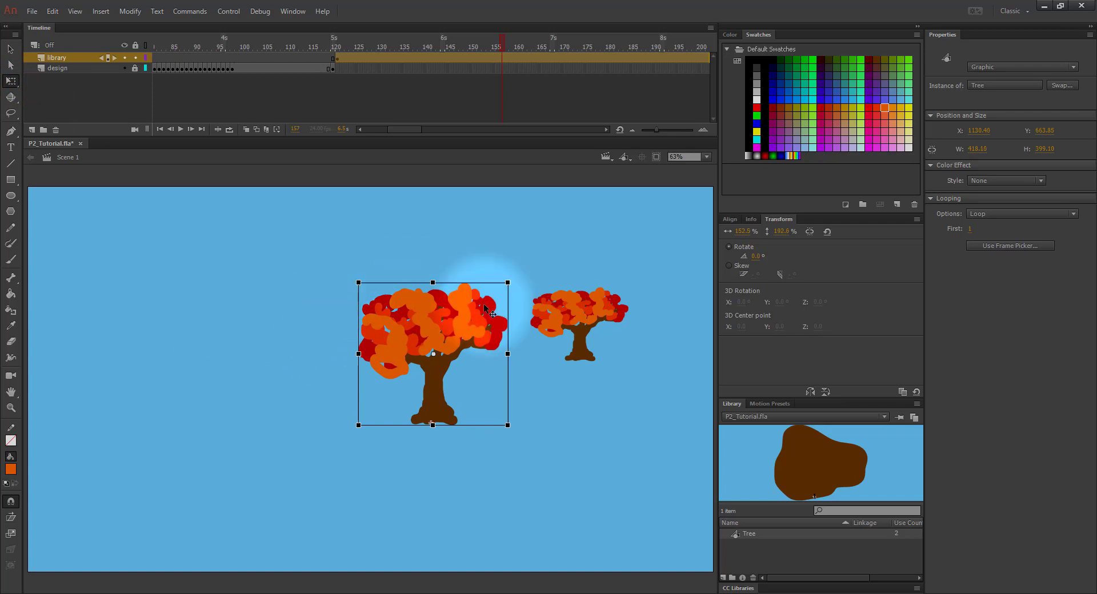
# - Lower the right tree to the larger tree's base line and enlarge it to about 392 by 341 px
pyautogui.moveTo(571, 322); pyautogui.dragTo(571, 384)
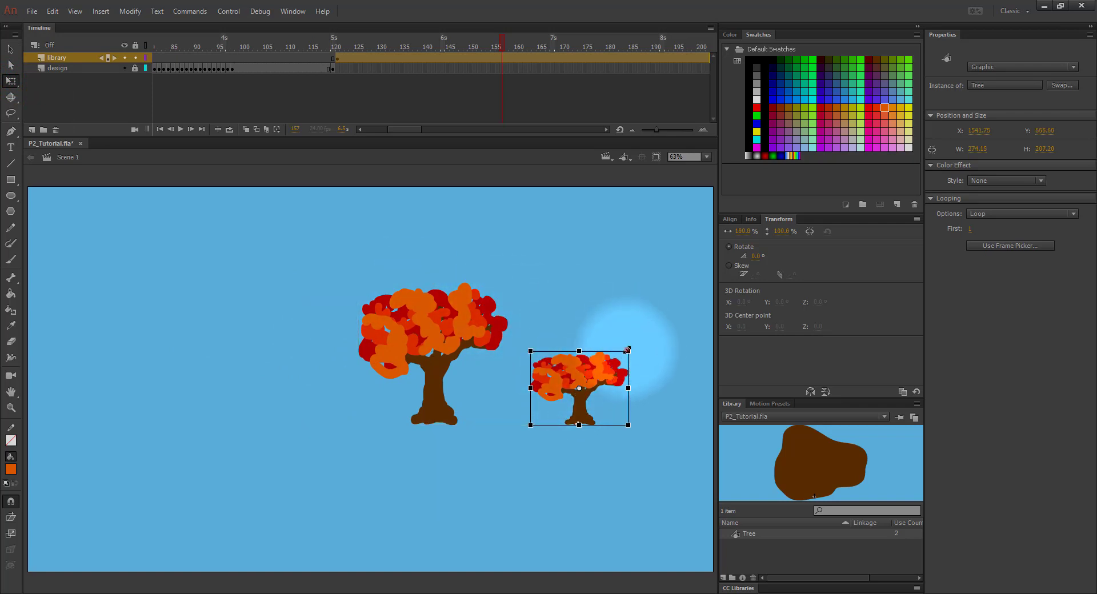
pyautogui.moveTo(627, 350); pyautogui.dragTo(650, 327)
pyautogui.moveTo(576, 405); pyautogui.dragTo(584, 387)
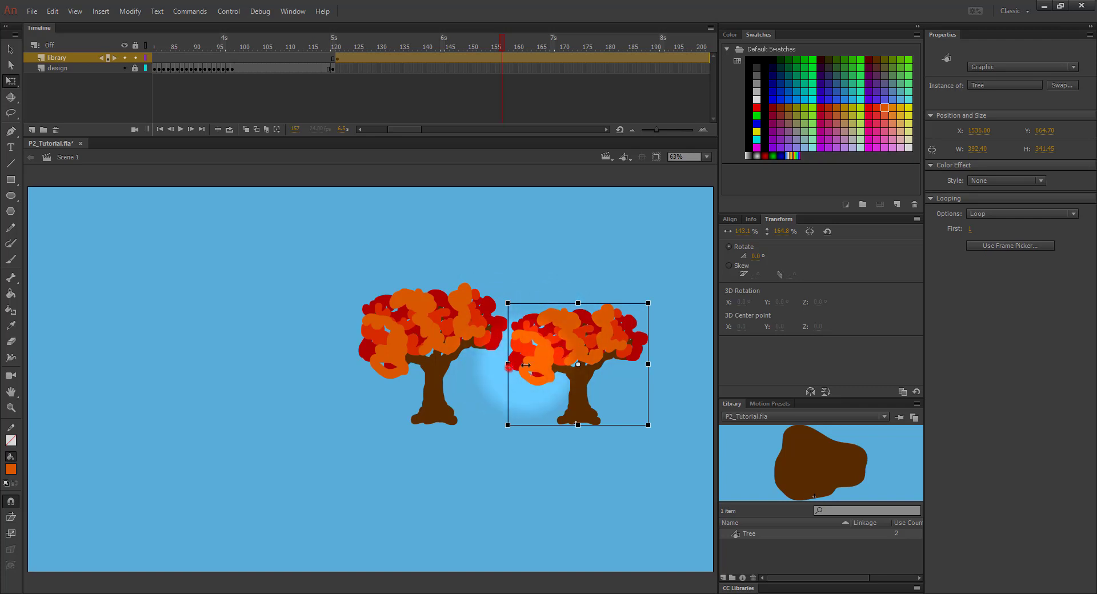
# - Flip the smaller tree horizontally and move it to the left of the larger tree
pyautogui.moveTo(508, 364); pyautogui.dragTo(641, 363)
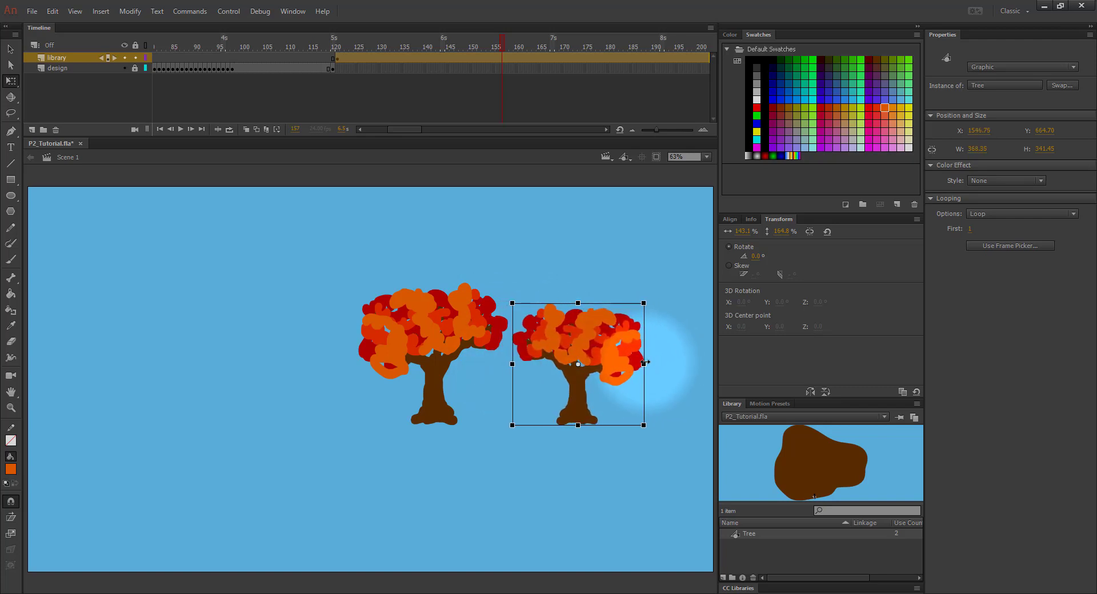
pyautogui.moveTo(574, 367); pyautogui.dragTo(284, 366)
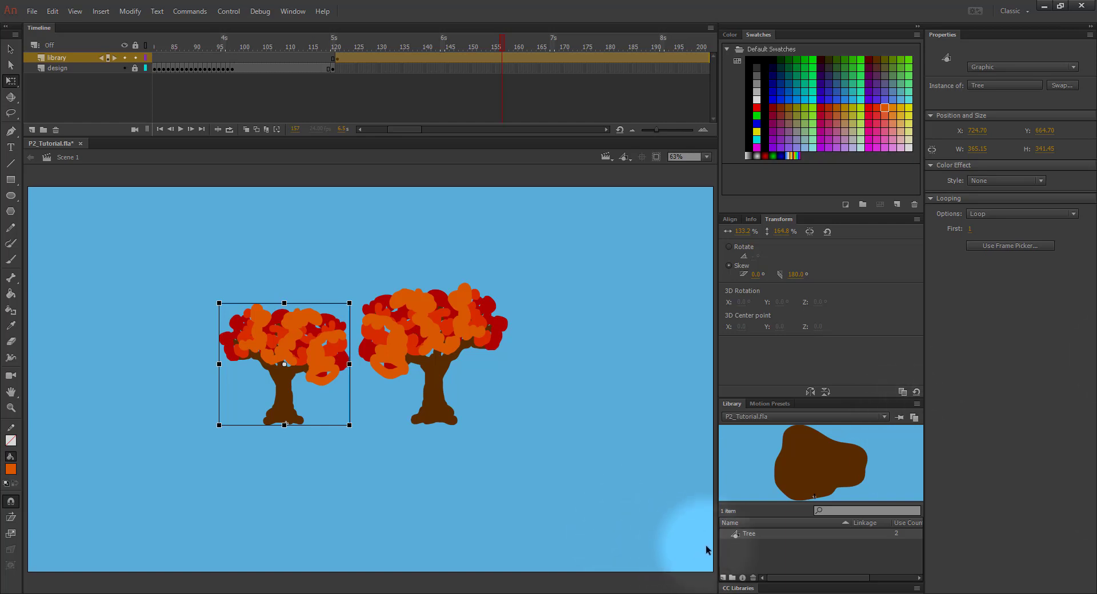
# - Place a third Tree instance right of the others and enlarge it to about 572 by 575 px
pyautogui.click(736, 533)
pyautogui.moveTo(735, 533)
pyautogui.mouseDown()
pyautogui.moveTo(519, 392)
pyautogui.moveTo(515, 374)
pyautogui.moveTo(577, 366)
pyautogui.mouseUp()
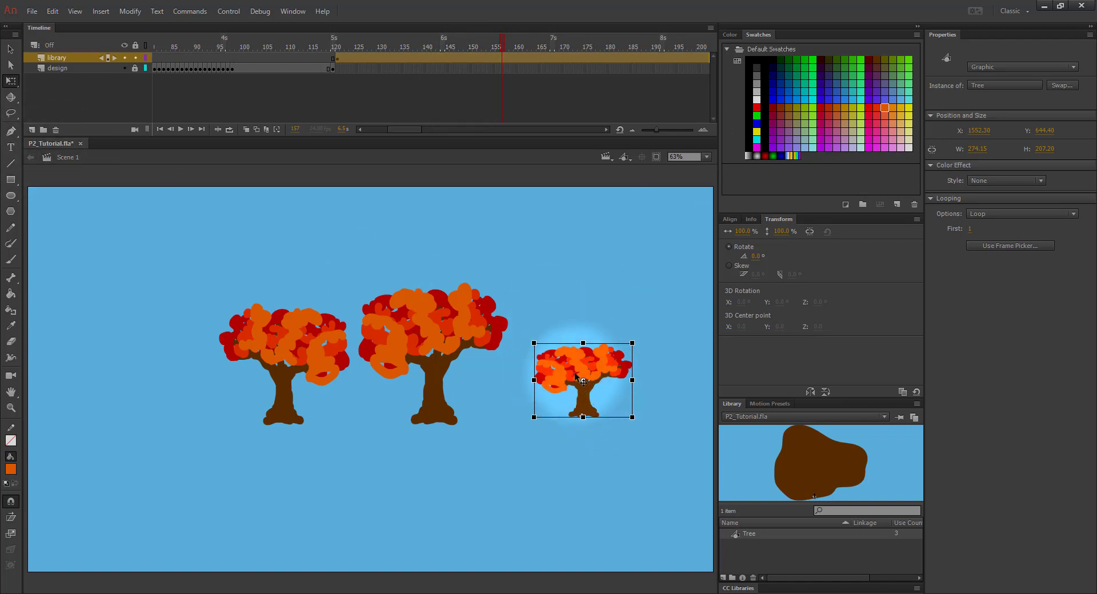
pyautogui.moveTo(633, 342); pyautogui.dragTo(701, 262)
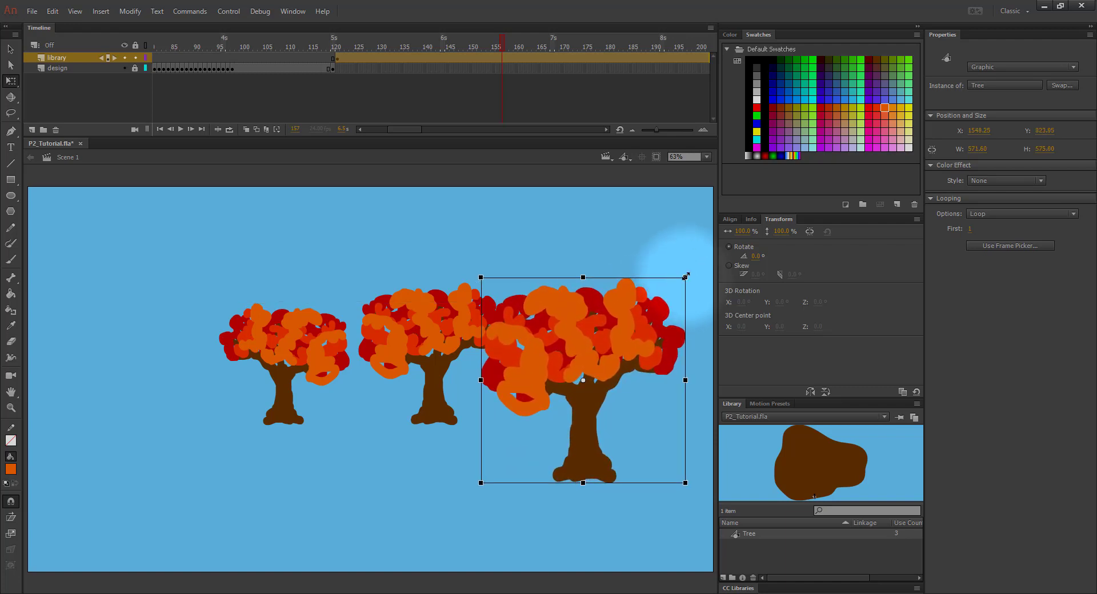
pyautogui.moveTo(549, 380); pyautogui.dragTo(550, 358)
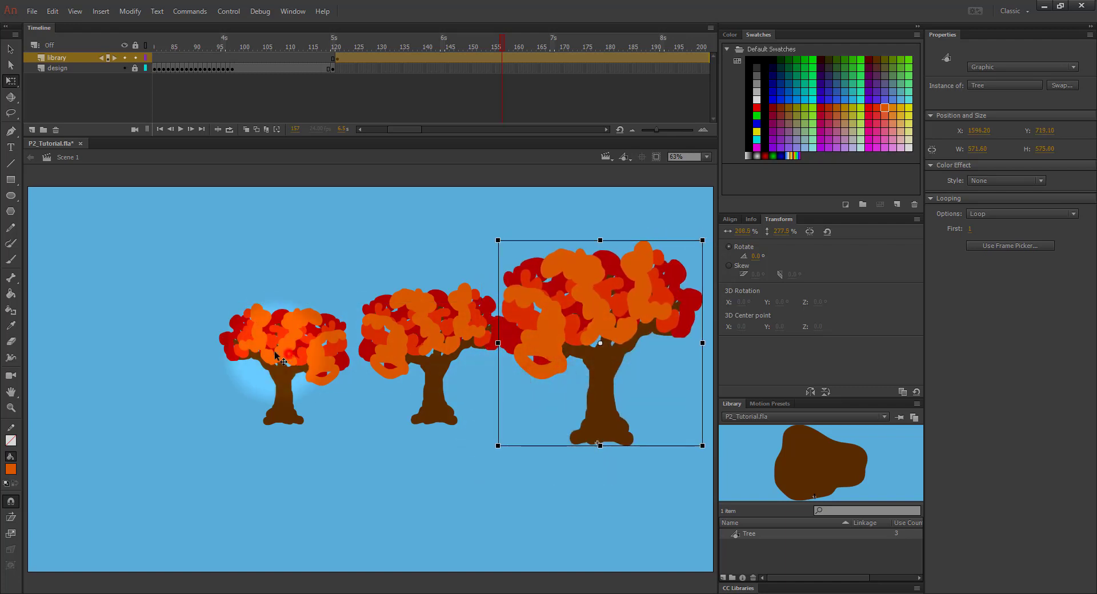
# - Move the two smaller trees further left and lower the largest tree into the foreground
pyautogui.moveTo(287, 350); pyautogui.dragTo(179, 351)
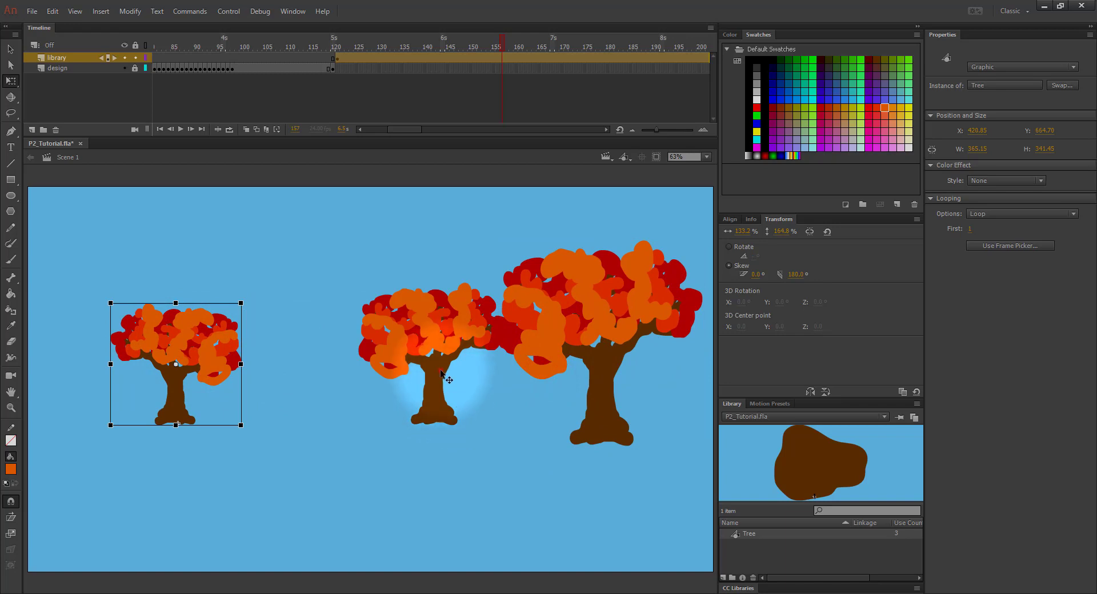
pyautogui.moveTo(443, 373); pyautogui.dragTo(349, 375)
pyautogui.moveTo(607, 356); pyautogui.dragTo(586, 391)
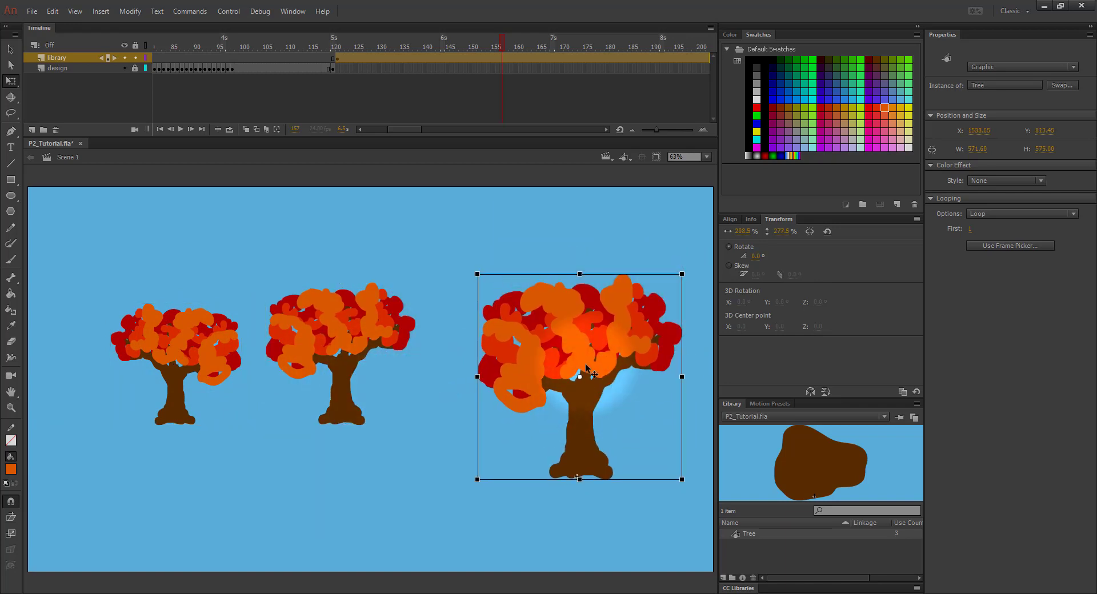
# - Add a new layer above the library layer and cut the largest tree from the library layer
pyautogui.click(32, 131)
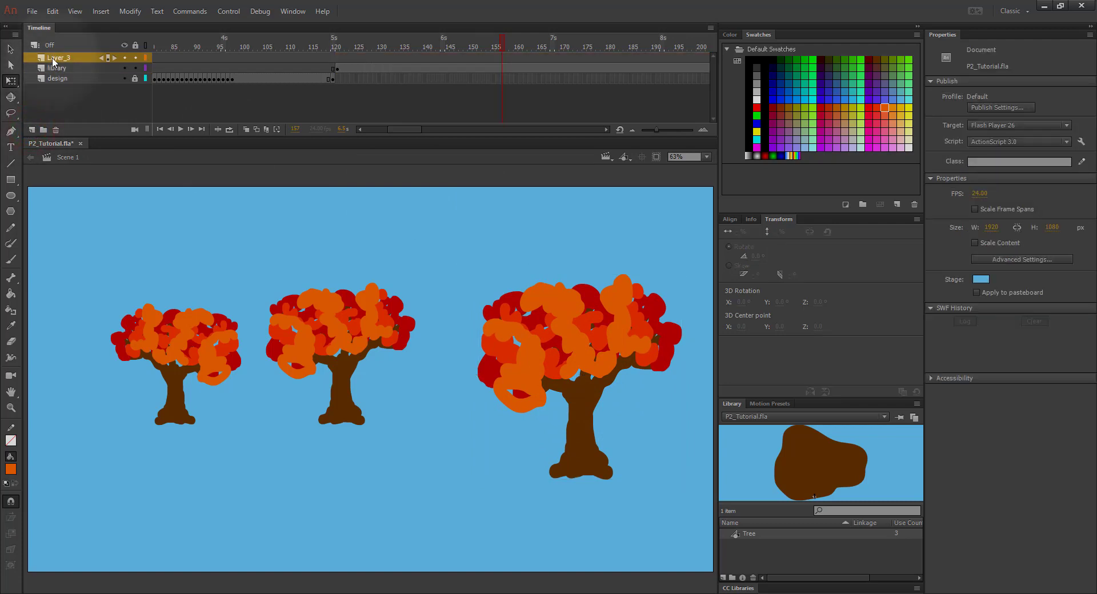
pyautogui.click(571, 377)
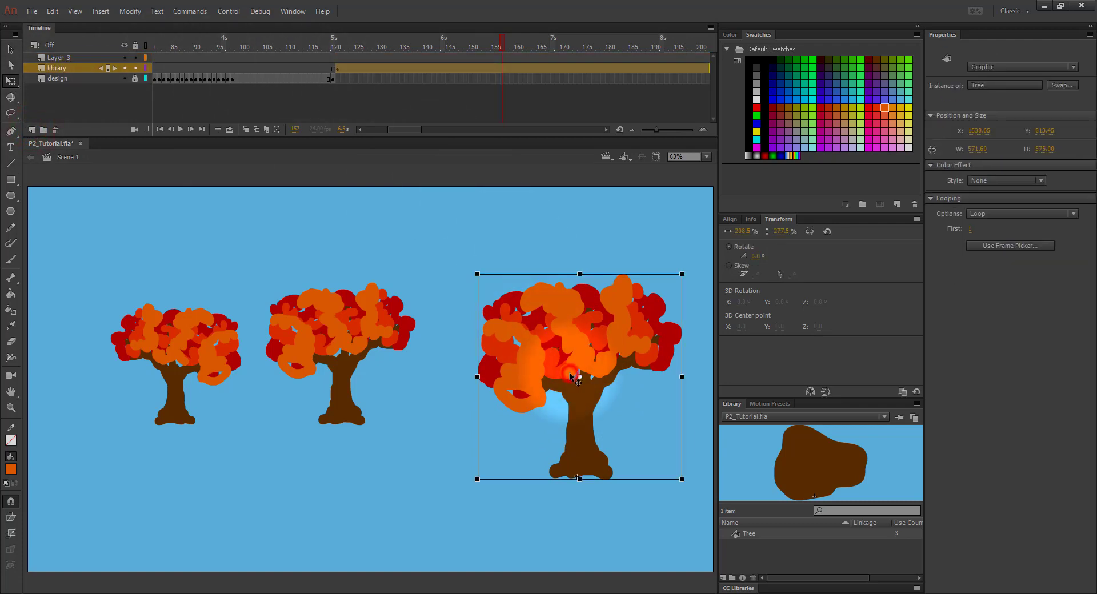
pyautogui.hotkey('ctrl', 'c')
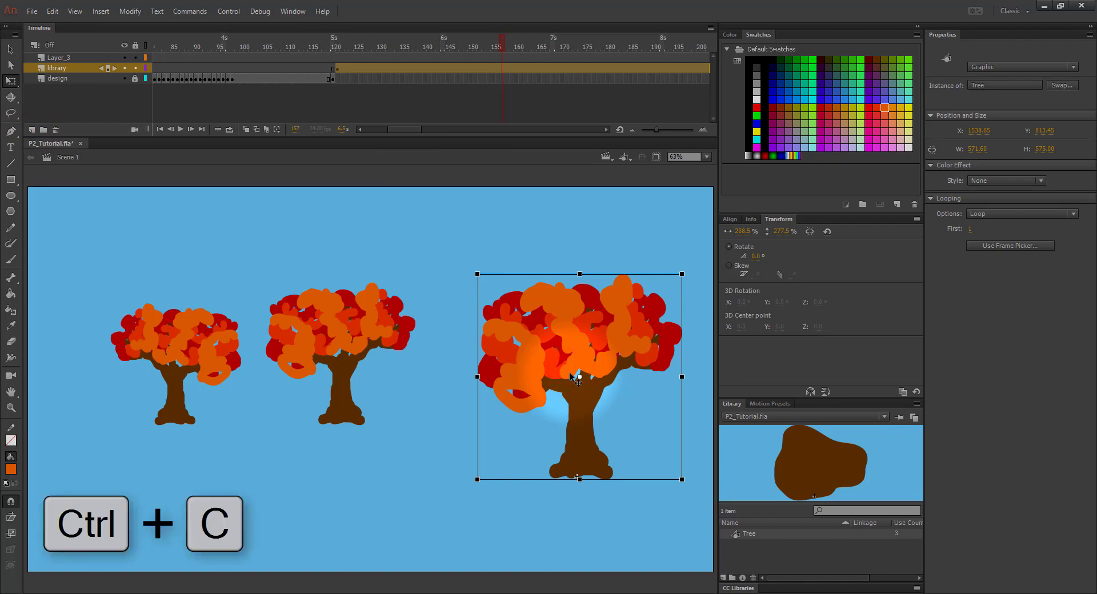
pyautogui.hotkey('ctrl', 'x')
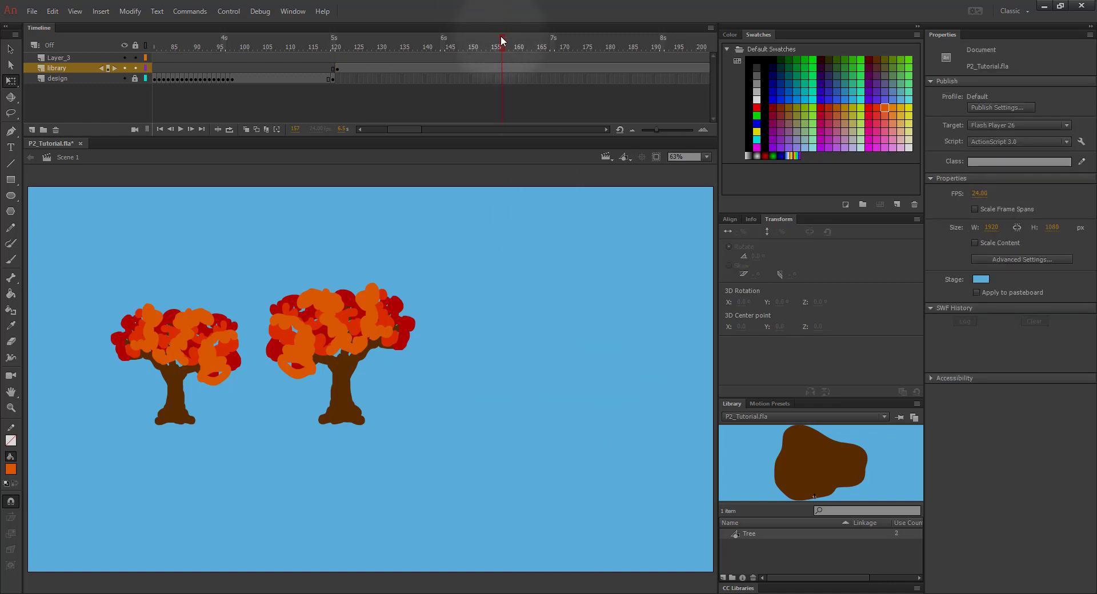
# - Insert a keyframe at frame 148 of Layer_3 and paste the cut tree there
pyautogui.moveTo(501, 39); pyautogui.dragTo(338, 50)
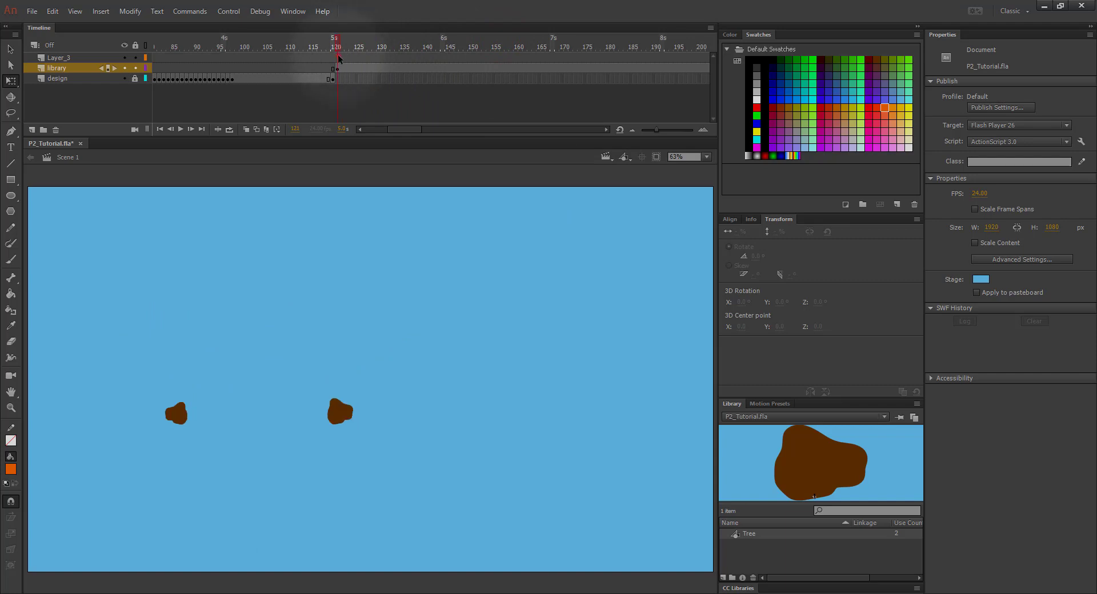
pyautogui.click(339, 57)
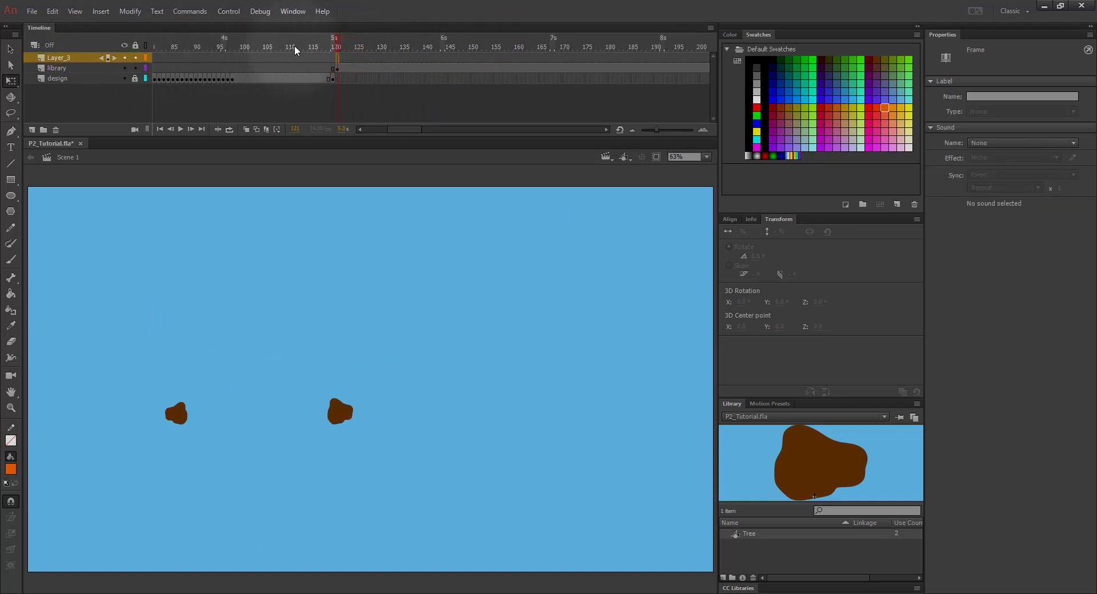
pyautogui.moveTo(336, 46); pyautogui.dragTo(463, 56)
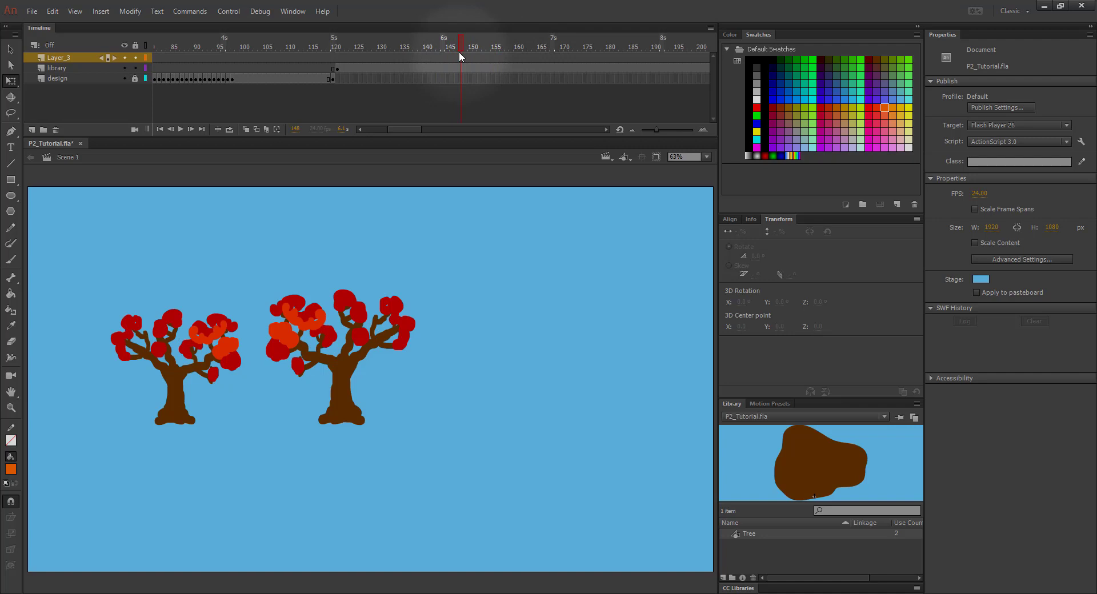
pyautogui.click(461, 58)
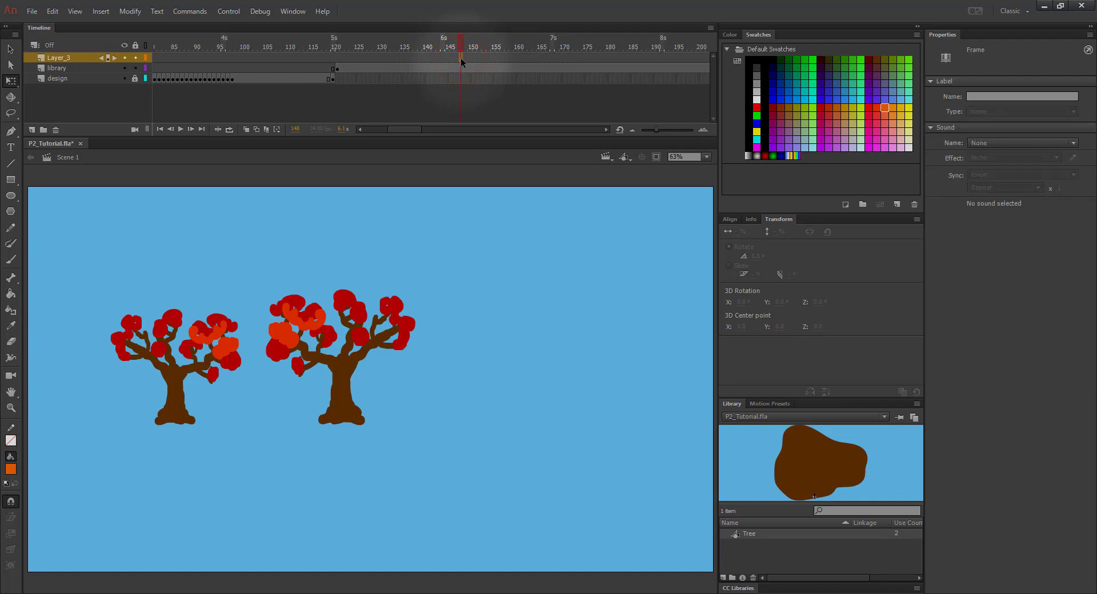
pyautogui.press('F6')
pyautogui.hotkey('ctrl', 'v')
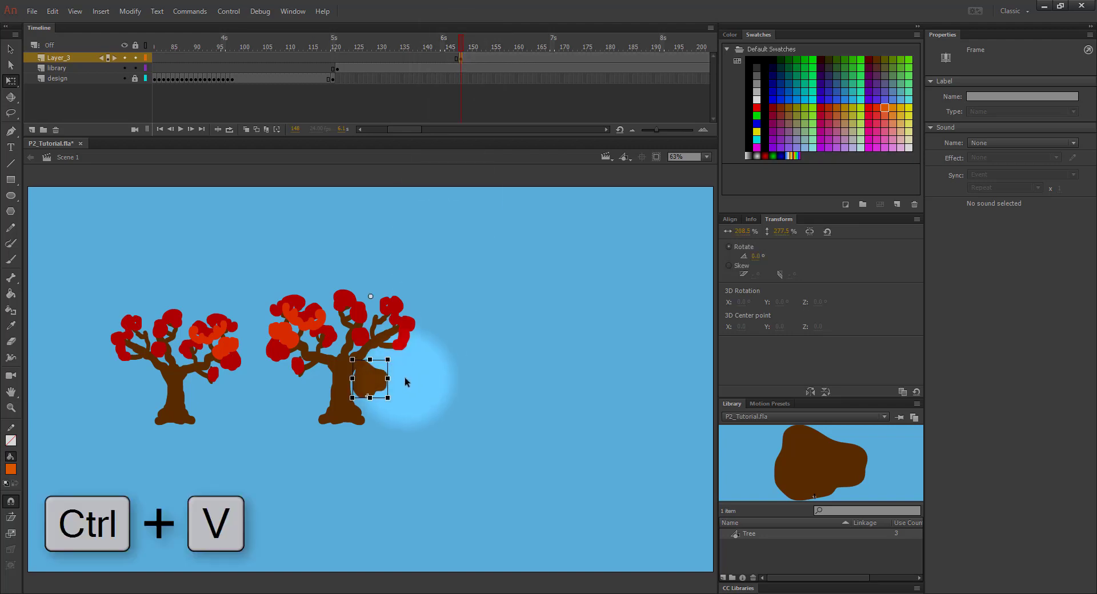
# - Move the pasted tree right of the others, then refine its foreground position with the full tree shown at frame 186
pyautogui.moveTo(369, 375); pyautogui.dragTo(639, 424)
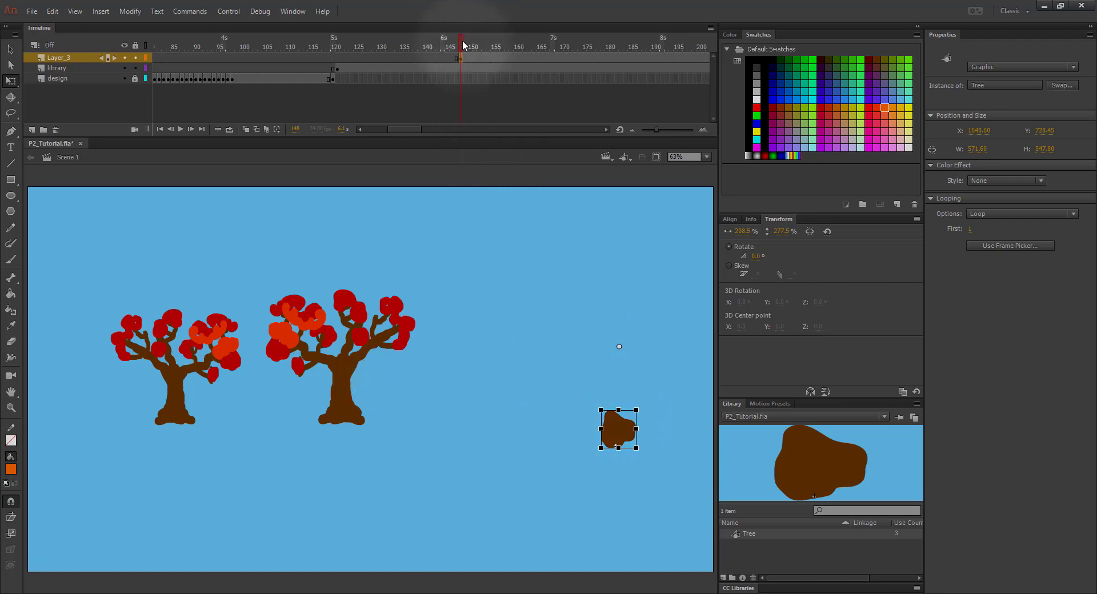
pyautogui.moveTo(462, 41); pyautogui.dragTo(633, 38)
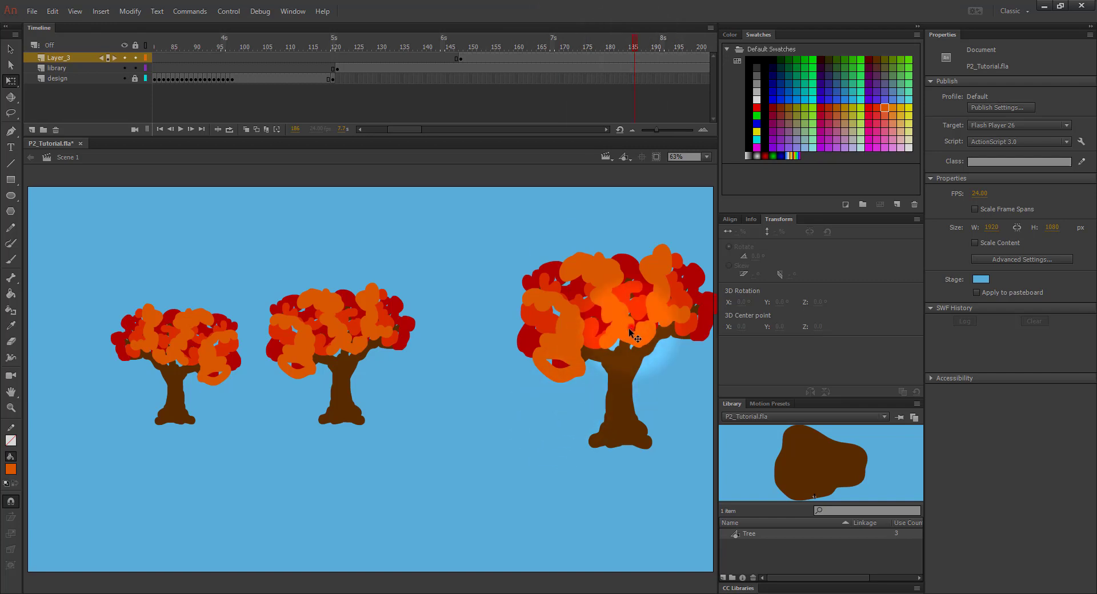
pyautogui.moveTo(627, 320); pyautogui.dragTo(601, 342)
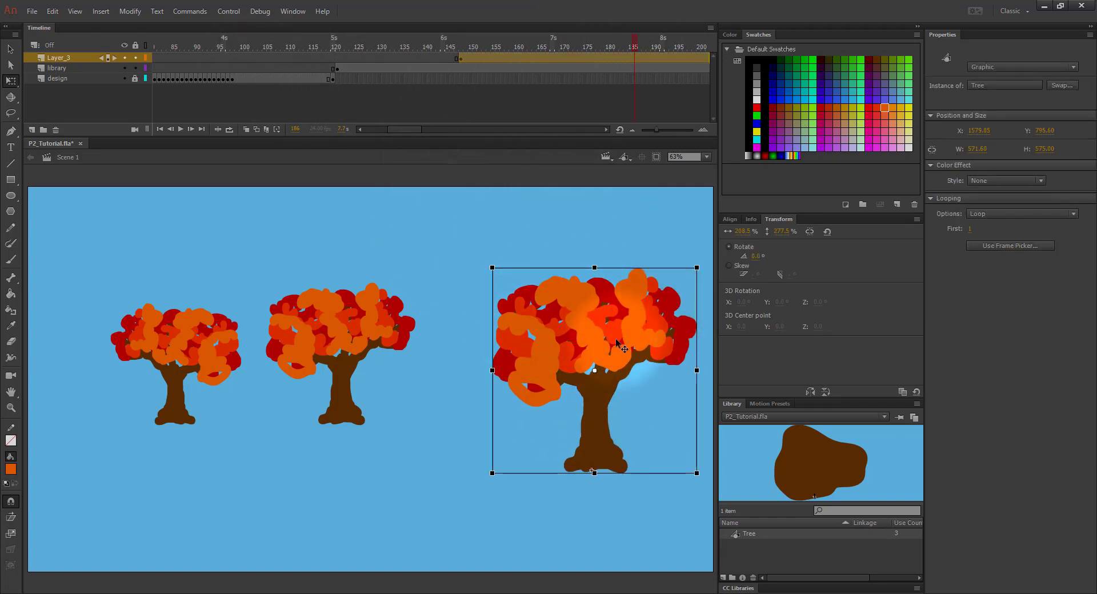
pyautogui.moveTo(620, 345); pyautogui.dragTo(608, 350)
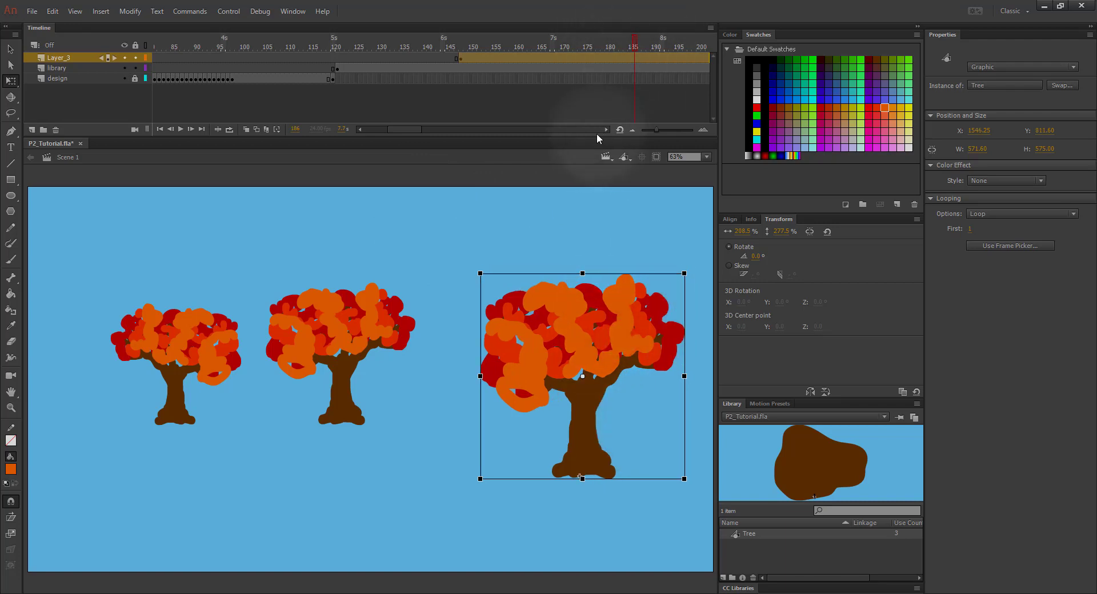
pyautogui.moveTo(403, 129); pyautogui.dragTo(411, 129)
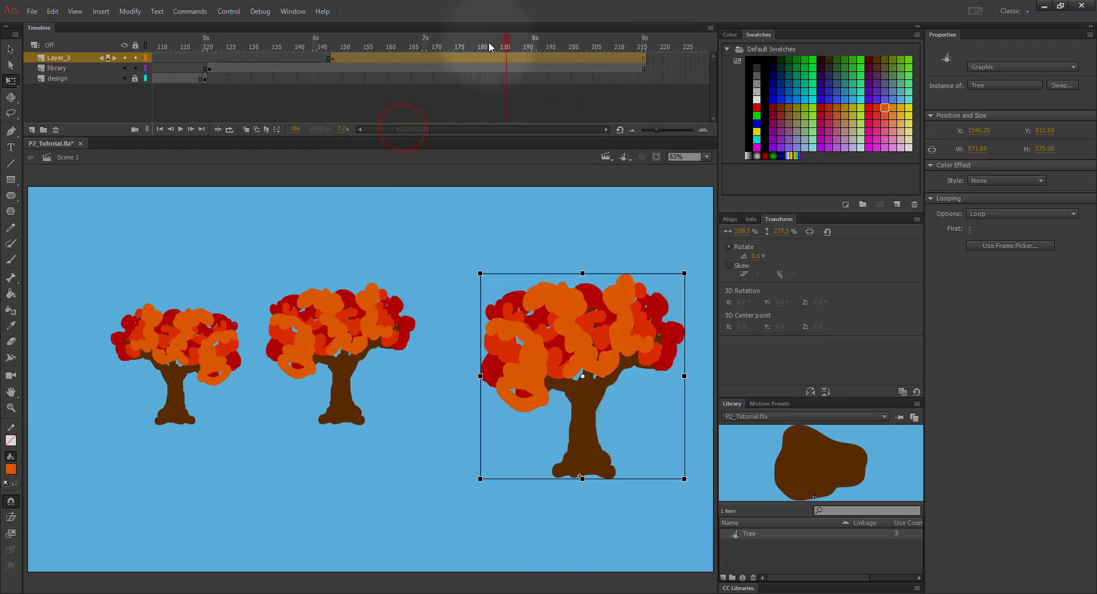
# - Play back Scene 1 from frame 120 to the end, then scrub back to frame 156 to review the trees' timing
pyautogui.moveTo(507, 40); pyautogui.dragTo(196, 32)
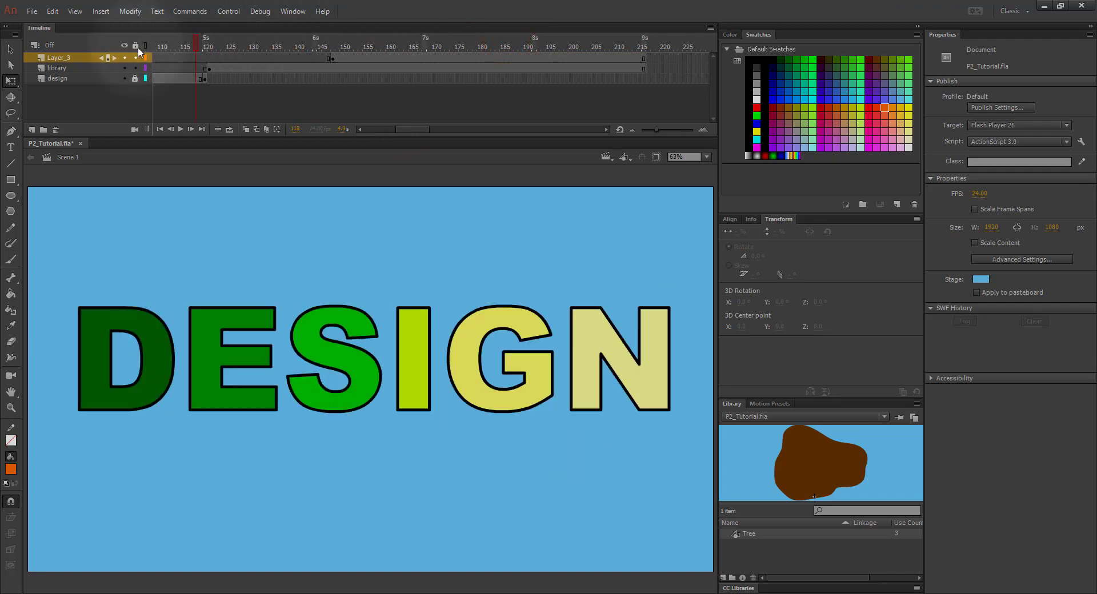
pyautogui.click(180, 129)
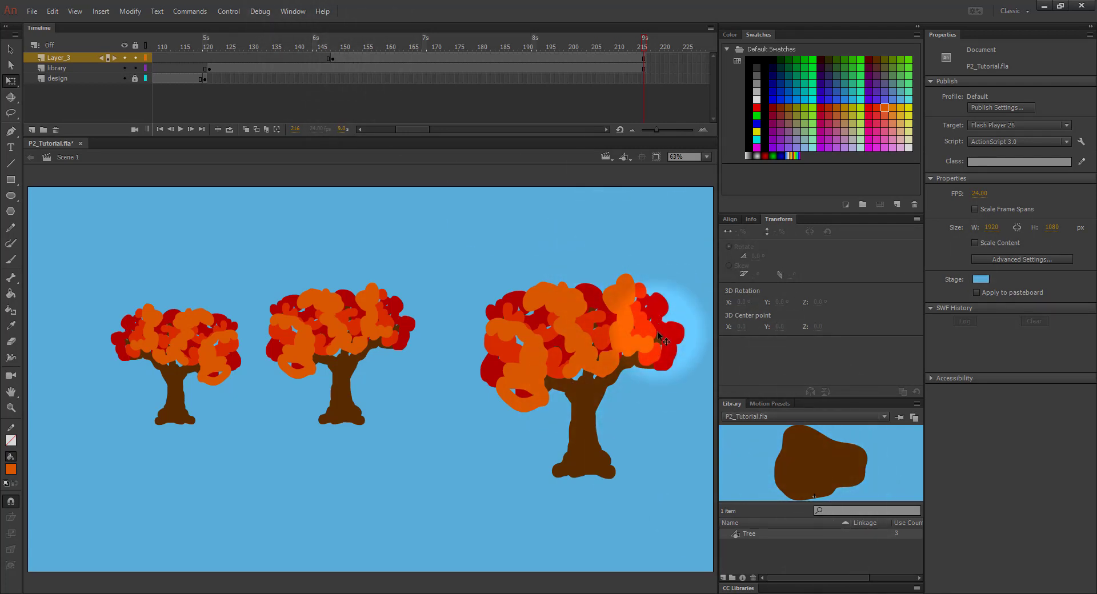
pyautogui.moveTo(647, 43); pyautogui.dragTo(371, 44)
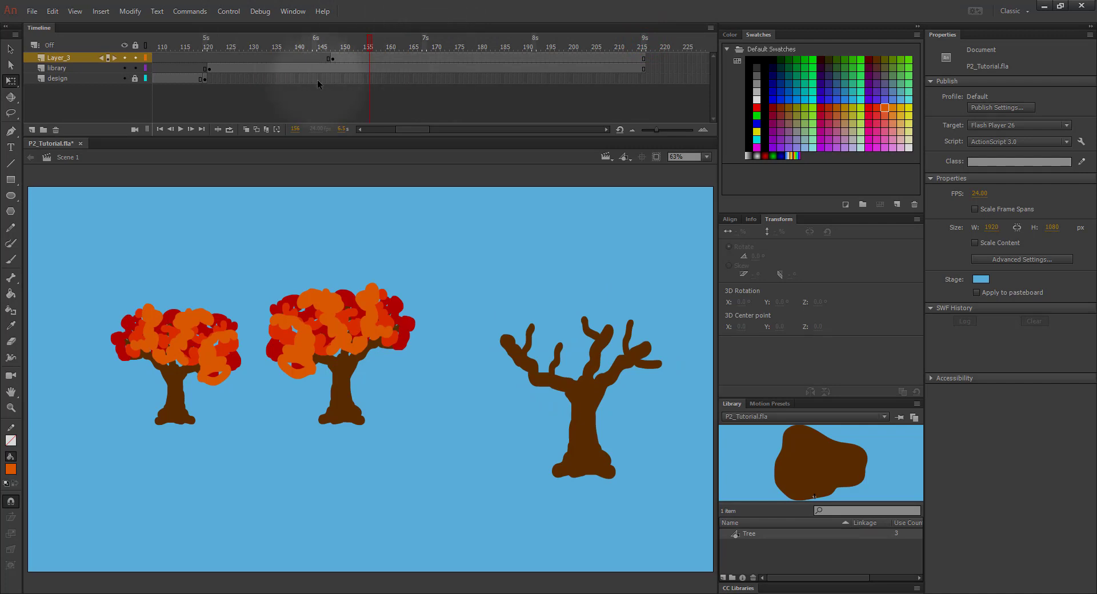
# - Delete the largest tree and remove Layer_3 from the timeline
pyautogui.click(62, 60)
pyautogui.press('Delete')
pyautogui.rightClick(62, 58)
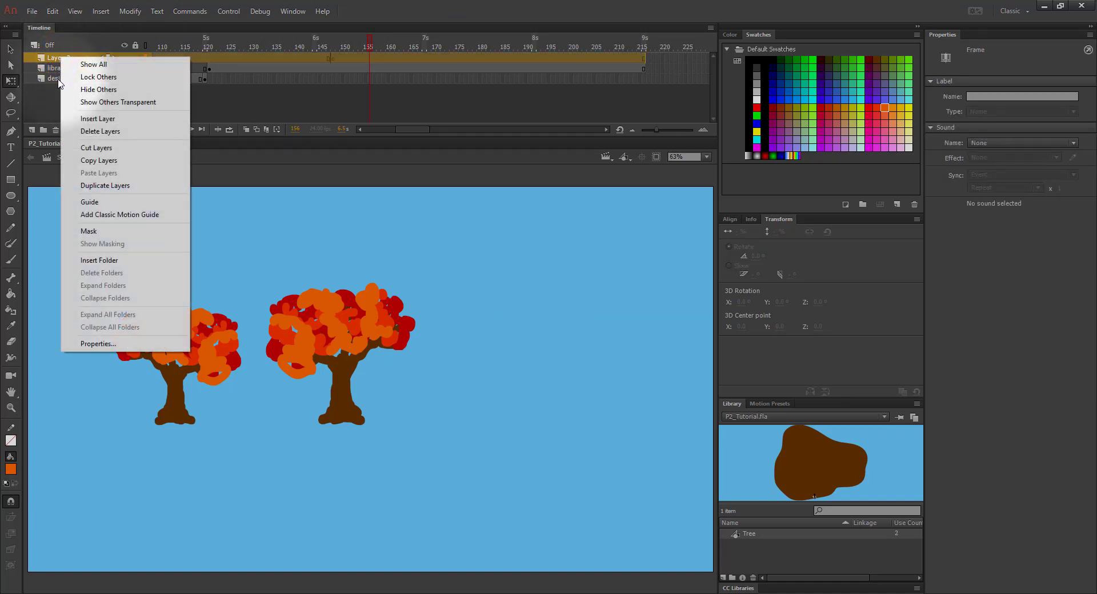
pyautogui.click(89, 132)
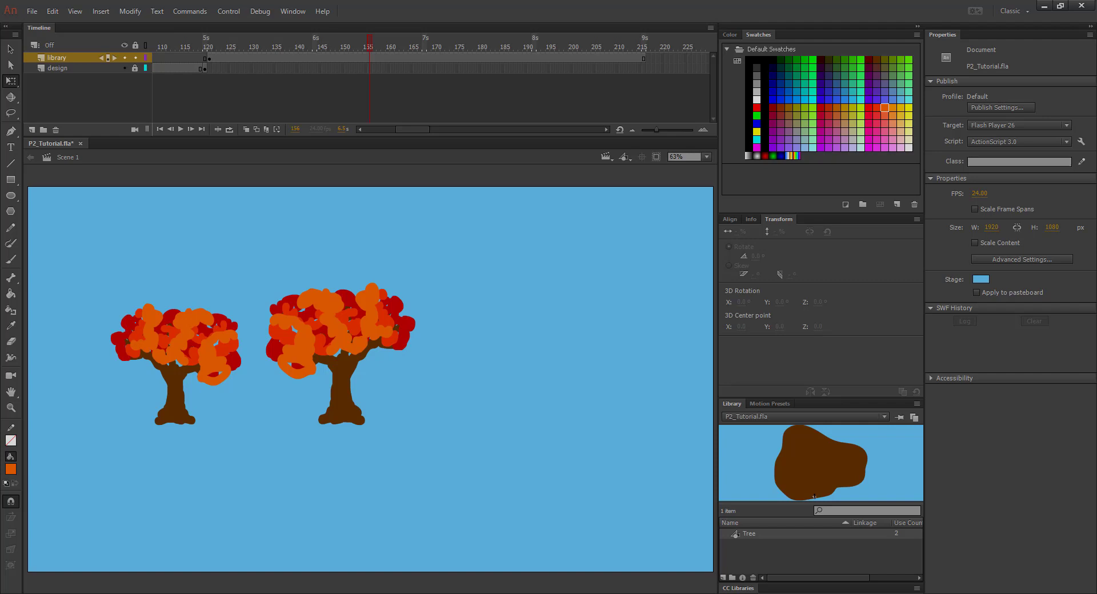
# - Open the Tree symbol from the library, scrub through its animation, and return to Scene 1 at frame 157
pyautogui.moveTo(340, 353)
pyautogui.mouseDown()
pyautogui.moveTo(454, 360)
pyautogui.moveTo(477, 350)
pyautogui.moveTo(483, 359)
pyautogui.moveTo(339, 355)
pyautogui.mouseUp()
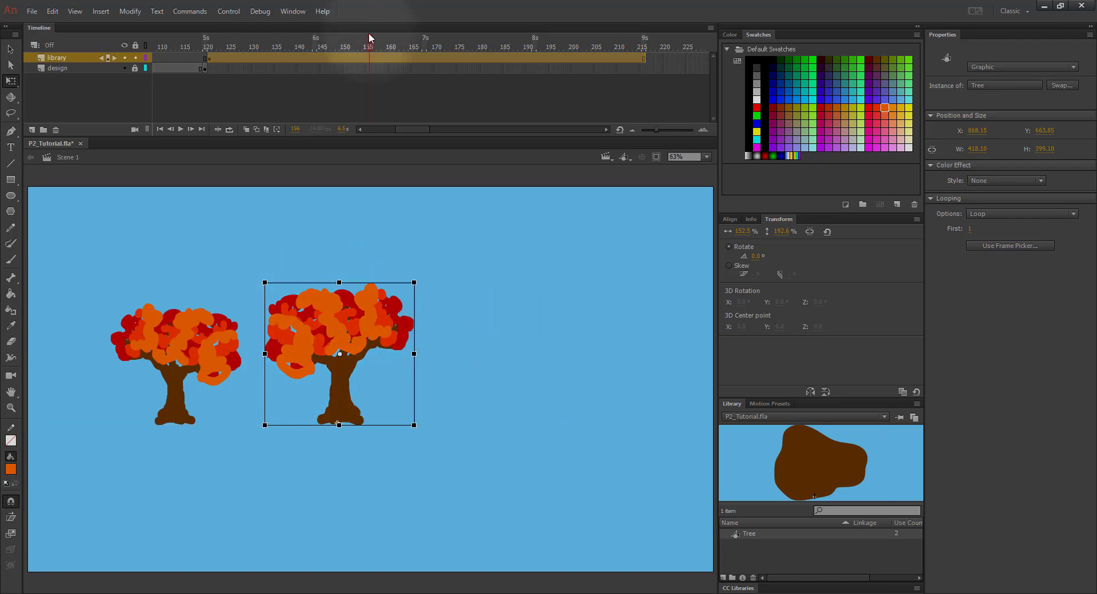
pyautogui.moveTo(370, 38); pyautogui.dragTo(392, 45)
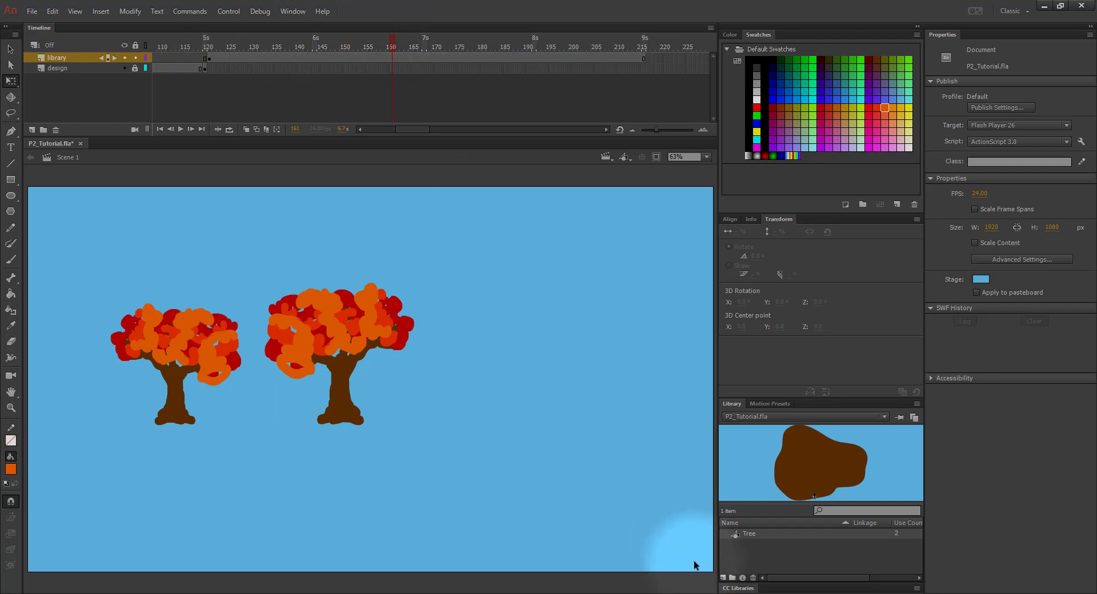
pyautogui.doubleClick(735, 532)
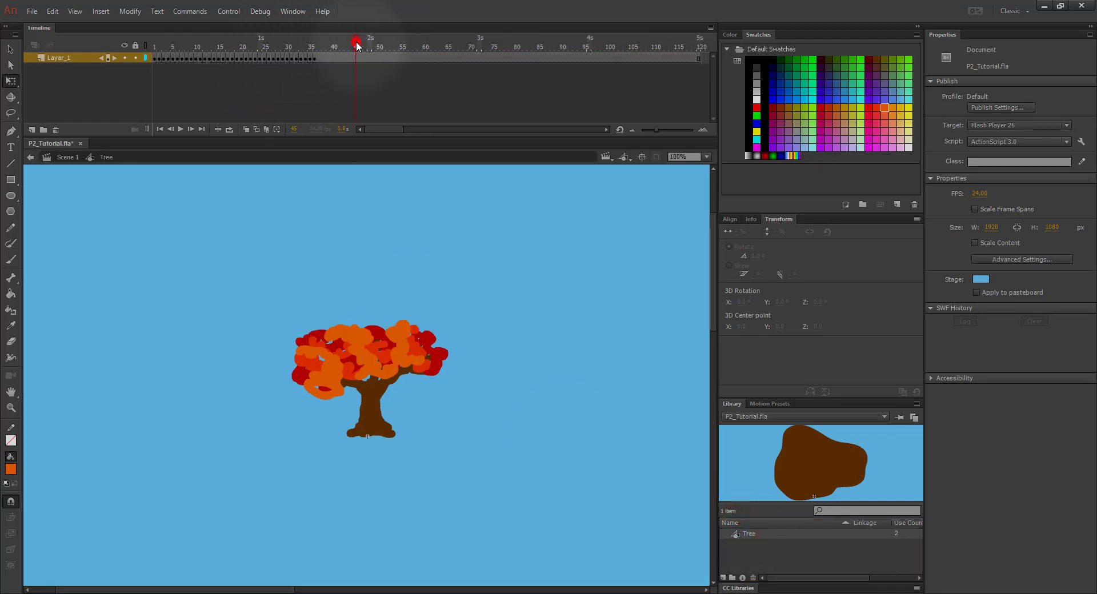
pyautogui.moveTo(355, 41); pyautogui.dragTo(198, 44)
pyautogui.click(65, 157)
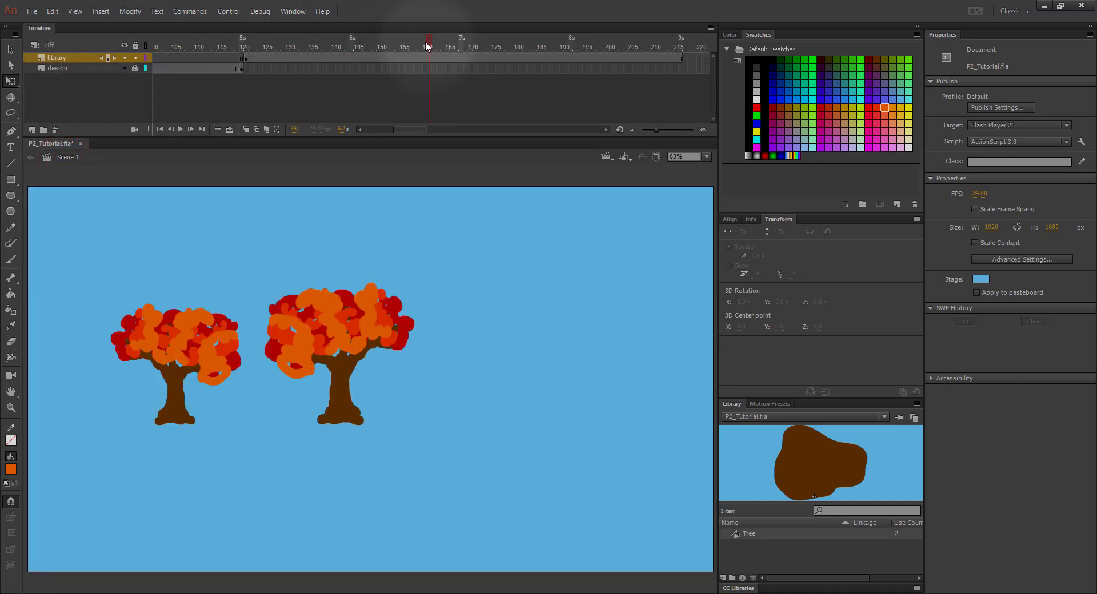
pyautogui.moveTo(426, 45)
pyautogui.mouseDown()
pyautogui.moveTo(518, 29)
pyautogui.moveTo(651, 41)
pyautogui.moveTo(204, 19)
pyautogui.moveTo(345, 40)
pyautogui.moveTo(411, 36)
pyautogui.mouseUp()
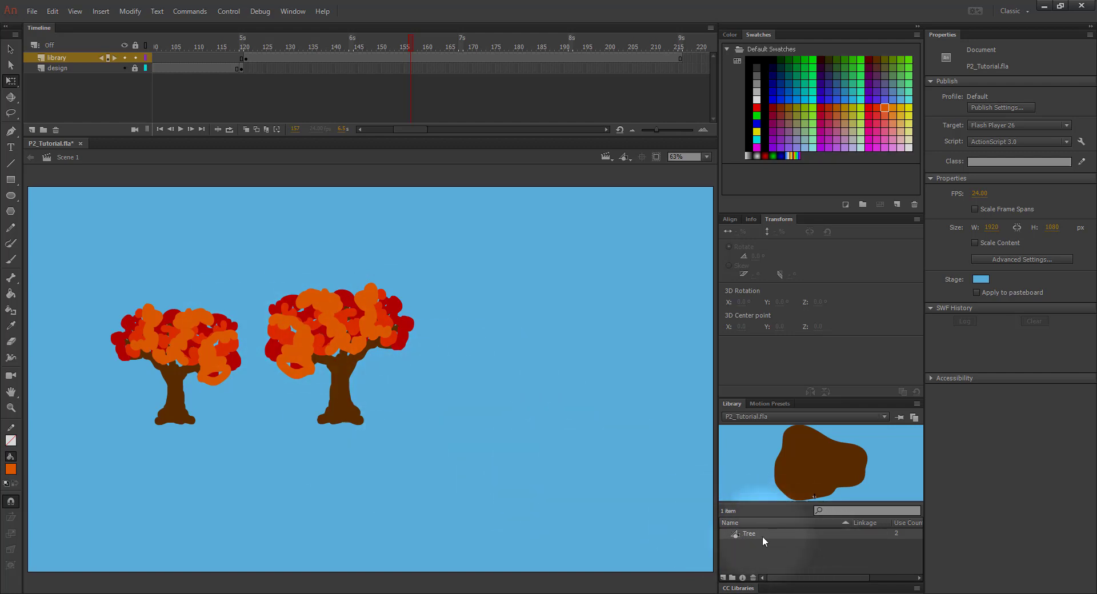
# - Place a new Tree instance on the library layer right of the others and scale it to about 136% wide and 163% tall
pyautogui.click(735, 534)
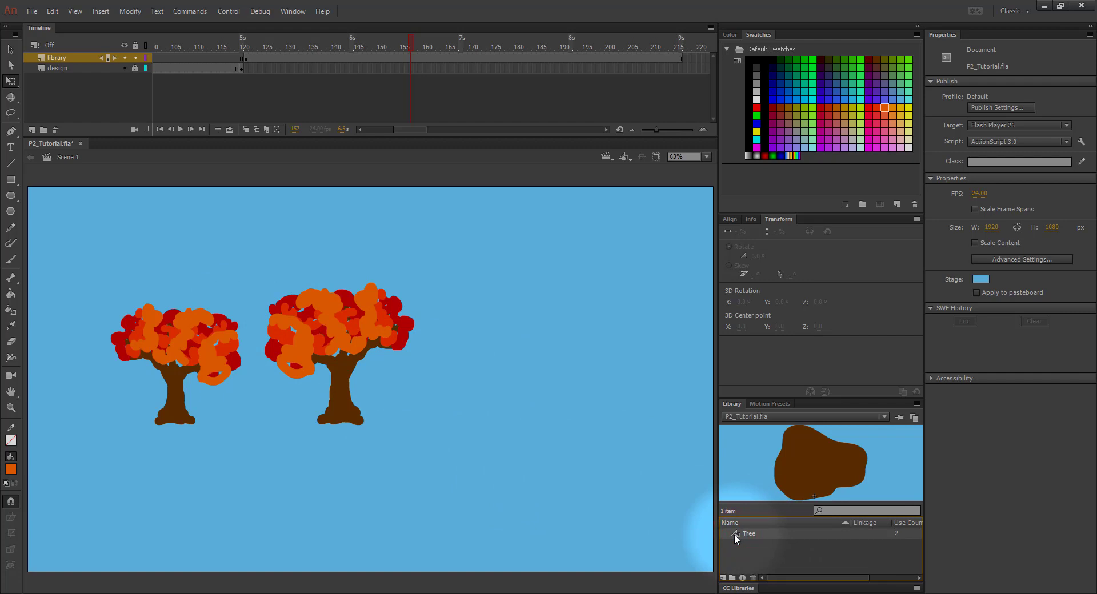
pyautogui.moveTo(735, 533); pyautogui.dragTo(514, 382)
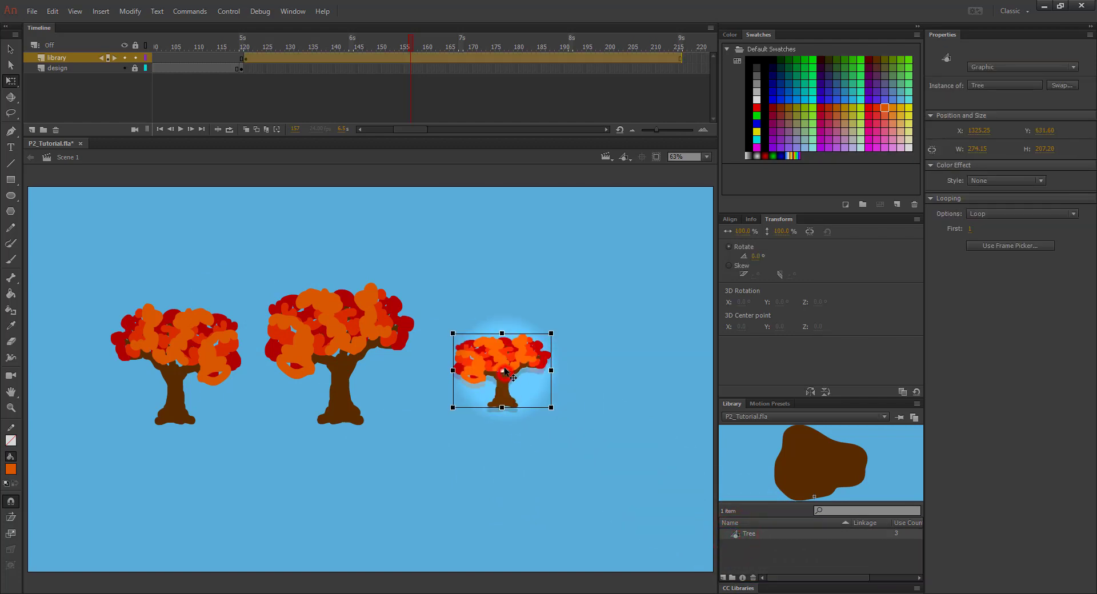
pyautogui.moveTo(502, 334); pyautogui.dragTo(501, 310)
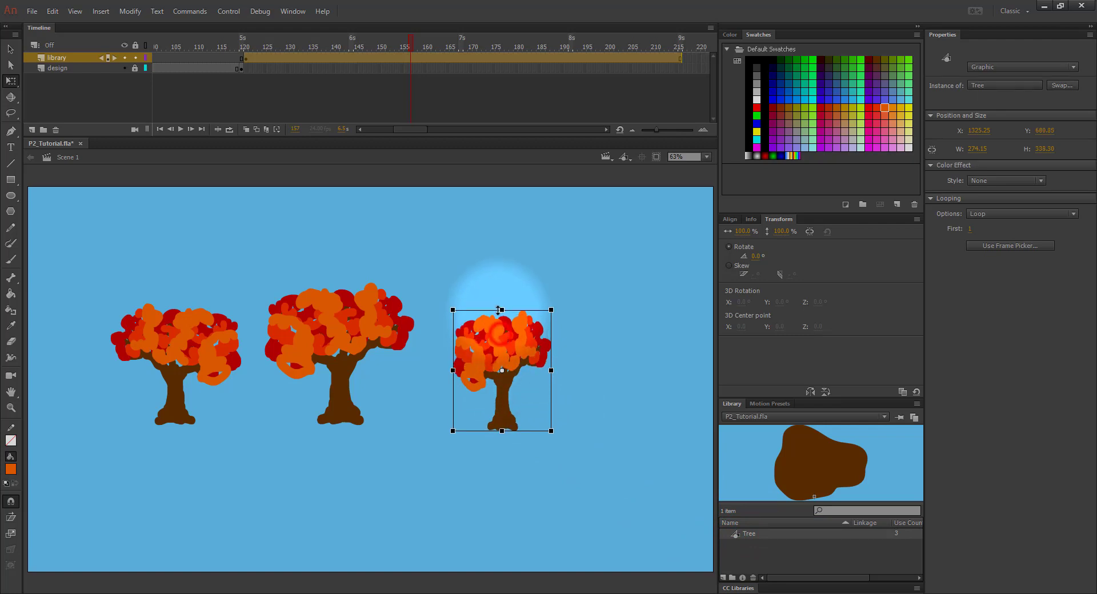
pyautogui.moveTo(551, 371); pyautogui.dragTo(569, 371)
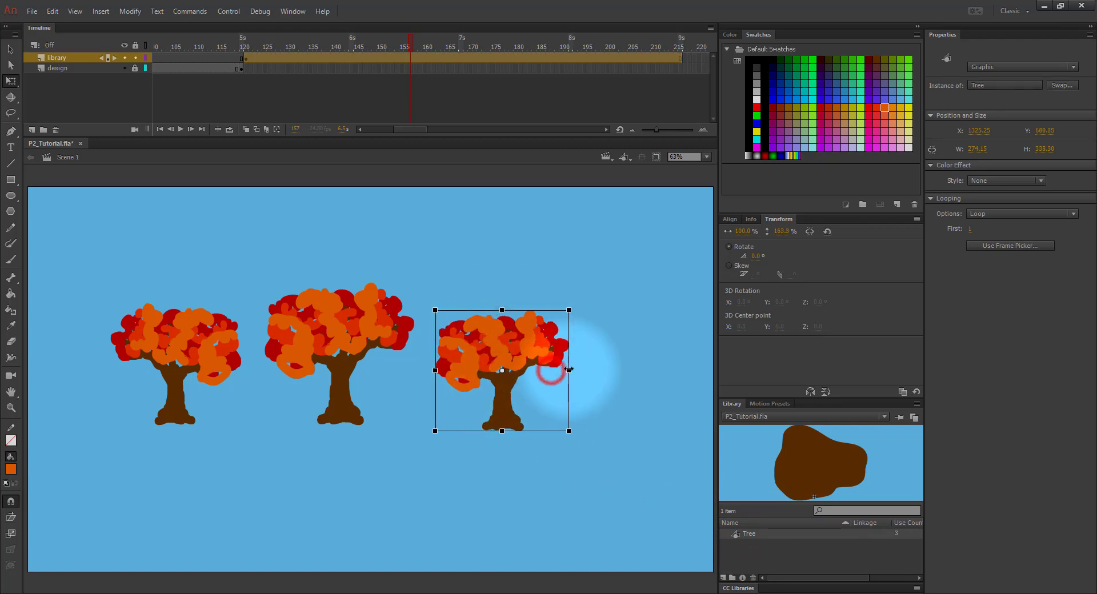
pyautogui.moveTo(503, 387); pyautogui.dragTo(544, 386)
# - Open the new tree instance in place, return to Scene 1, and scrub back to frame 54
pyautogui.doubleClick(544, 385)
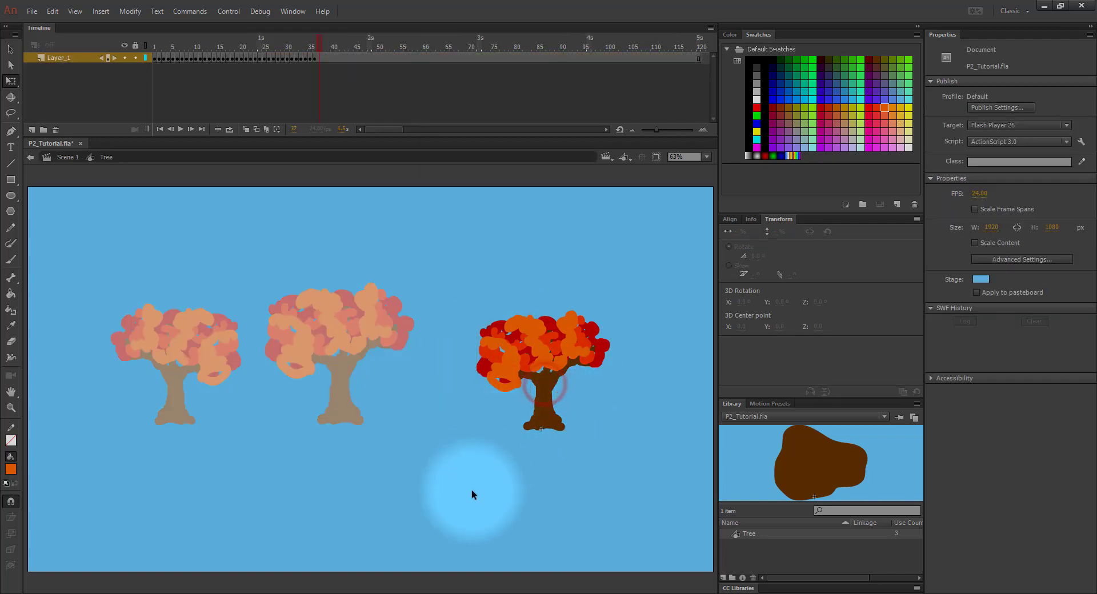
pyautogui.click(27, 157)
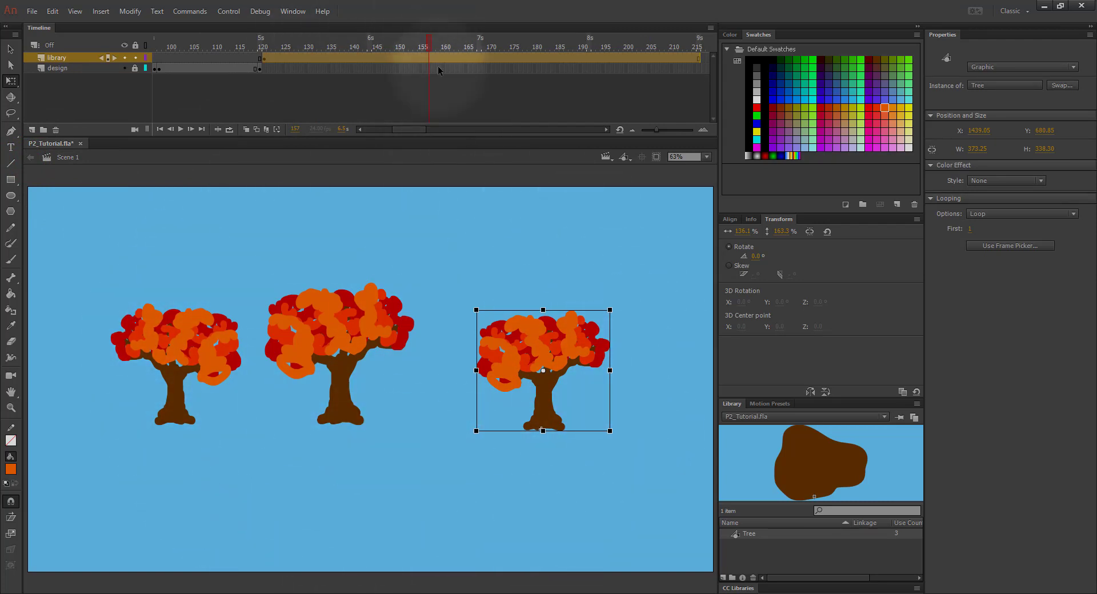
pyautogui.moveTo(430, 47)
pyautogui.mouseDown()
pyautogui.moveTo(116, 53)
pyautogui.moveTo(629, 55)
pyautogui.moveTo(301, 53)
pyautogui.mouseUp()
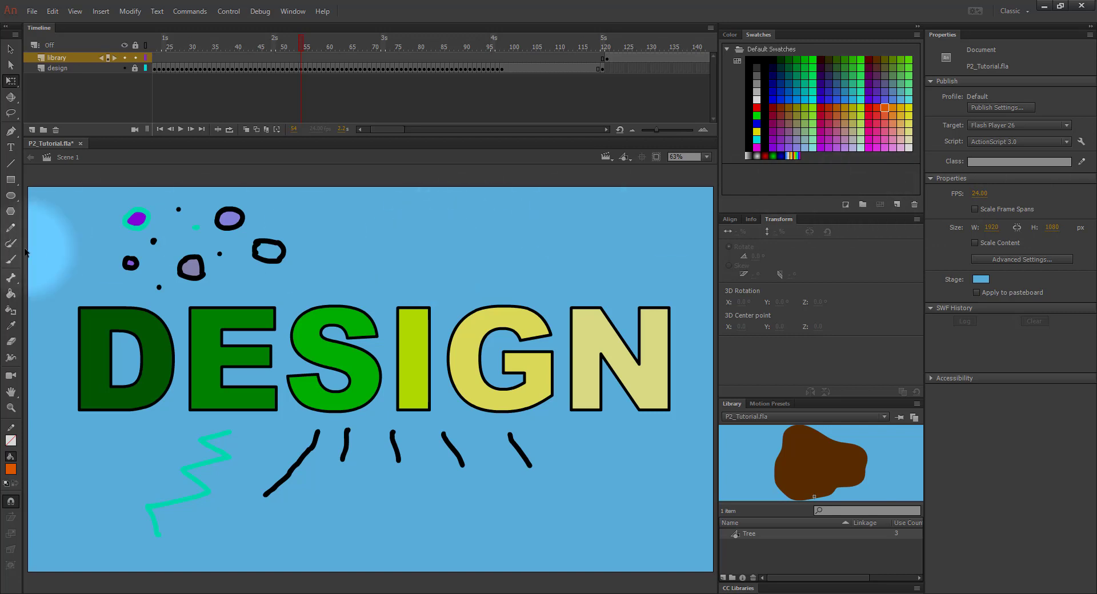
# - Save the document and export it as the video P2_Tutorial.mov on the Desktop, converting it in Adobe Media Encoder
pyautogui.hotkey('ctrl', 's')
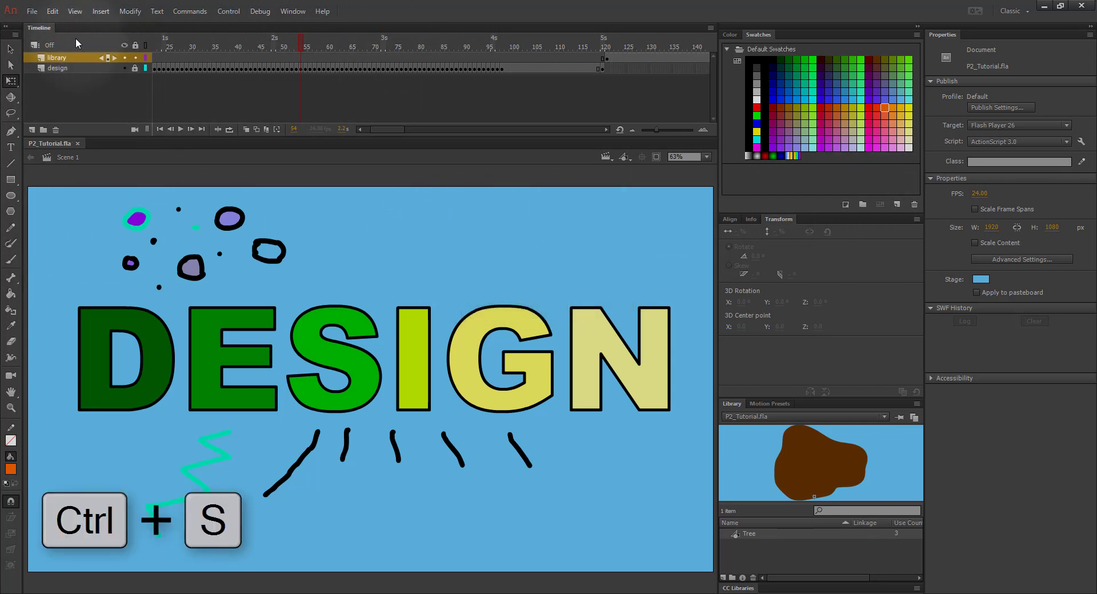
pyautogui.click(35, 12)
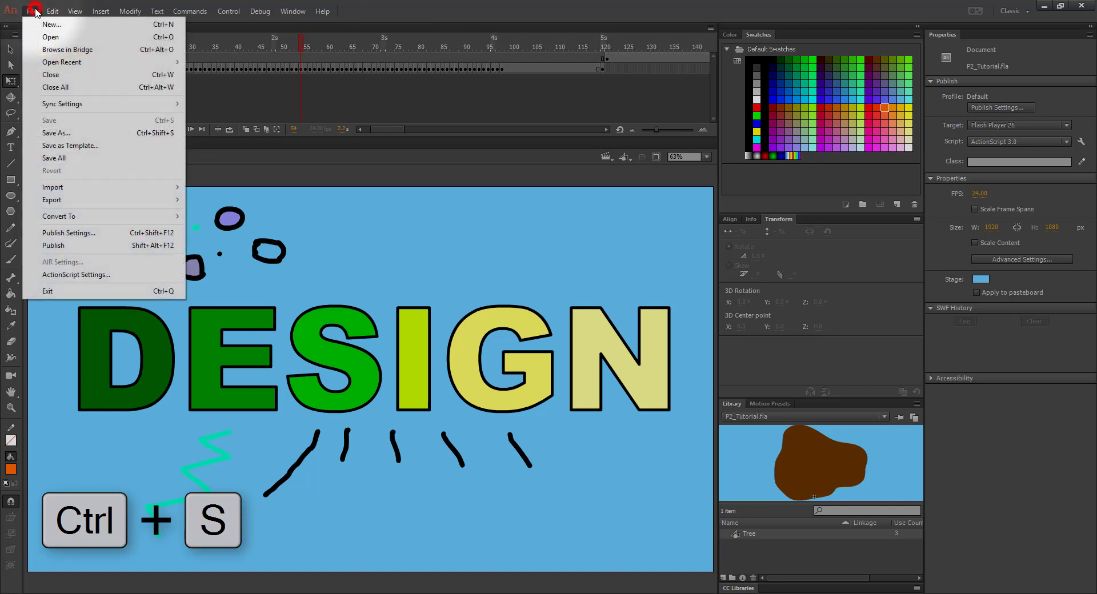
pyautogui.moveTo(183, 201)
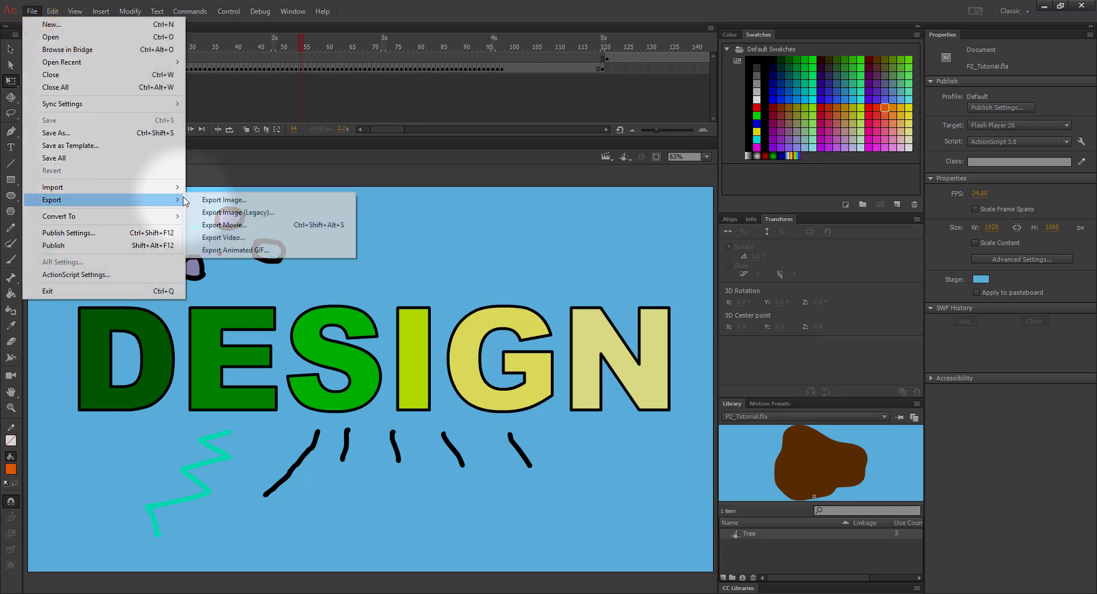
pyautogui.click(249, 240)
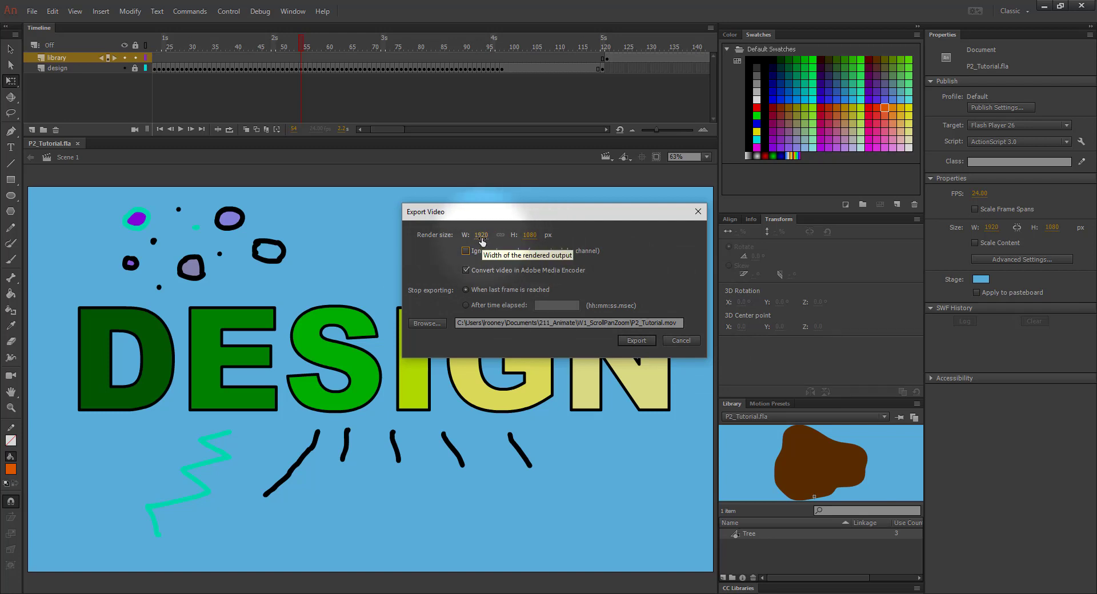
pyautogui.click(632, 341)
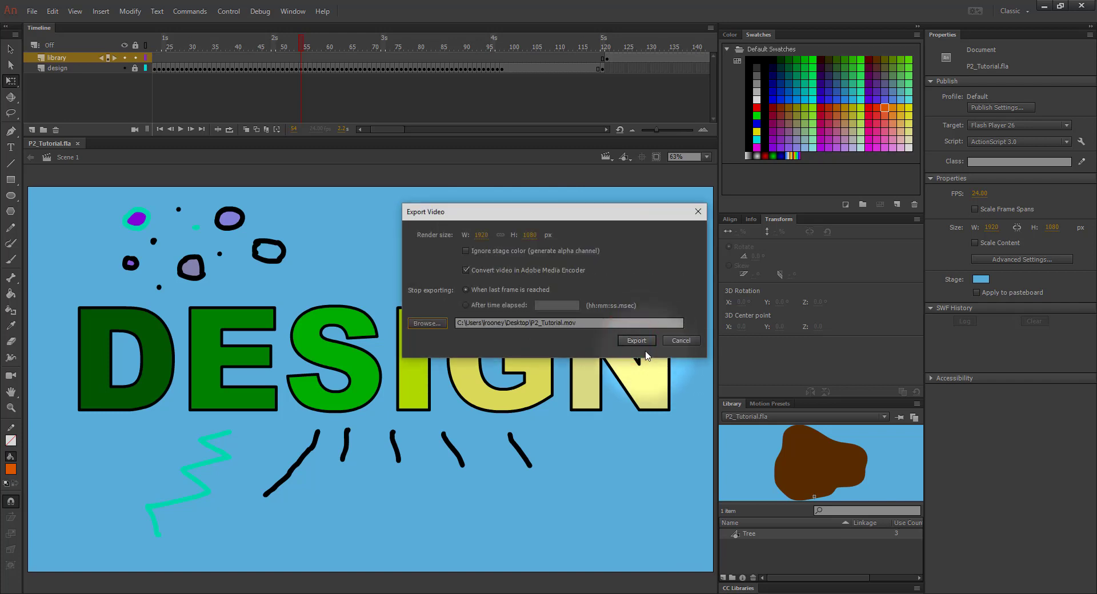
pyautogui.click(644, 342)
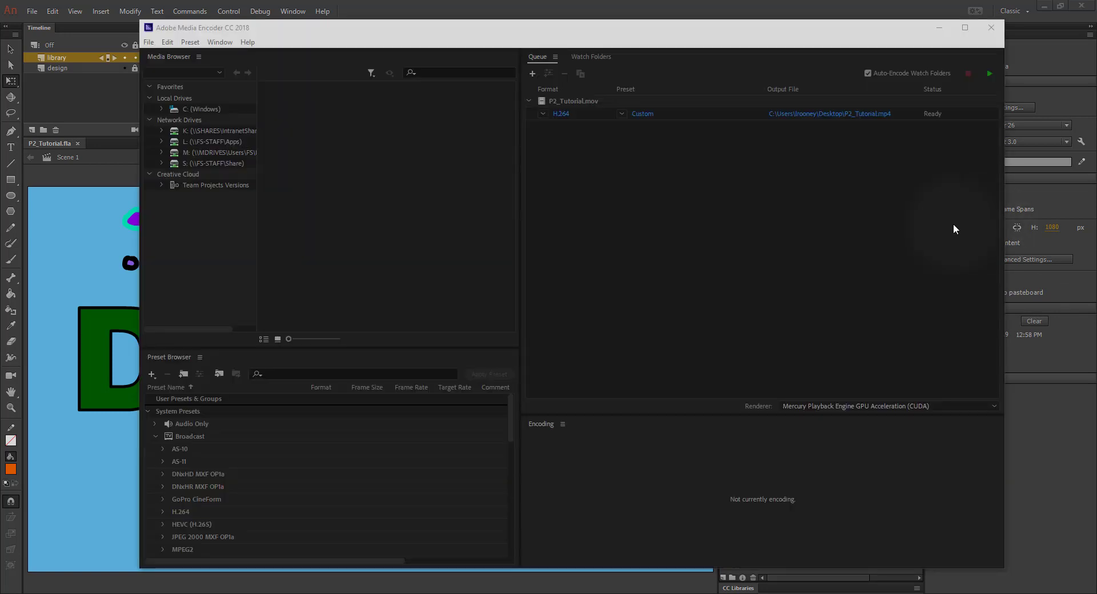
pyautogui.doubleClick(507, 27)
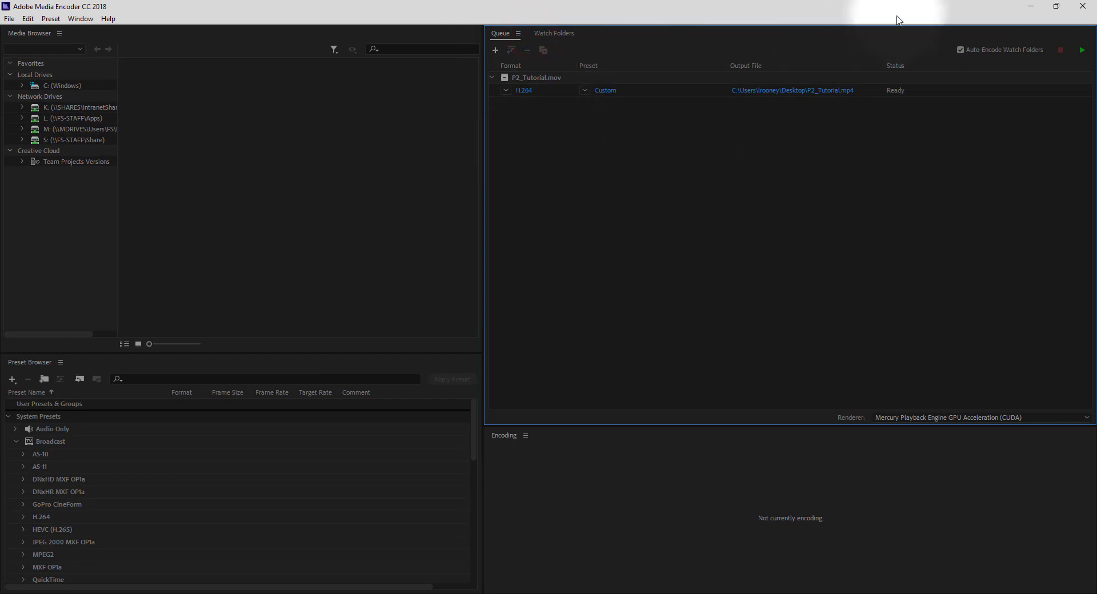
pyautogui.click(1056, 6)
pyautogui.moveTo(496, 31); pyautogui.dragTo(511, 33)
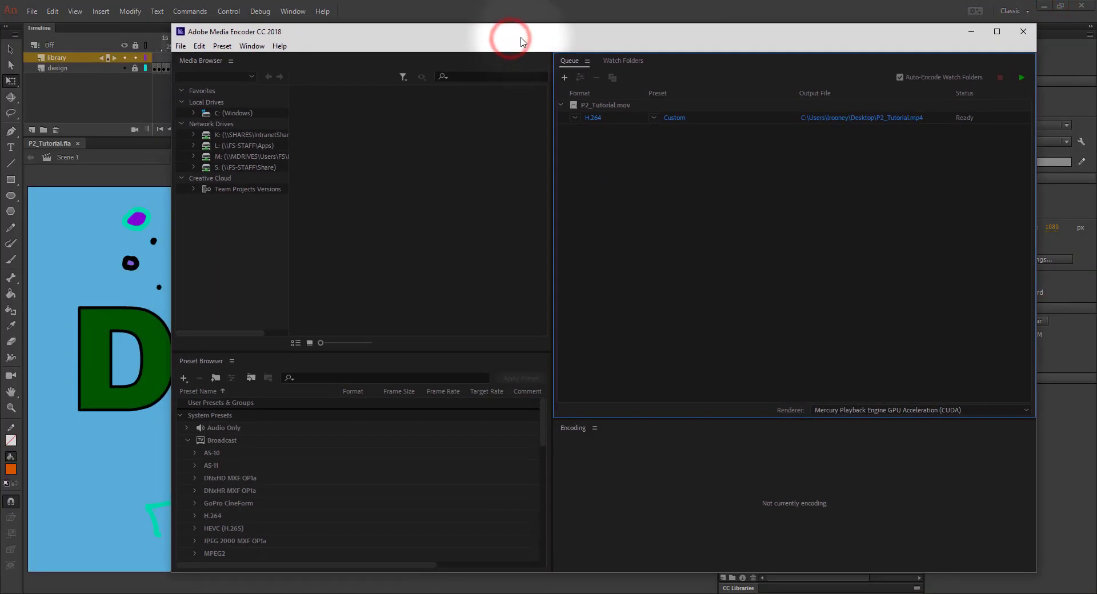
pyautogui.click(594, 118)
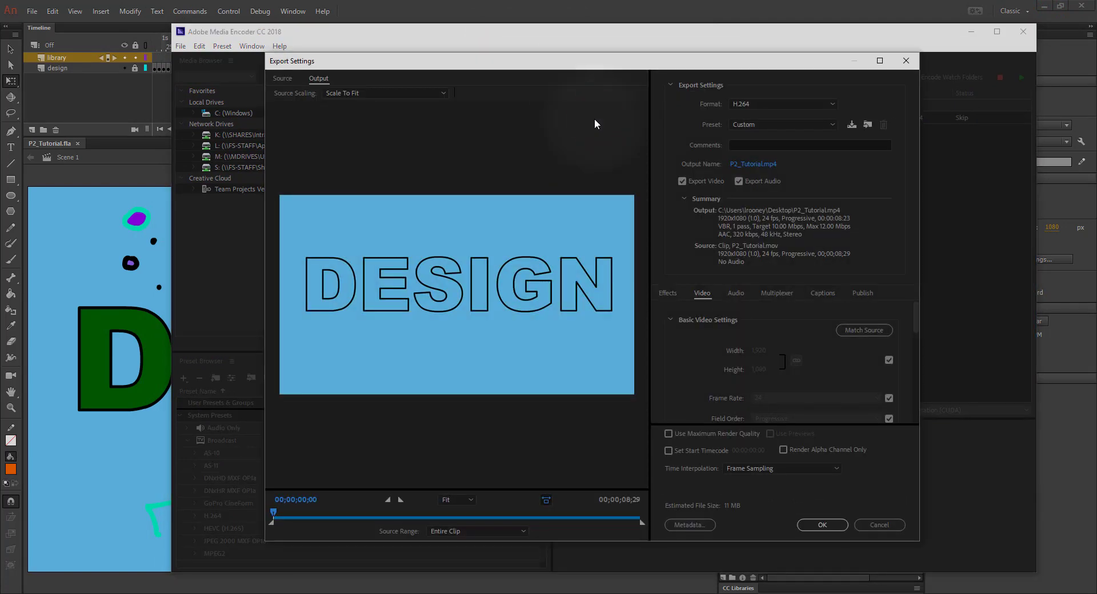
pyautogui.moveTo(740, 60); pyautogui.dragTo(704, 53)
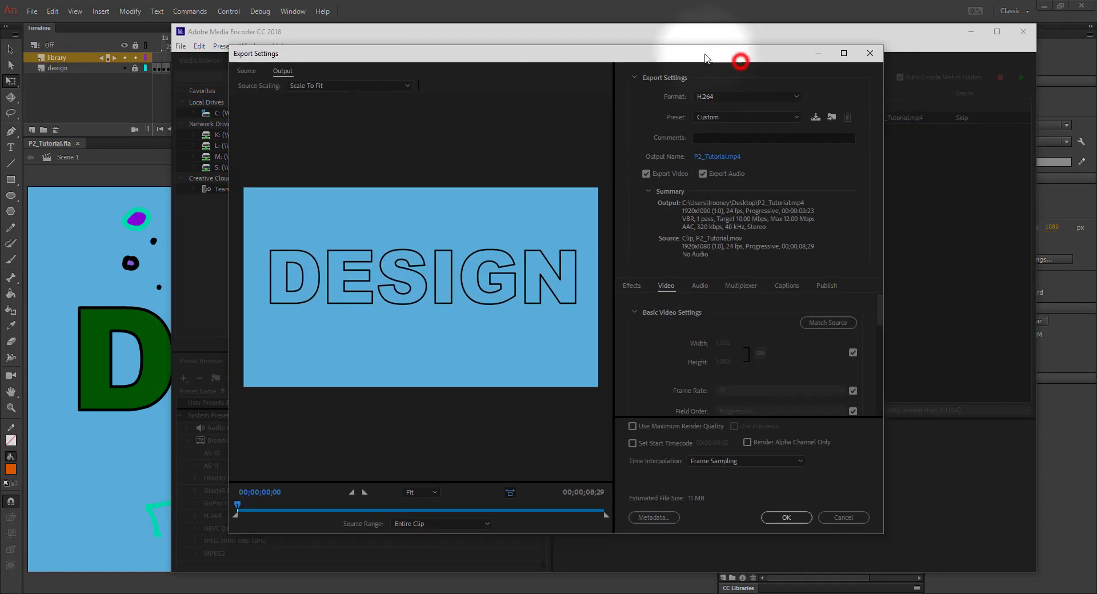
pyautogui.click(863, 53)
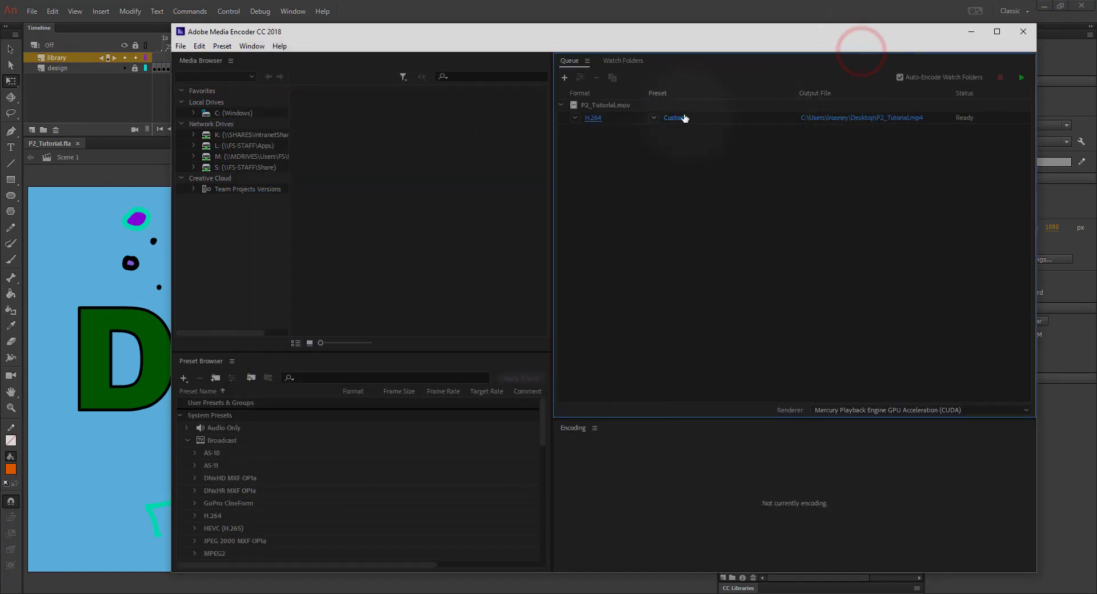
# - Set the queued H.264 export's target and maximum bitrates to 25 Mbps and start encoding
pyautogui.click(679, 119)
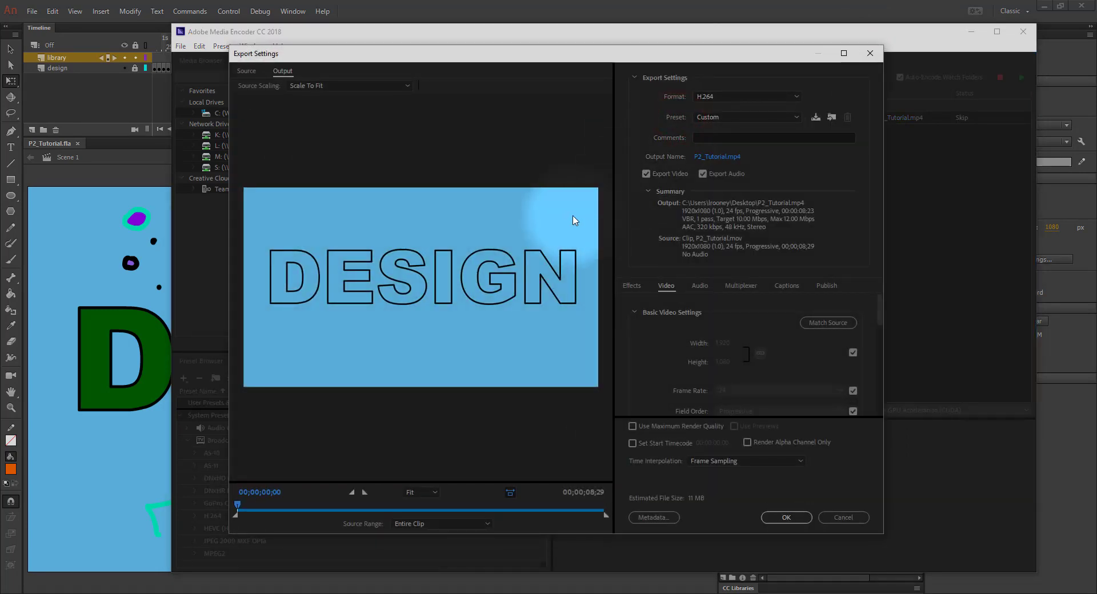
pyautogui.moveTo(563, 56); pyautogui.dragTo(602, 44)
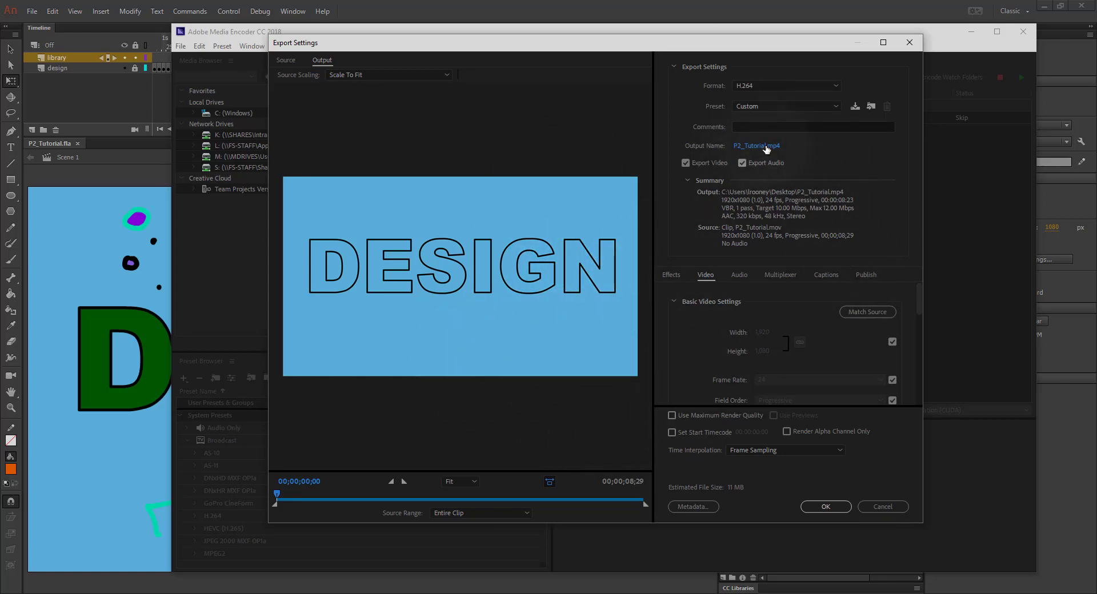
pyautogui.click(765, 147)
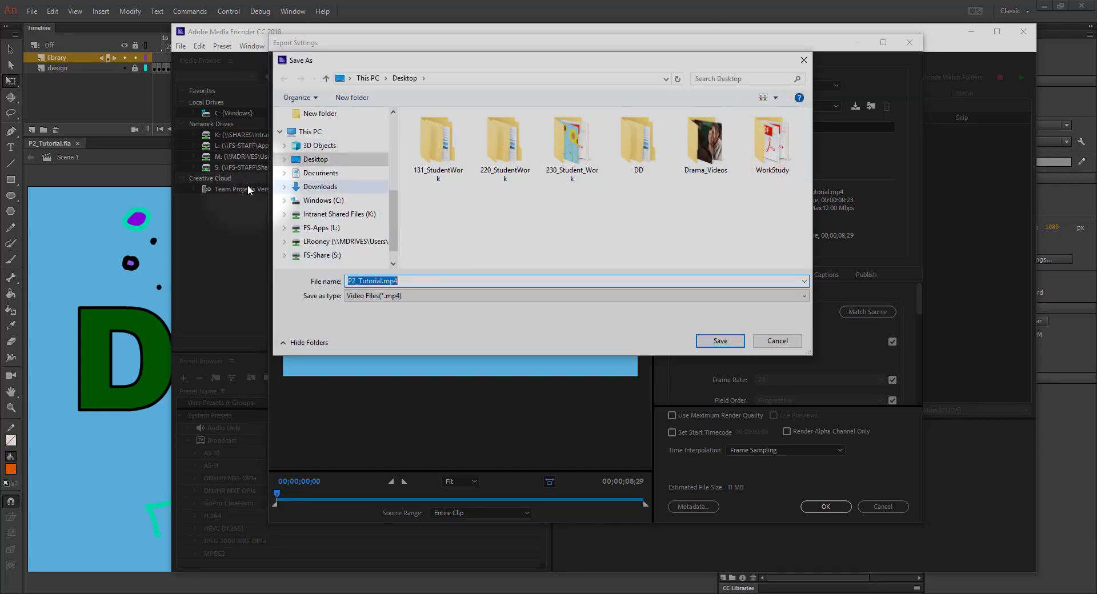
pyautogui.click(773, 339)
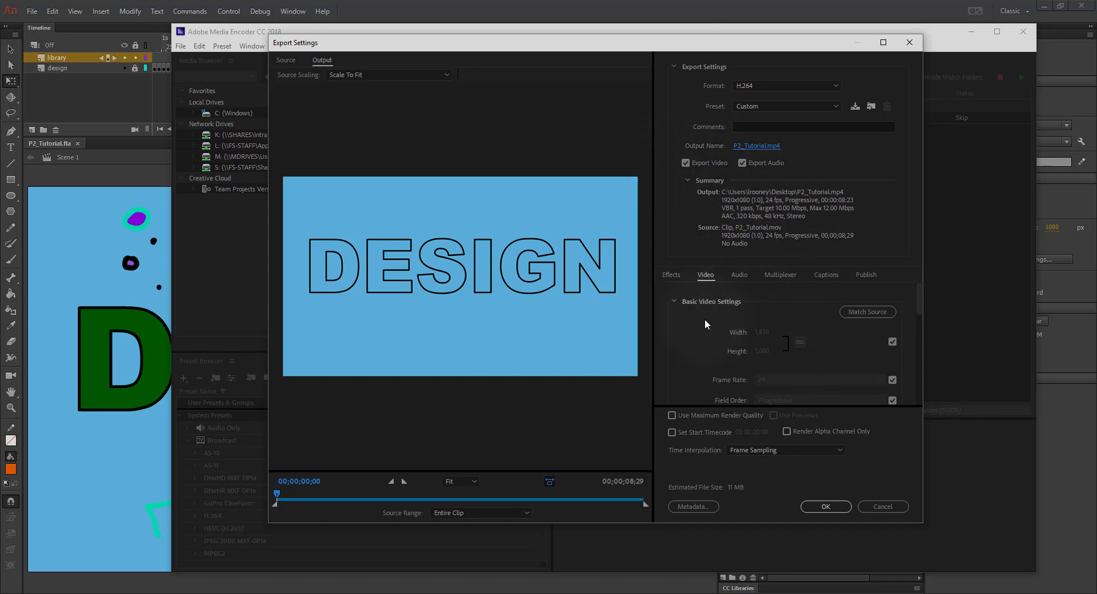
pyautogui.scroll(-6, 785, 349)
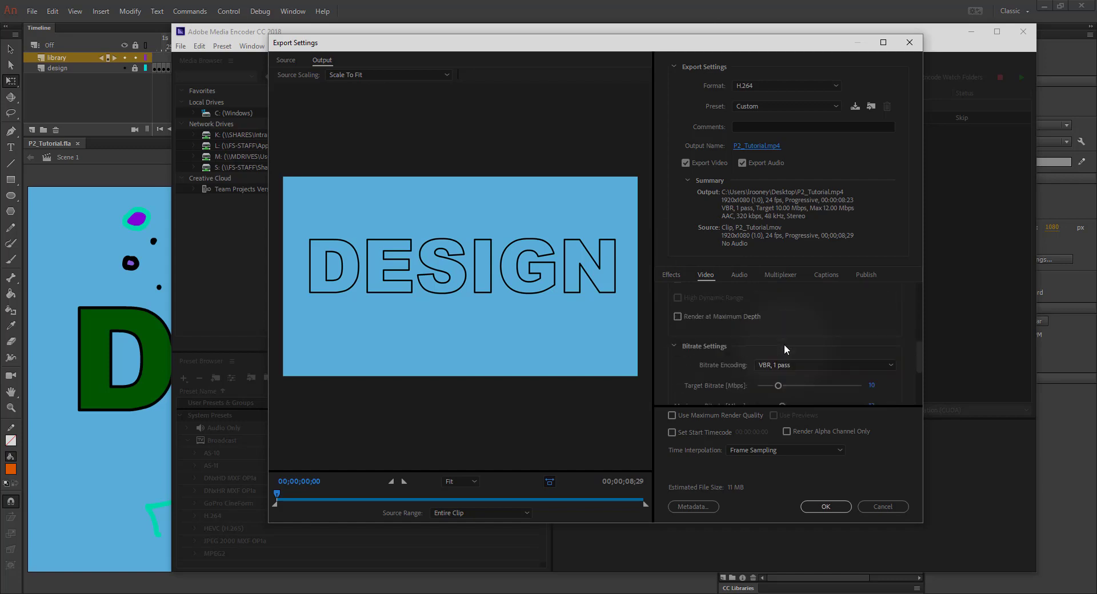
pyautogui.scroll(1, 785, 350)
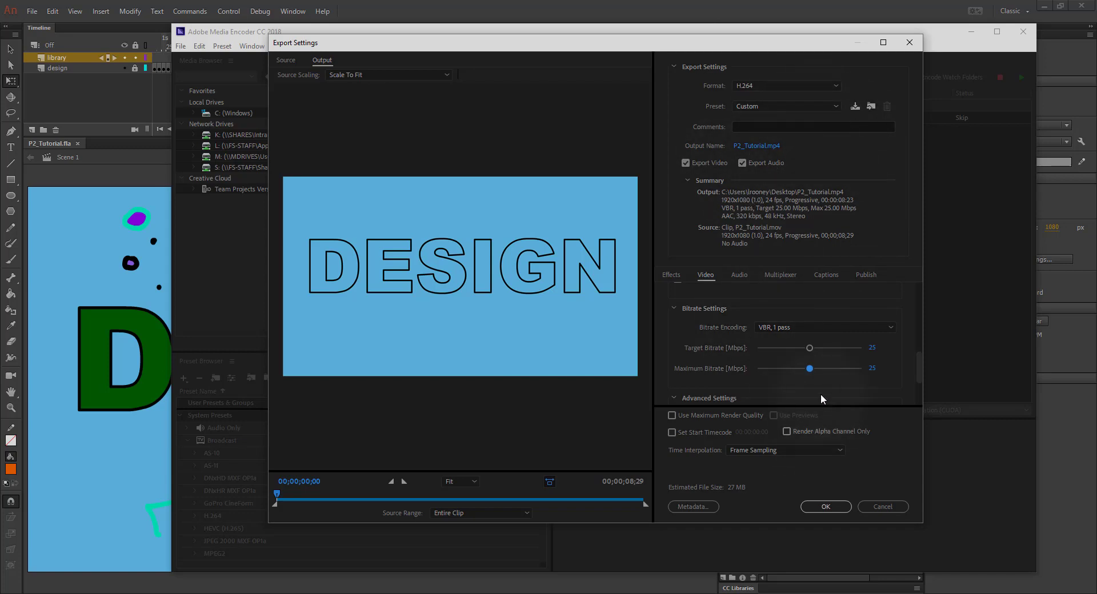
pyautogui.click(843, 507)
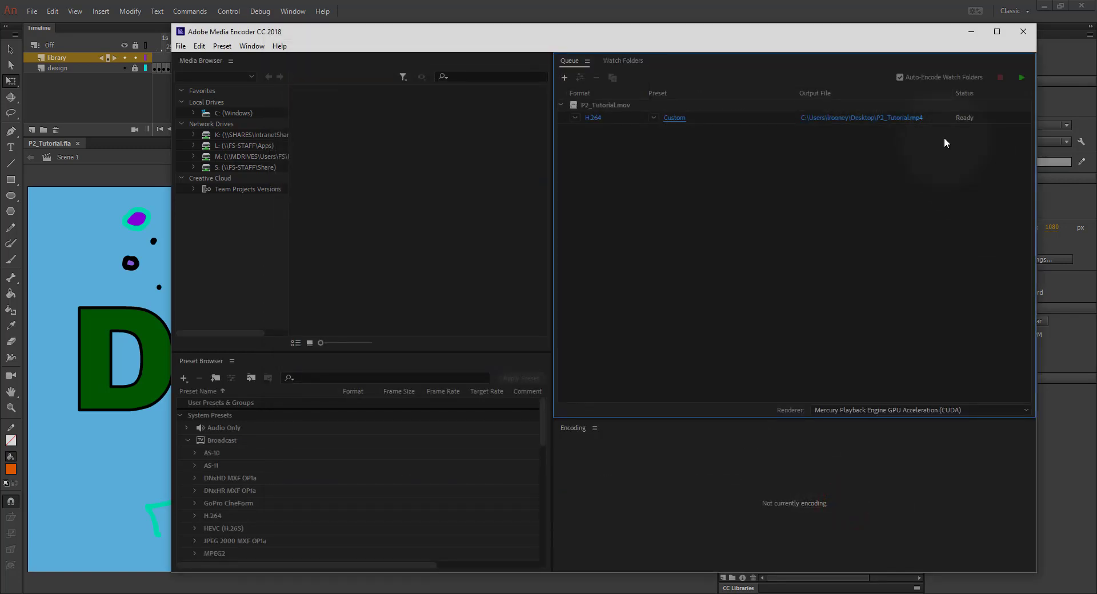
pyautogui.click(1022, 79)
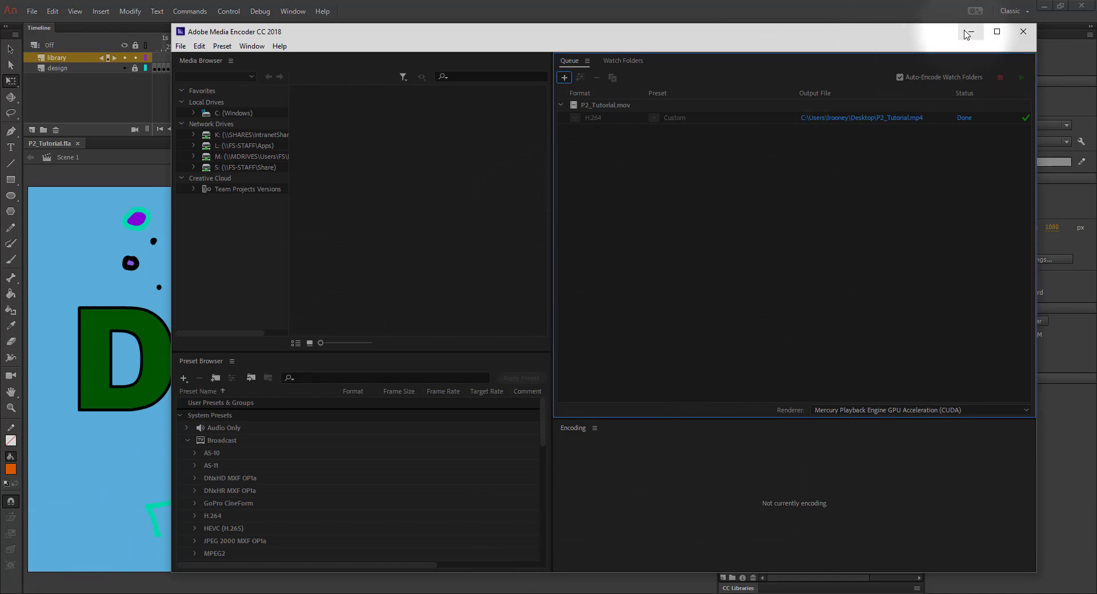
# - Switch to the desktop, move the exported P2_Tutorial video to a clear area, play it, and close the player
pyautogui.click(967, 33)
pyautogui.click(1044, 6)
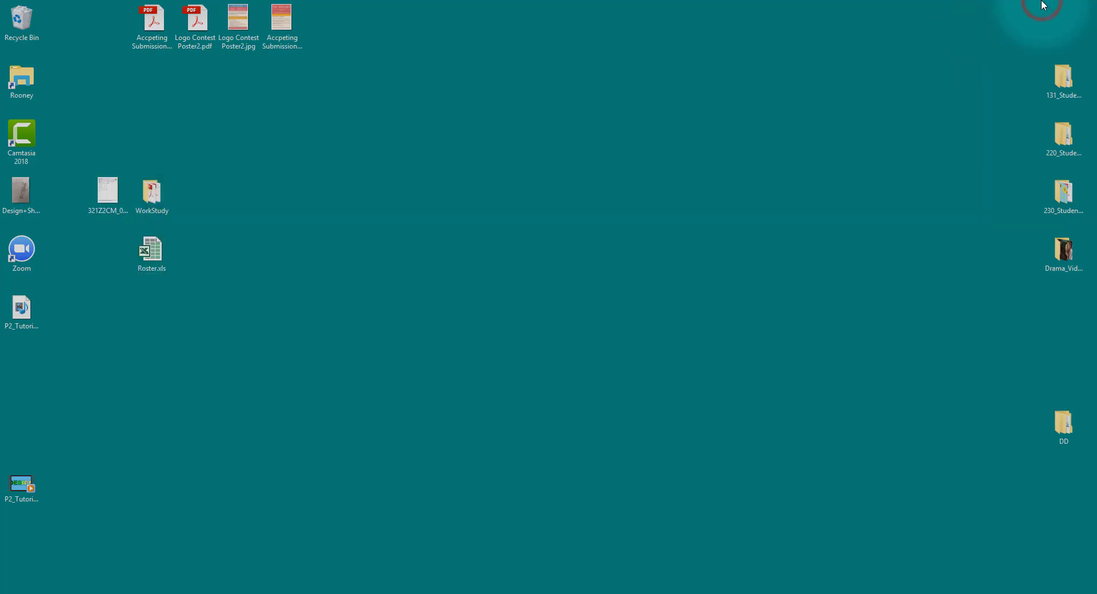
pyautogui.moveTo(16, 486); pyautogui.dragTo(589, 251)
pyautogui.doubleClick(589, 252)
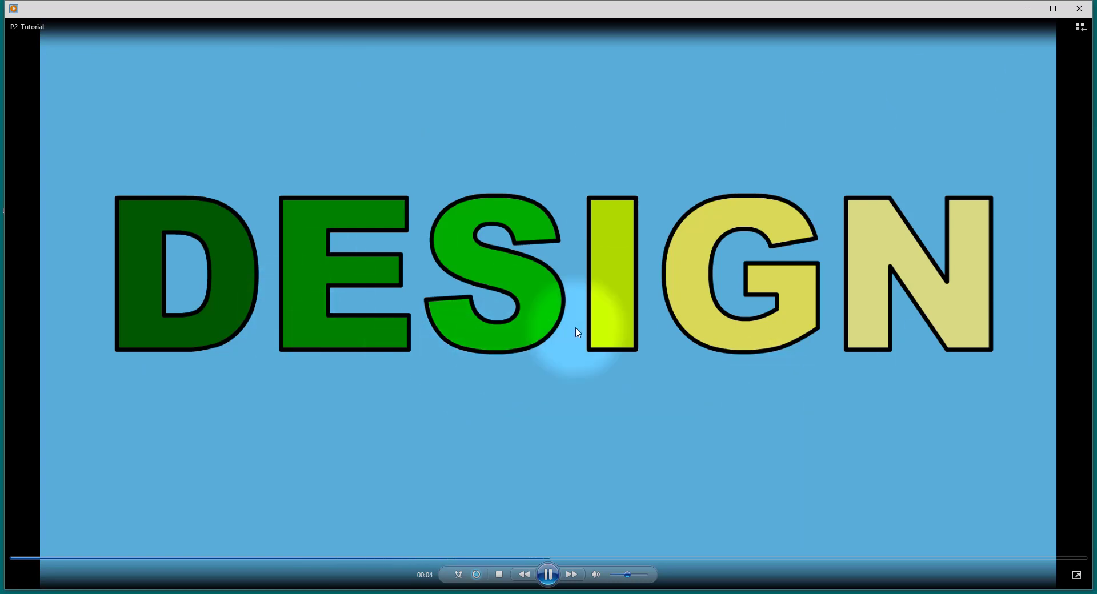
pyautogui.click(1080, 8)
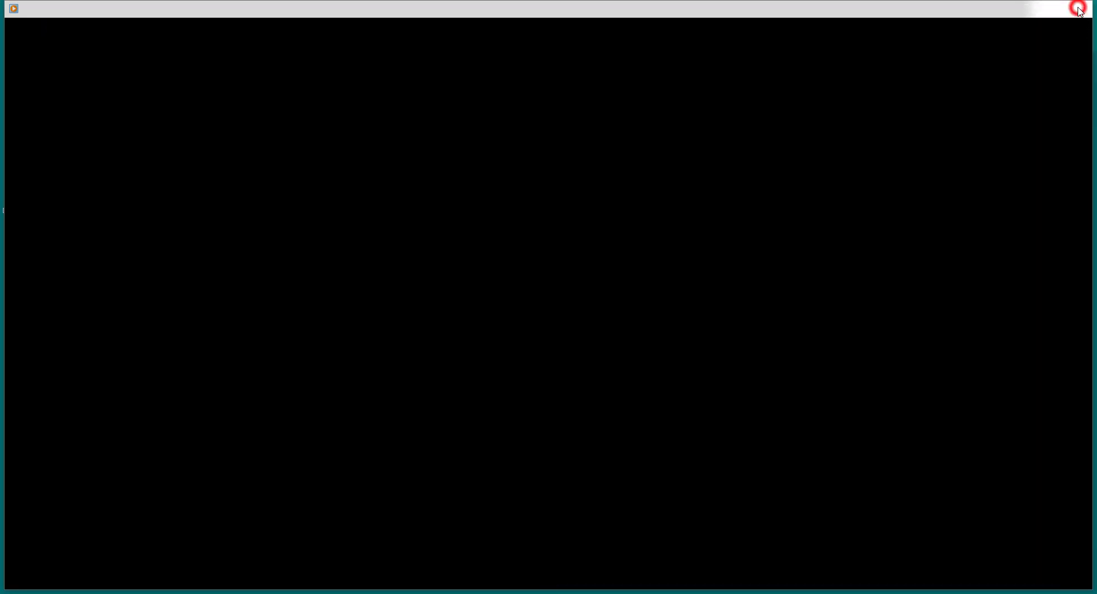